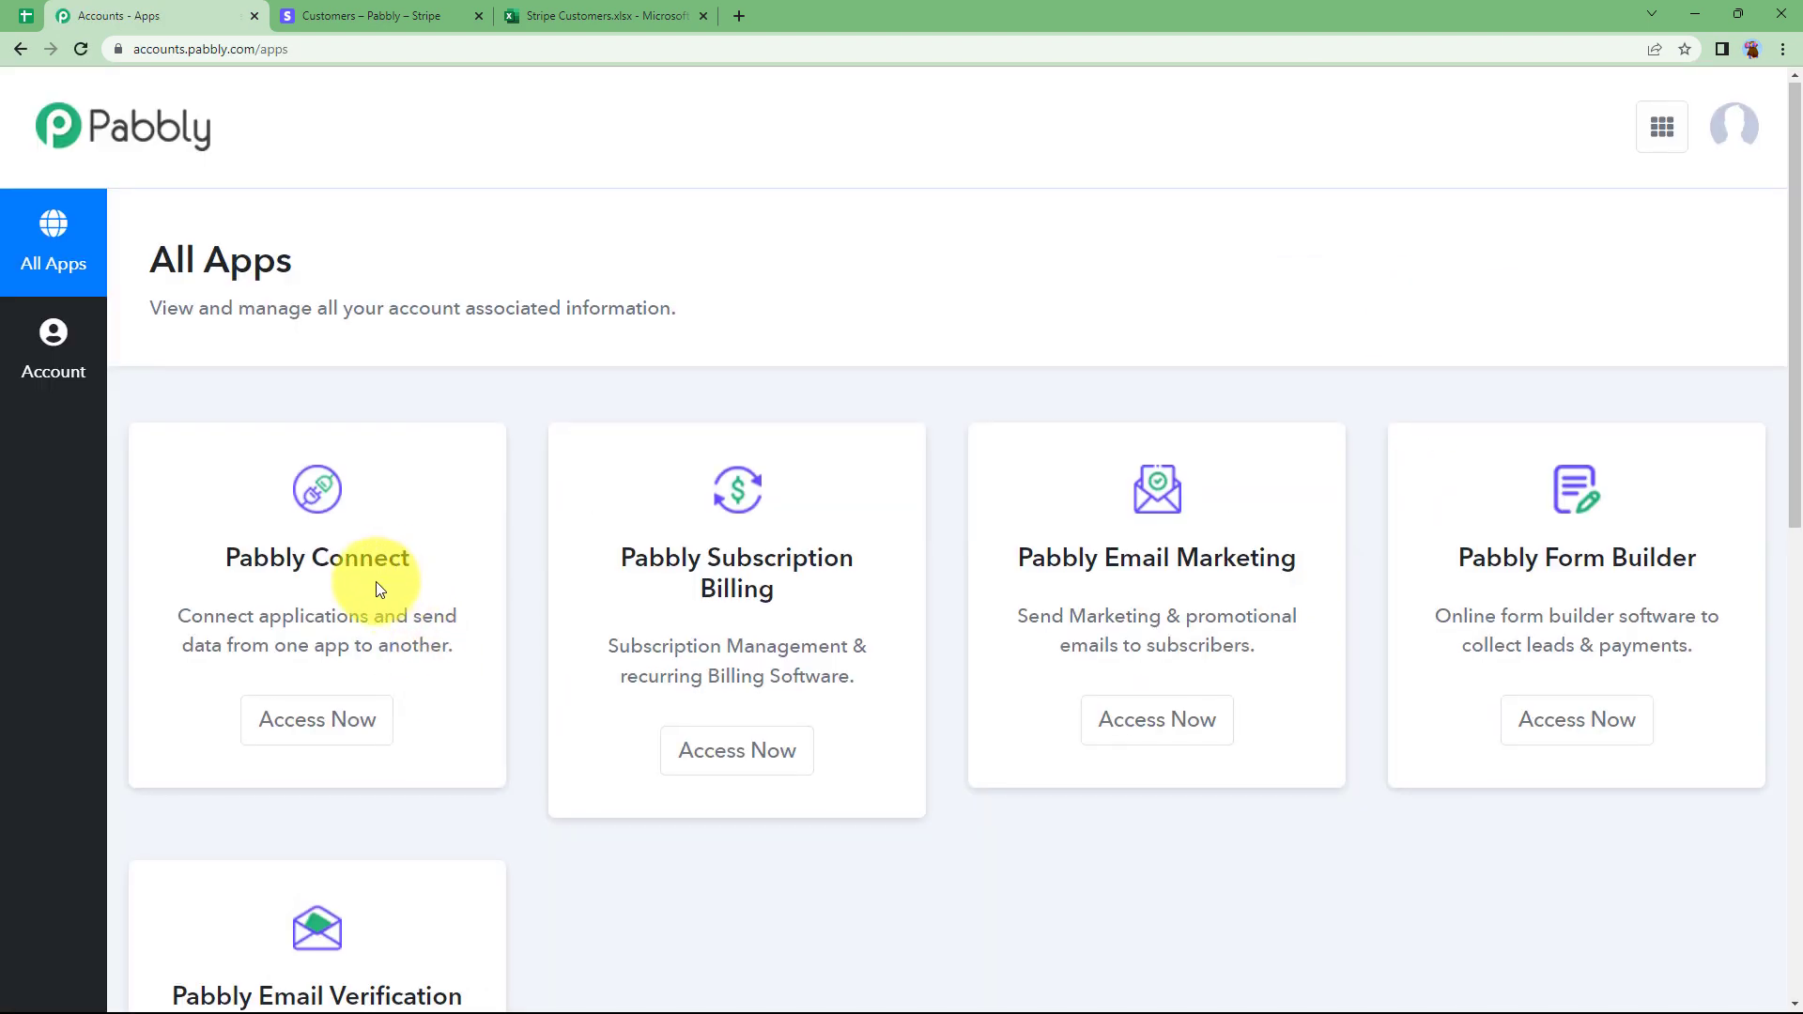
Launch the Pabbly Connect app from the All Apps page in a new browser tab.
scroll(374, 584, down, 3)
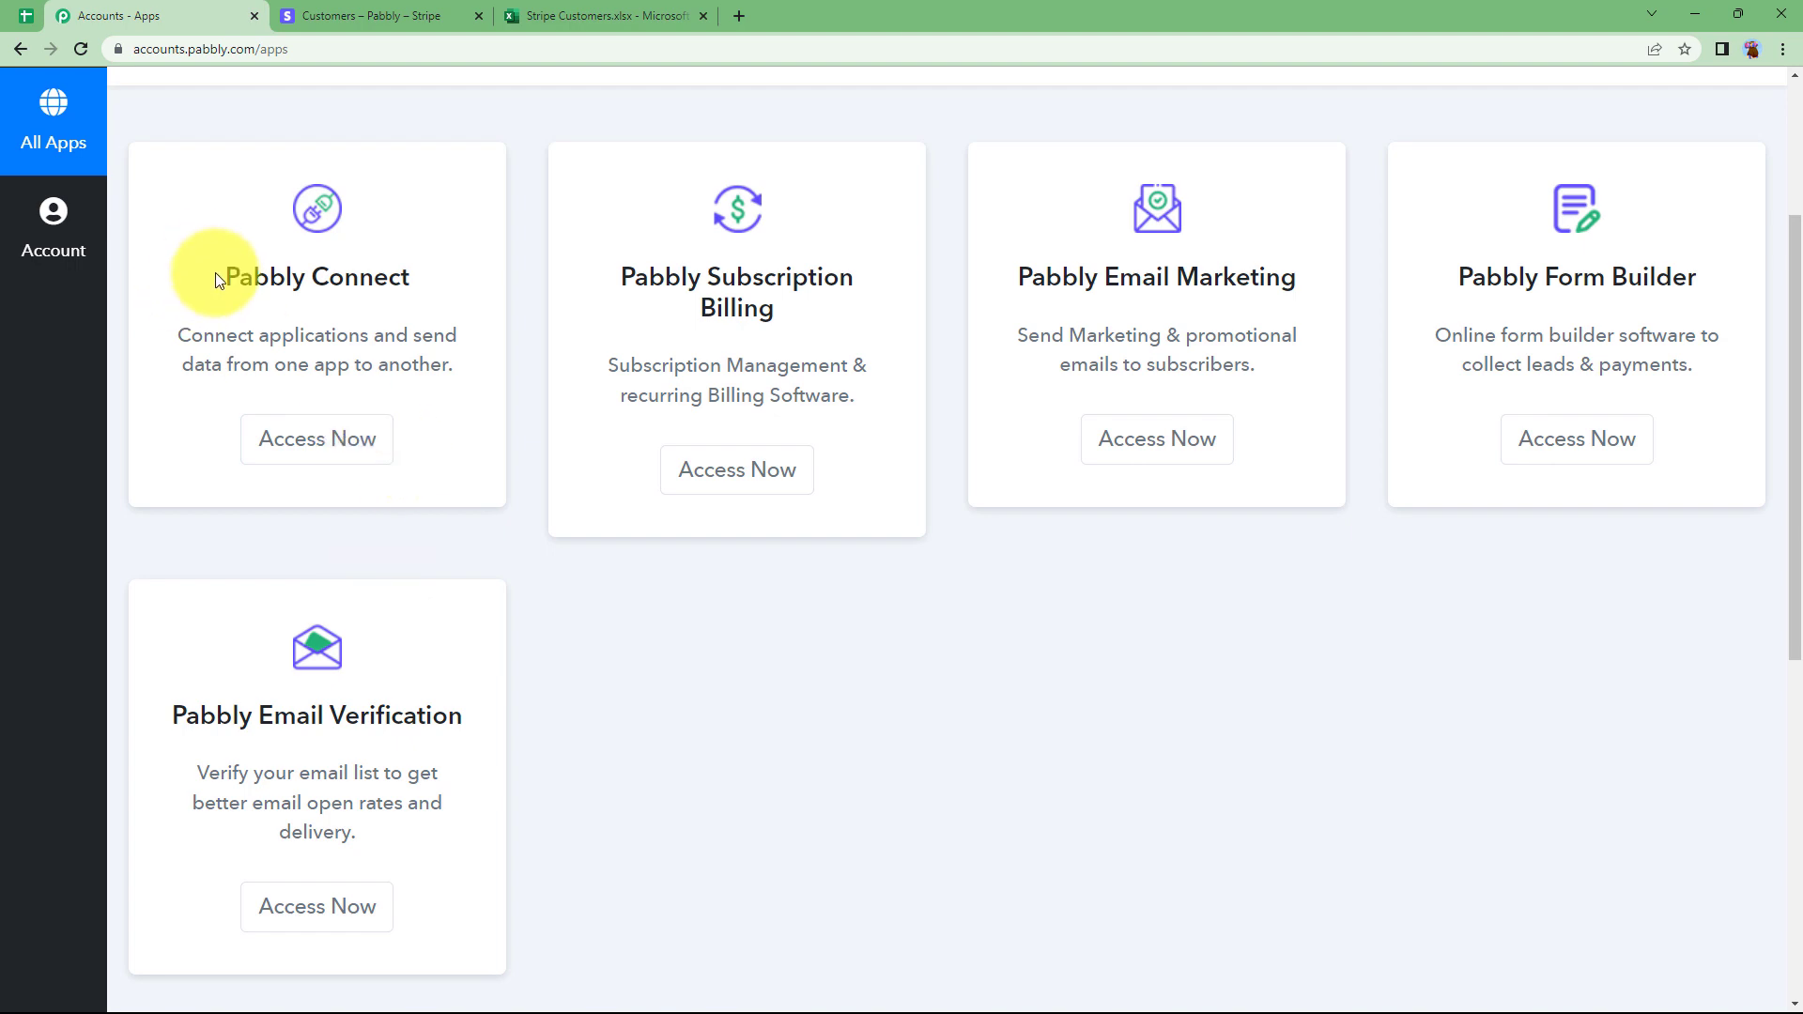
drag(213, 274, 440, 280)
click(333, 452)
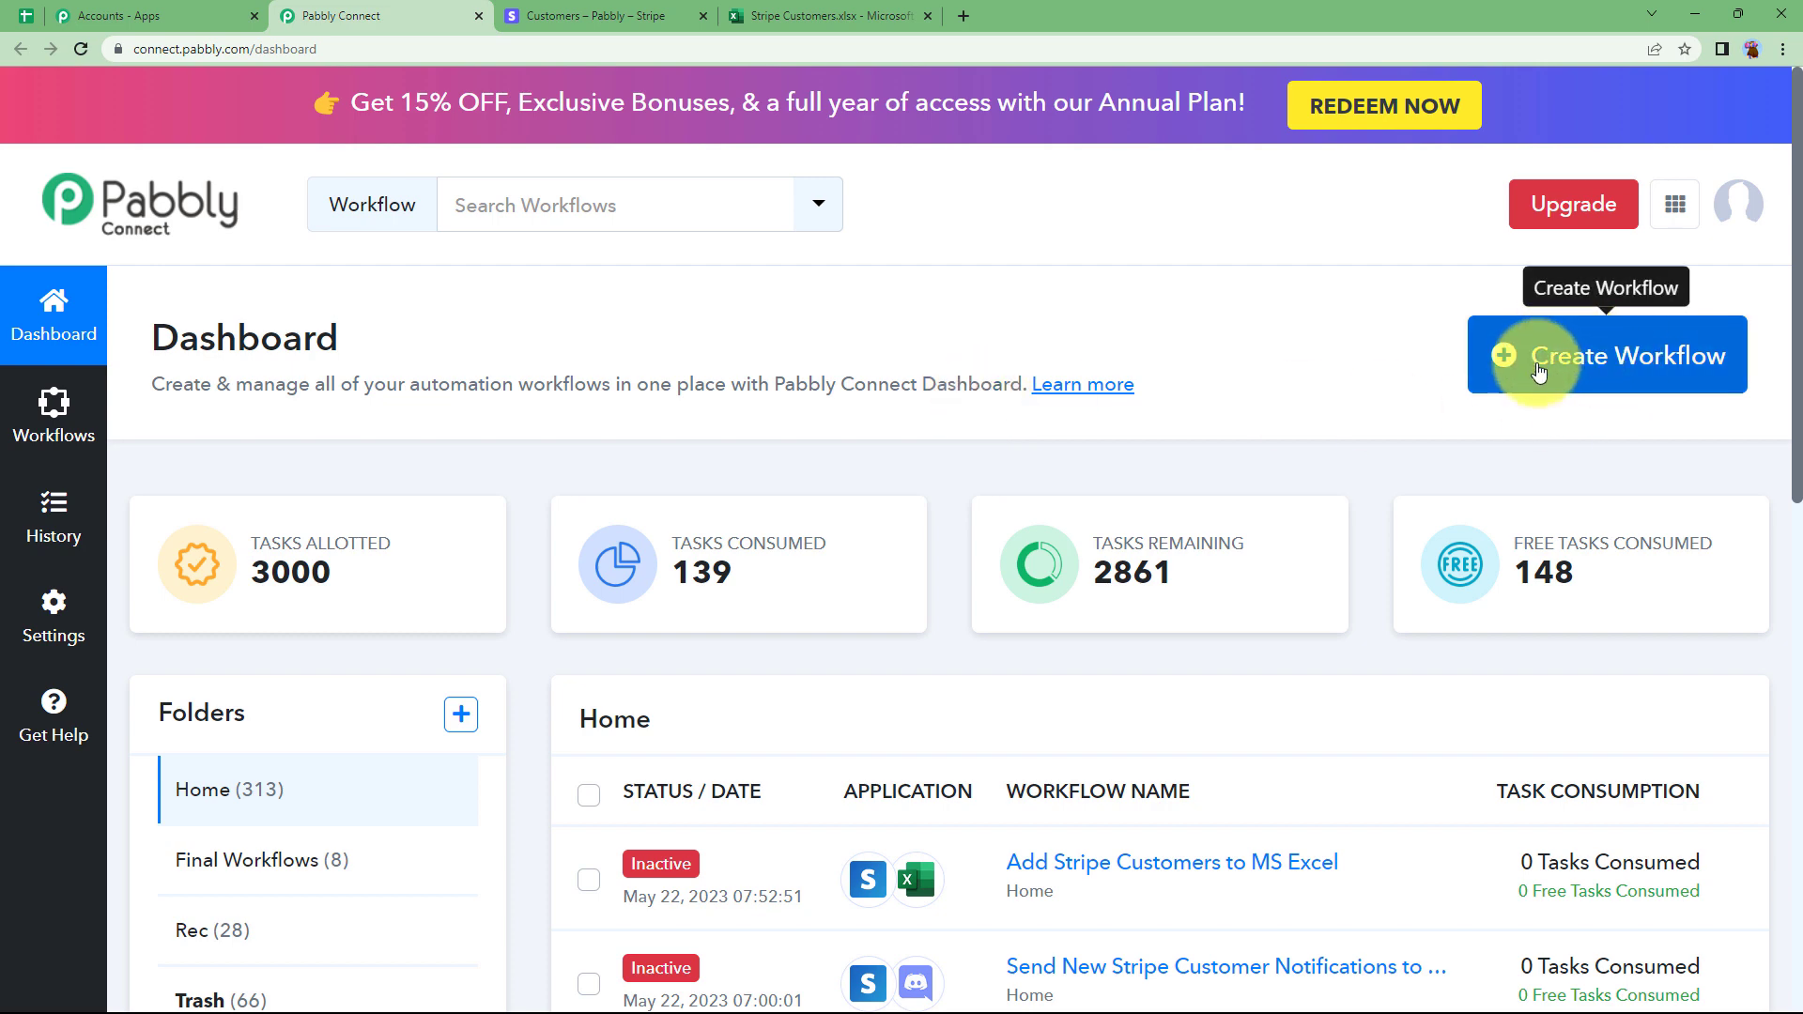
Create a workflow named 'Add Stripe Customers to MS Excel' and collapse its trigger card.
click(1602, 387)
click(925, 568)
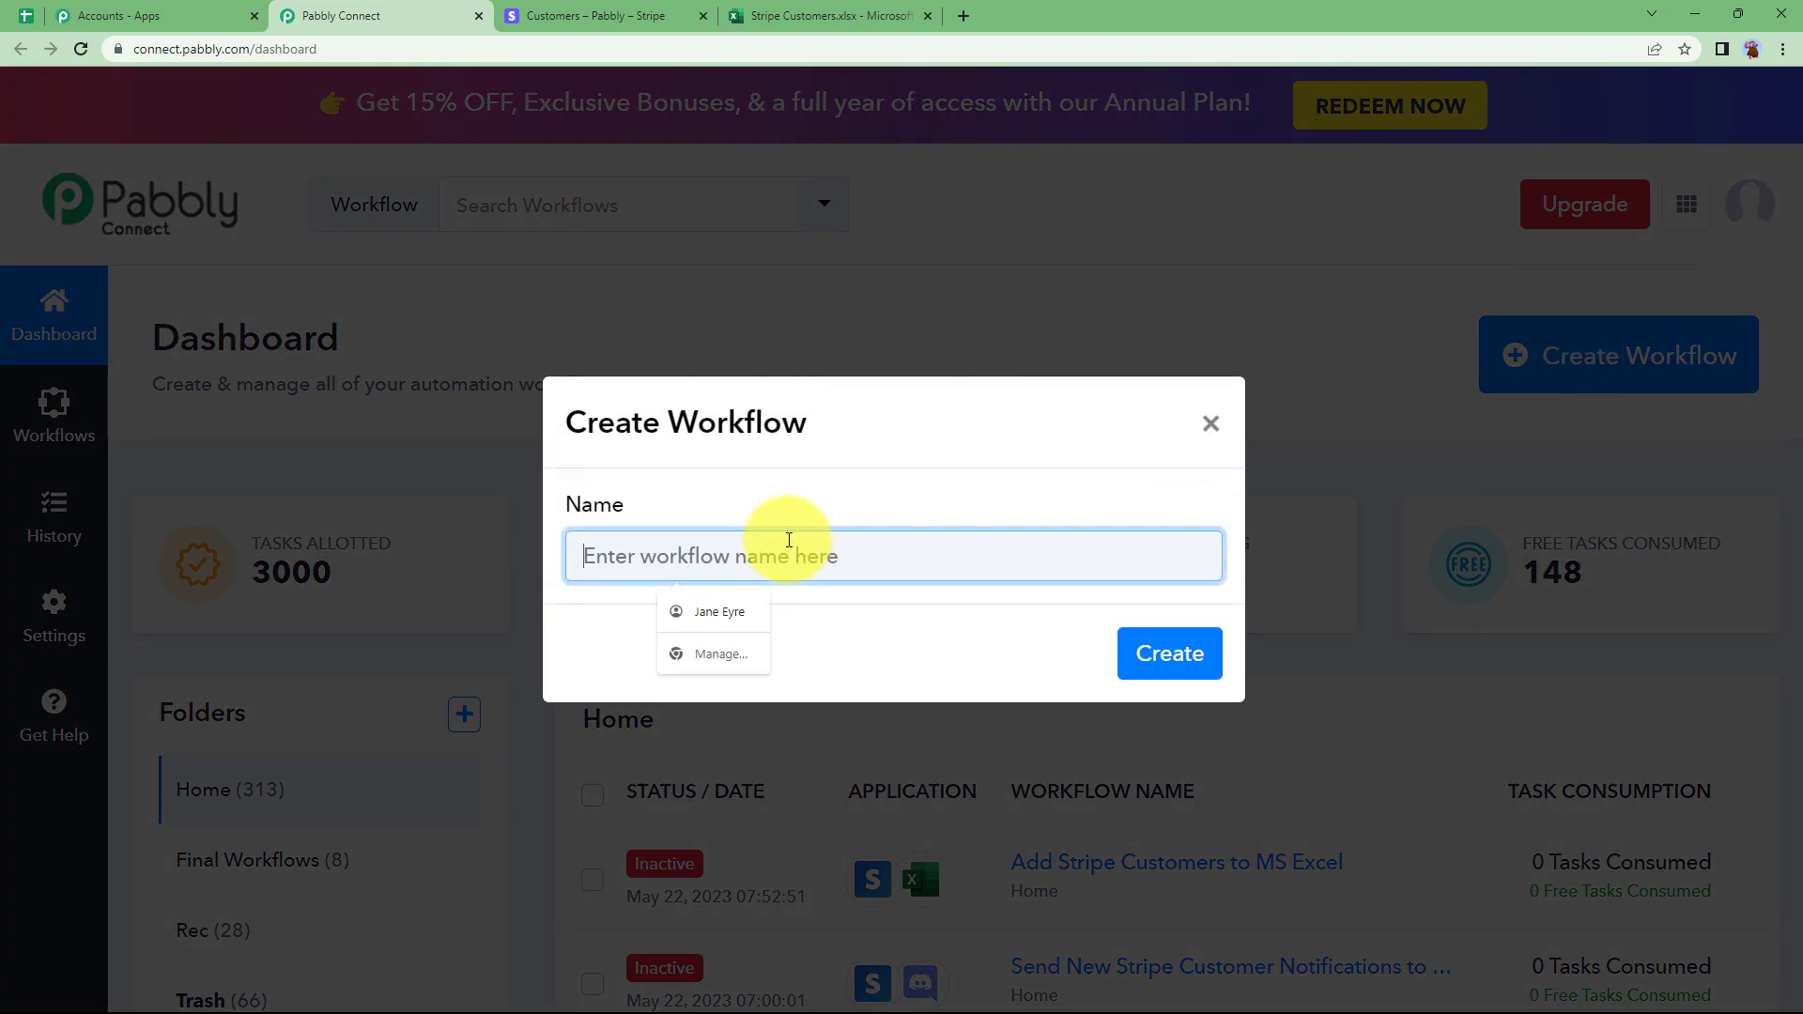
text(Add Stripe Customers to)
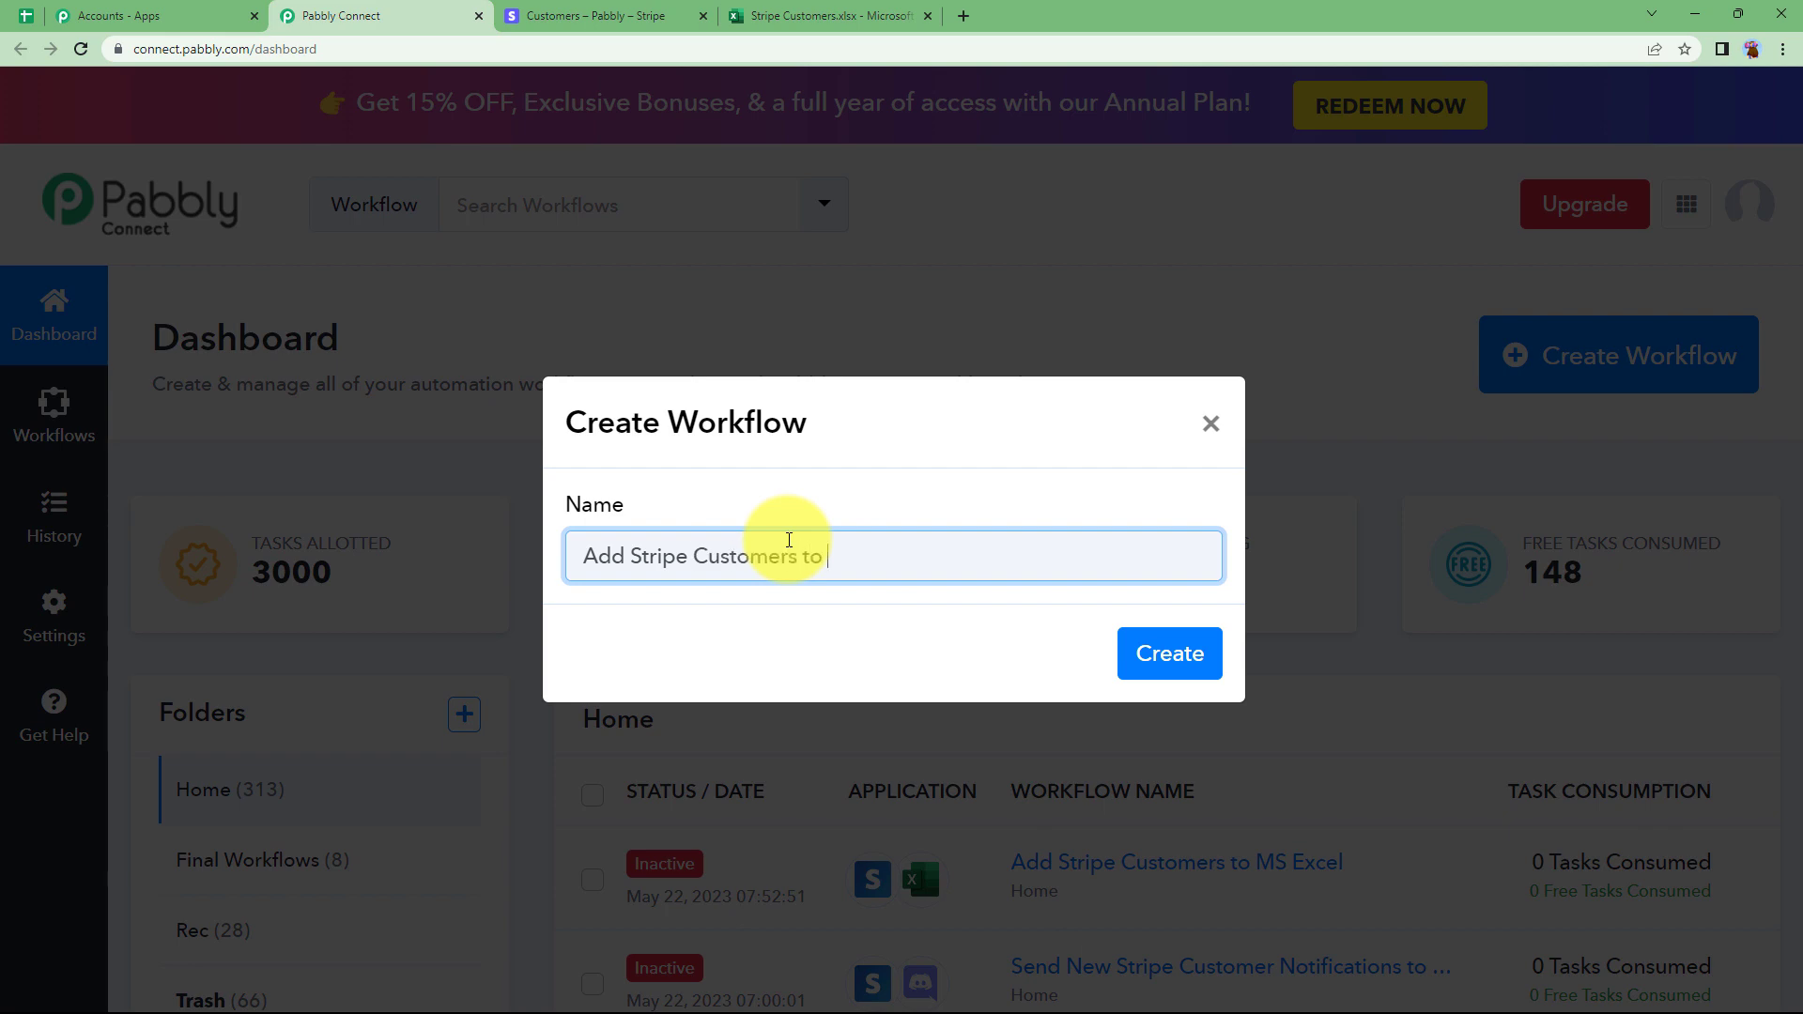
click(1164, 657)
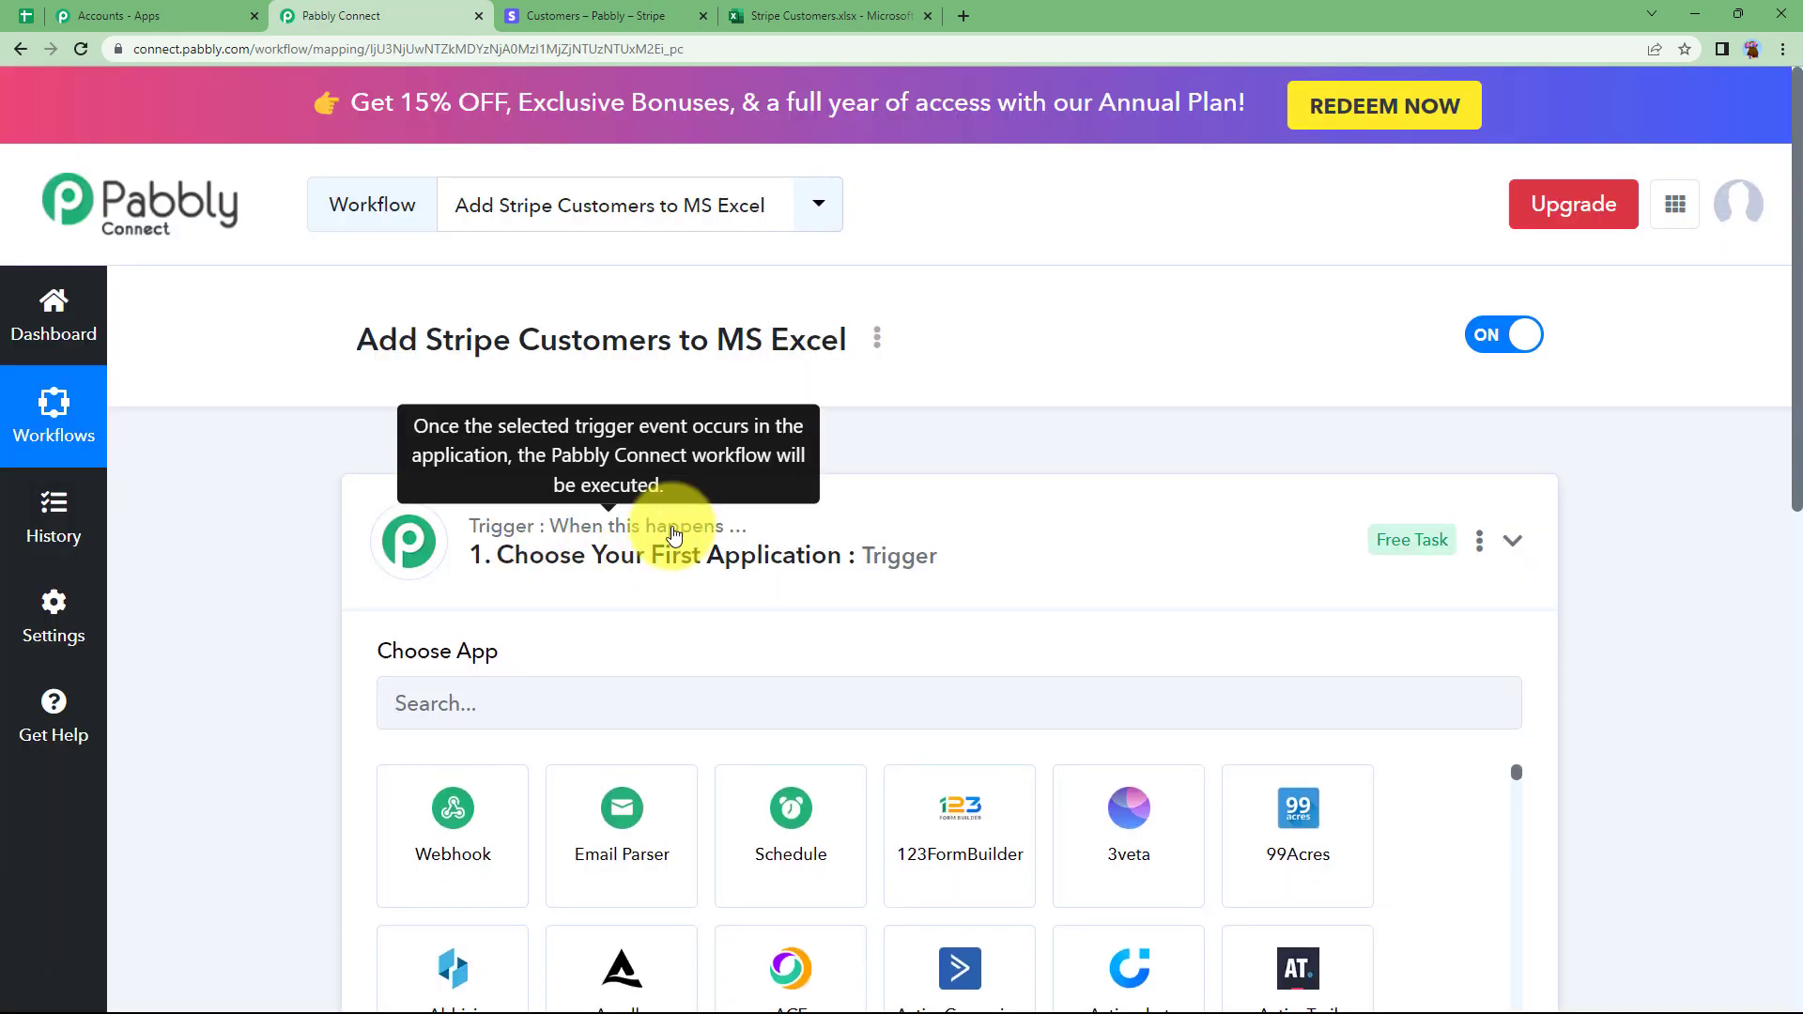
click(674, 532)
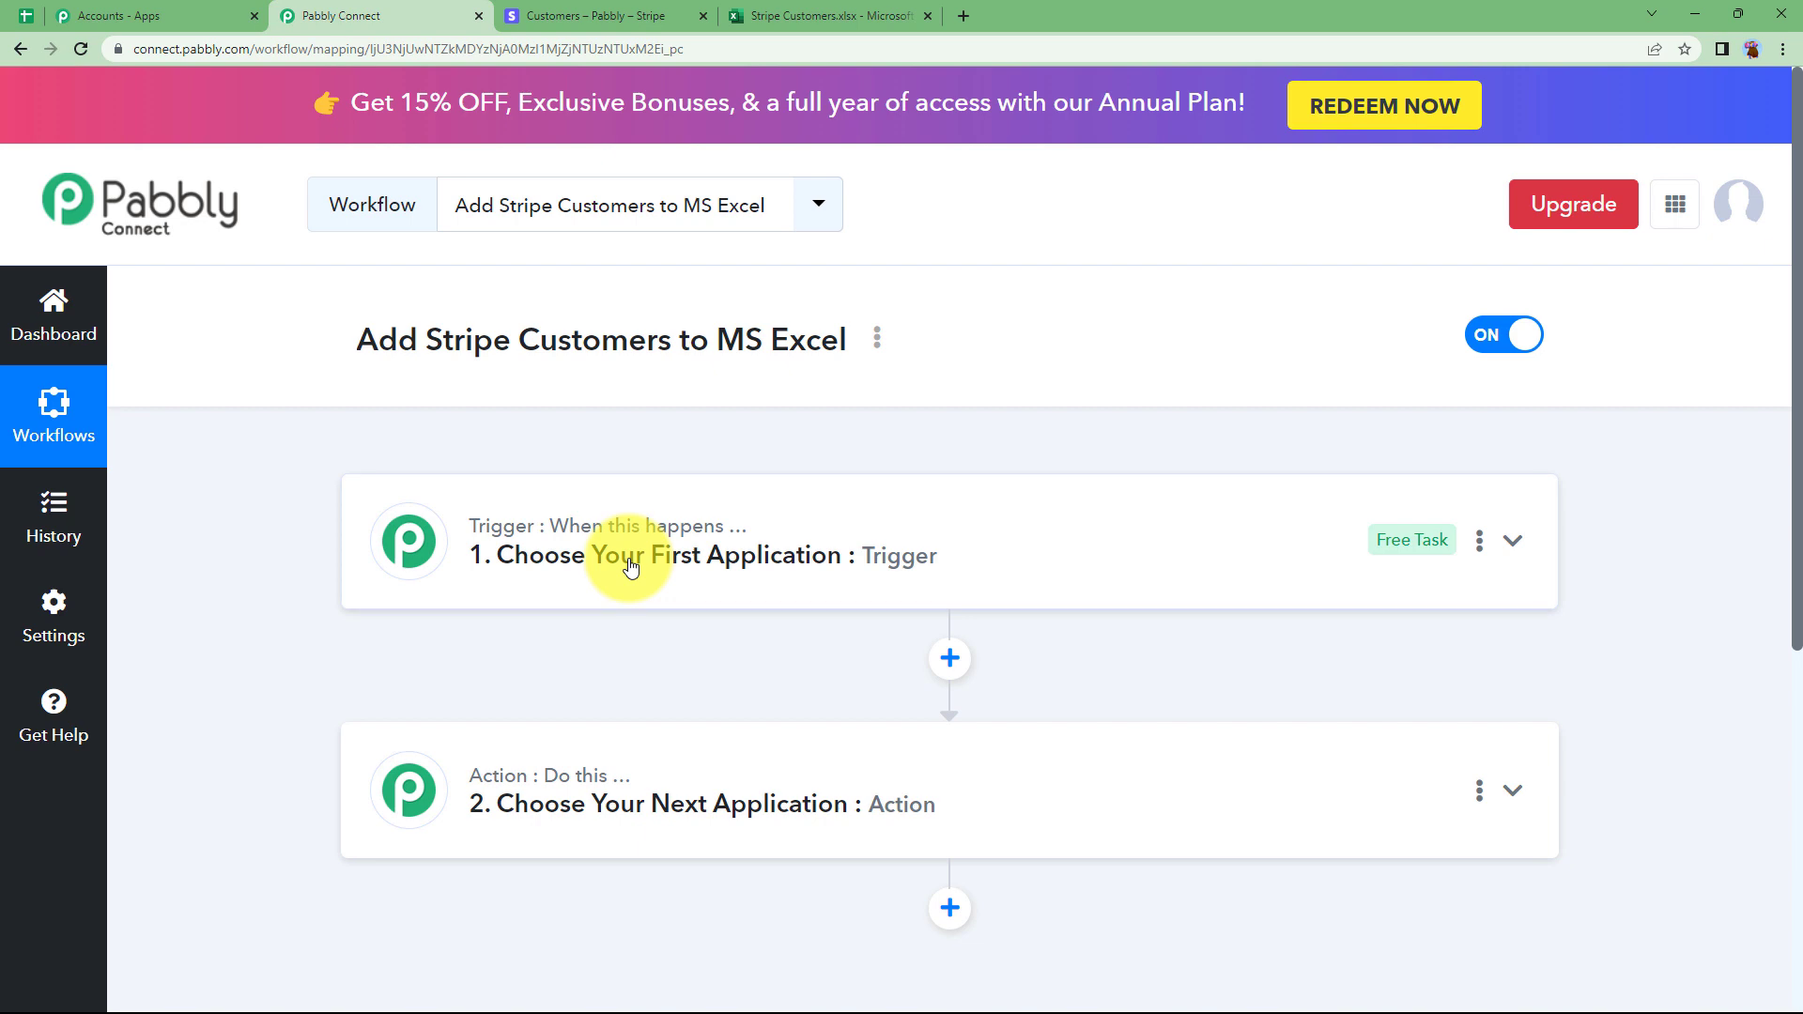
click(592, 16)
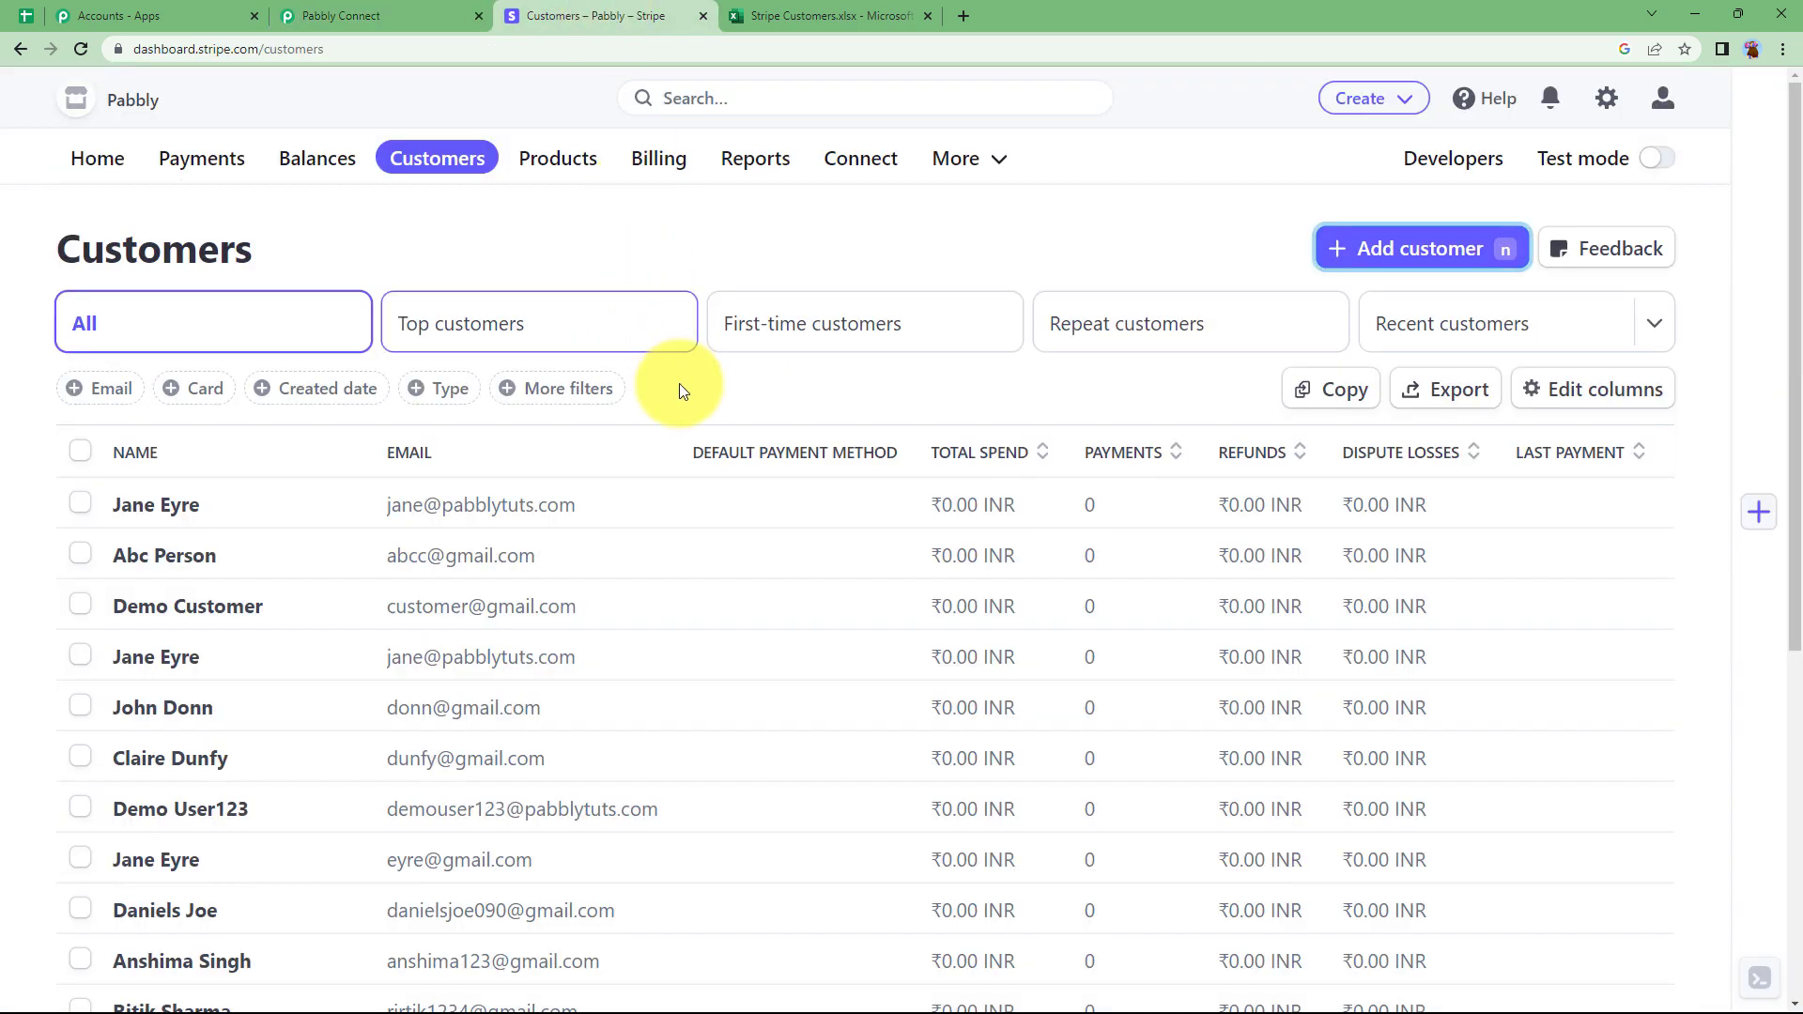
click(830, 13)
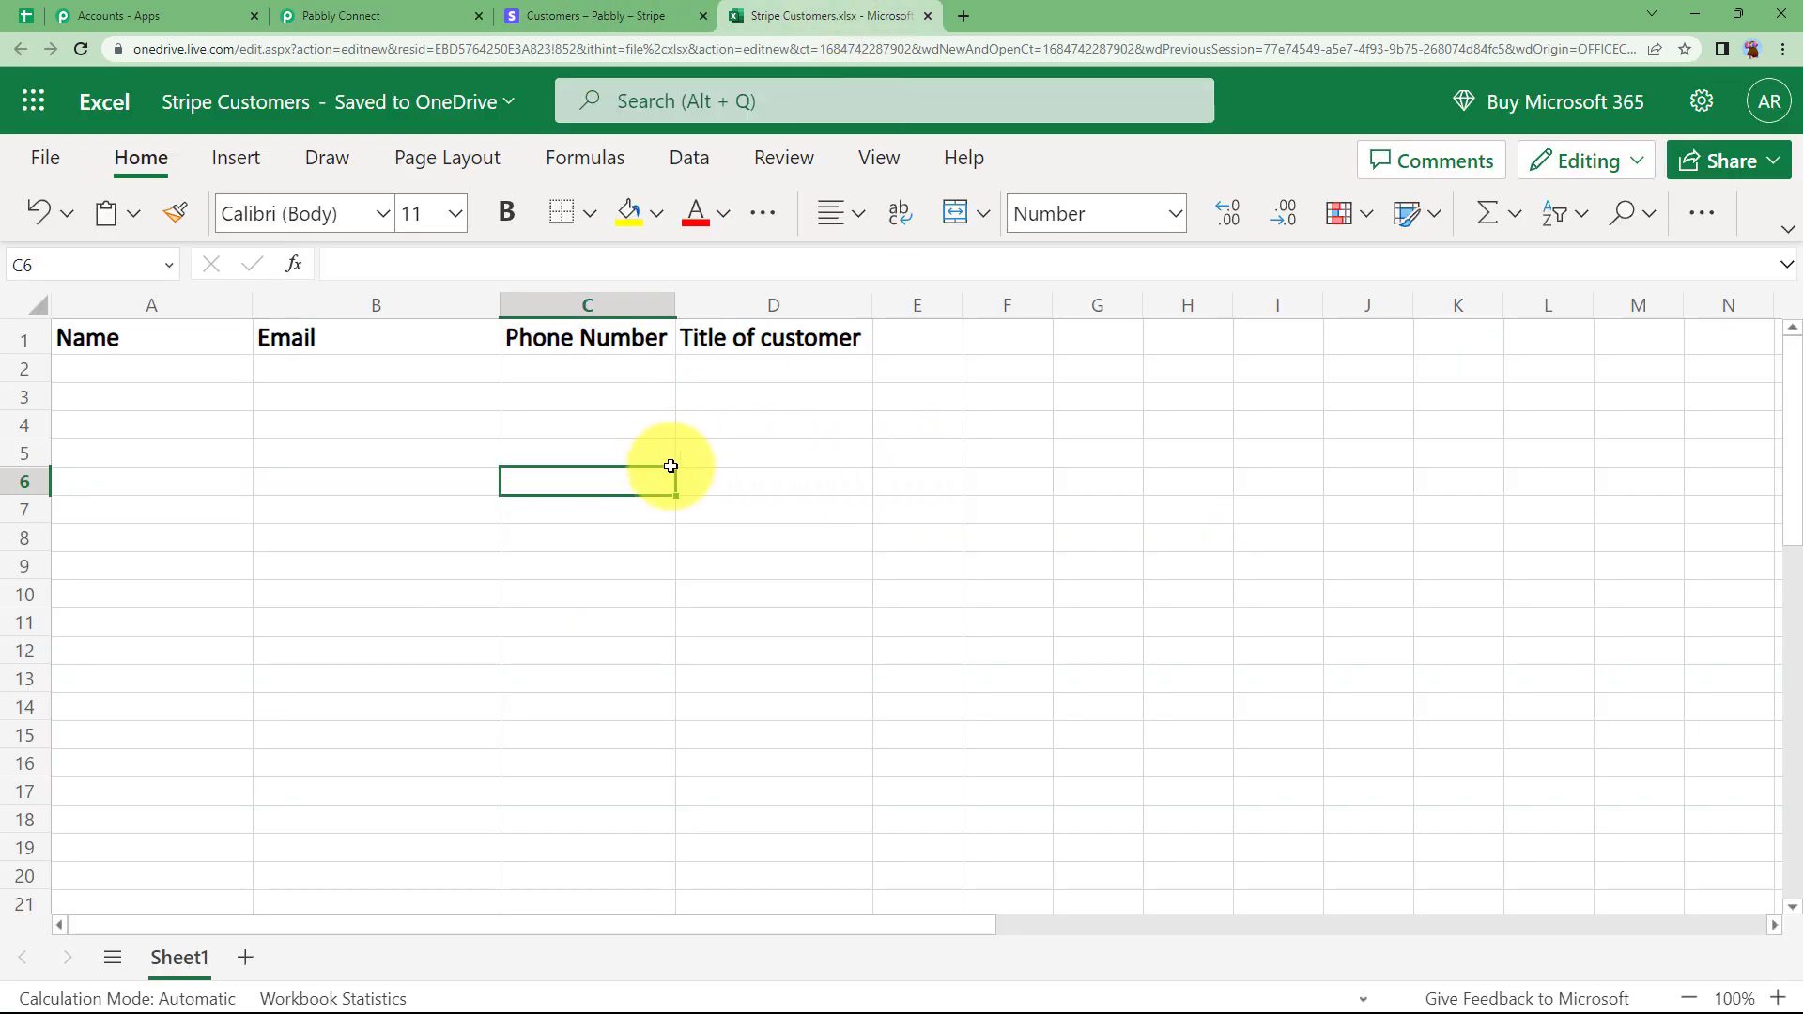
click(367, 16)
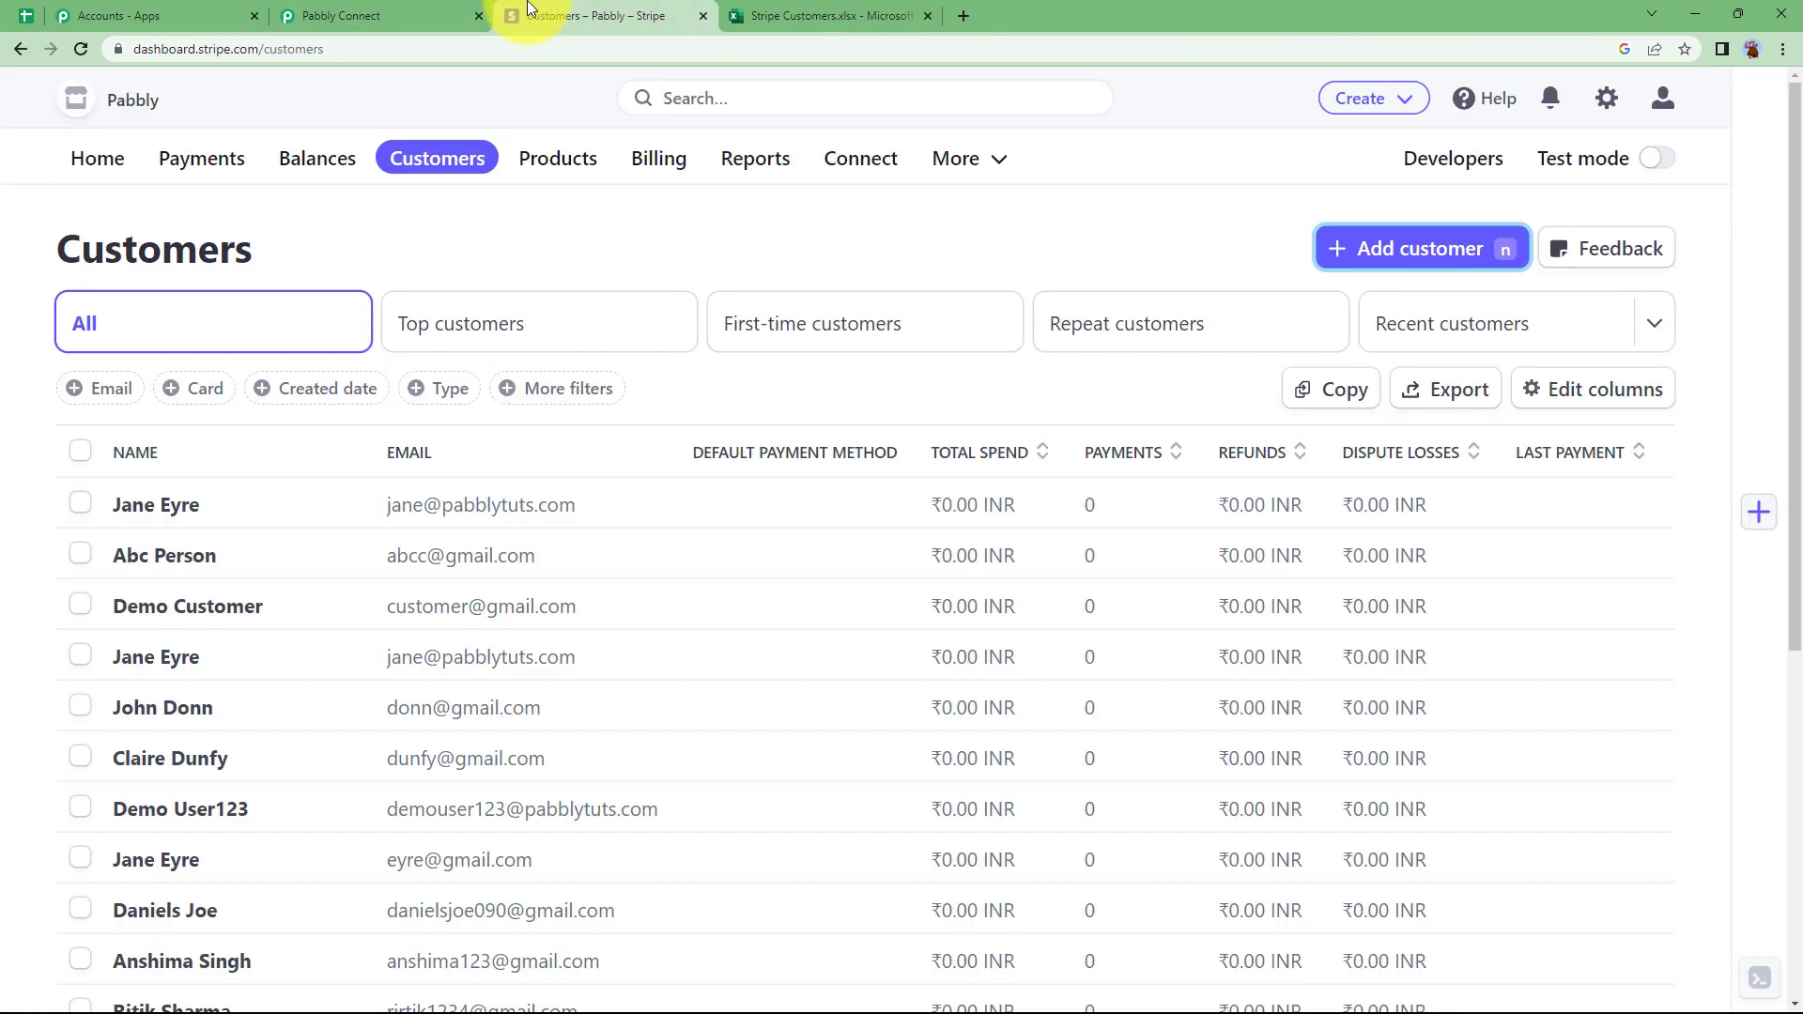
click(537, 16)
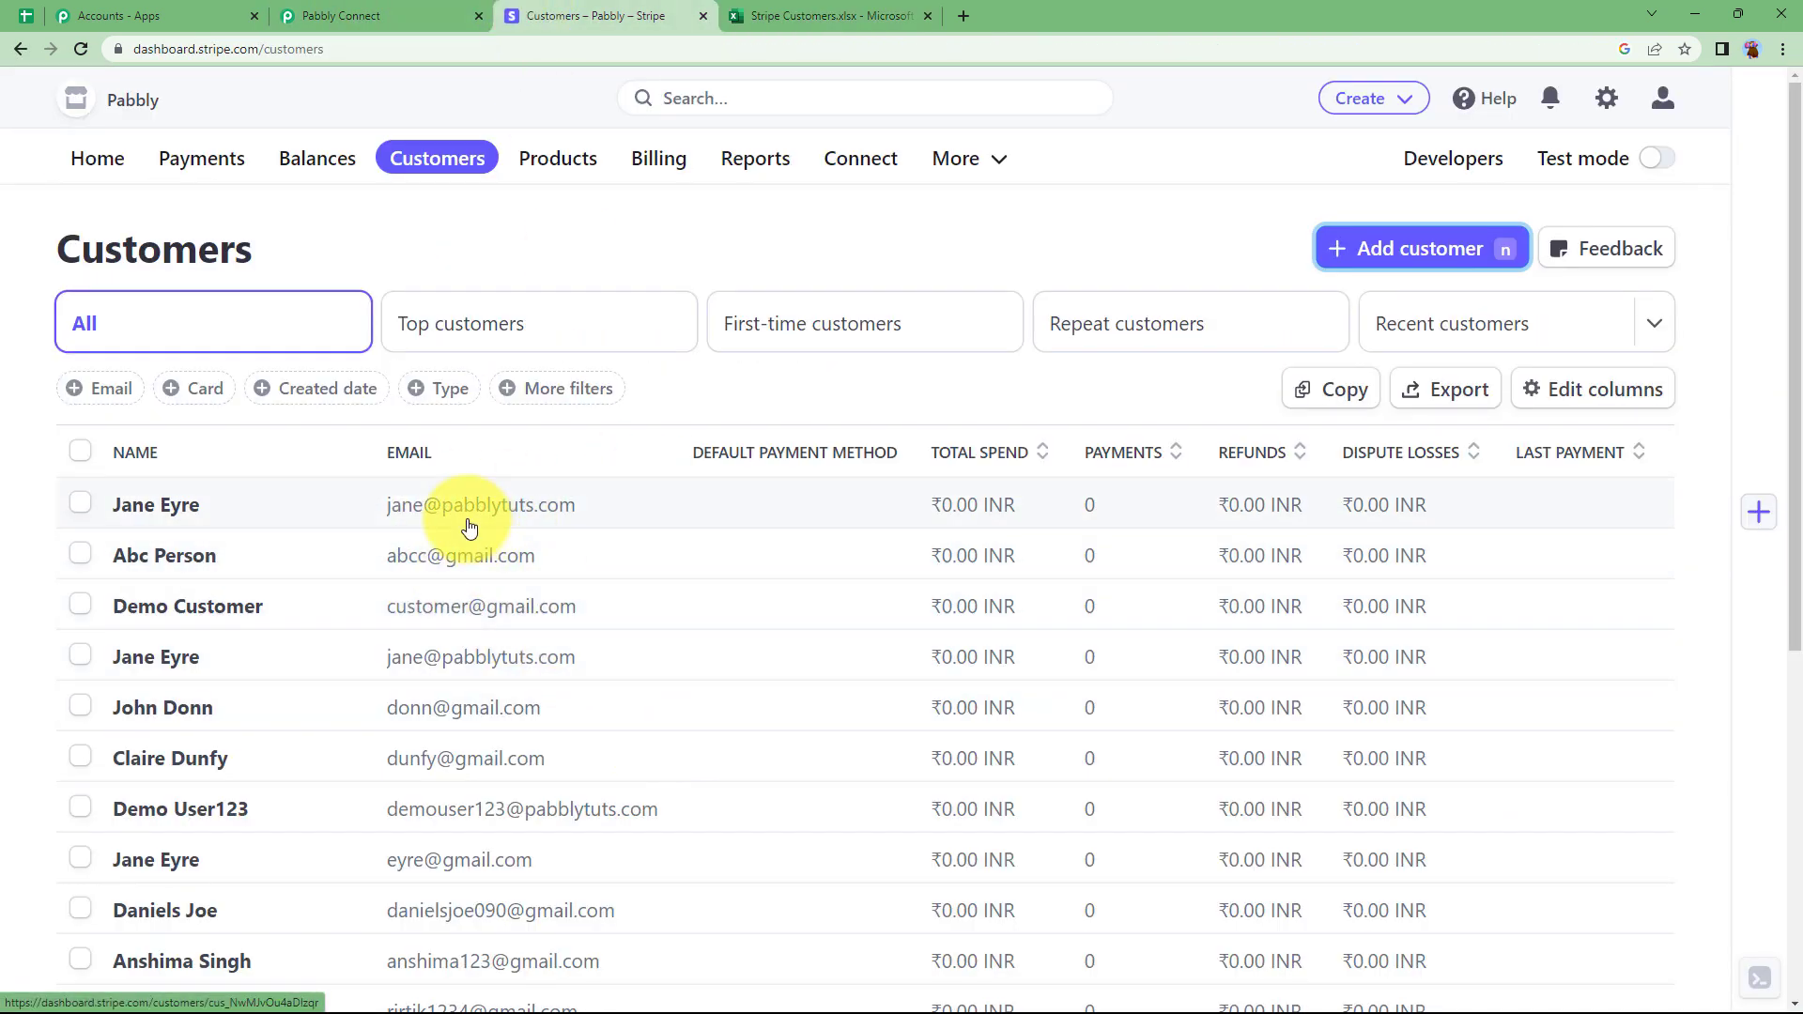
click(808, 16)
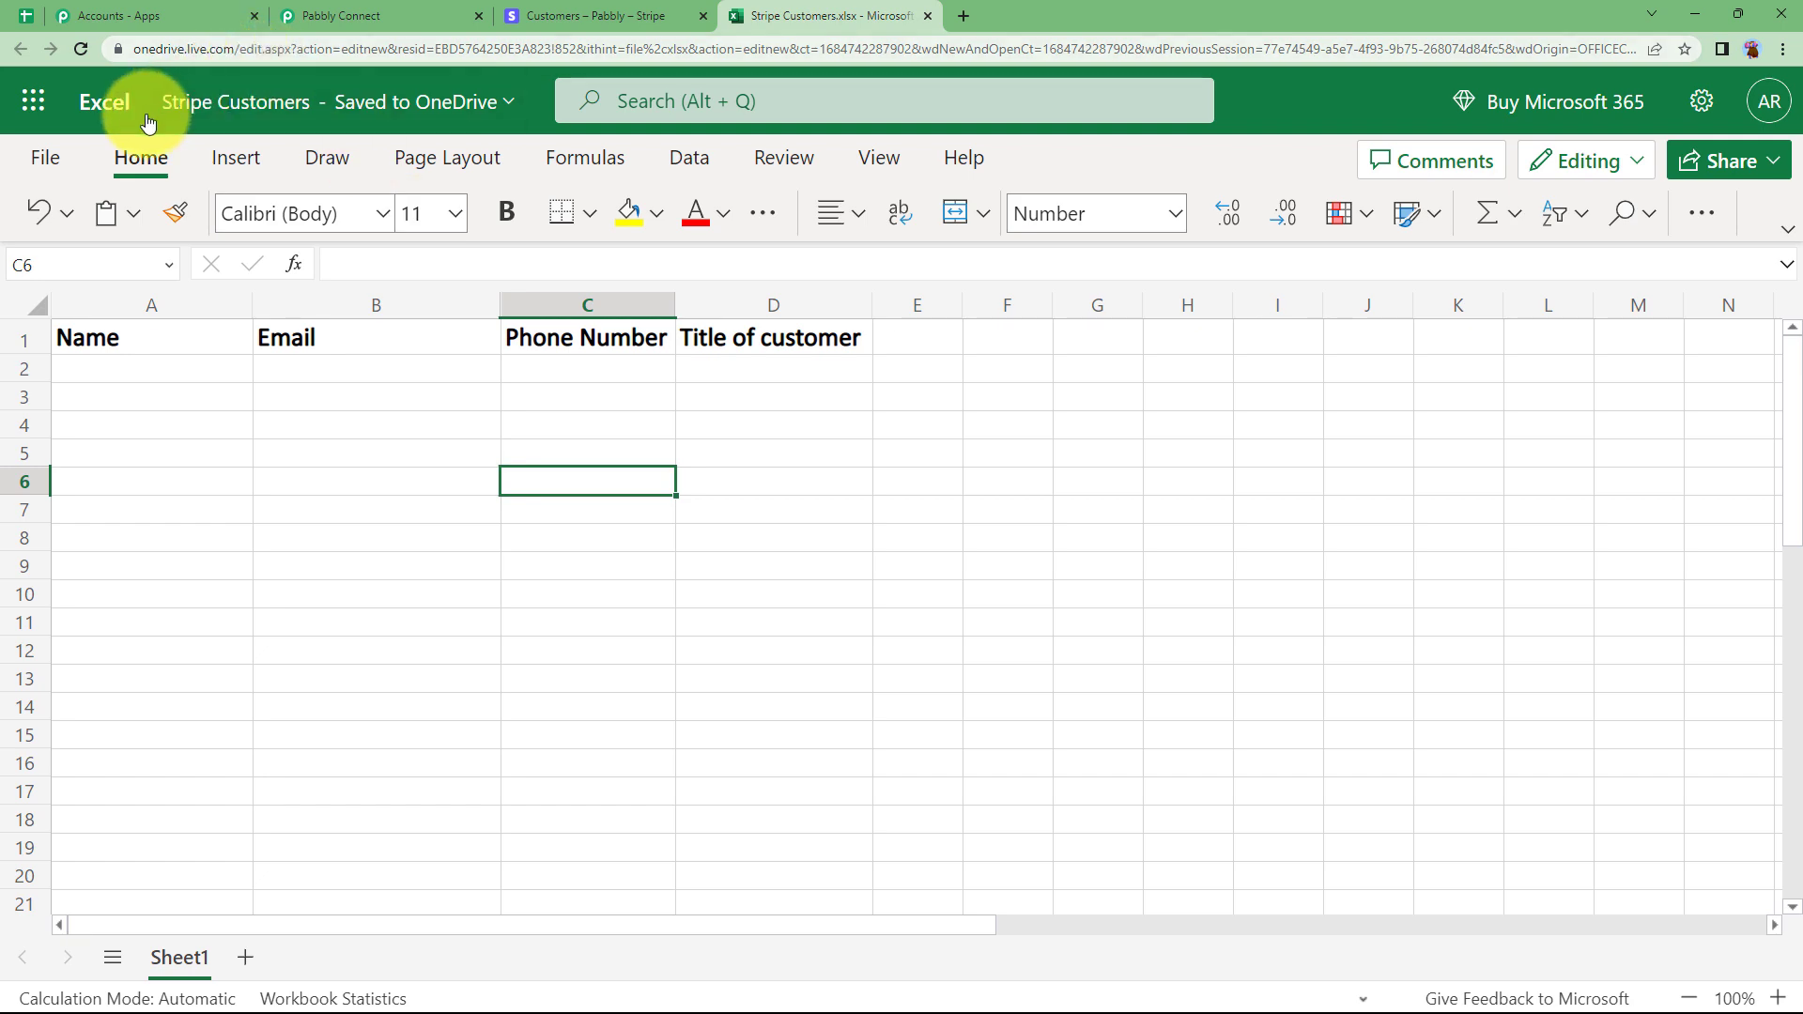
click(604, 16)
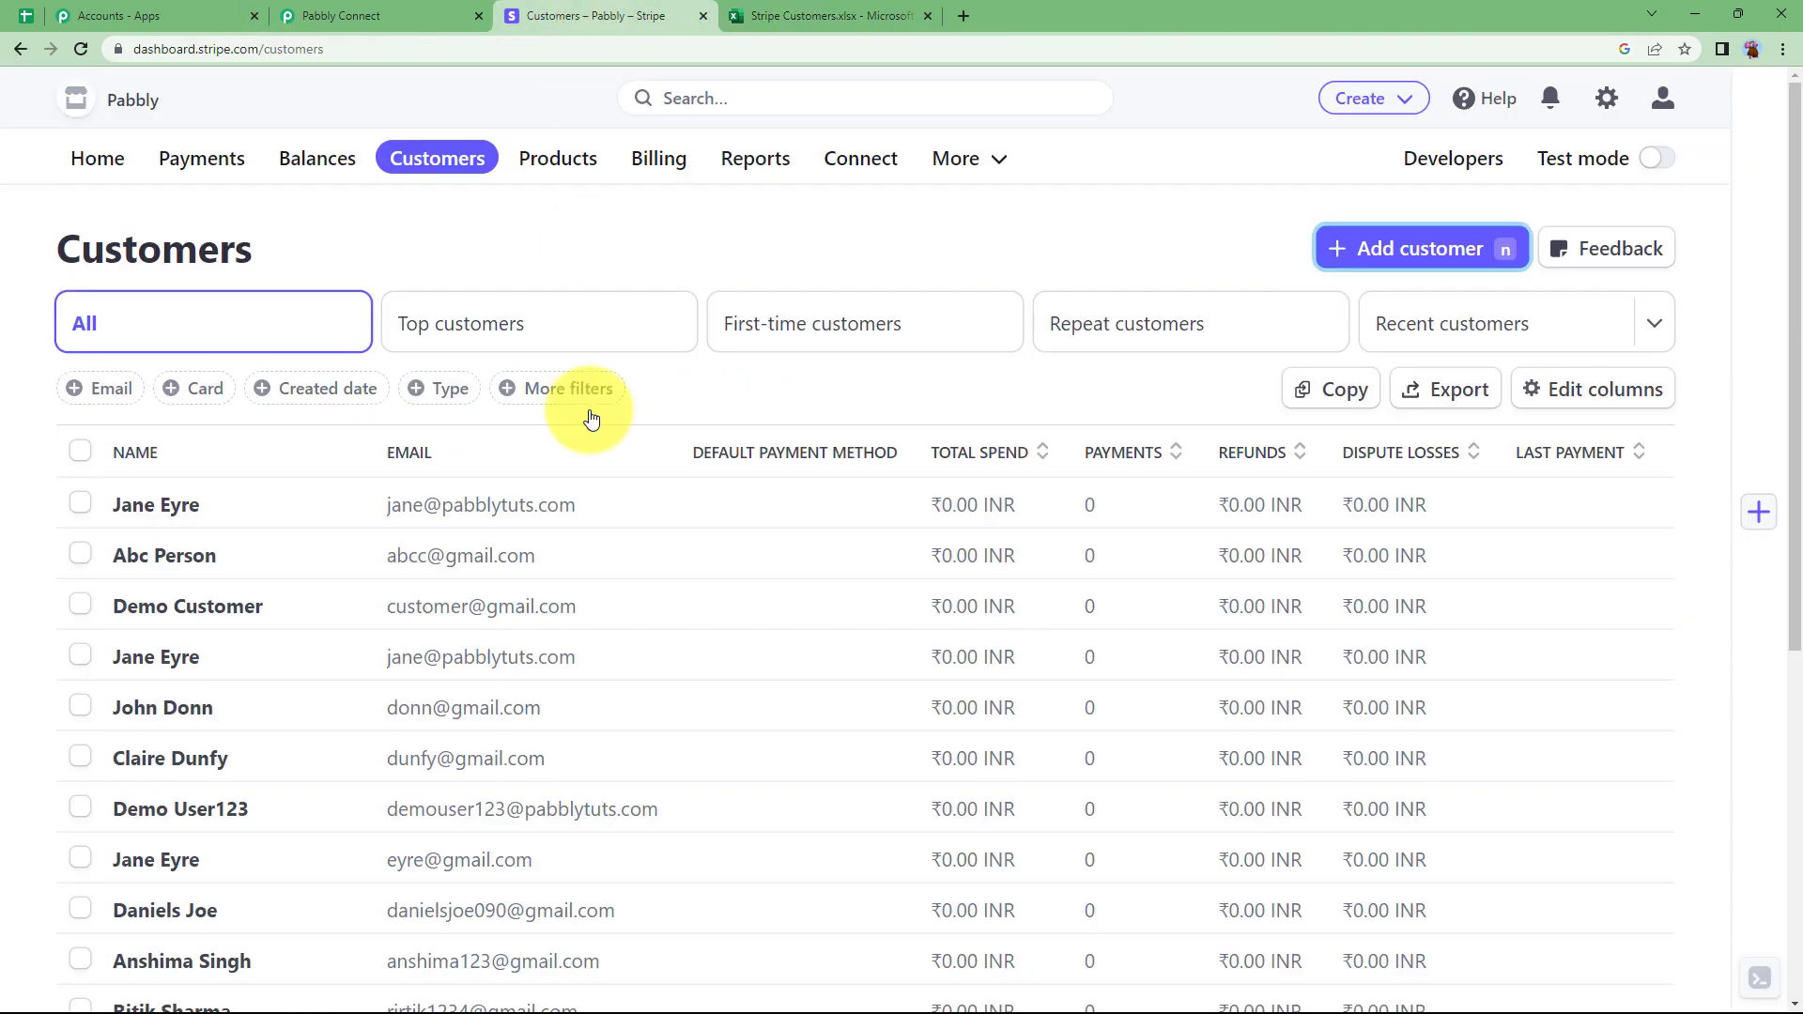
click(398, 11)
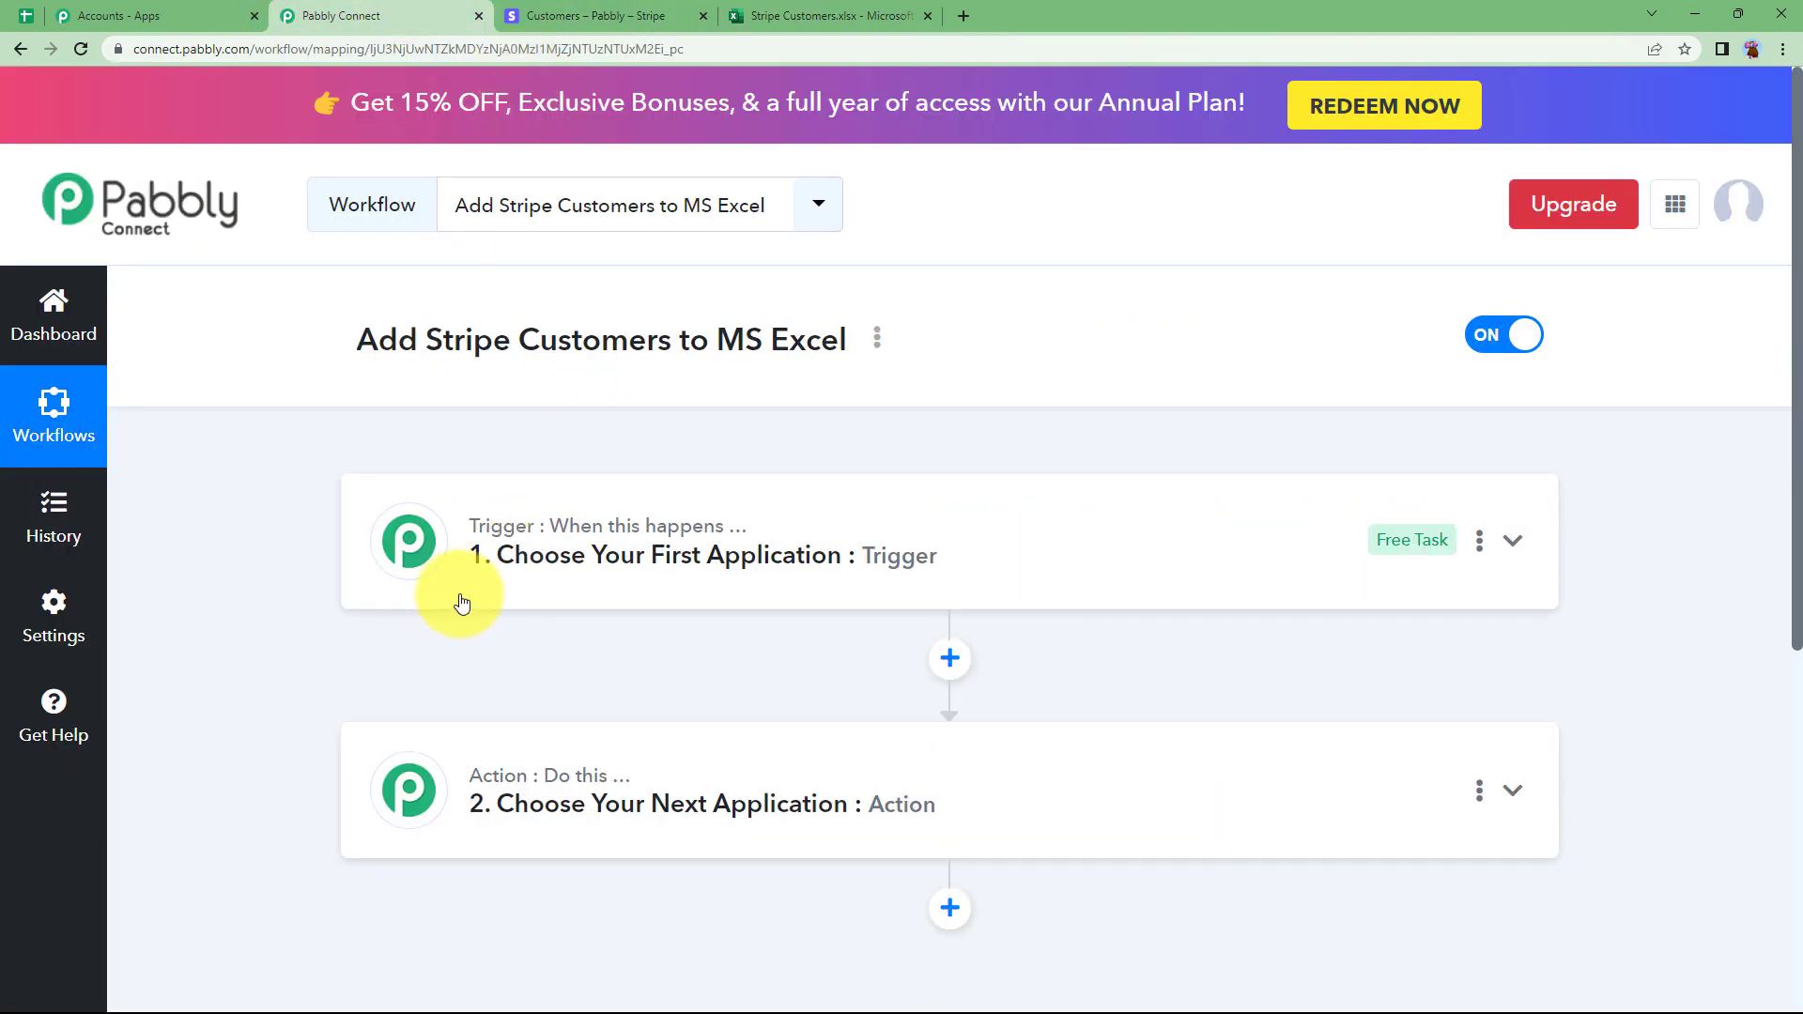
Set the workflow trigger to Stripe with the New Customer event.
click(516, 569)
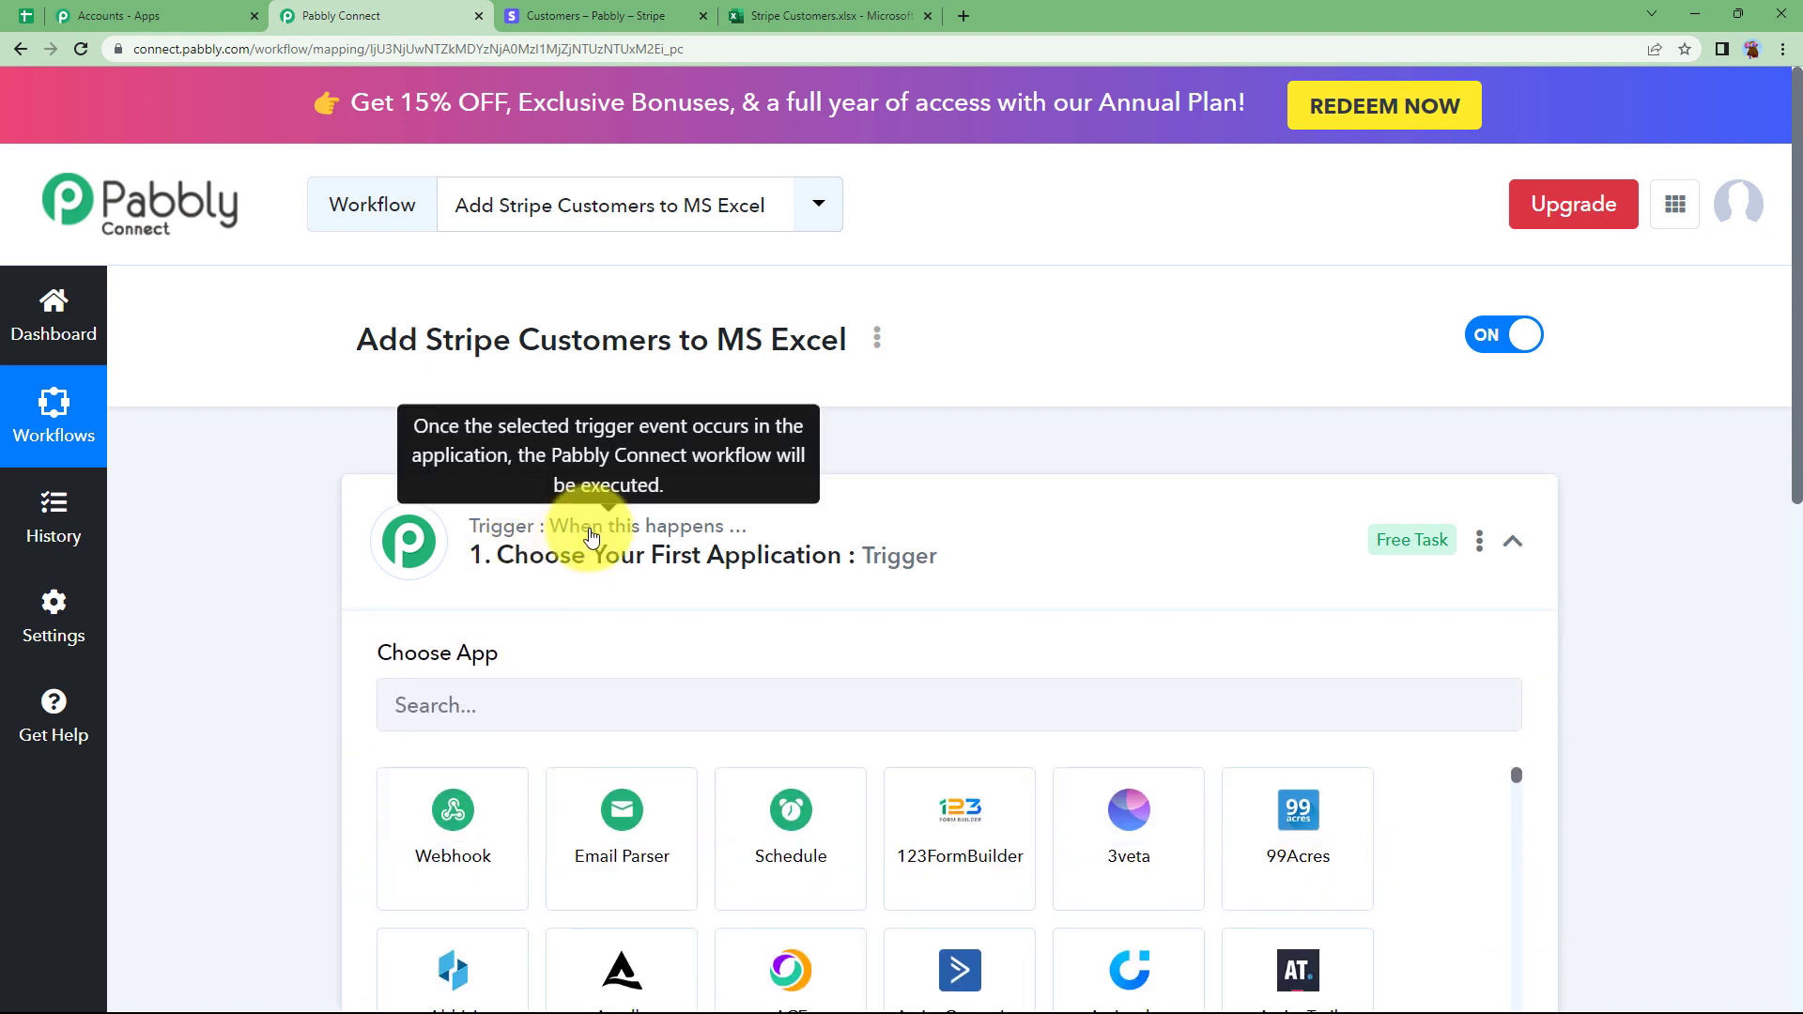
click(664, 536)
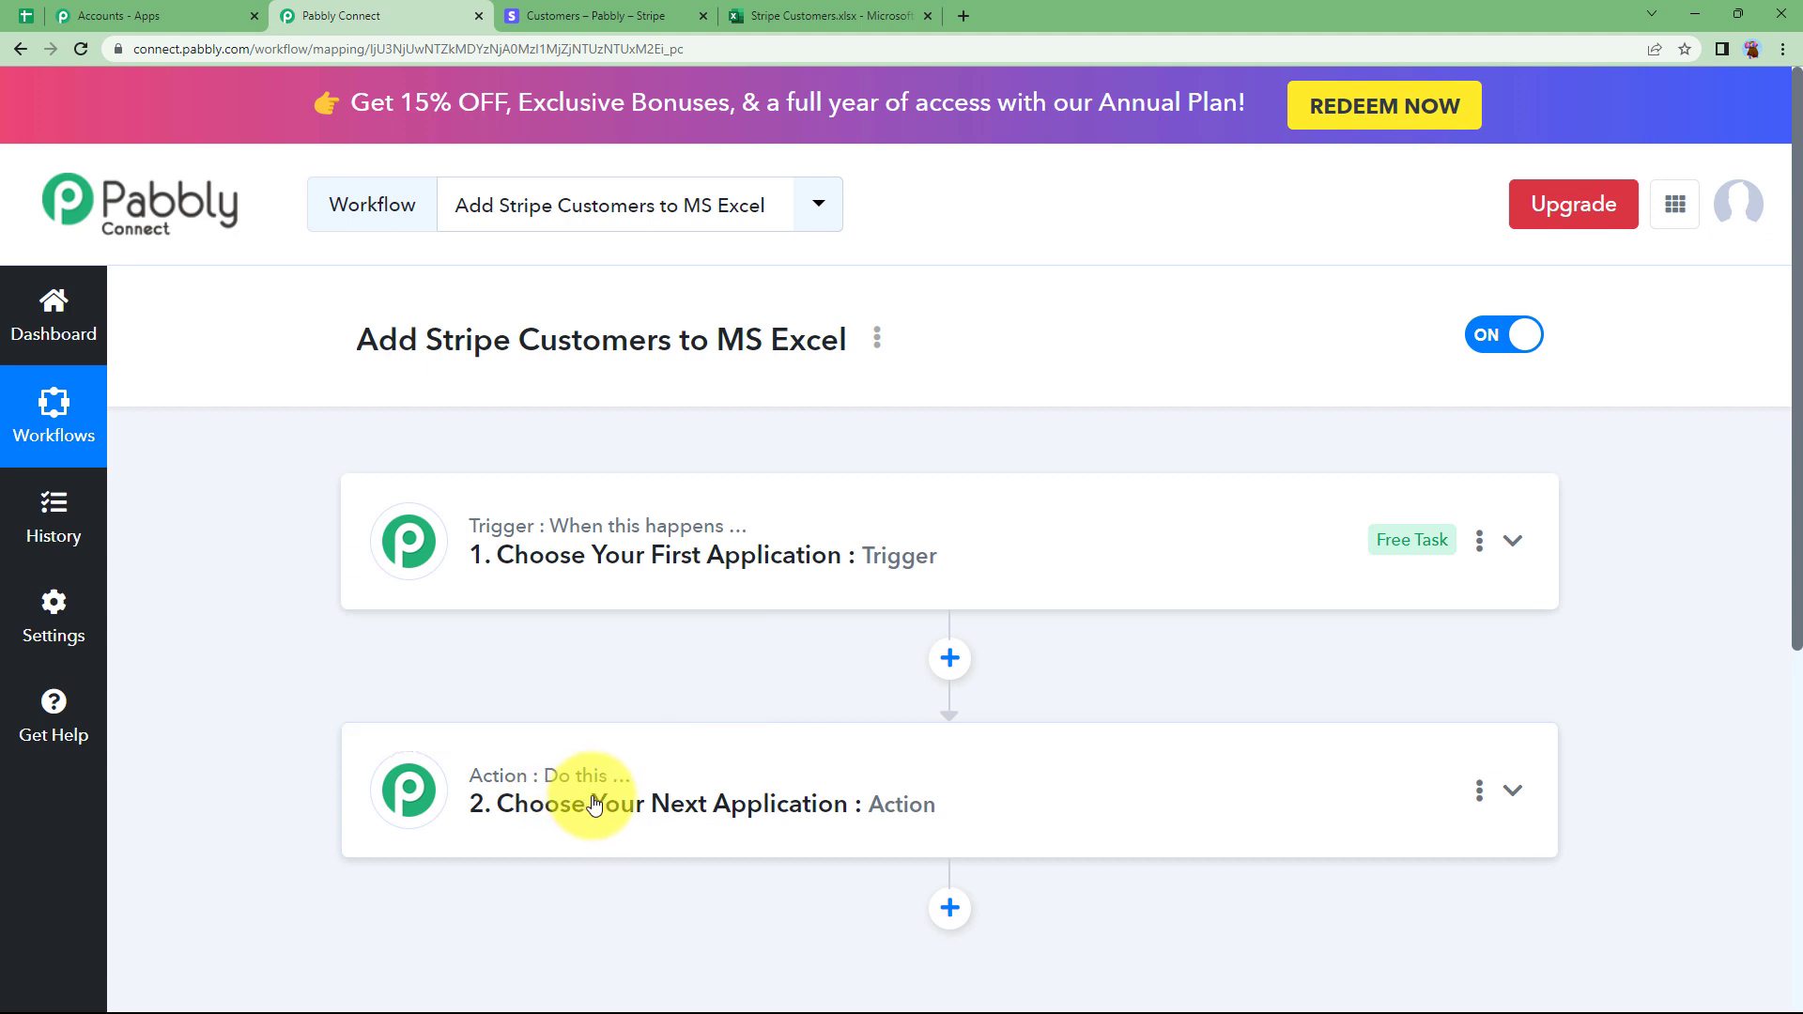
click(590, 562)
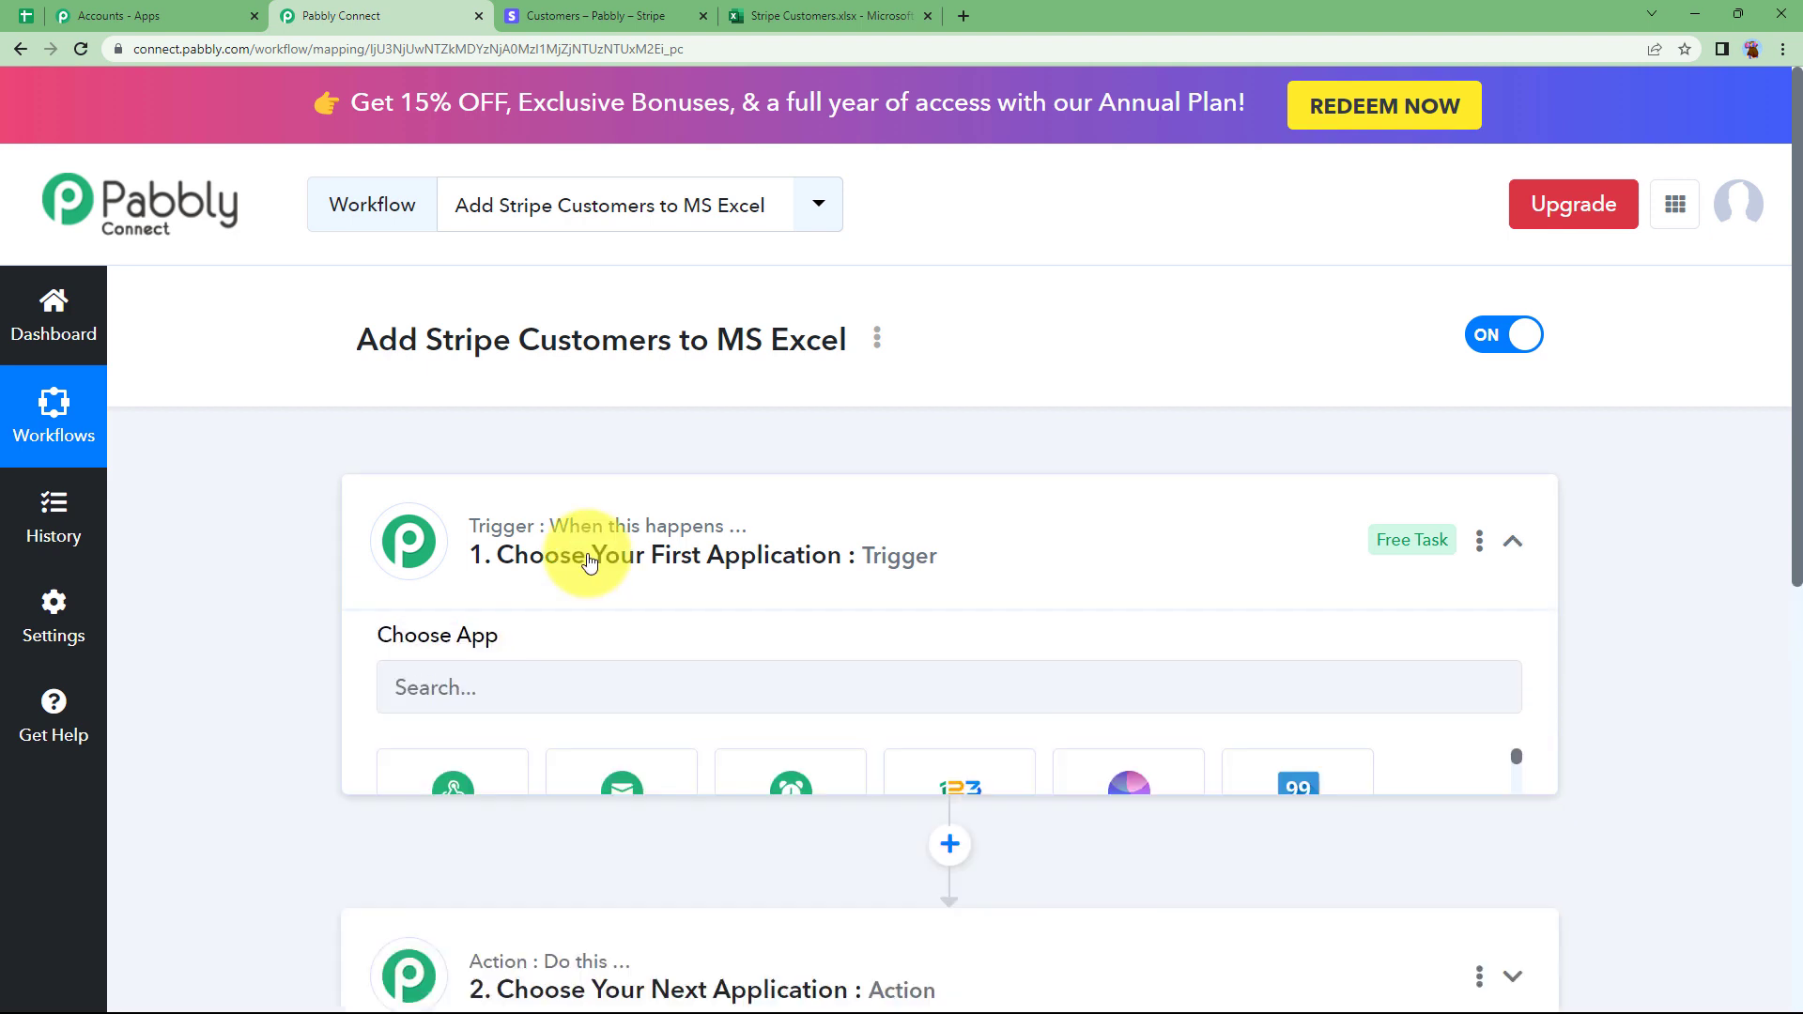
click(603, 726)
text(stri)
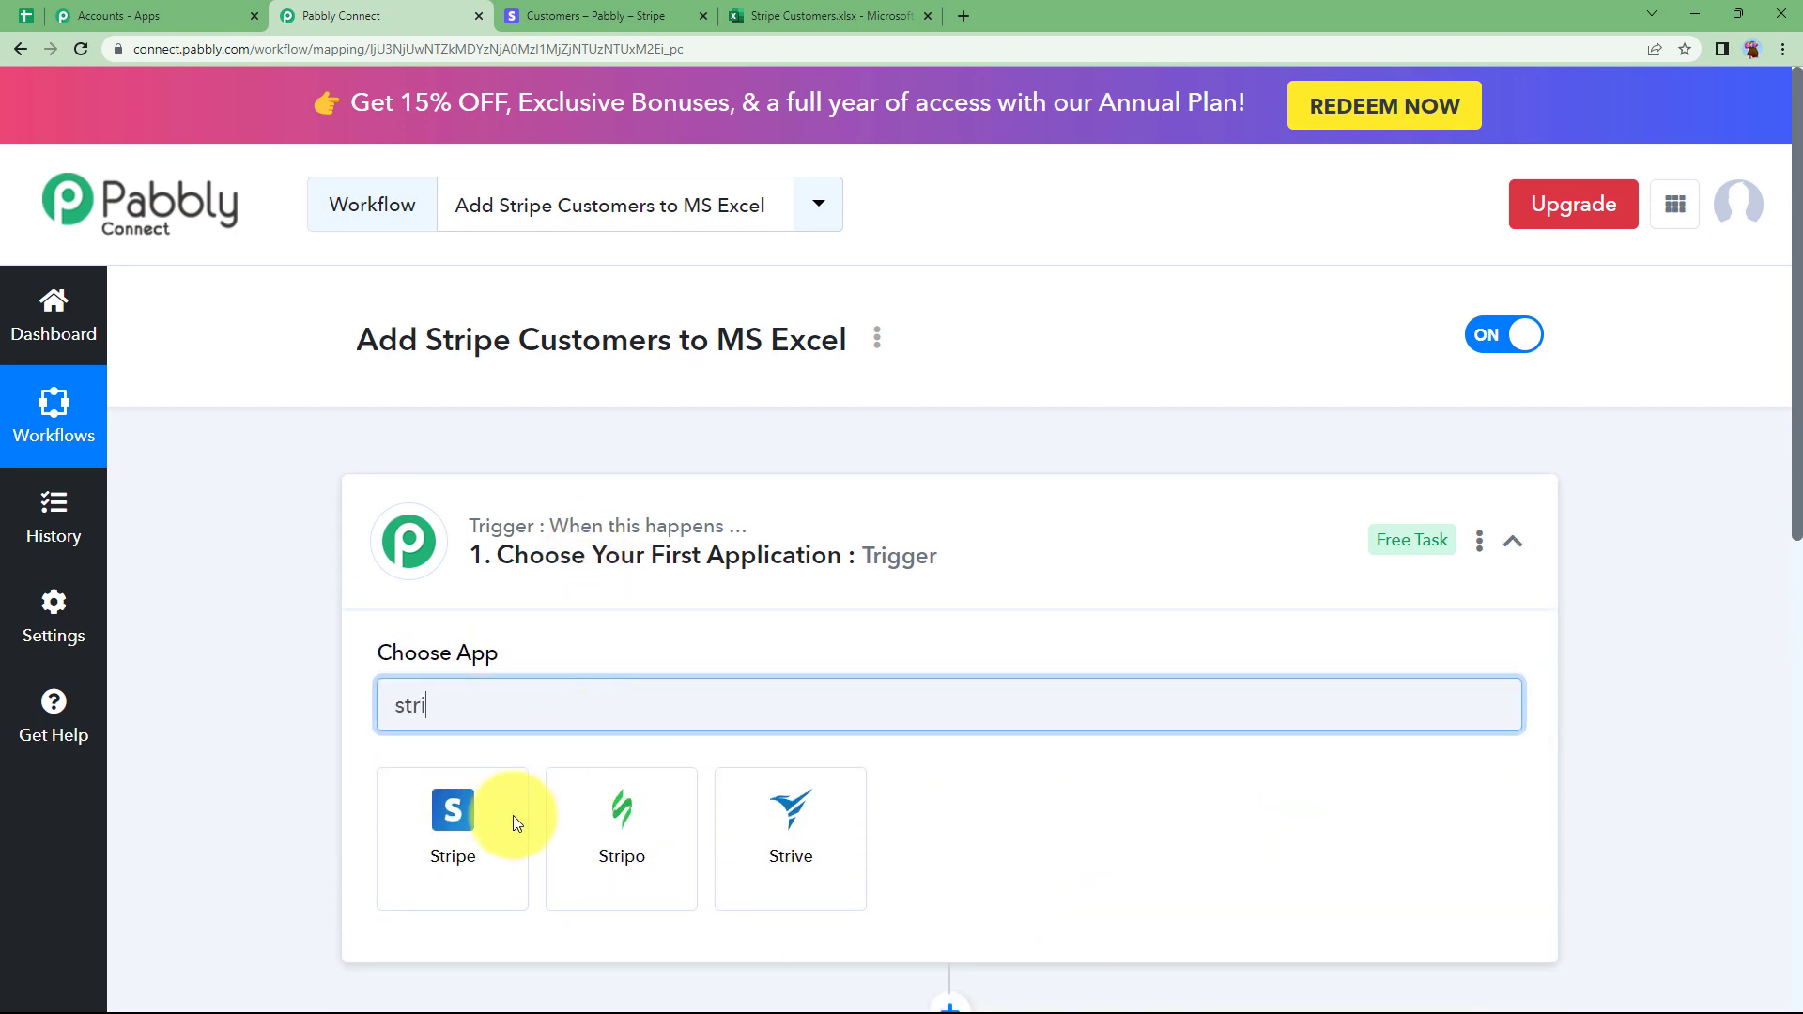
click(516, 823)
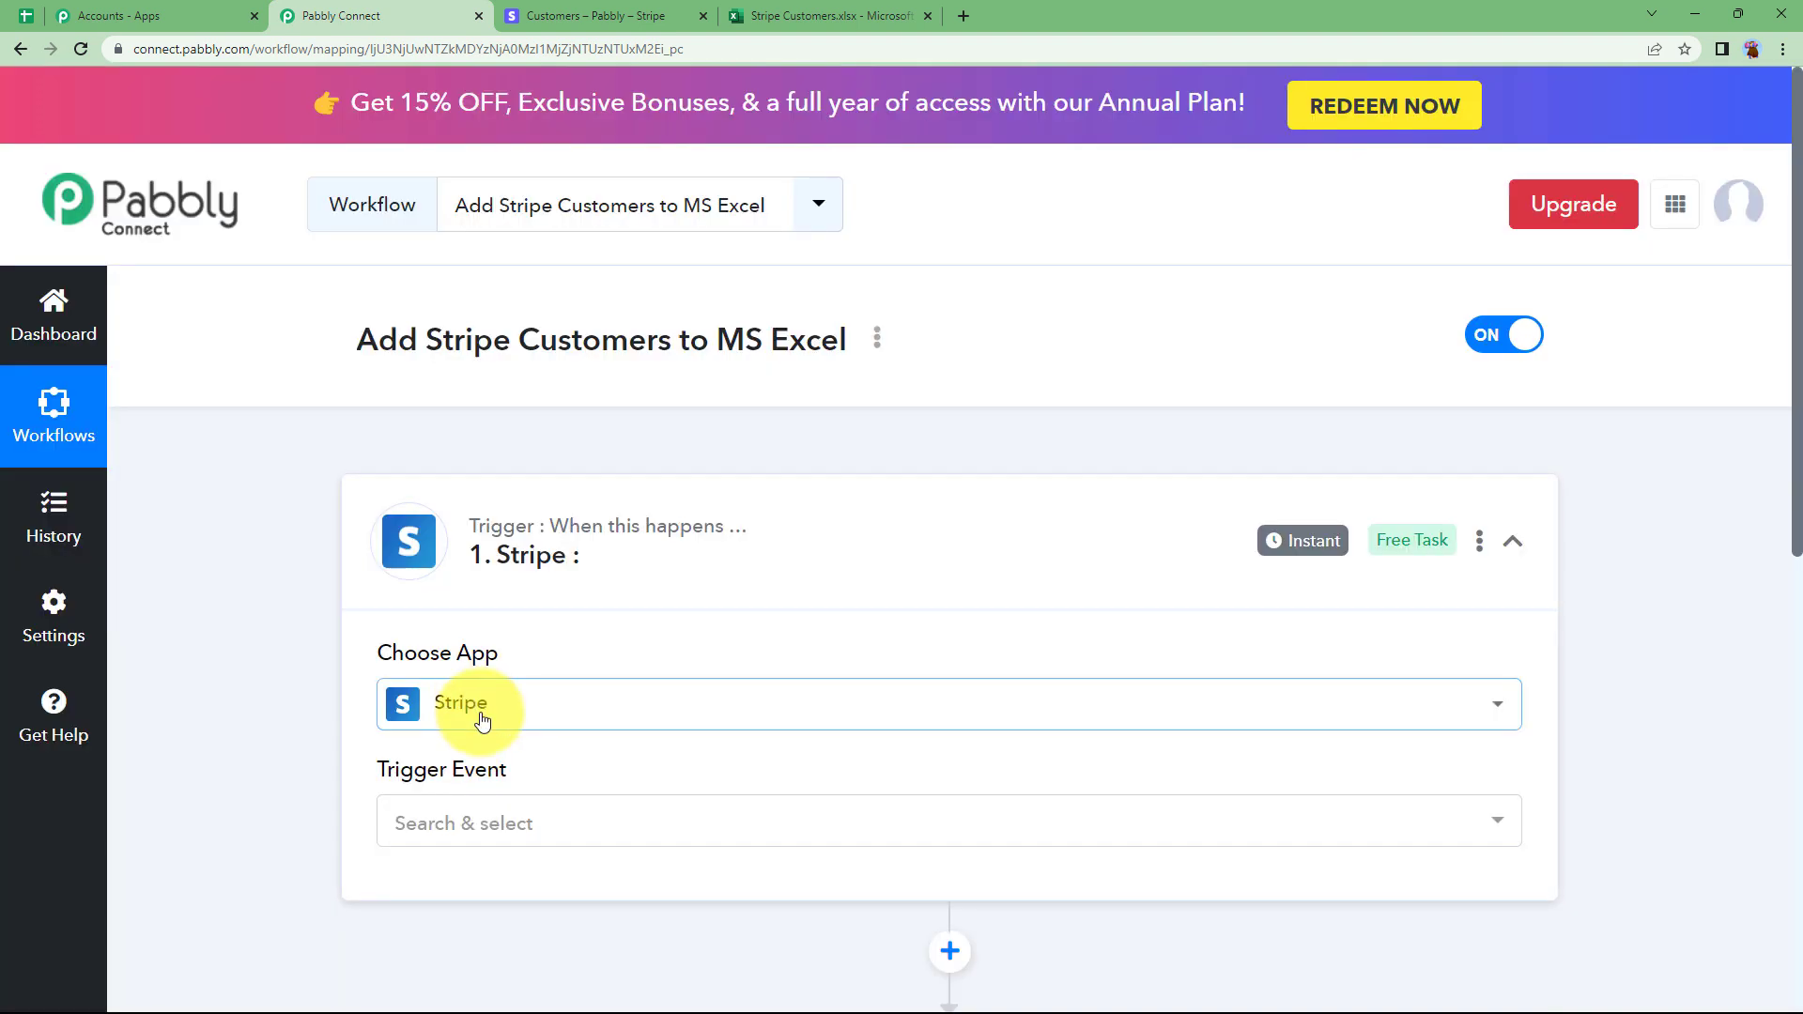
click(463, 821)
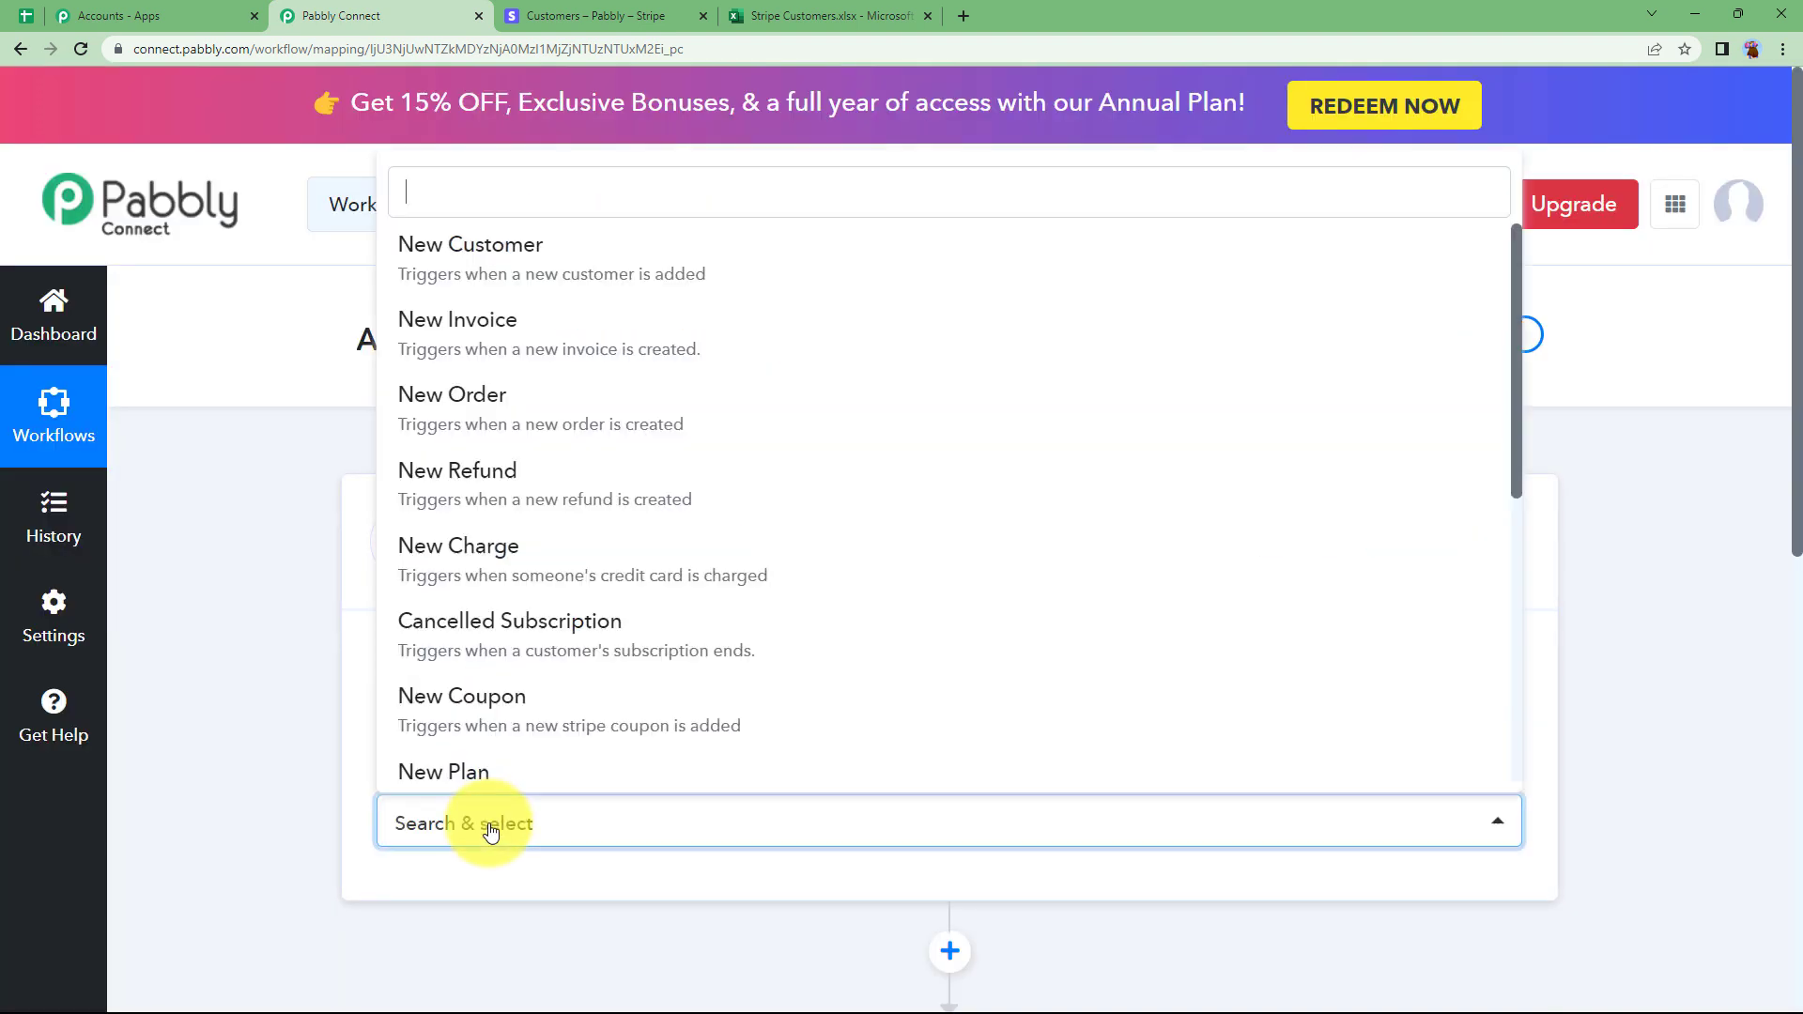
click(582, 246)
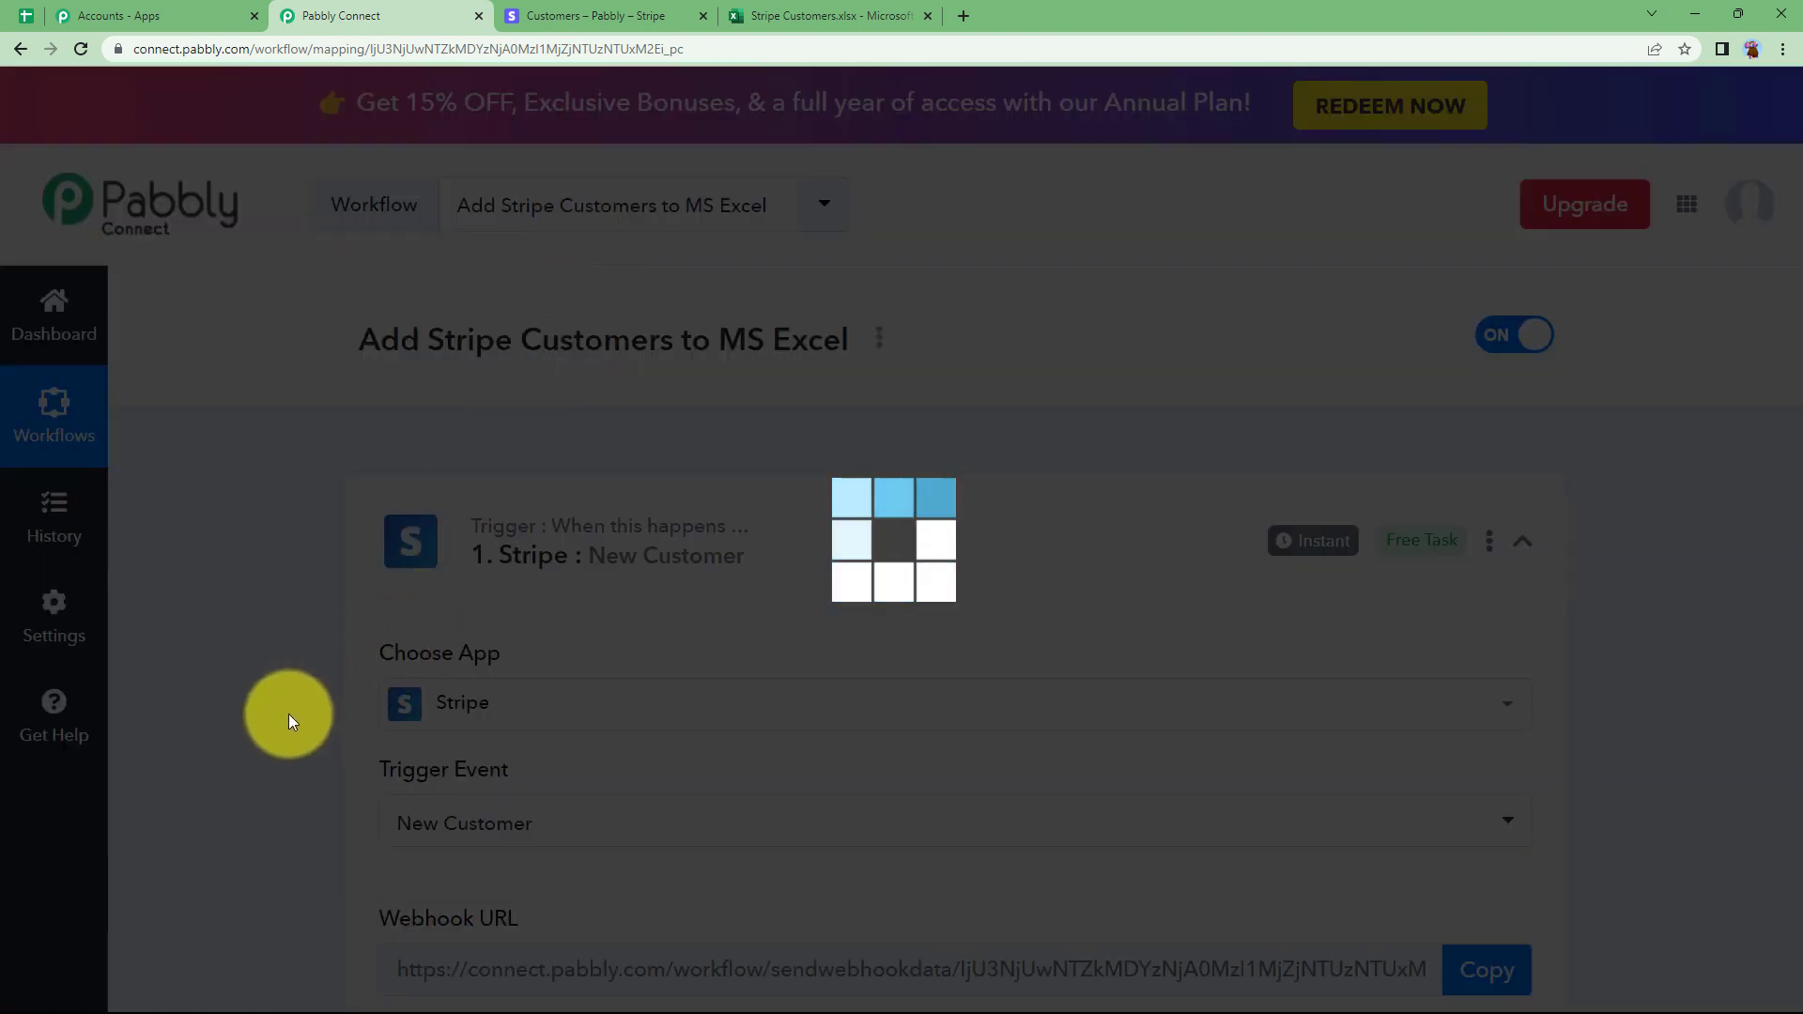
Review the webhook URL and the setup instructions shown for the Stripe trigger.
scroll(289, 715, down, 2)
scroll(289, 714, down, 2)
mouse_move(387, 544)
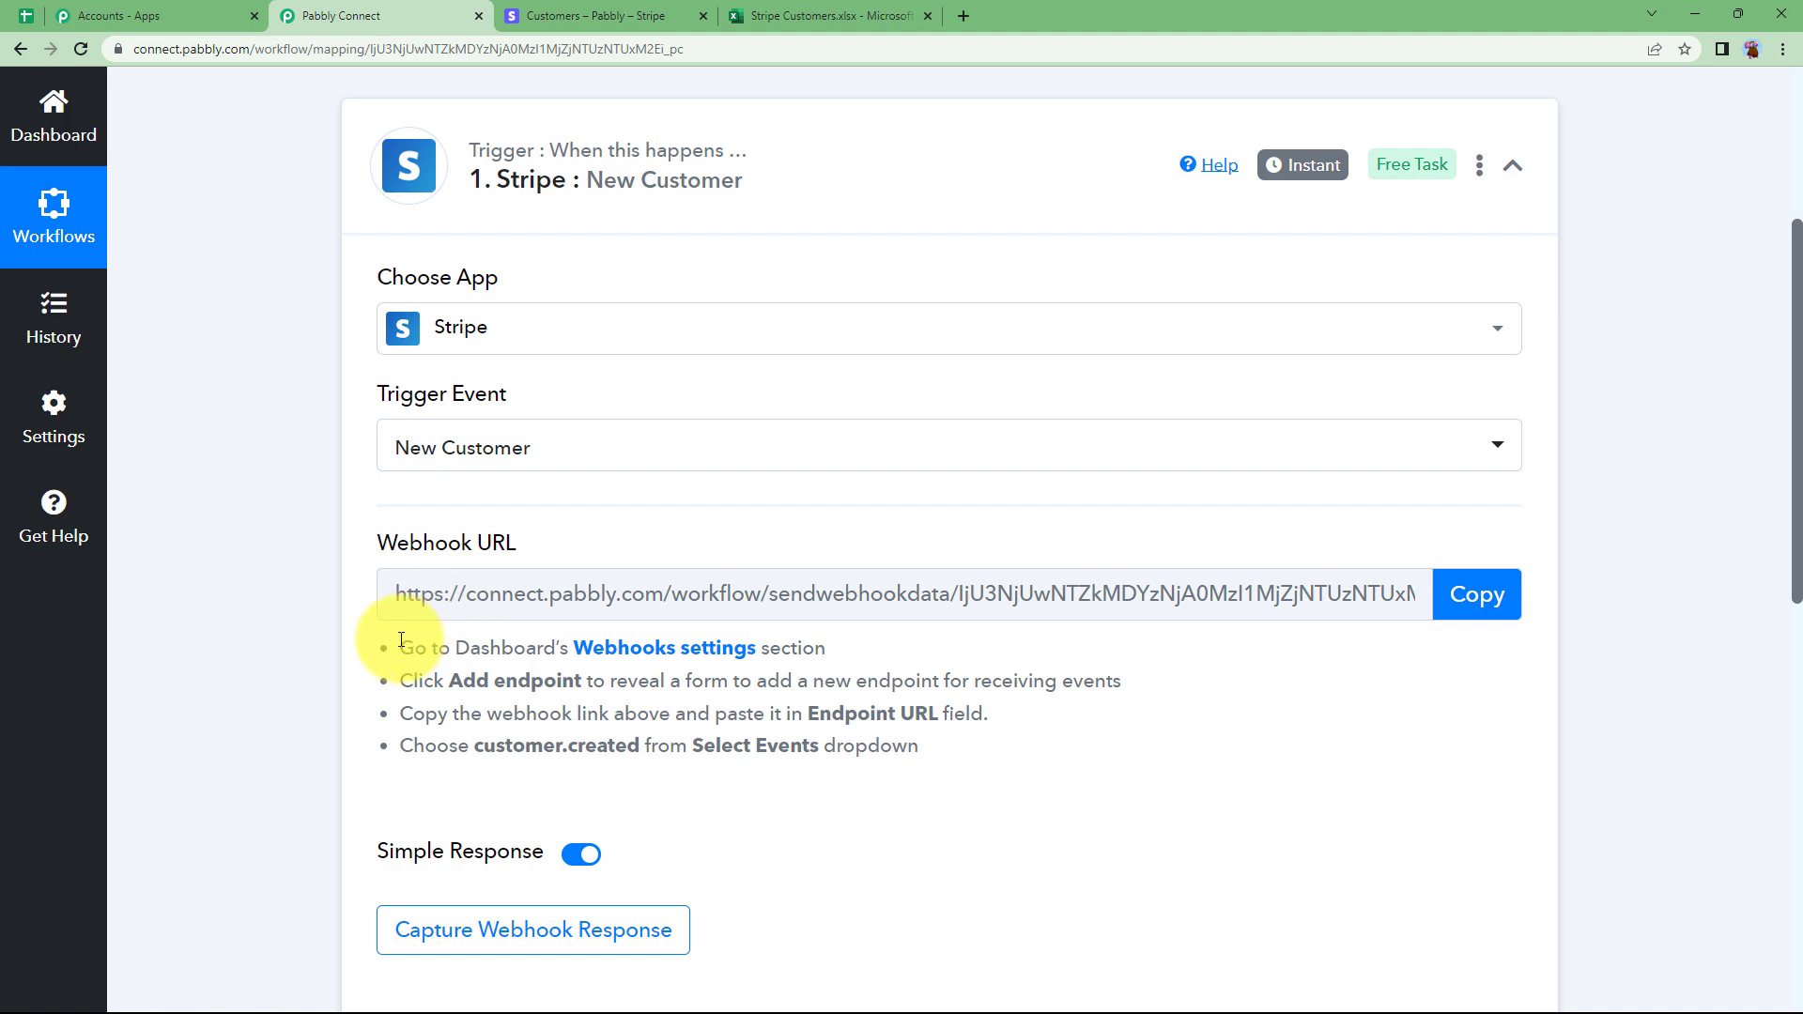
drag(401, 640, 1039, 785)
click(1079, 785)
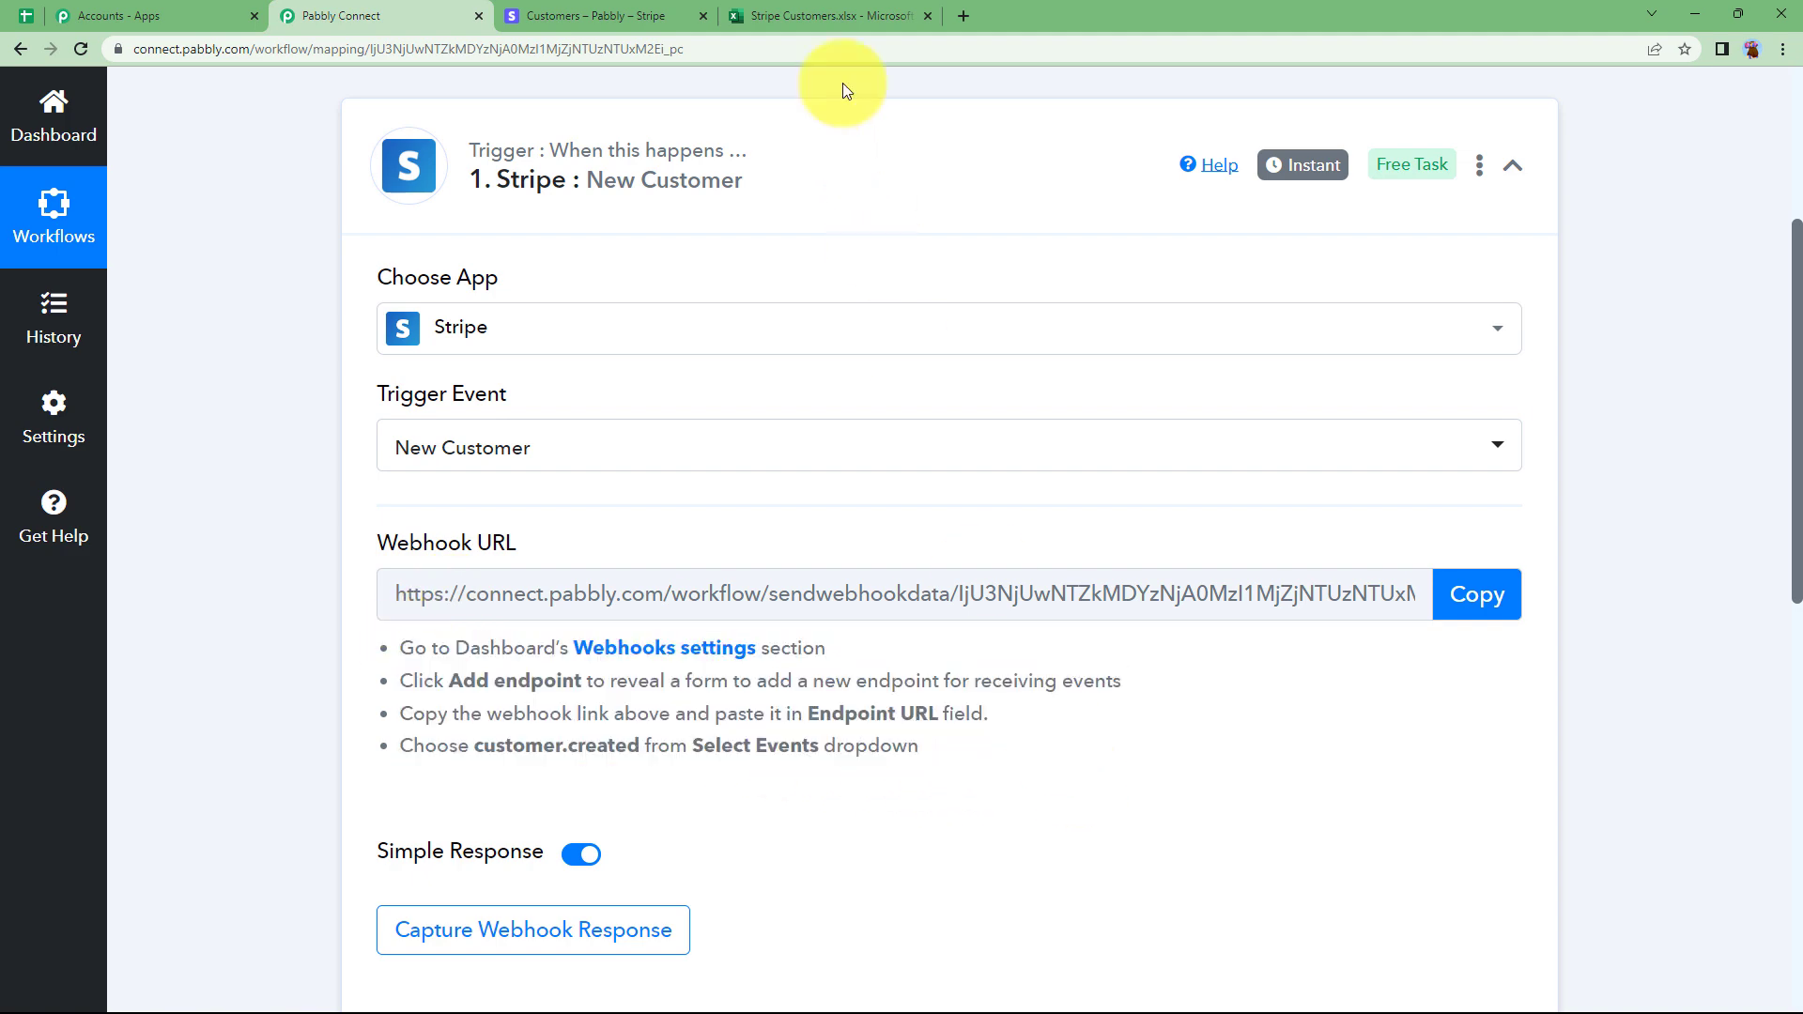
In Stripe's Developers webhooks list, start adding a new webhook endpoint.
click(601, 16)
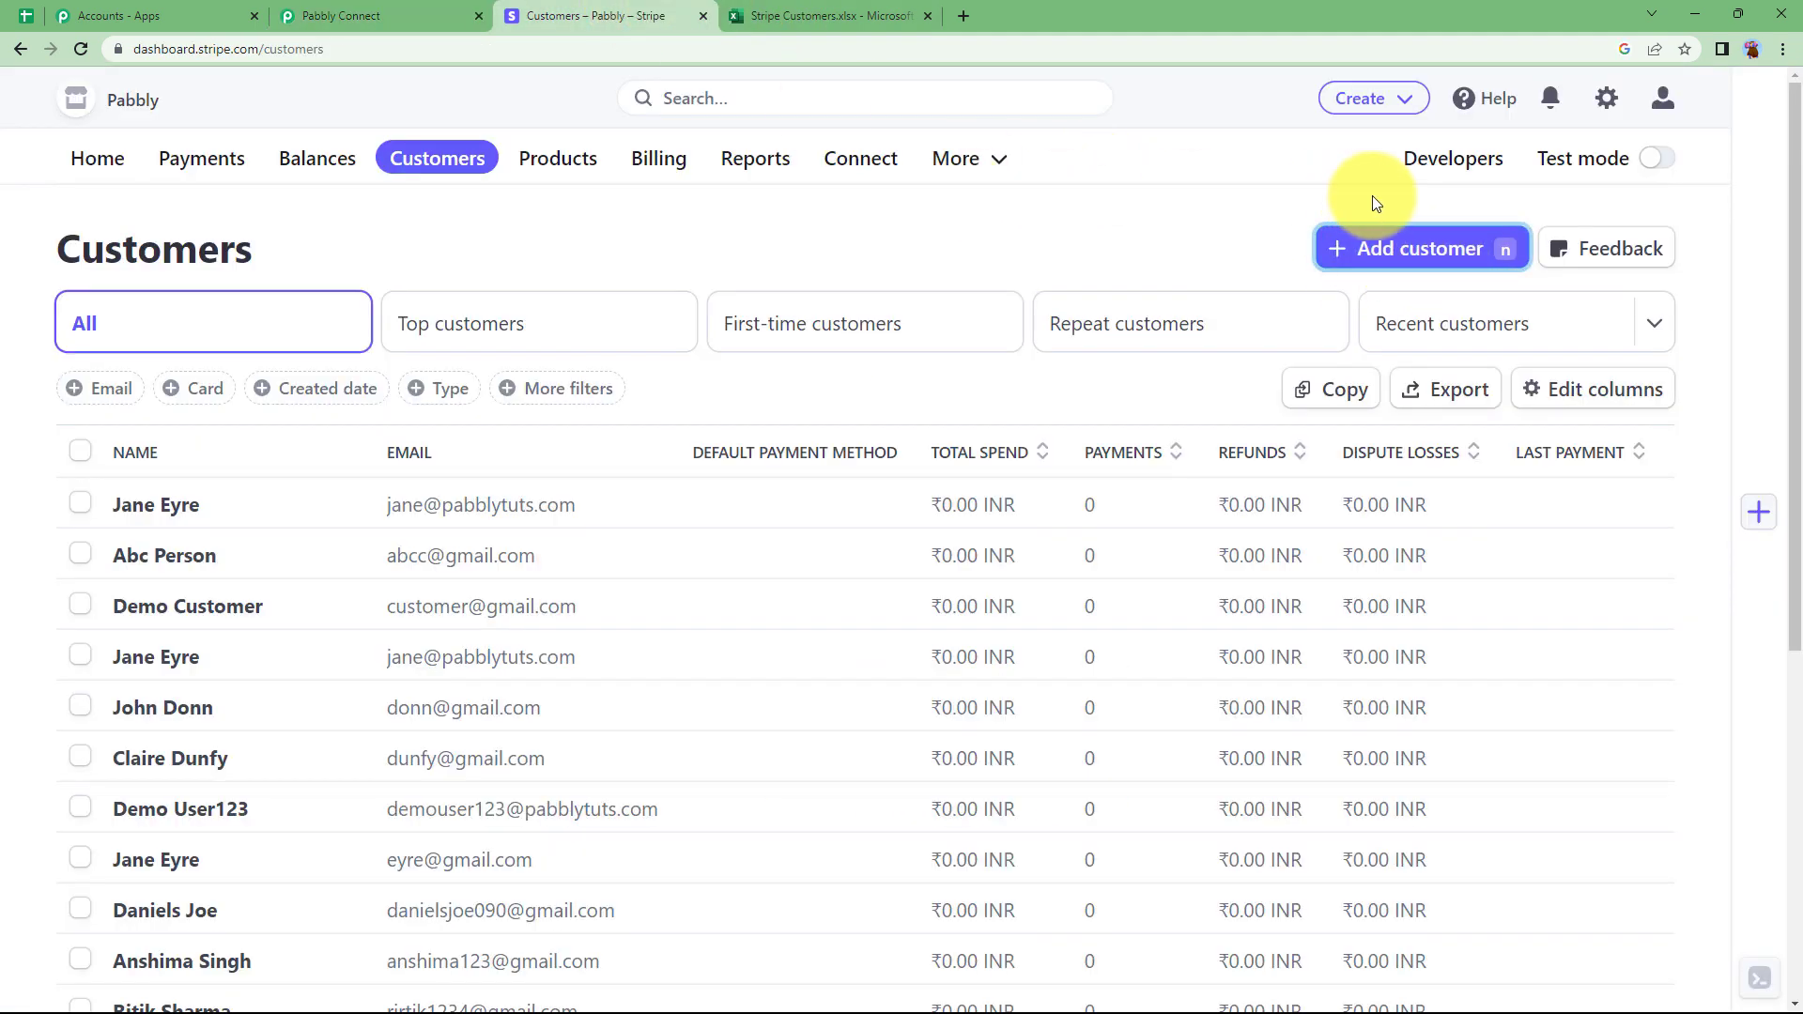
click(1459, 172)
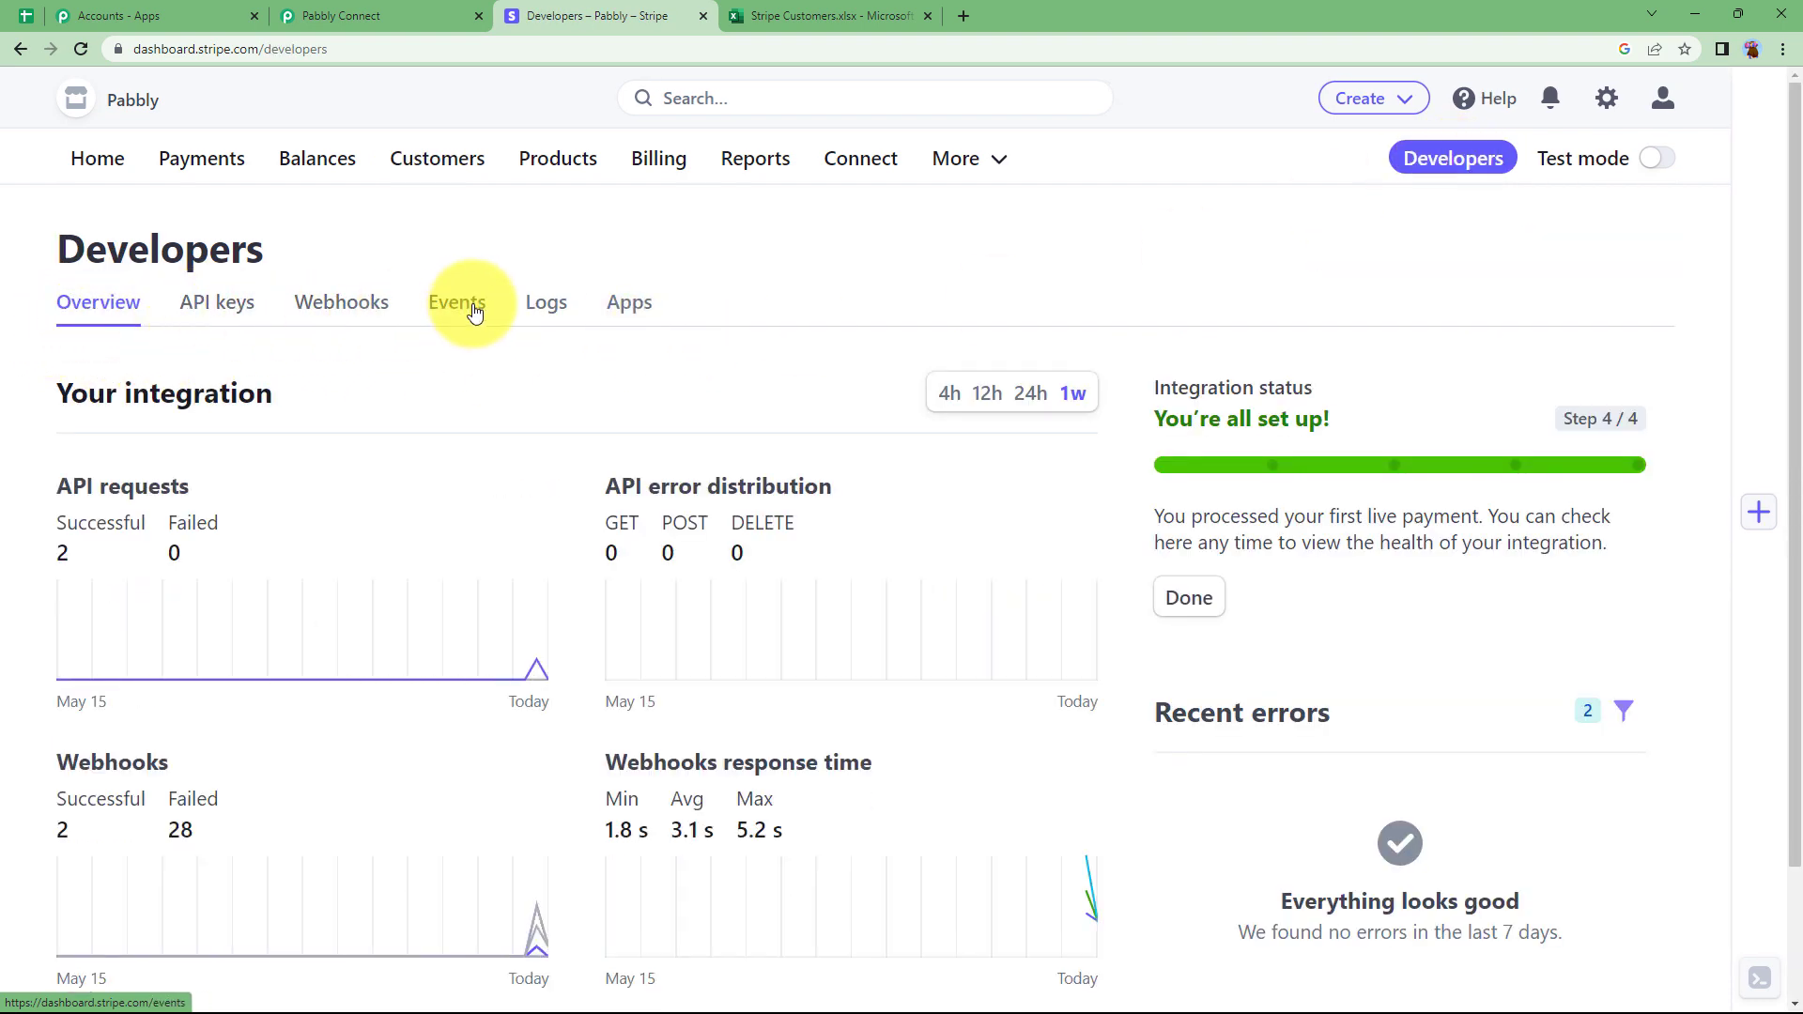
click(341, 313)
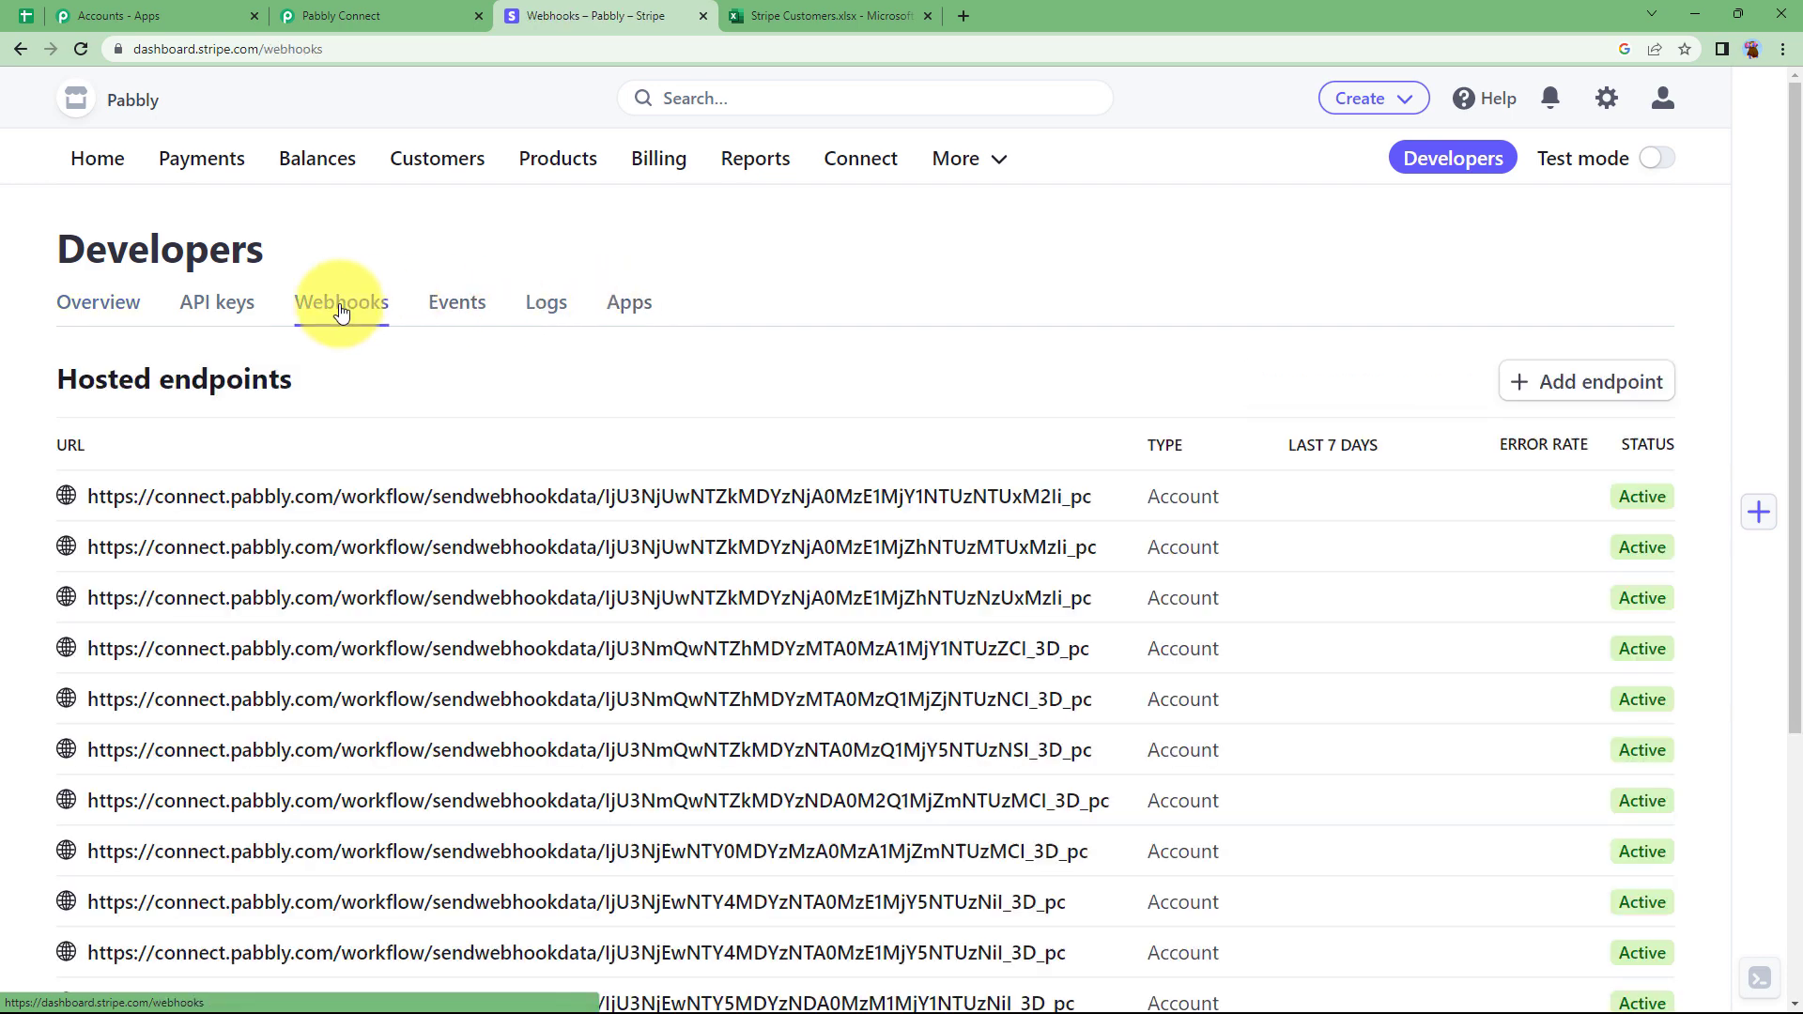
click(1597, 385)
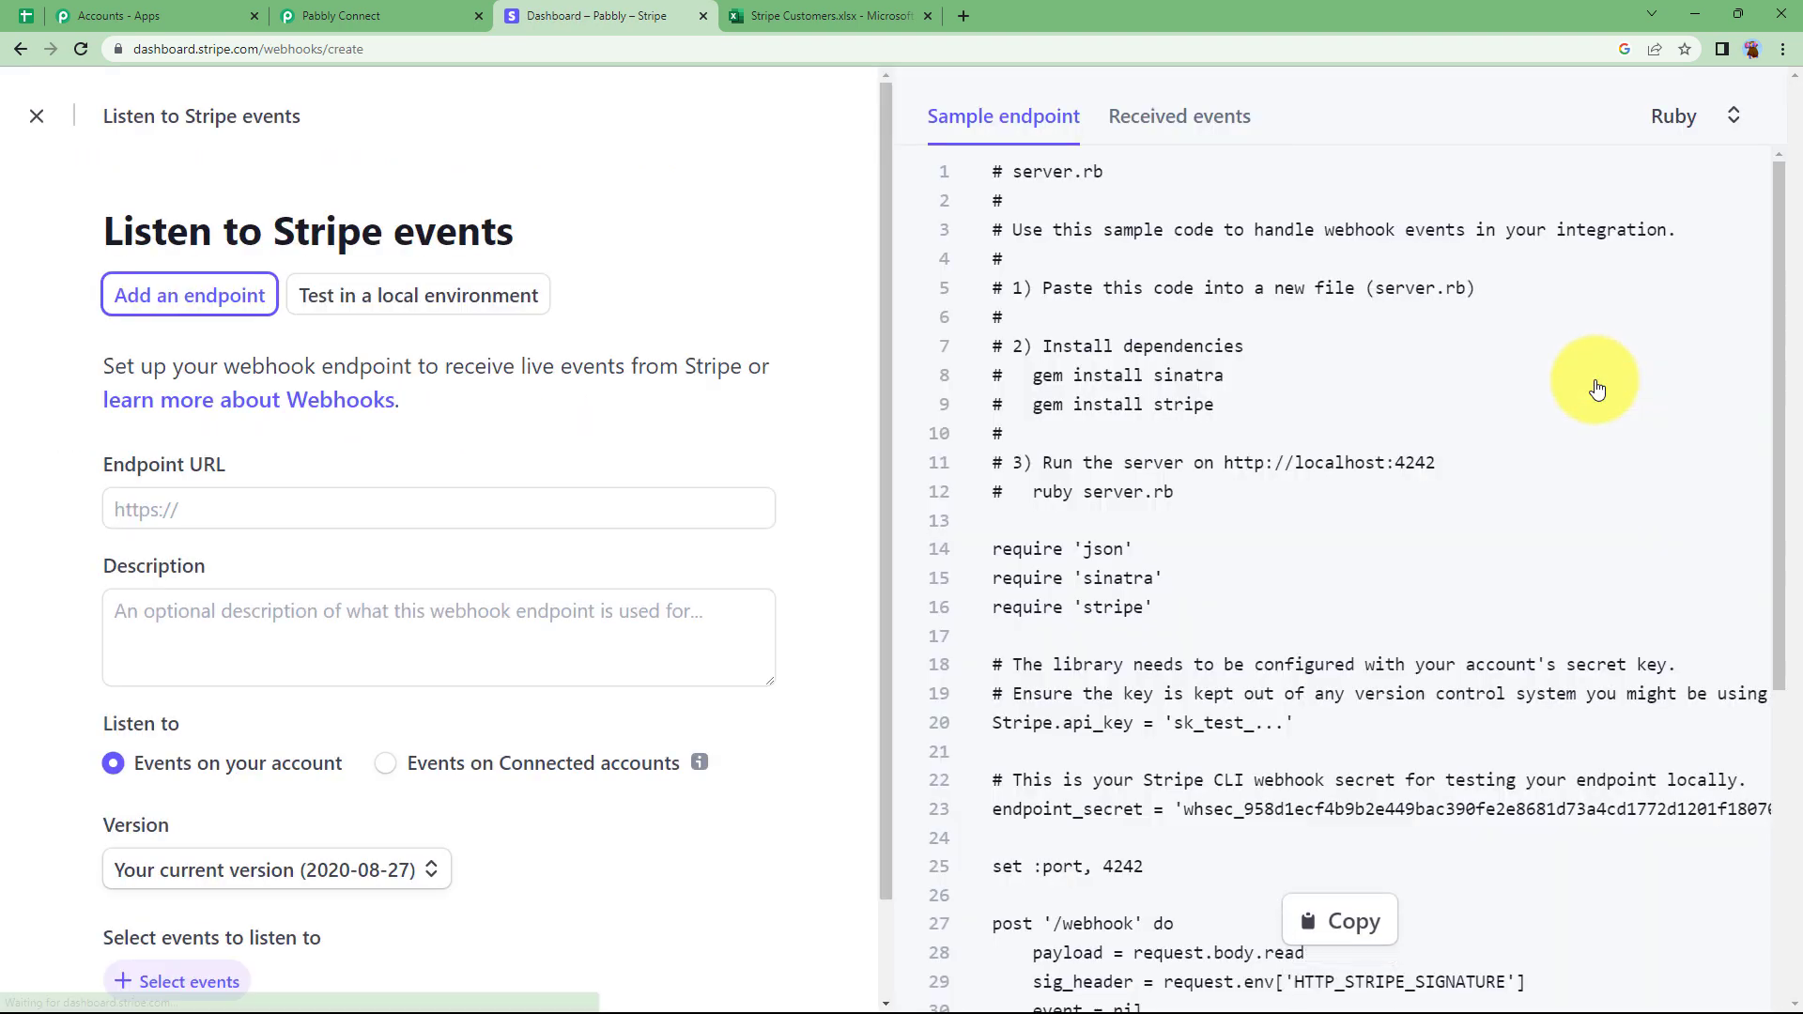
Paste the copied Pabbly webhook URL as the endpoint URL, with the description 'Ms excel sheet'.
click(320, 27)
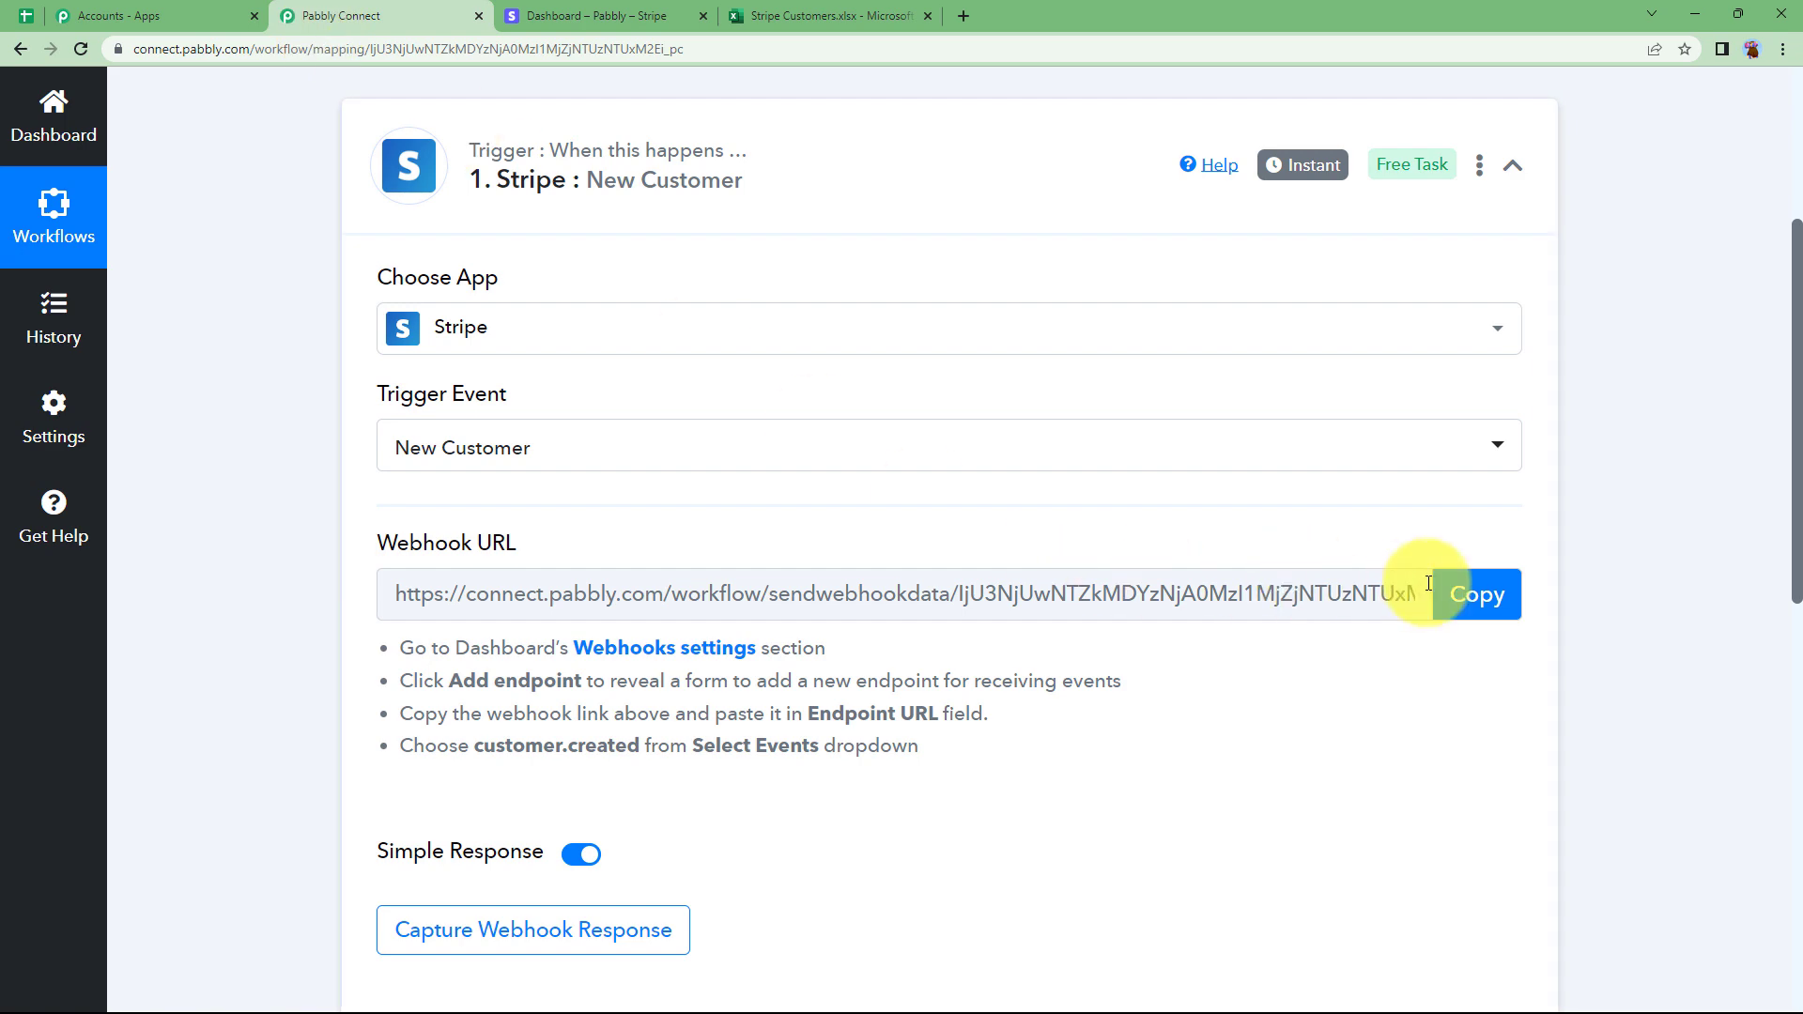
click(1458, 601)
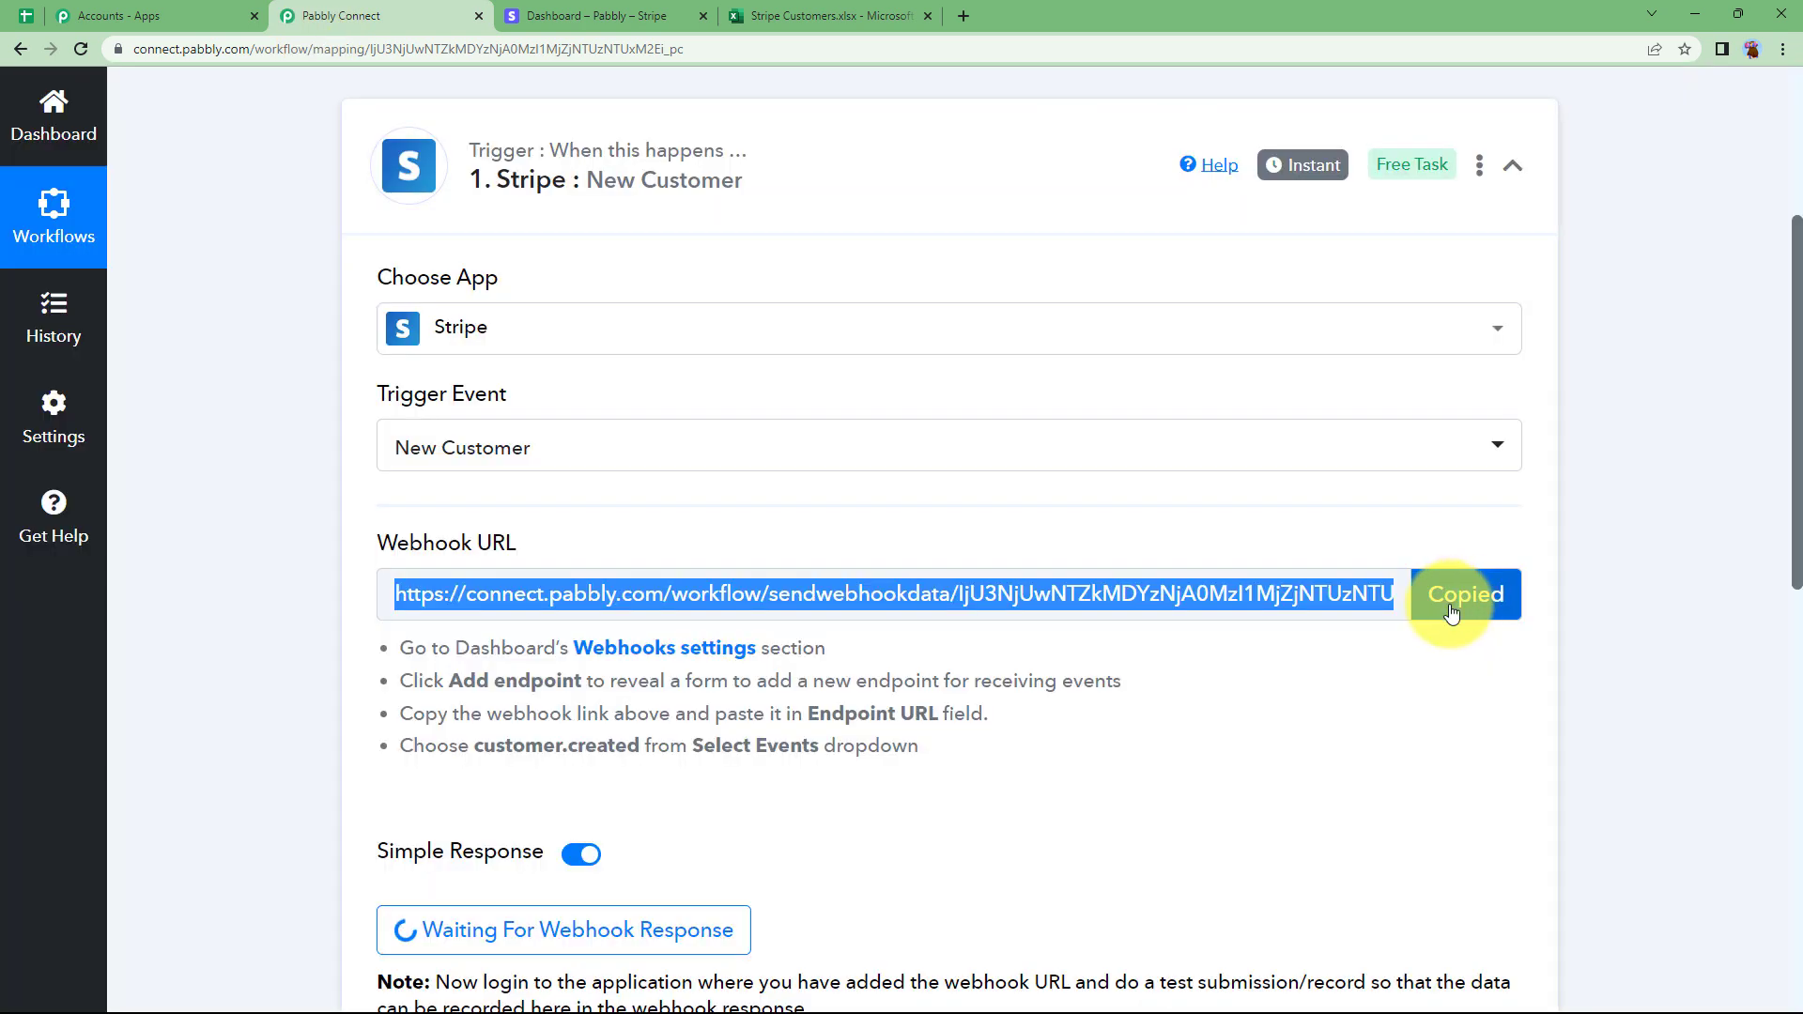
click(592, 15)
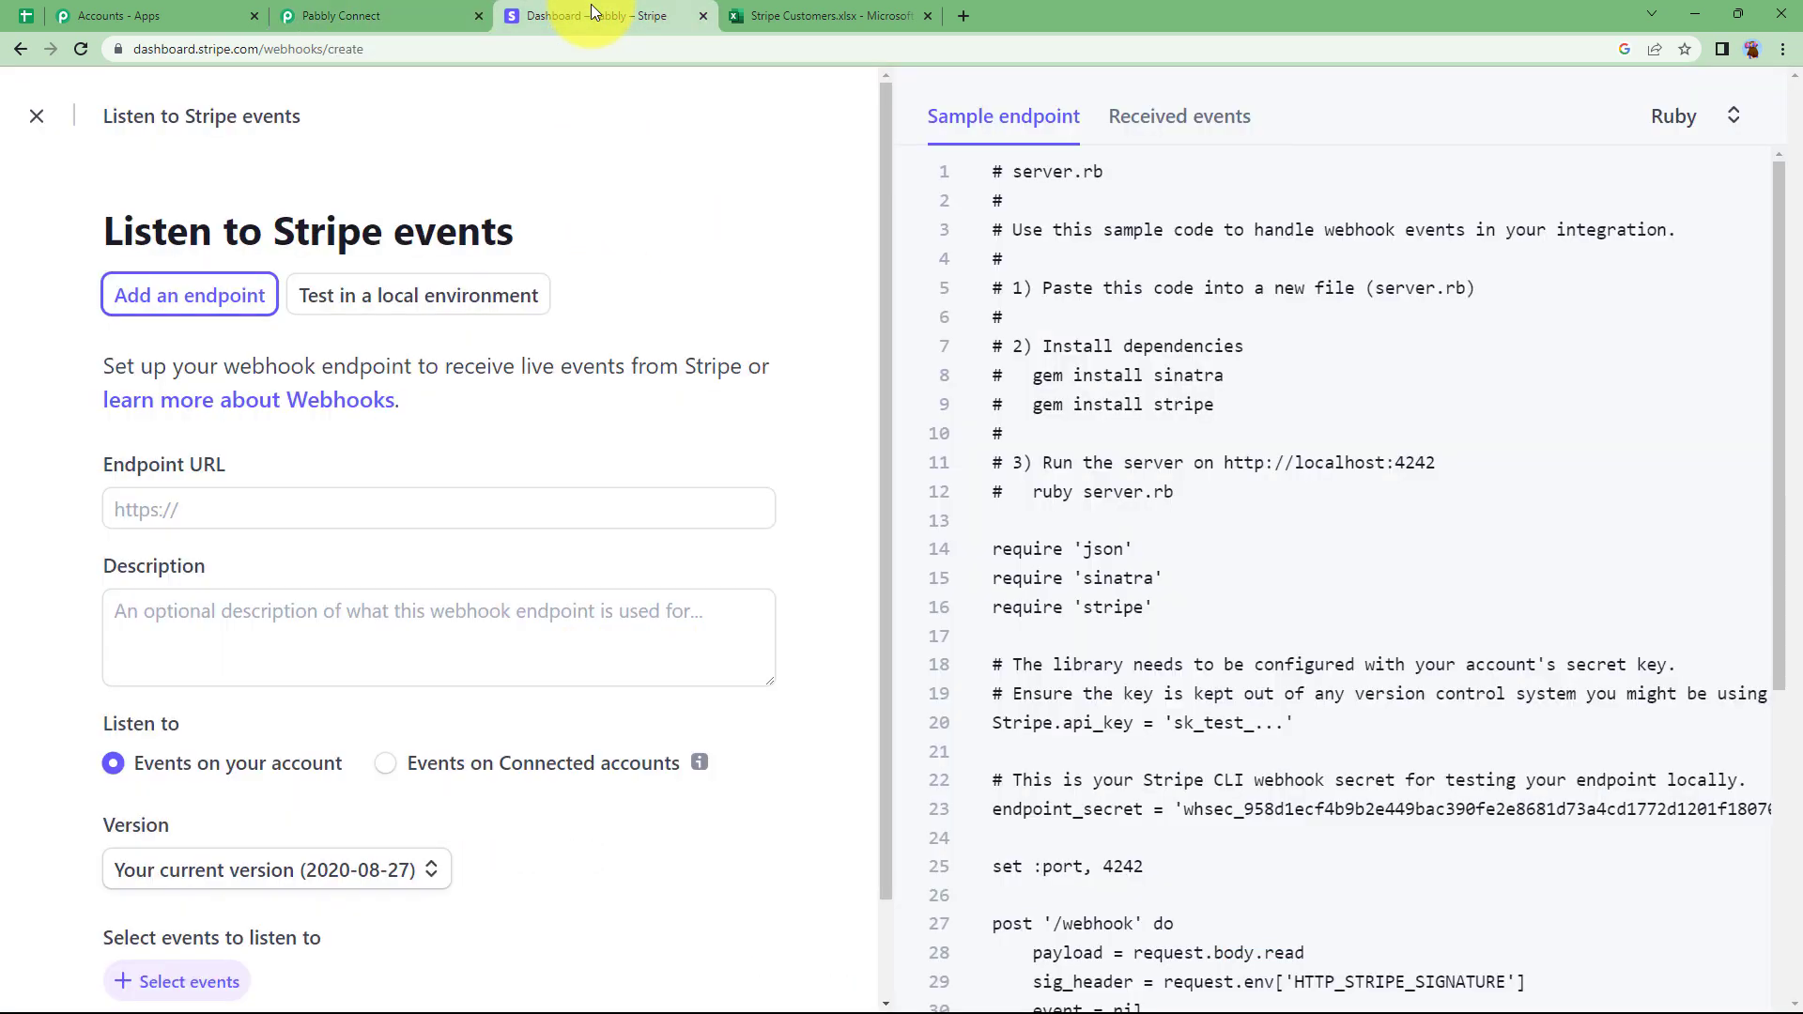
click(375, 17)
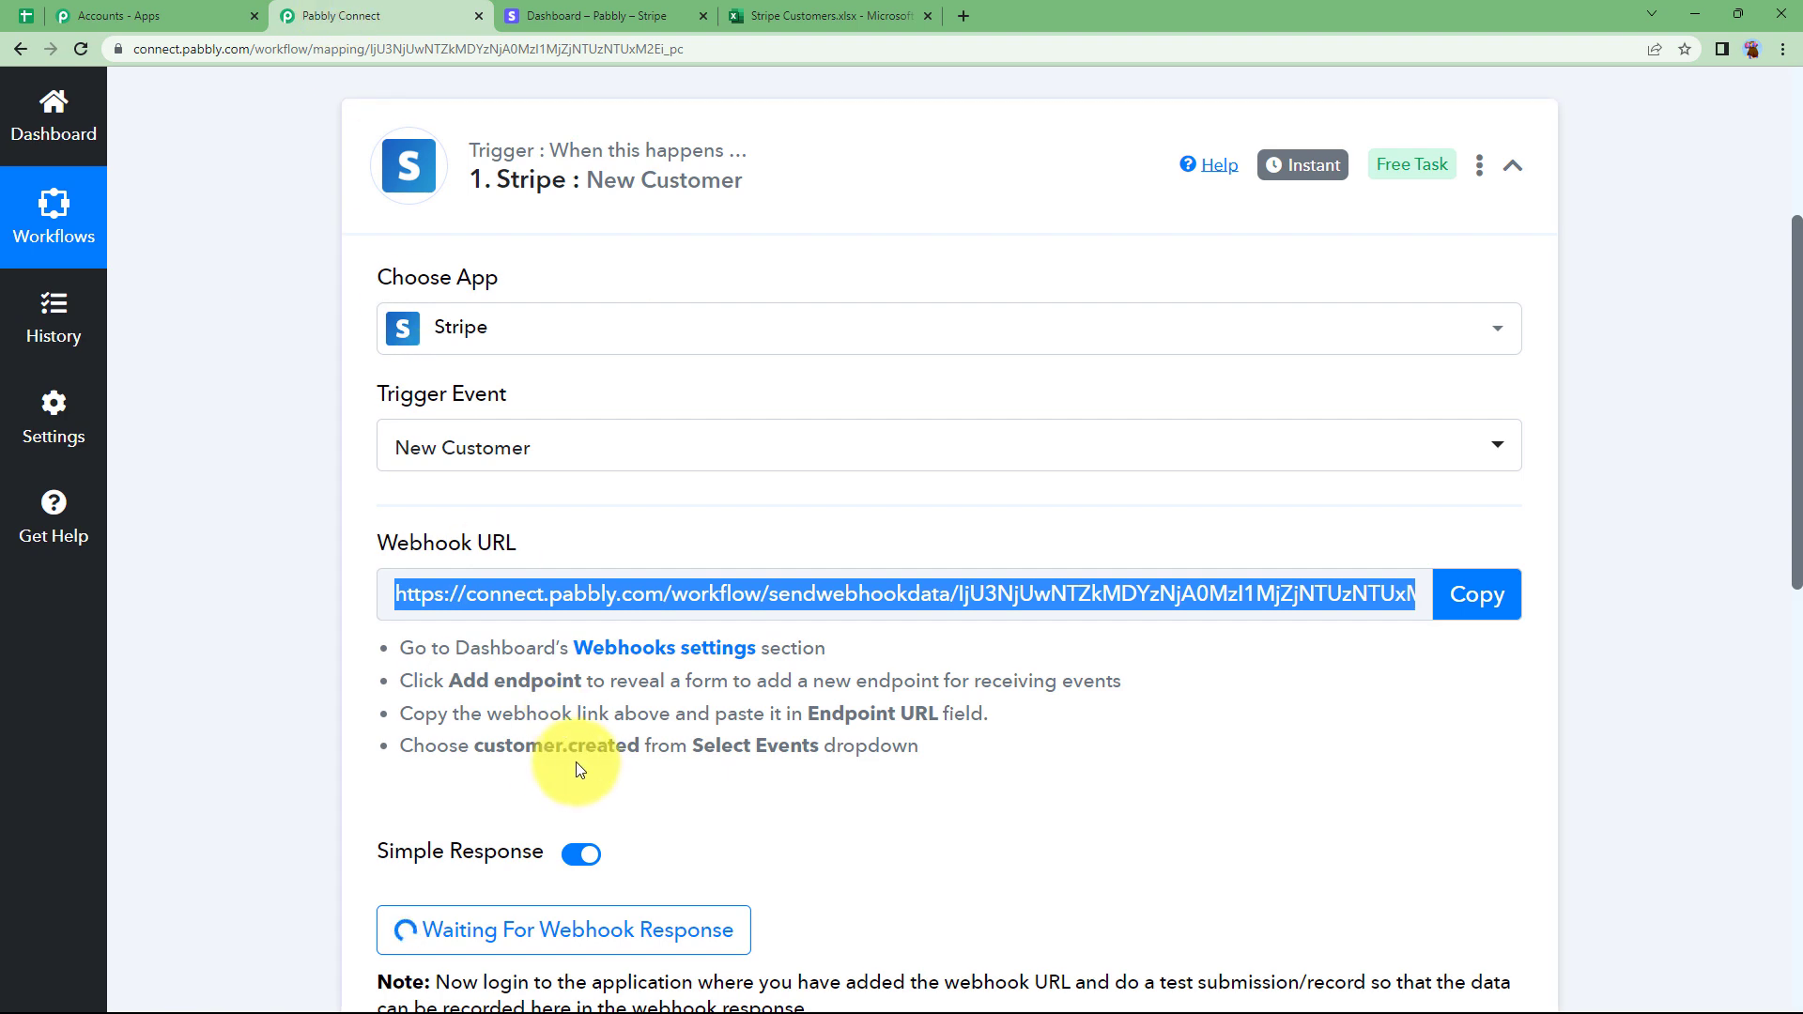
click(574, 12)
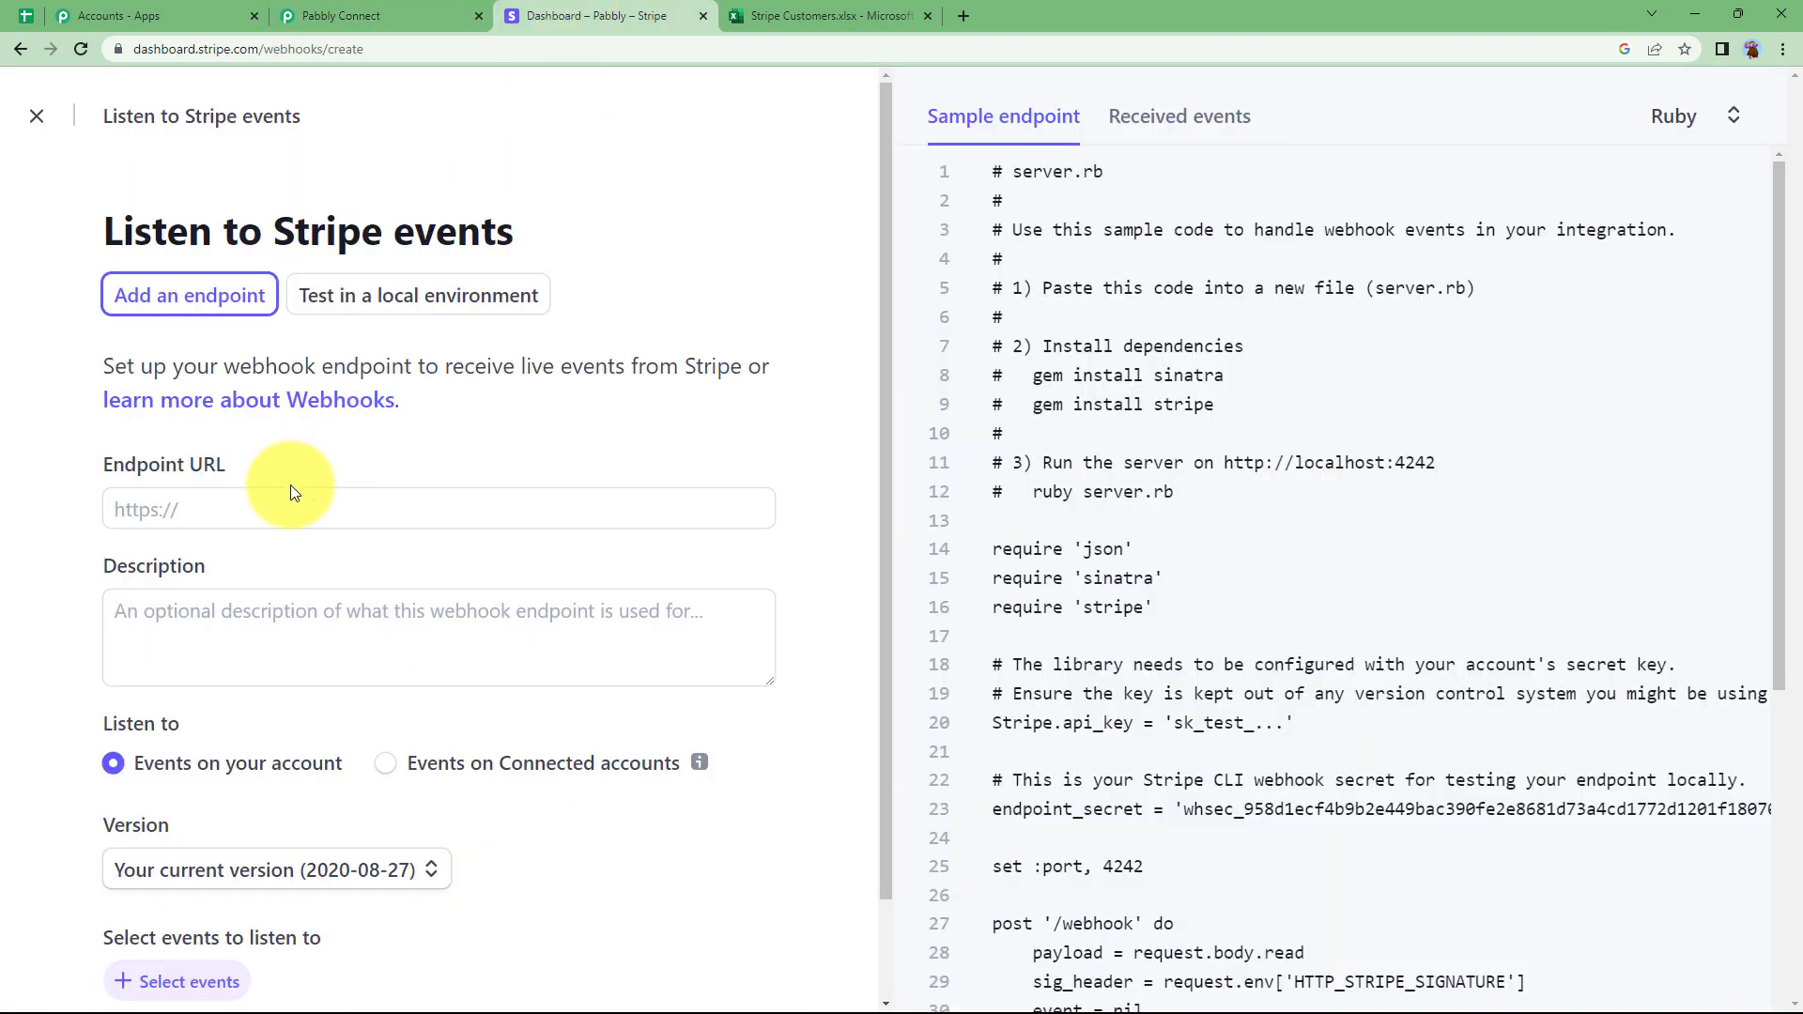
click(290, 510)
key(ctrl+v)
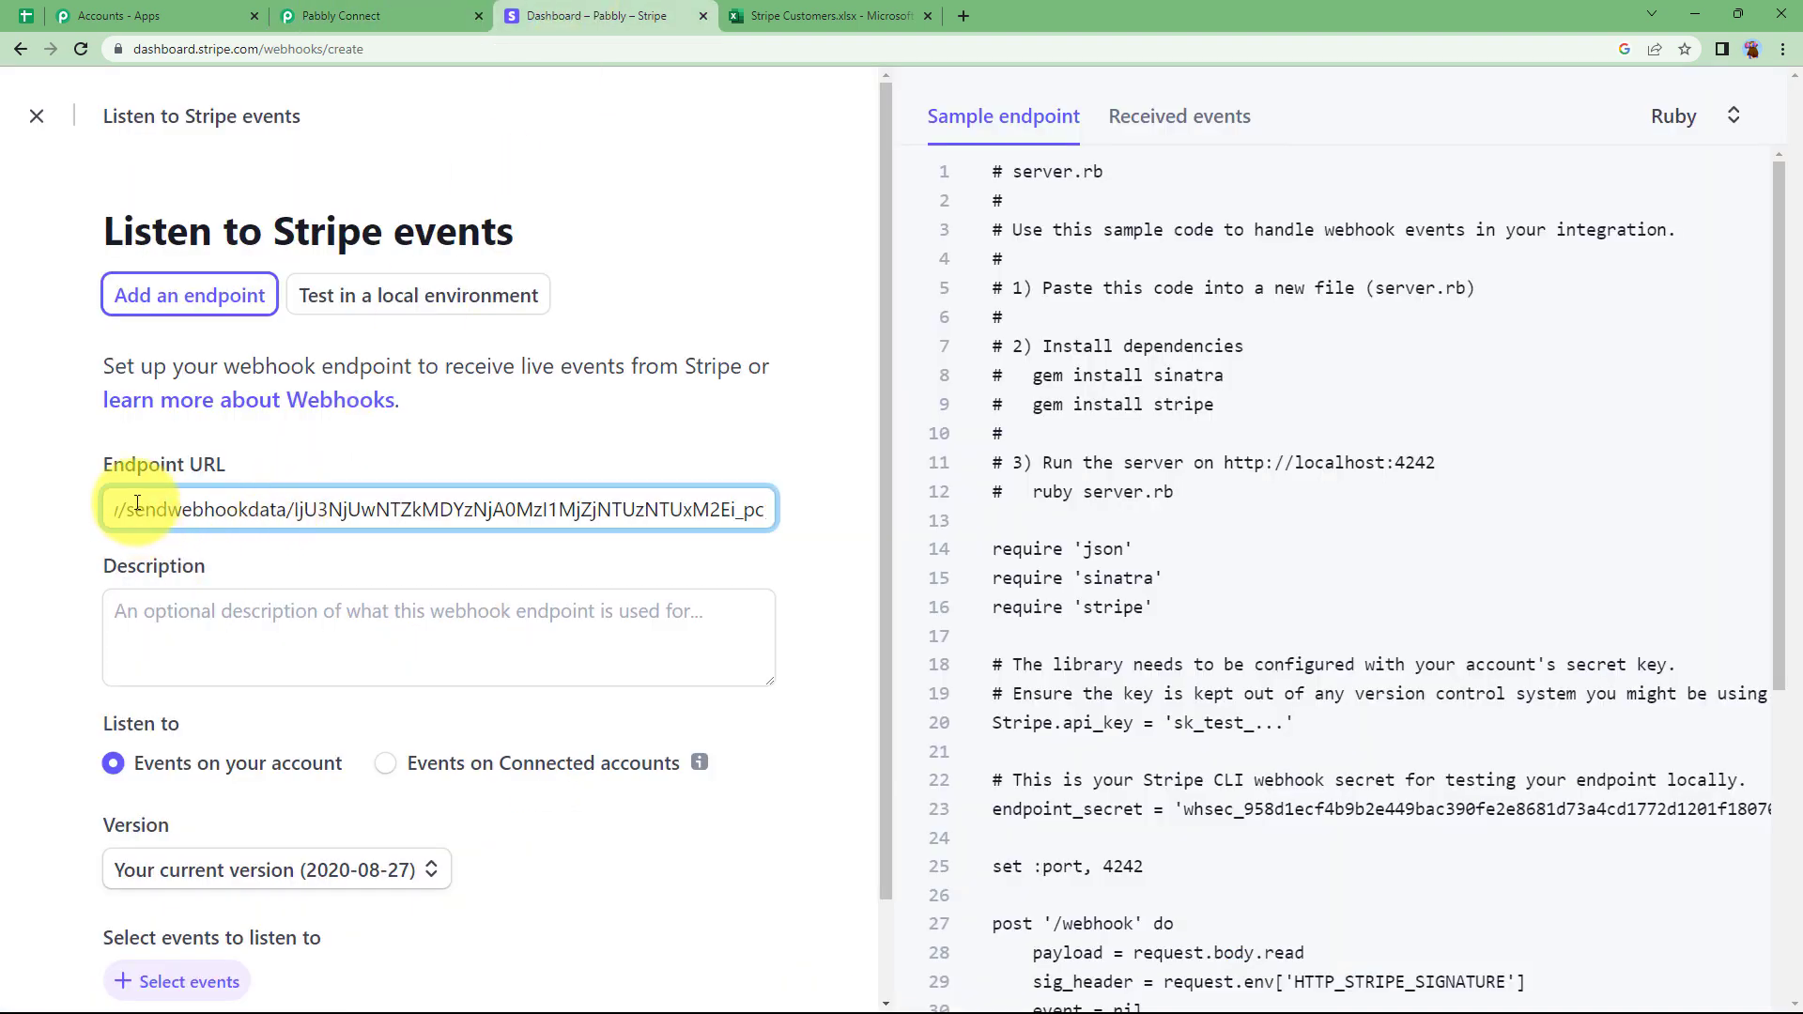
click(246, 598)
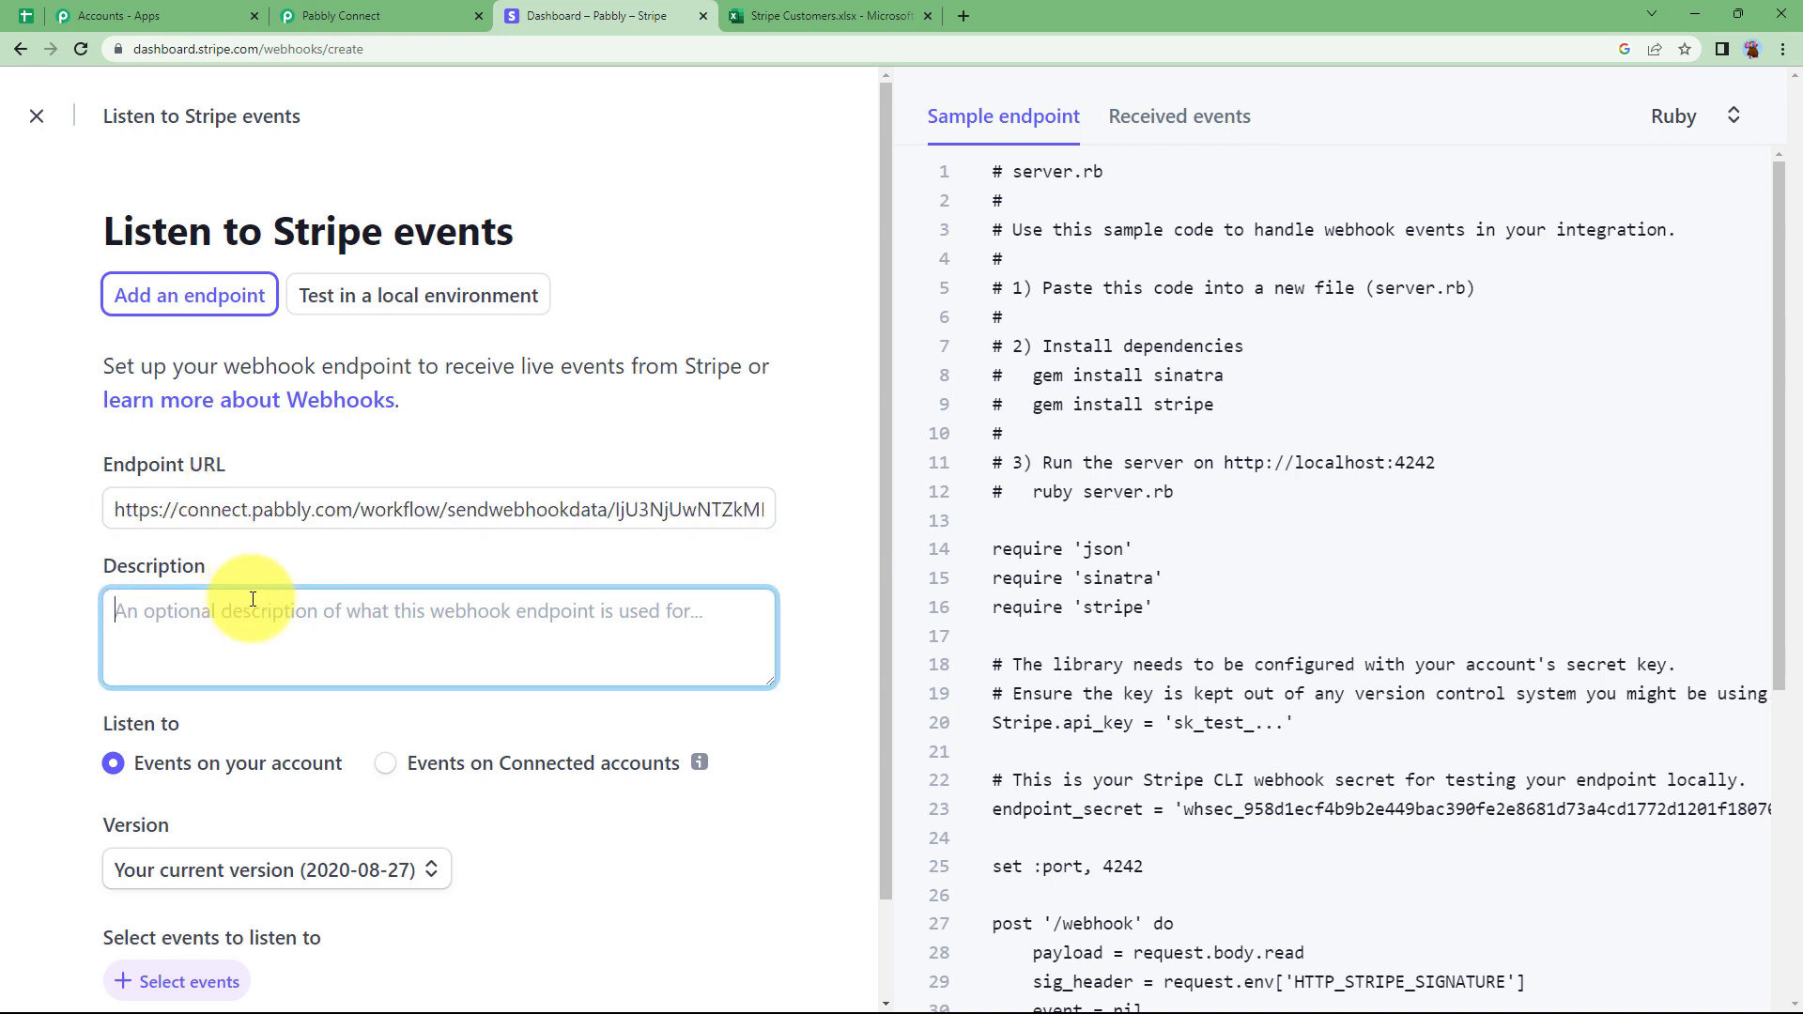
text(Ms excel sheet)
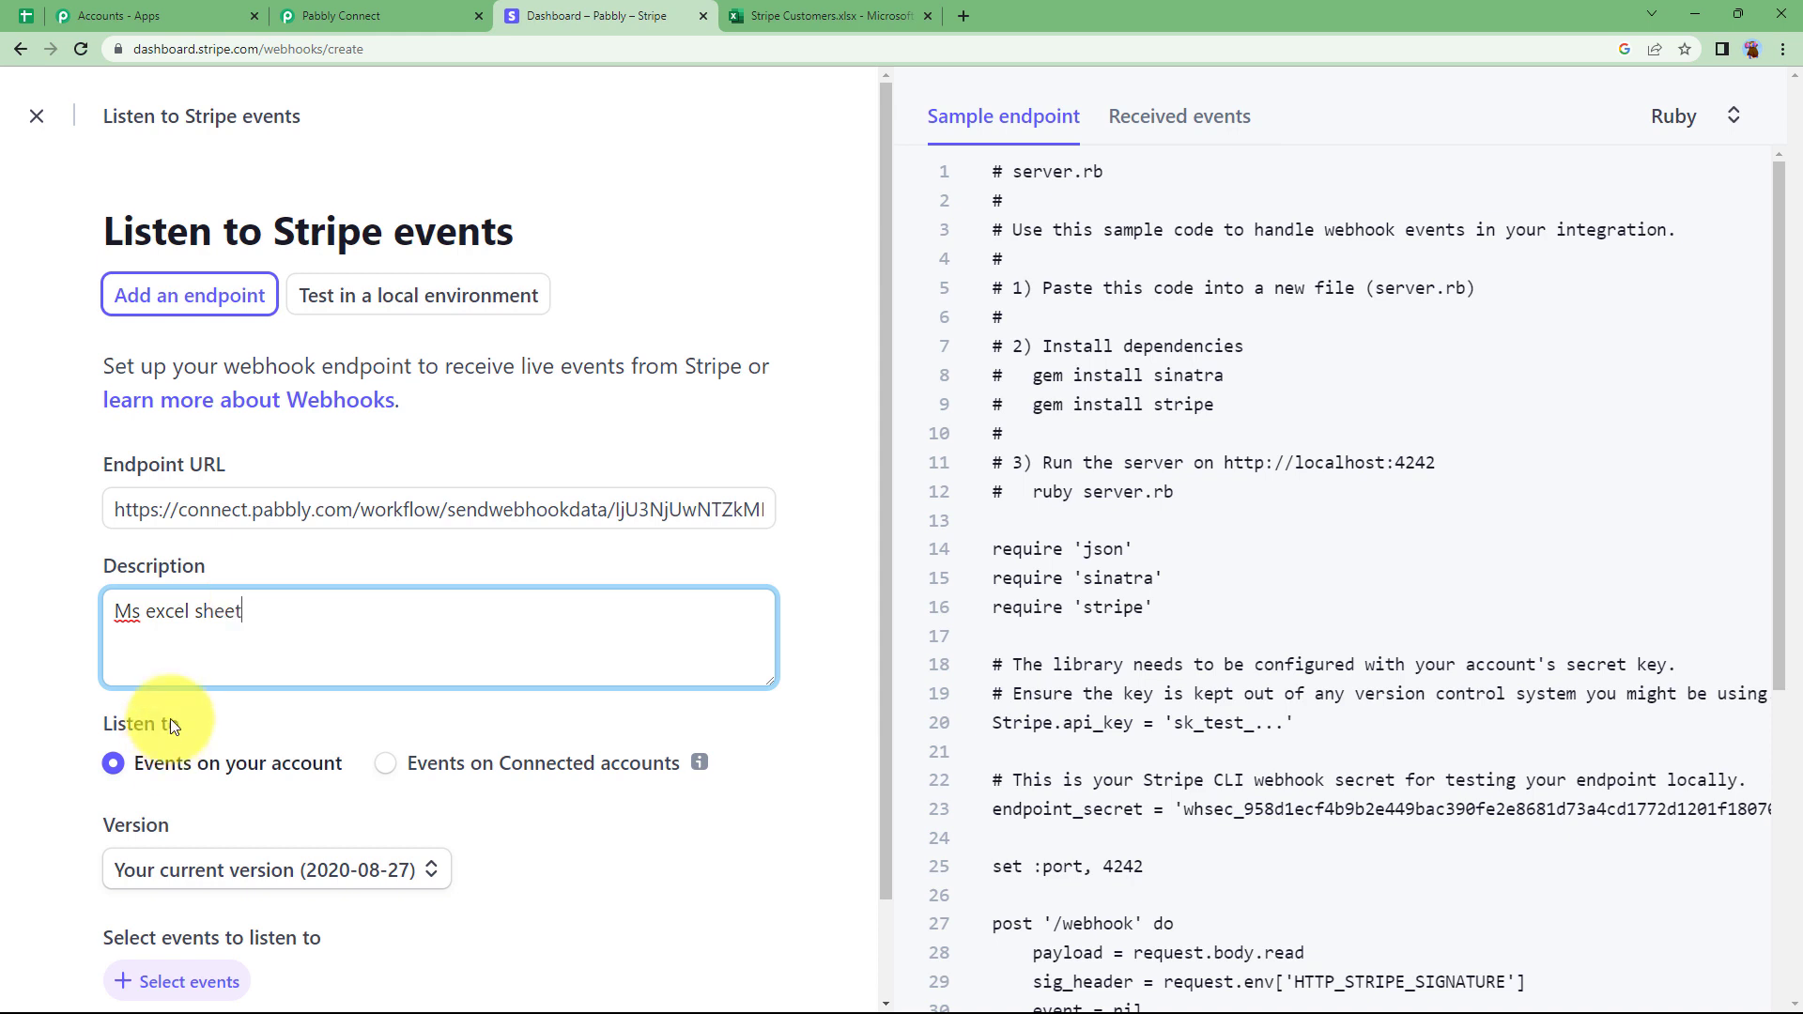
scroll(83, 746, down, 2)
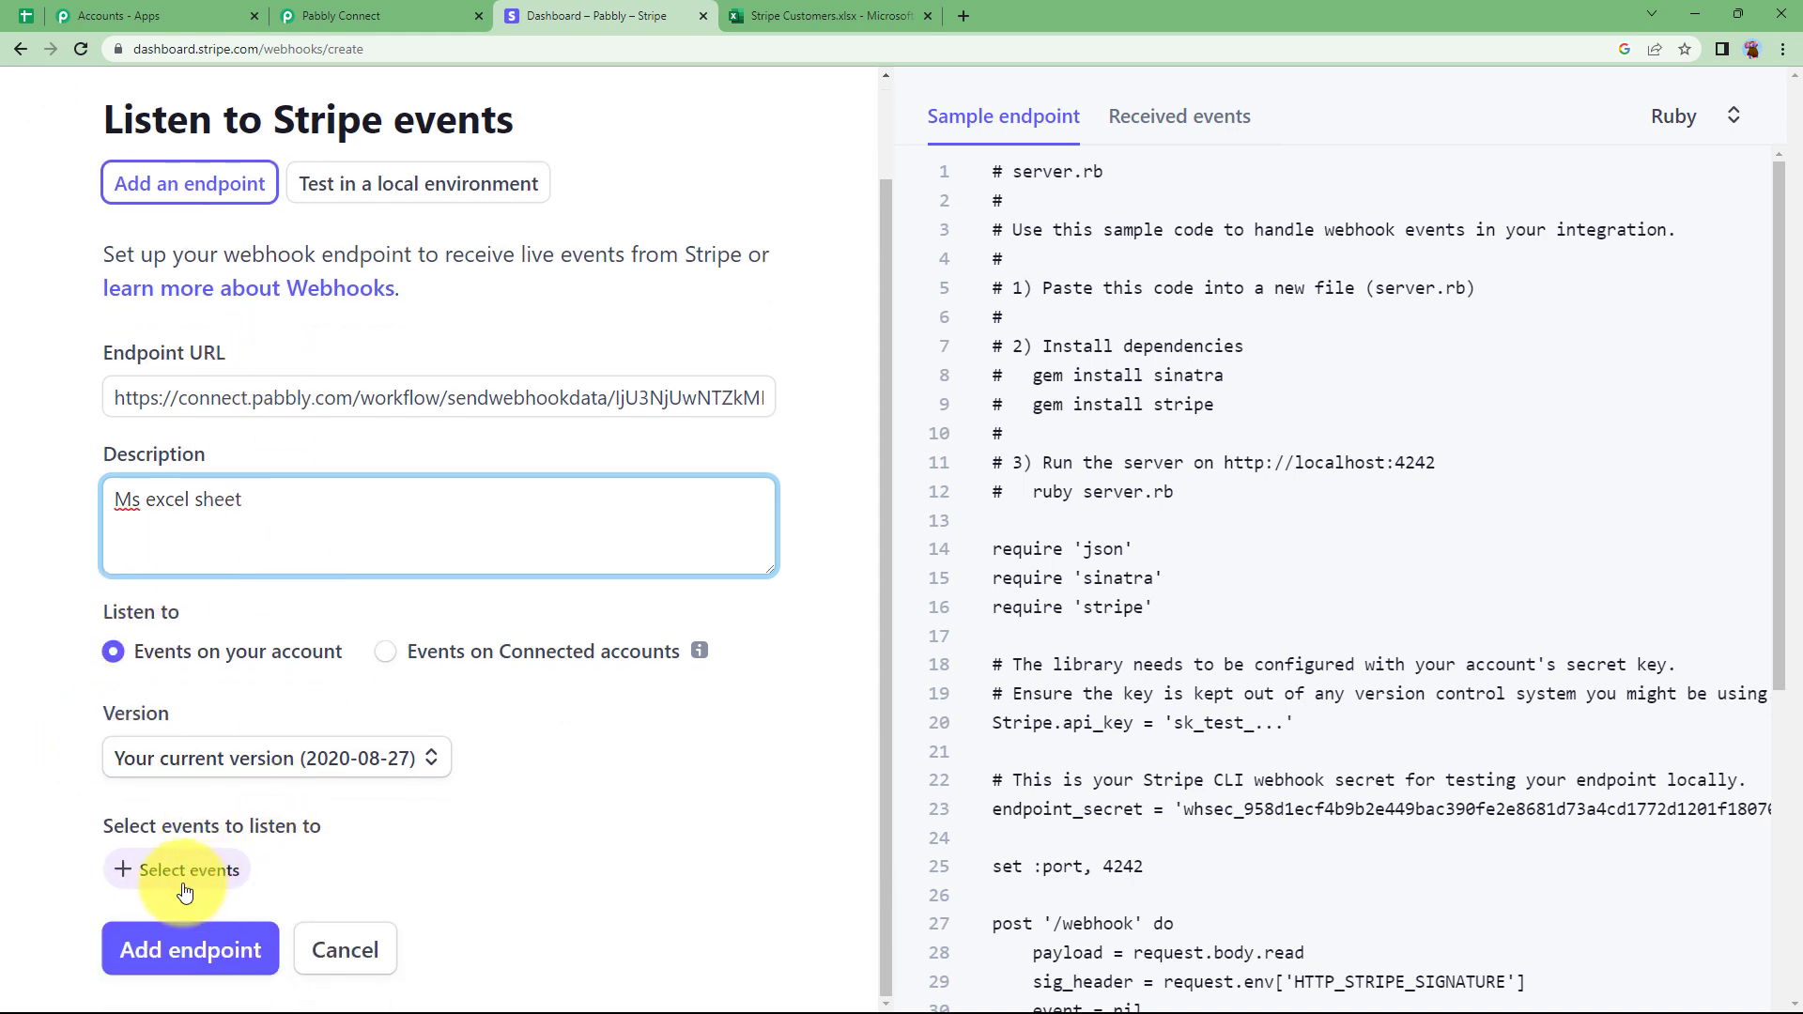
Subscribe the endpoint to the customer.created event and save the new webhook endpoint.
click(185, 890)
scroll(269, 724, down, 5)
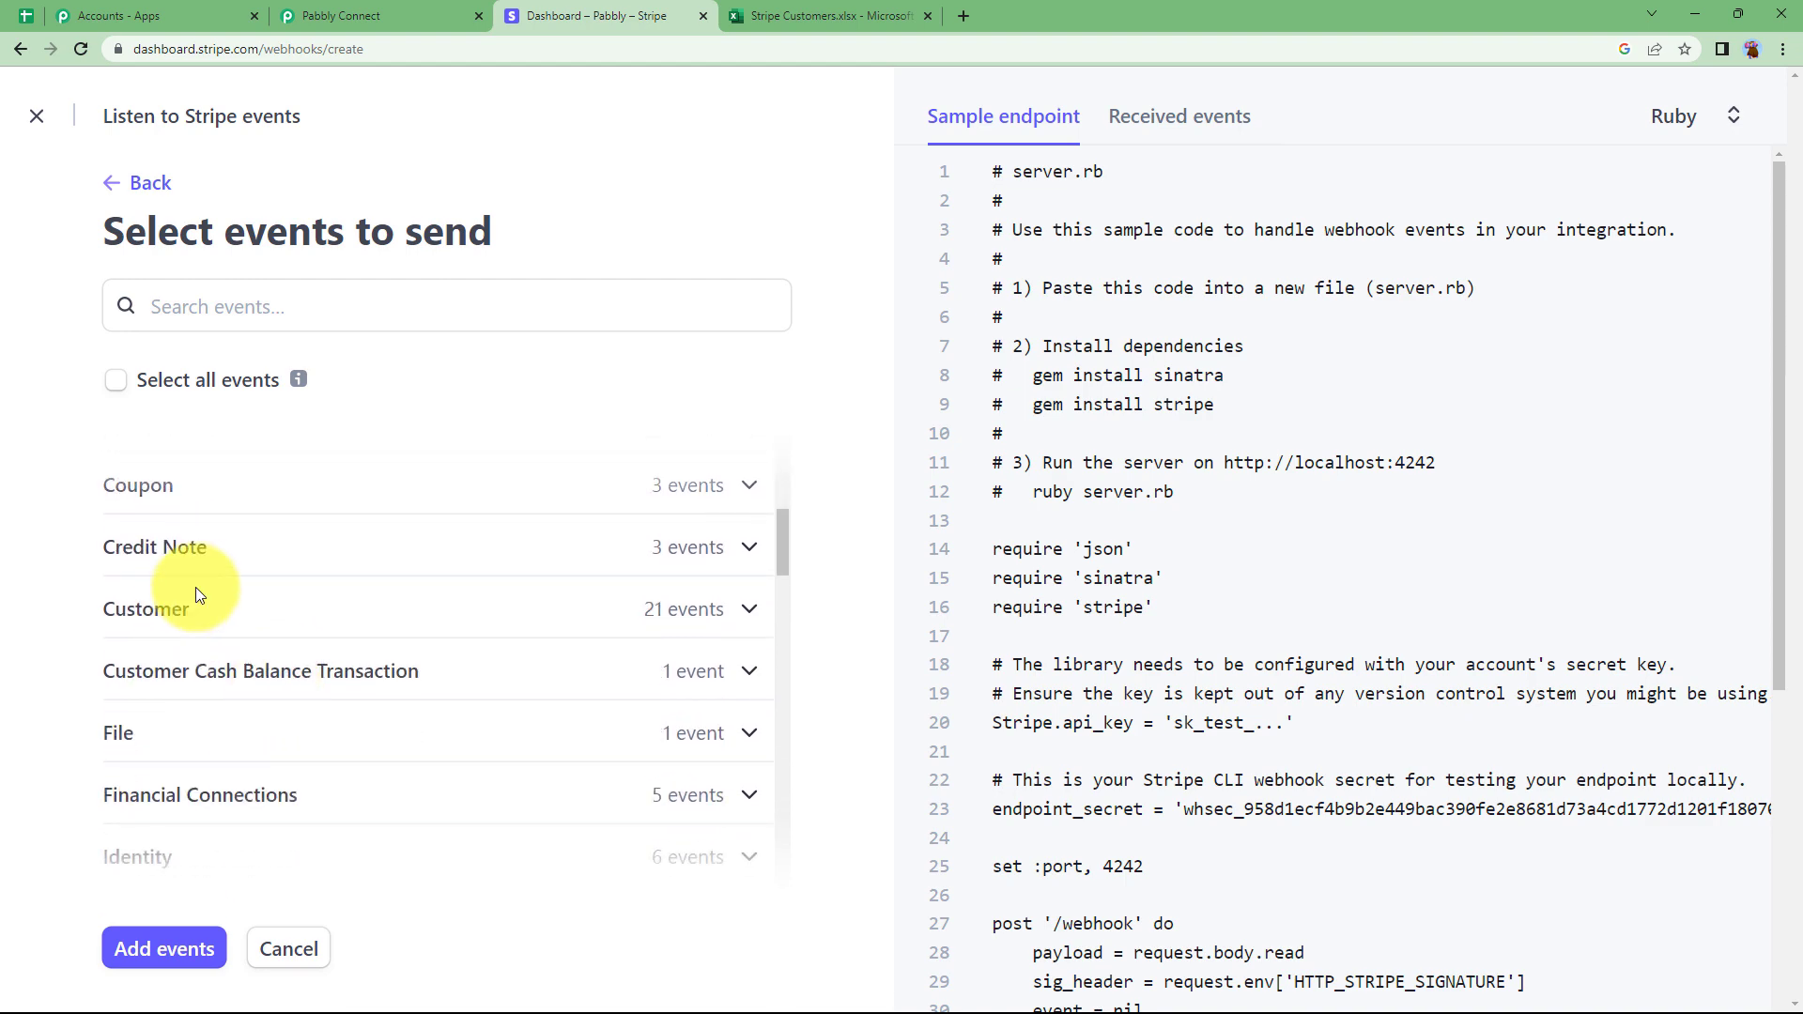
click(199, 618)
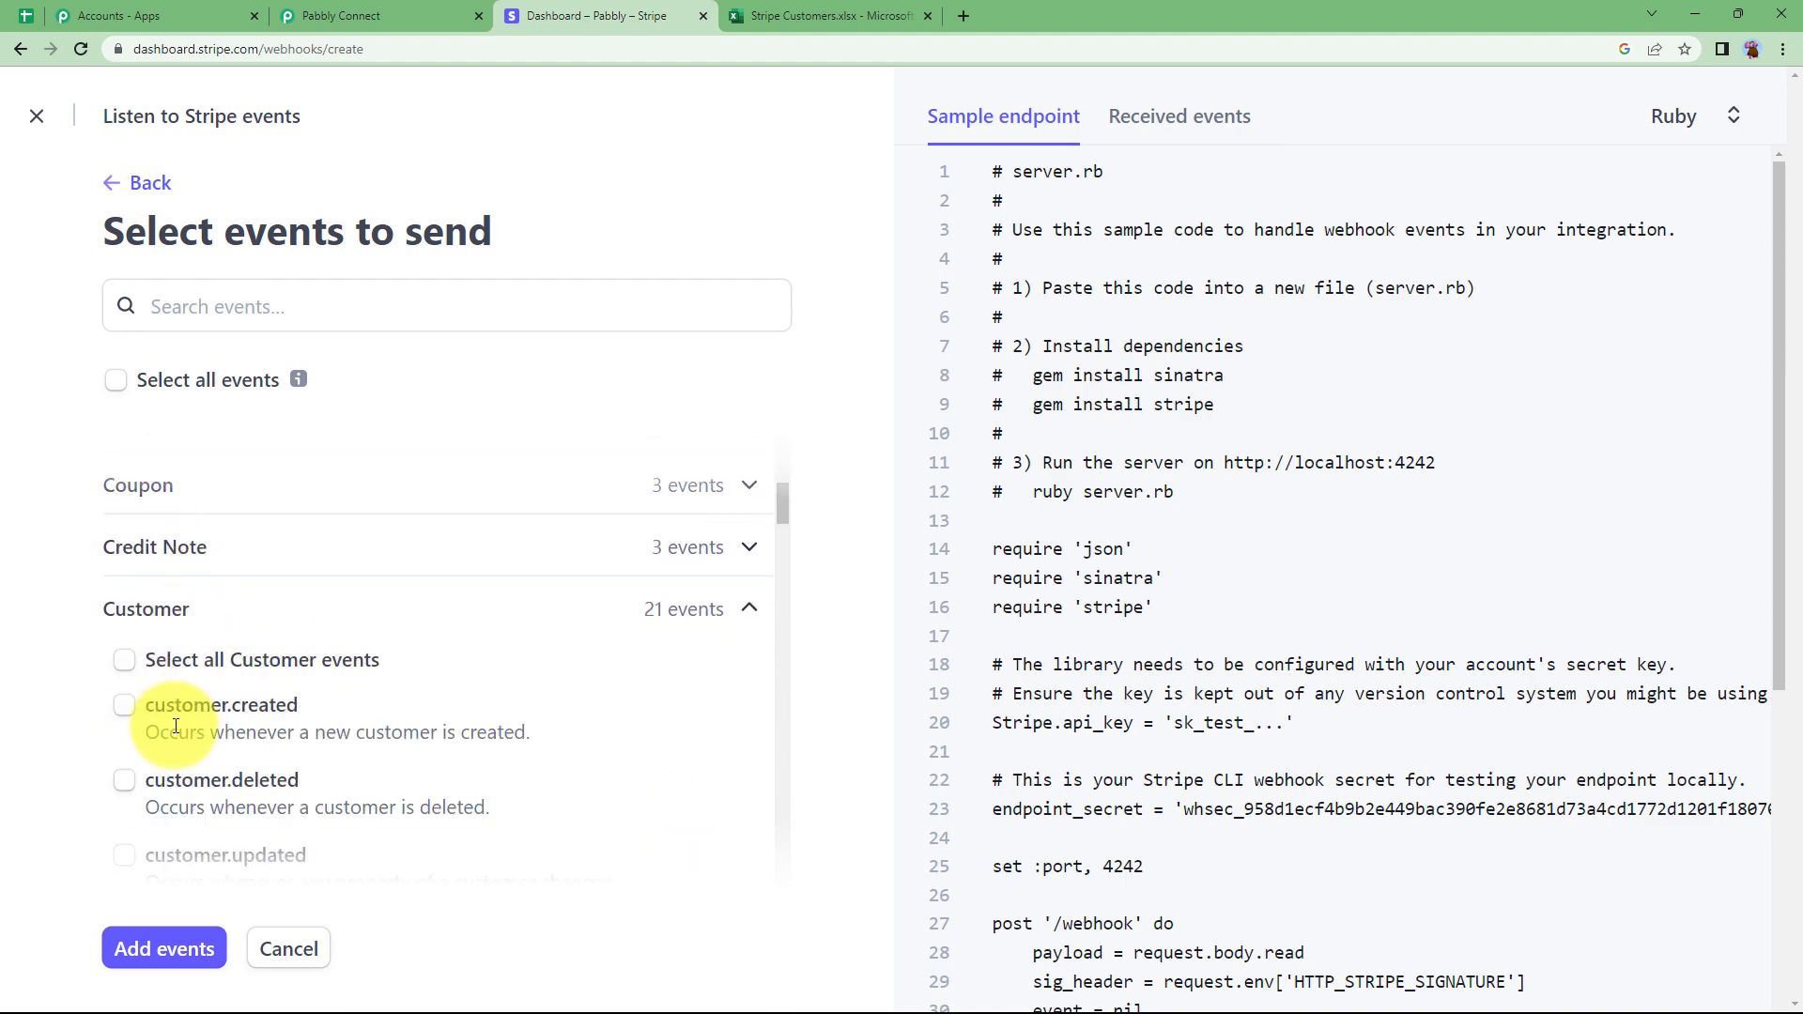
click(124, 707)
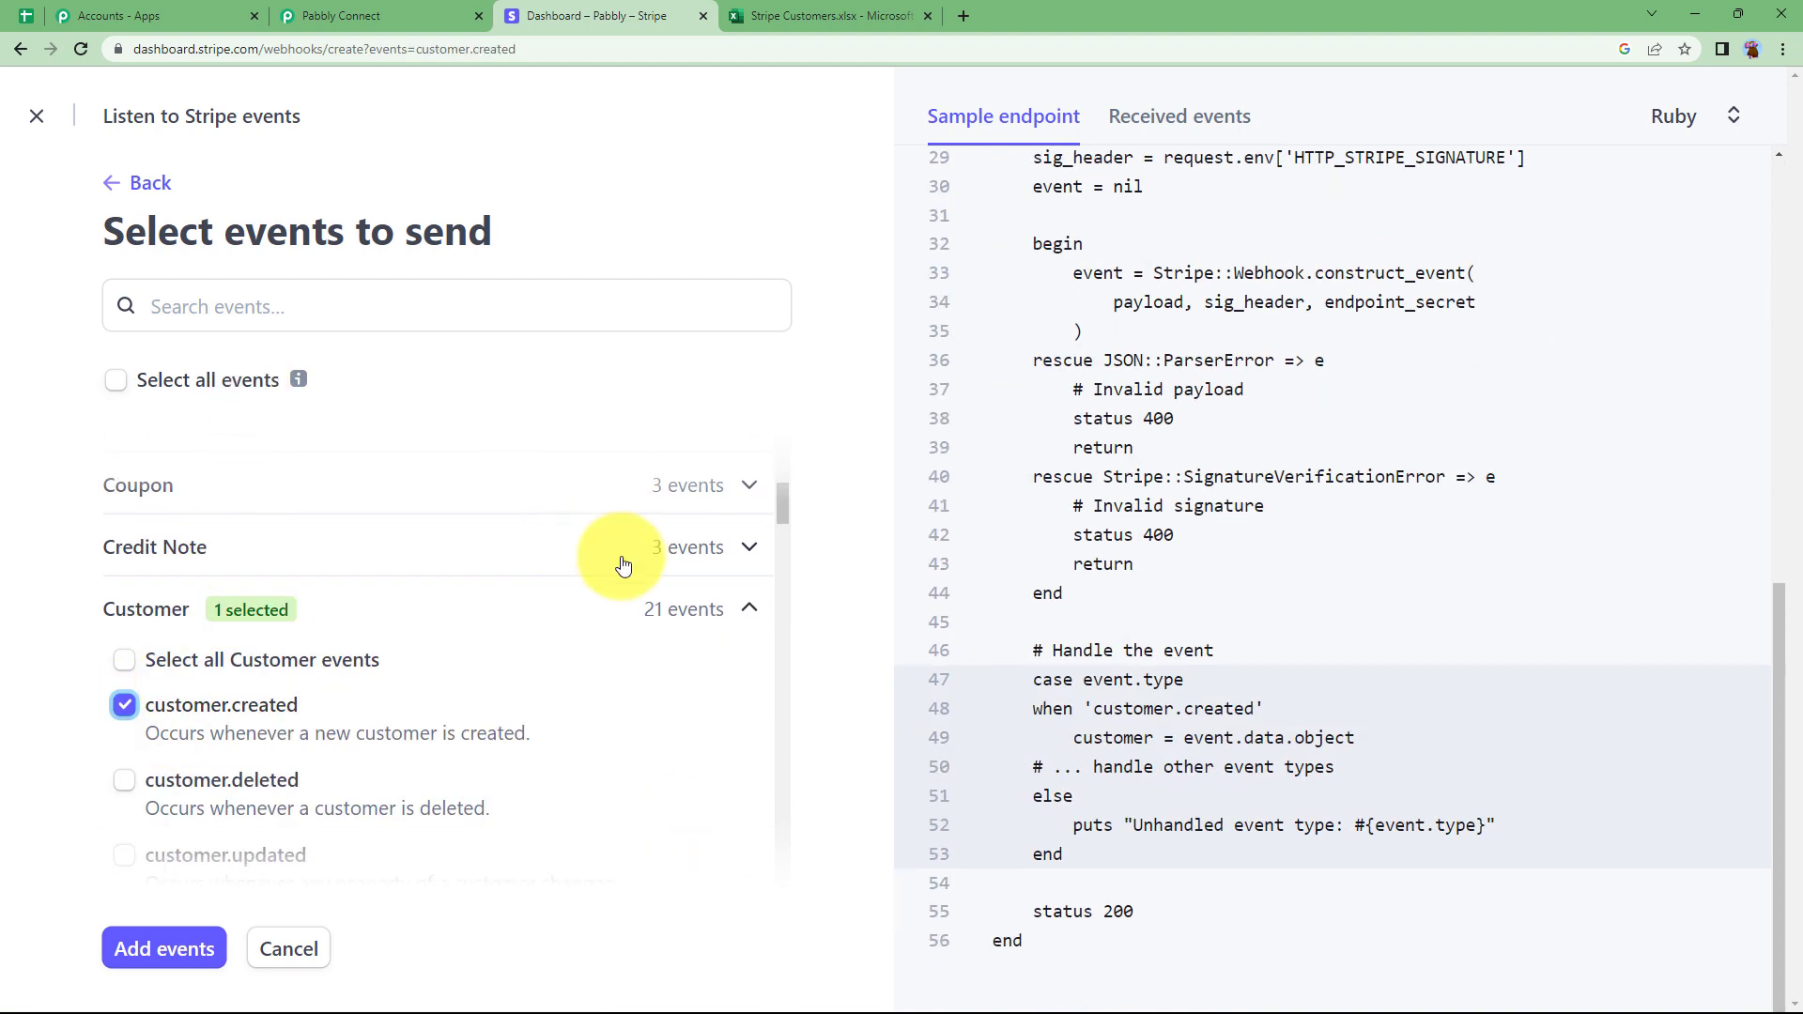
click(385, 16)
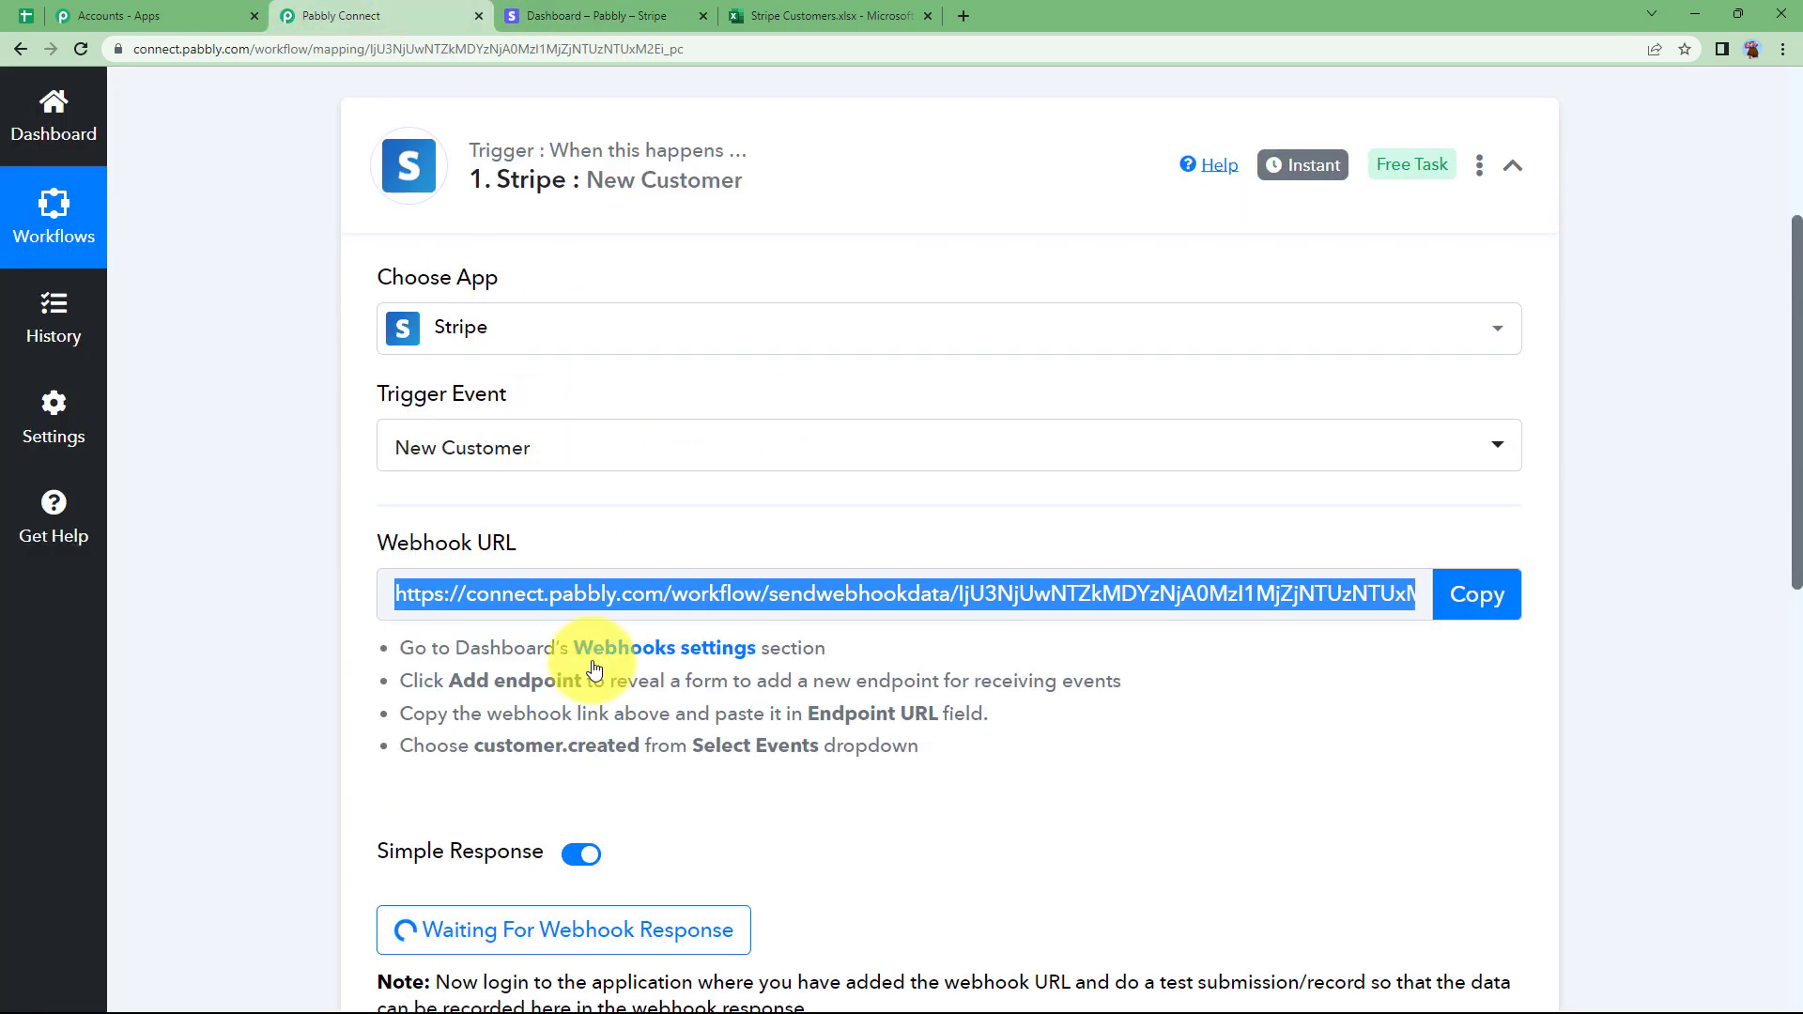
key(ctrl+Tab)
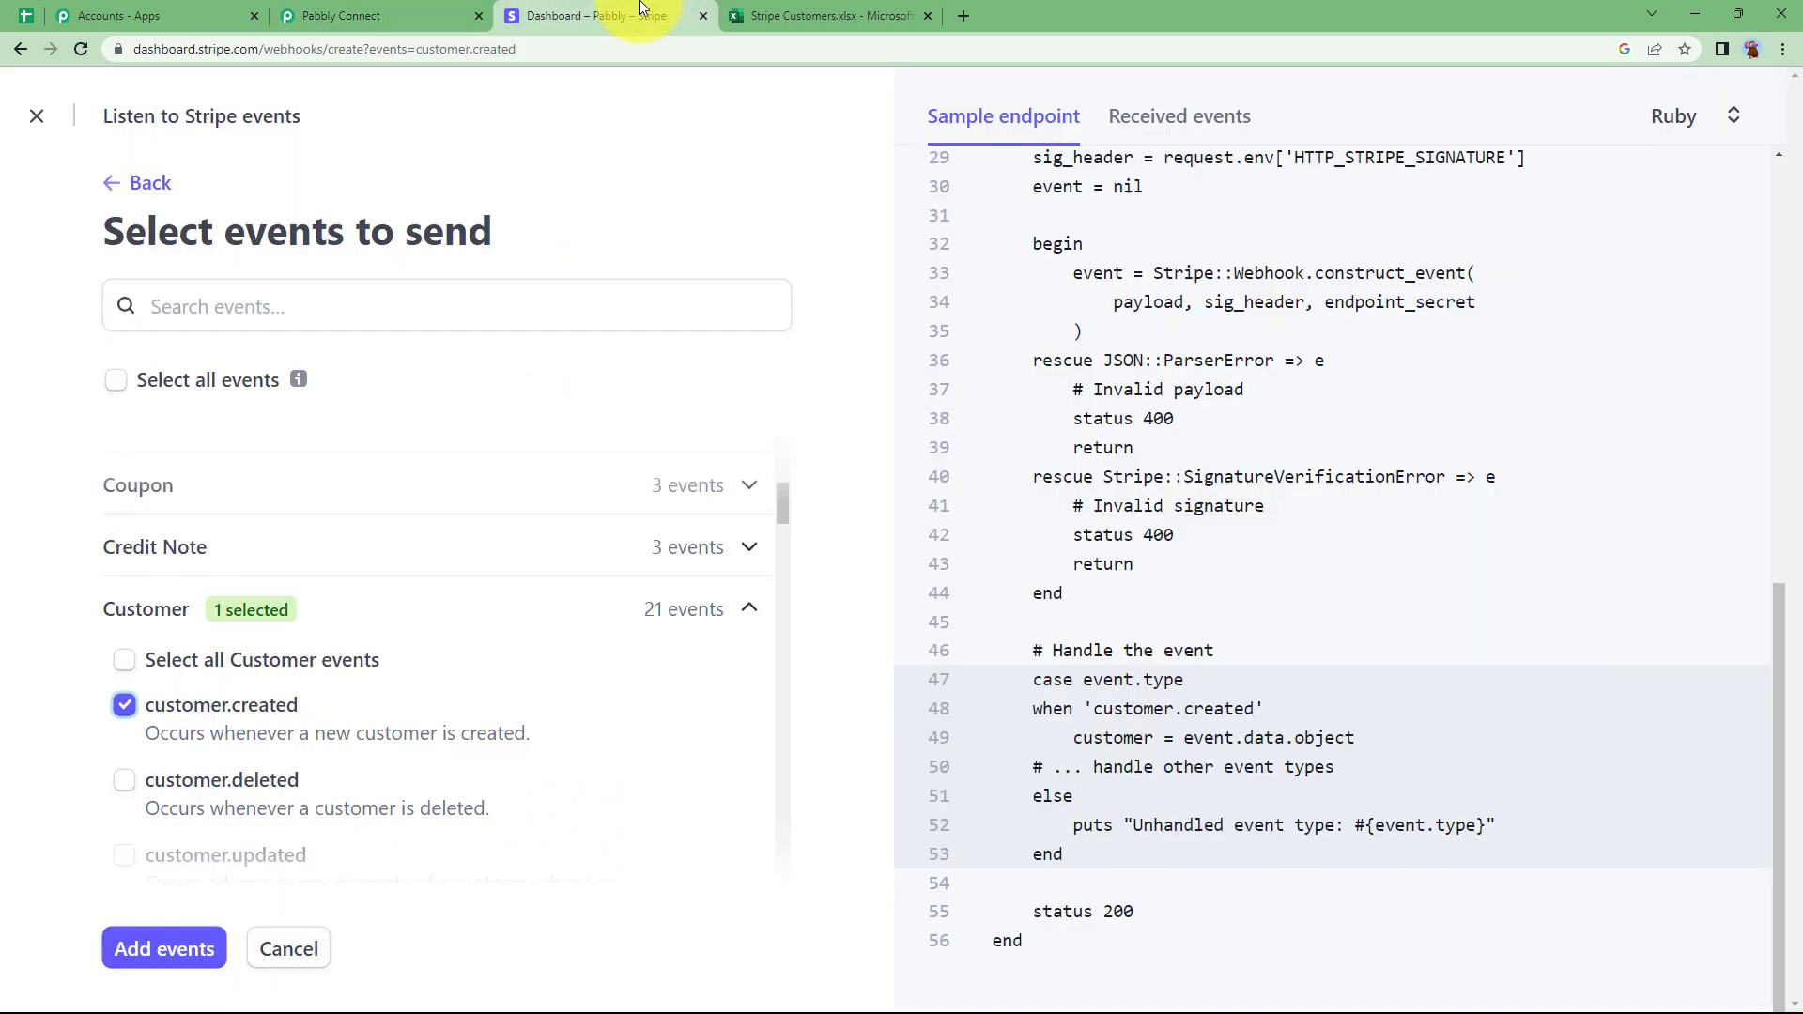
scroll(322, 729, down, 2)
click(167, 960)
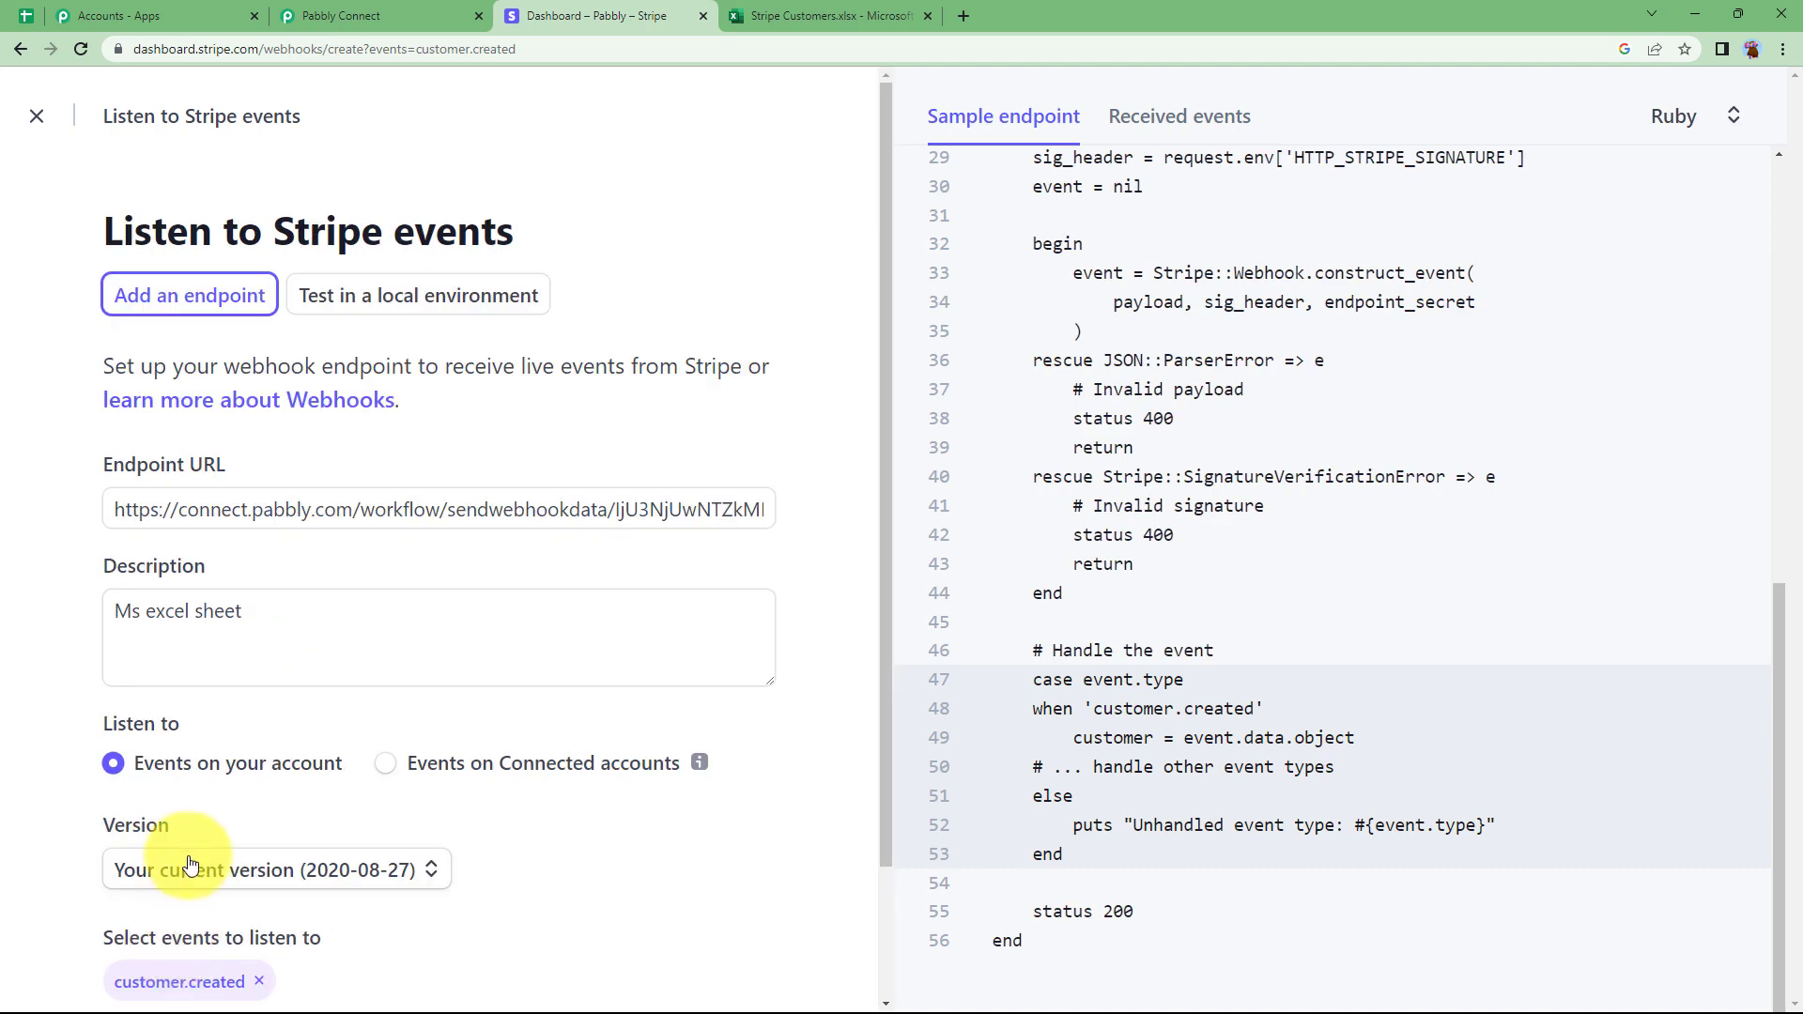
scroll(113, 864, down, 2)
click(179, 951)
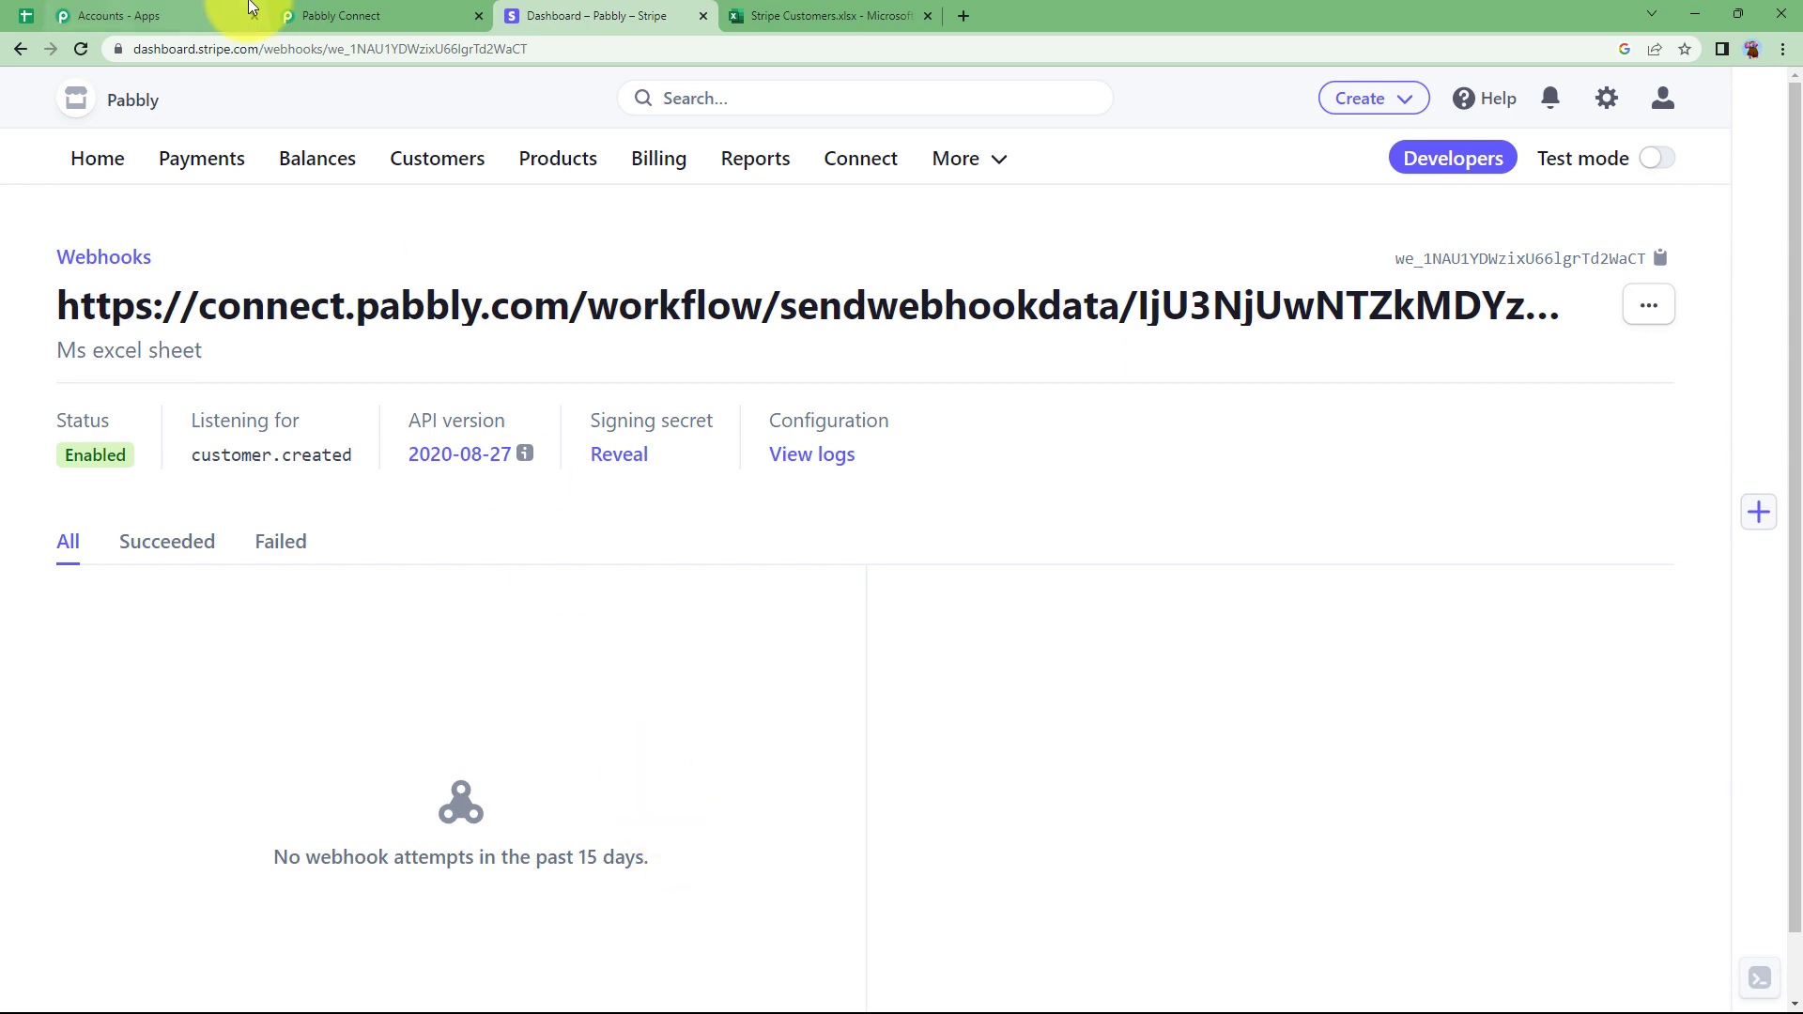
Check the Pabbly trigger's webhook settings, then return to the Stripe webhook details.
click(314, 16)
scroll(300, 836, down, 3)
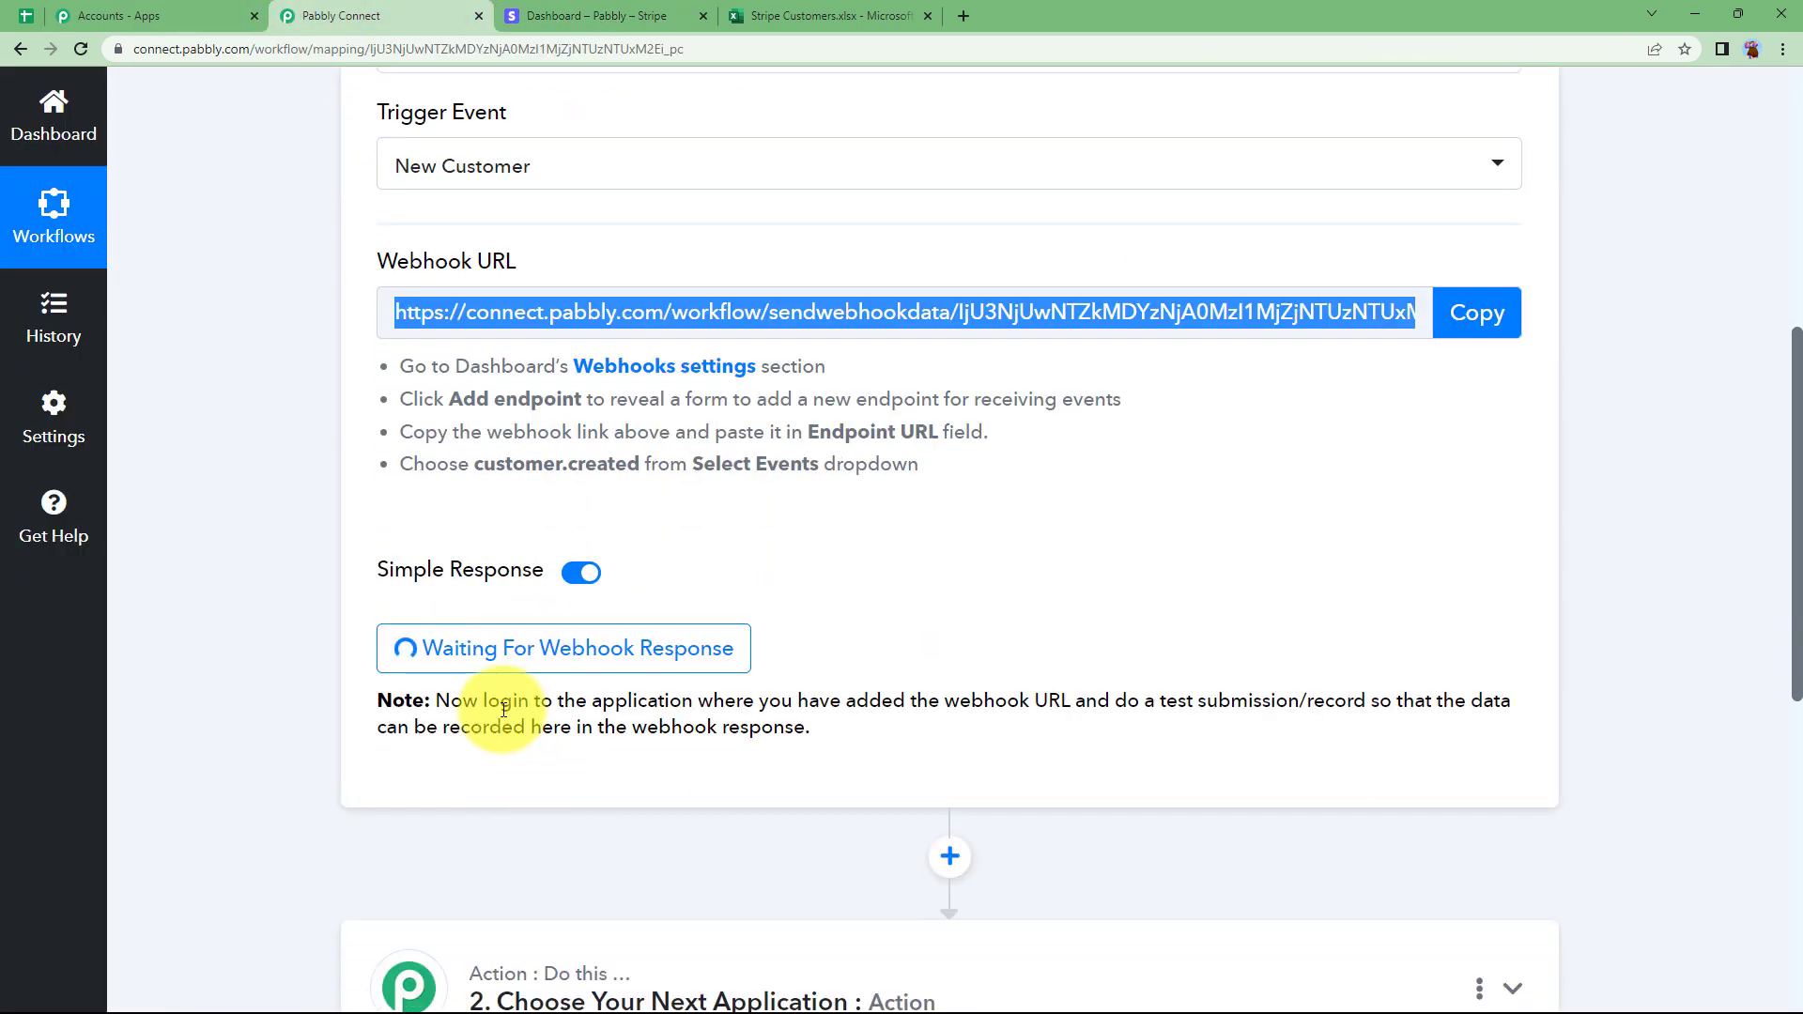
click(798, 639)
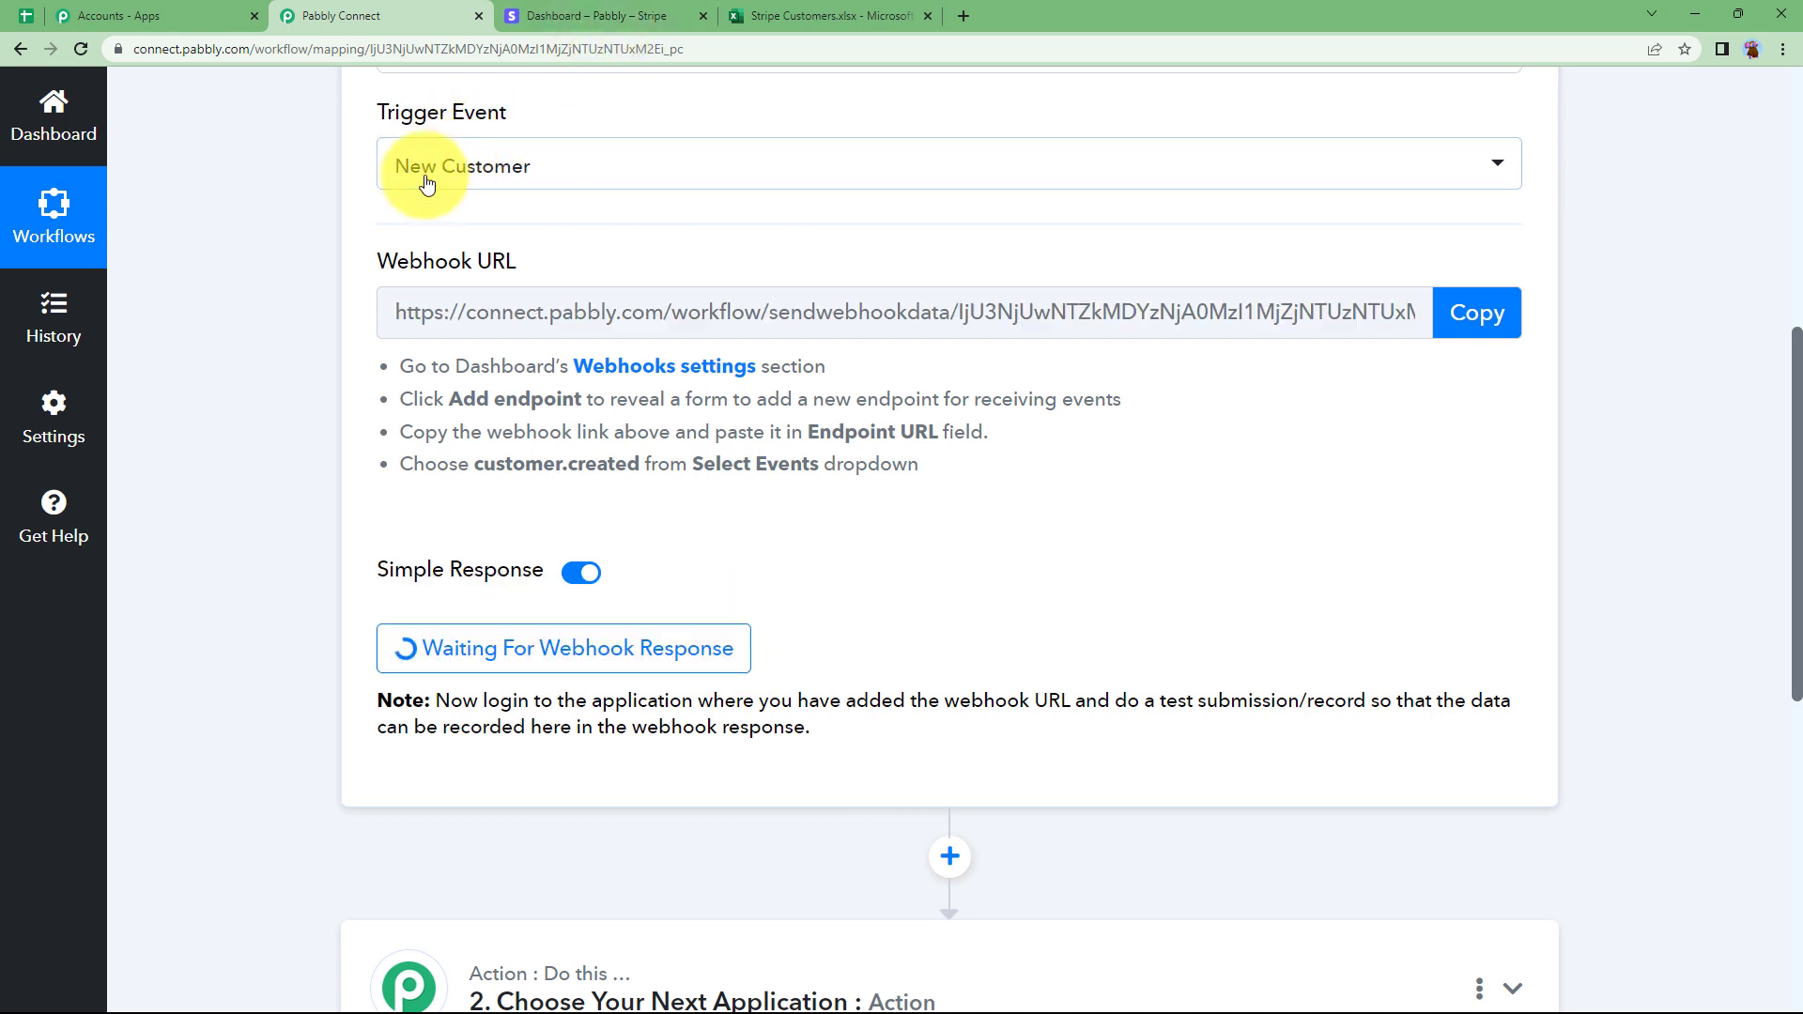
click(583, 13)
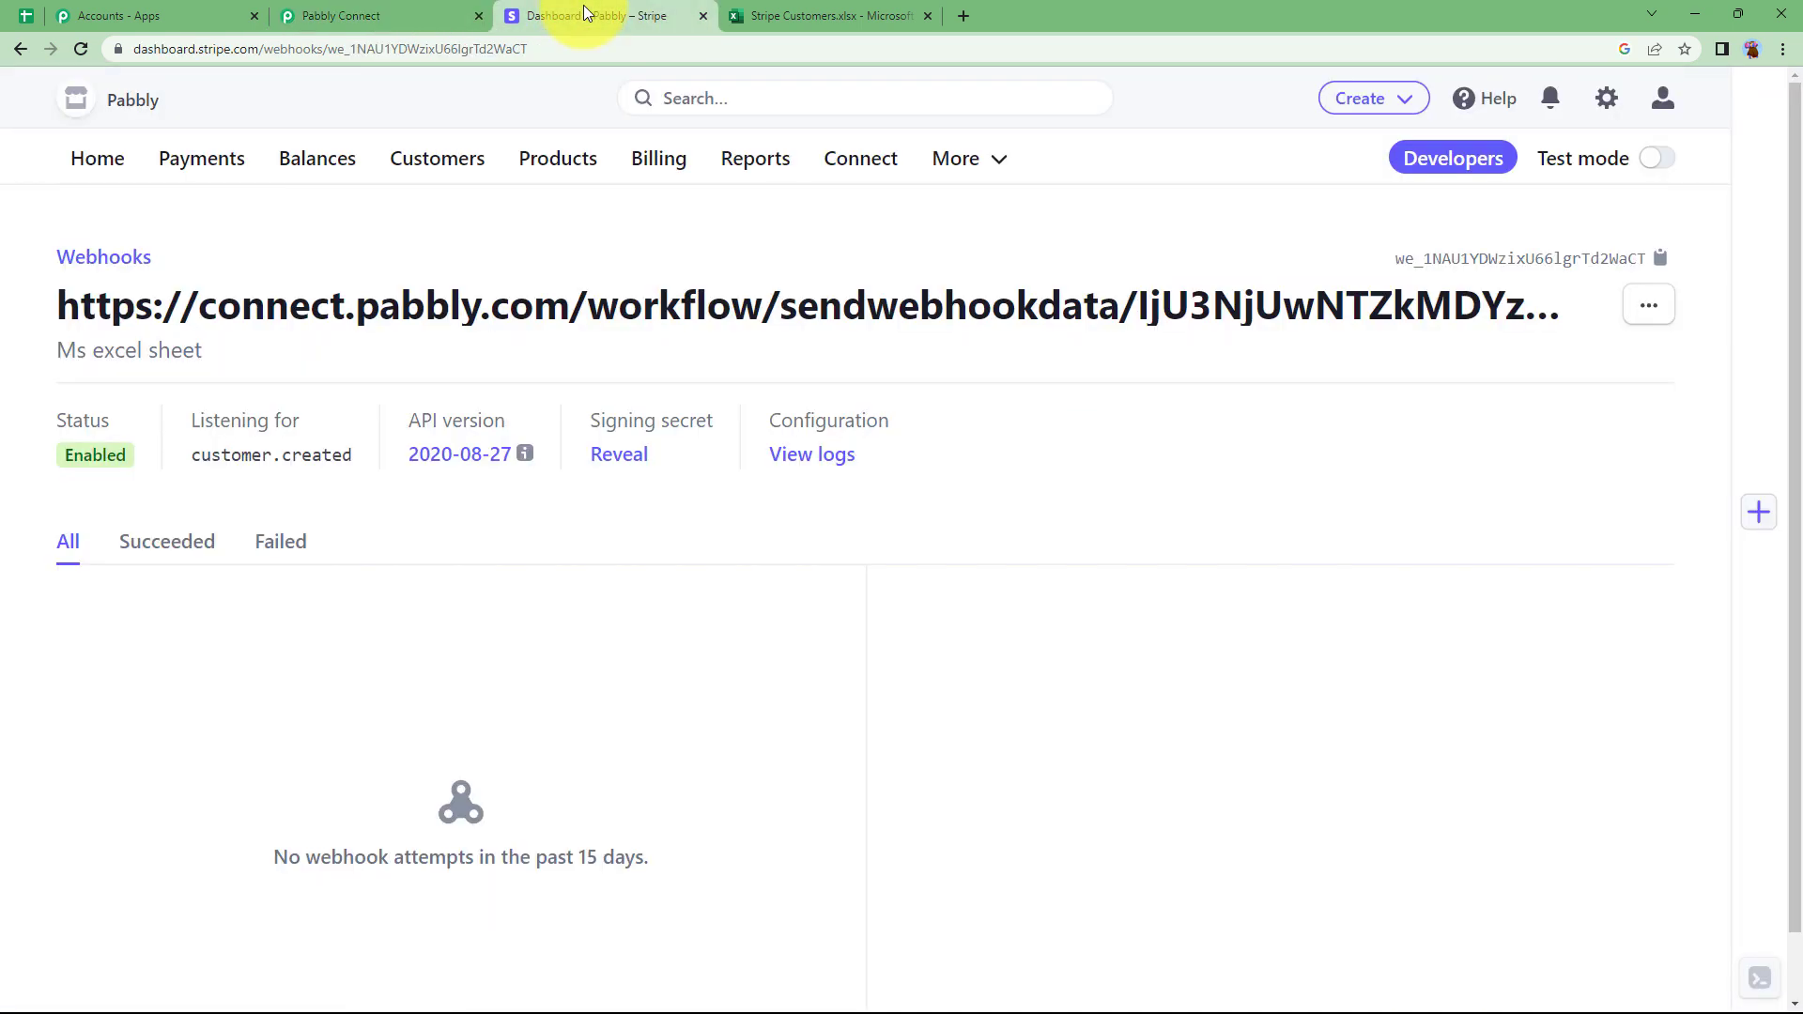
Start a new Stripe customer and enter the customer's name and account email.
click(434, 162)
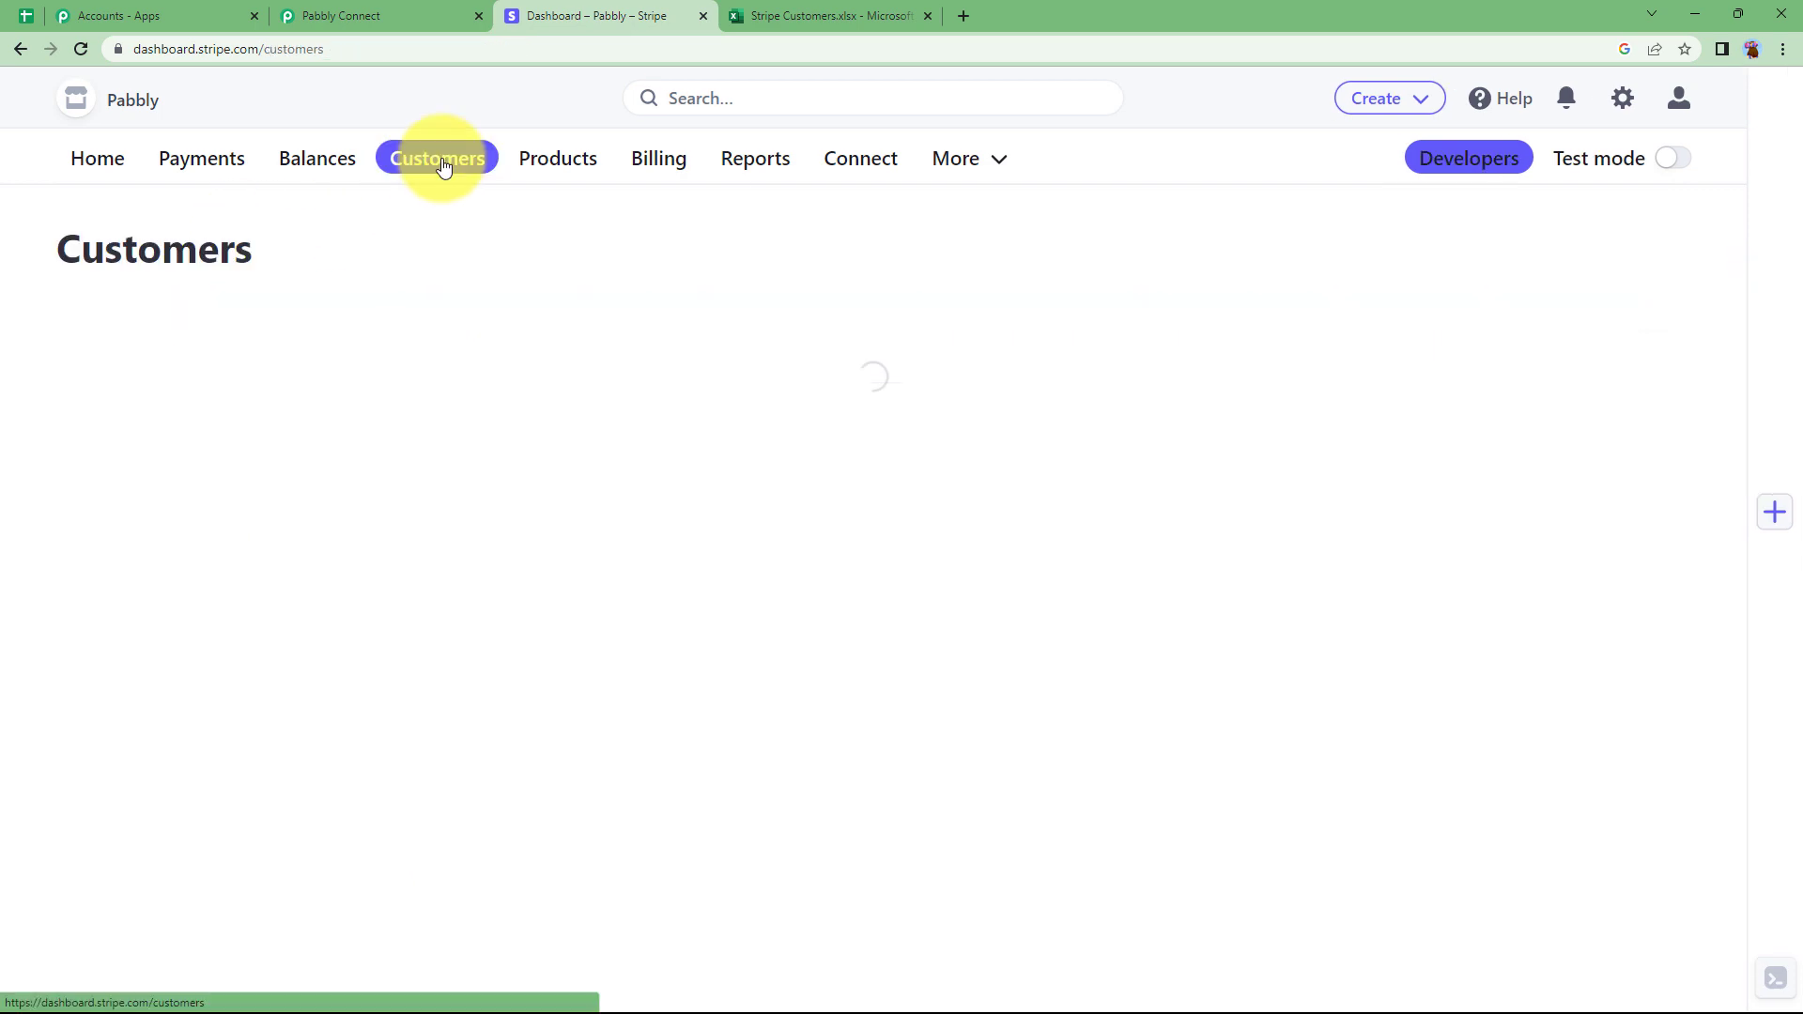
click(1349, 246)
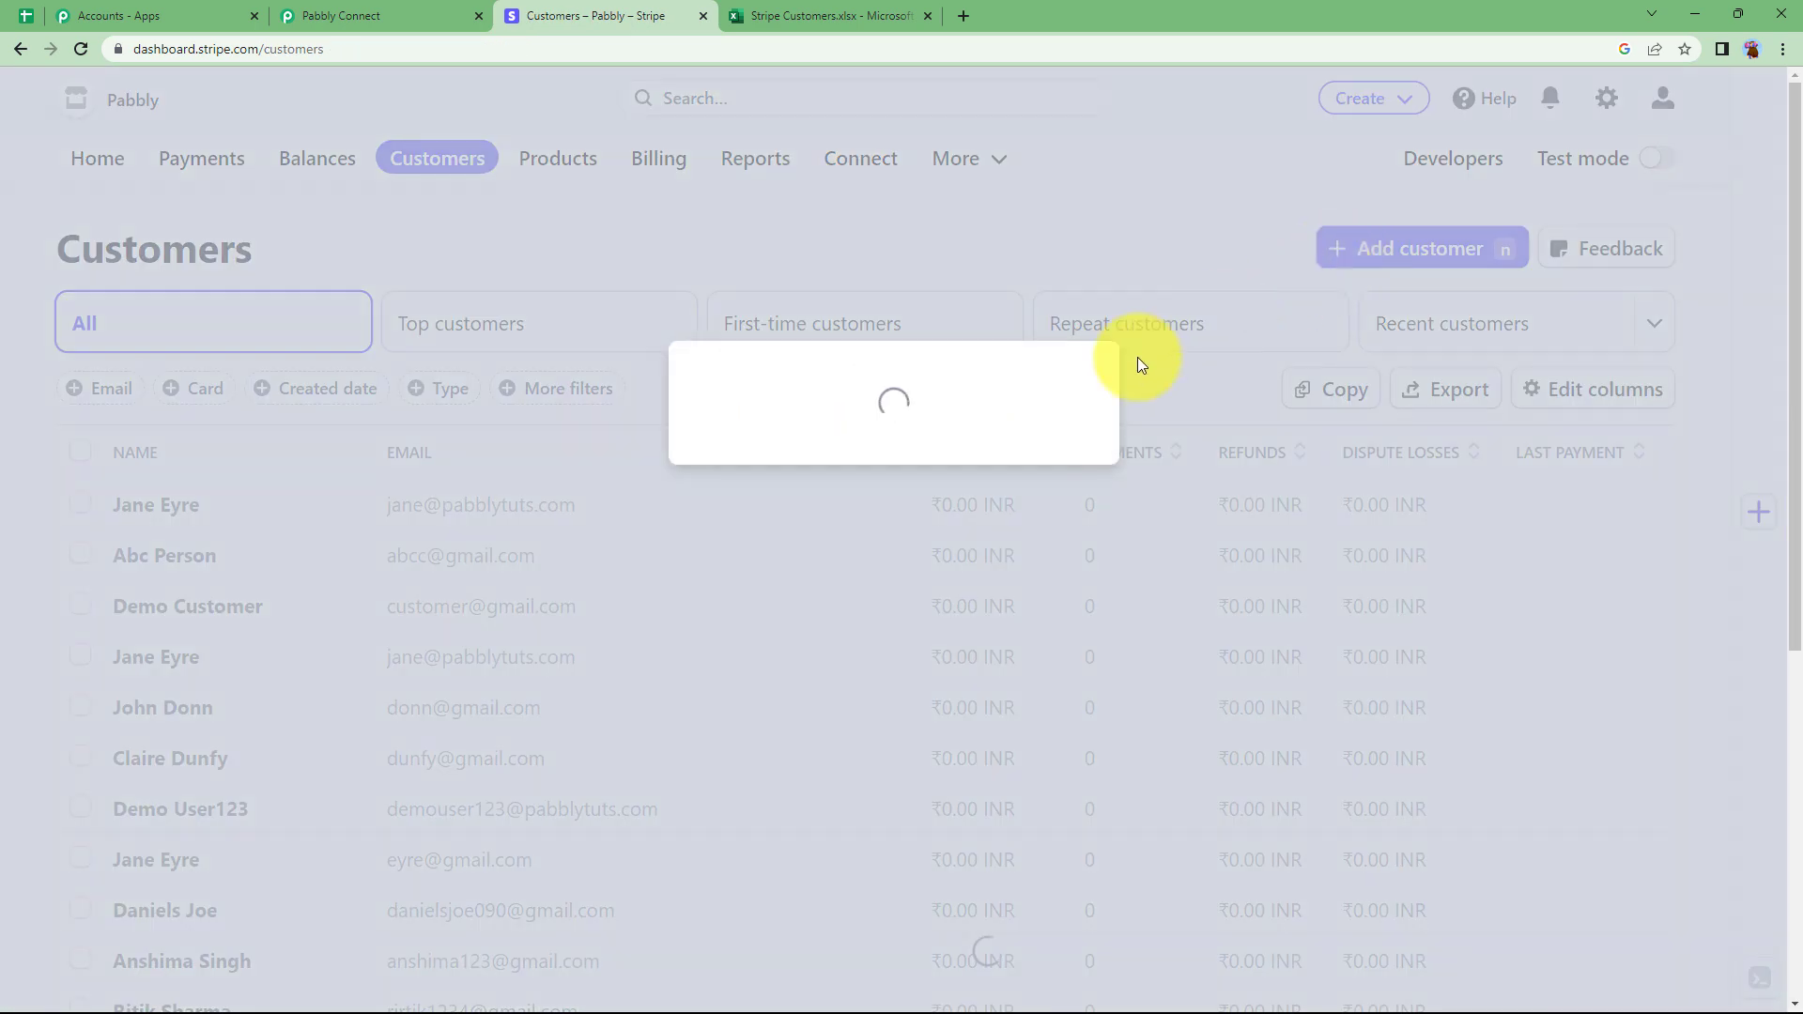
click(749, 362)
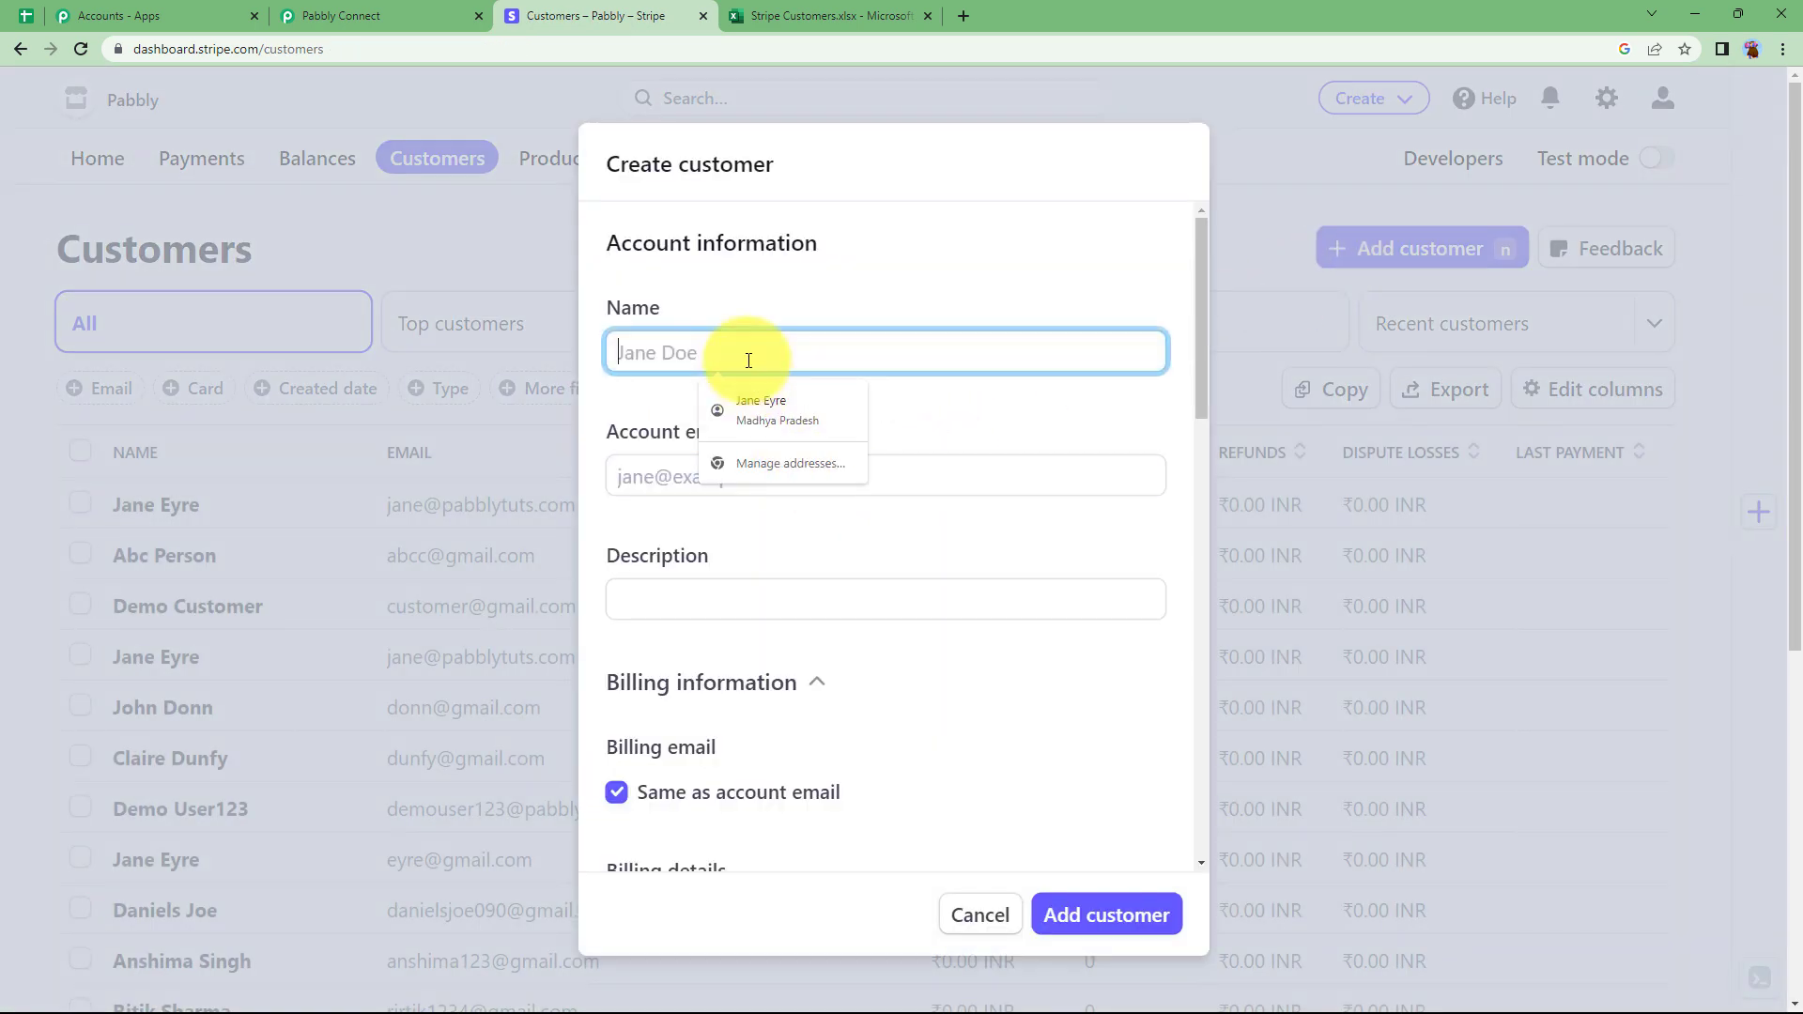
text(Demo Us)
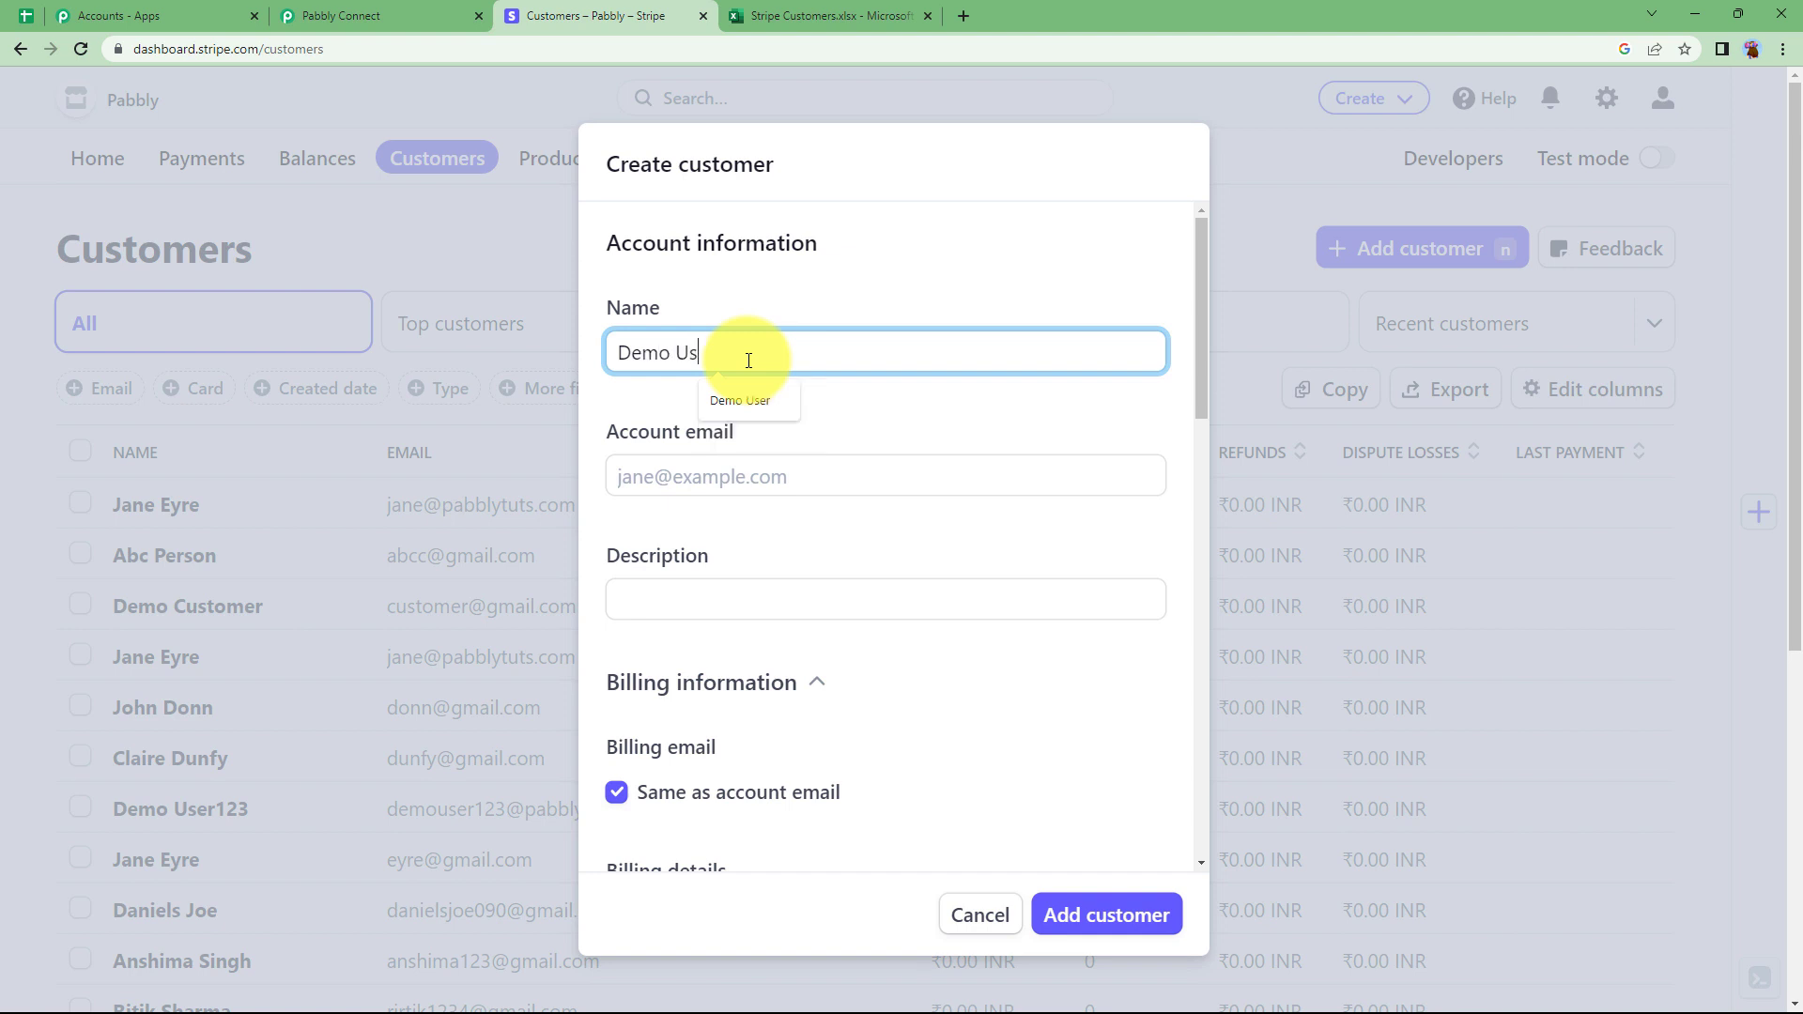
text(er 1)
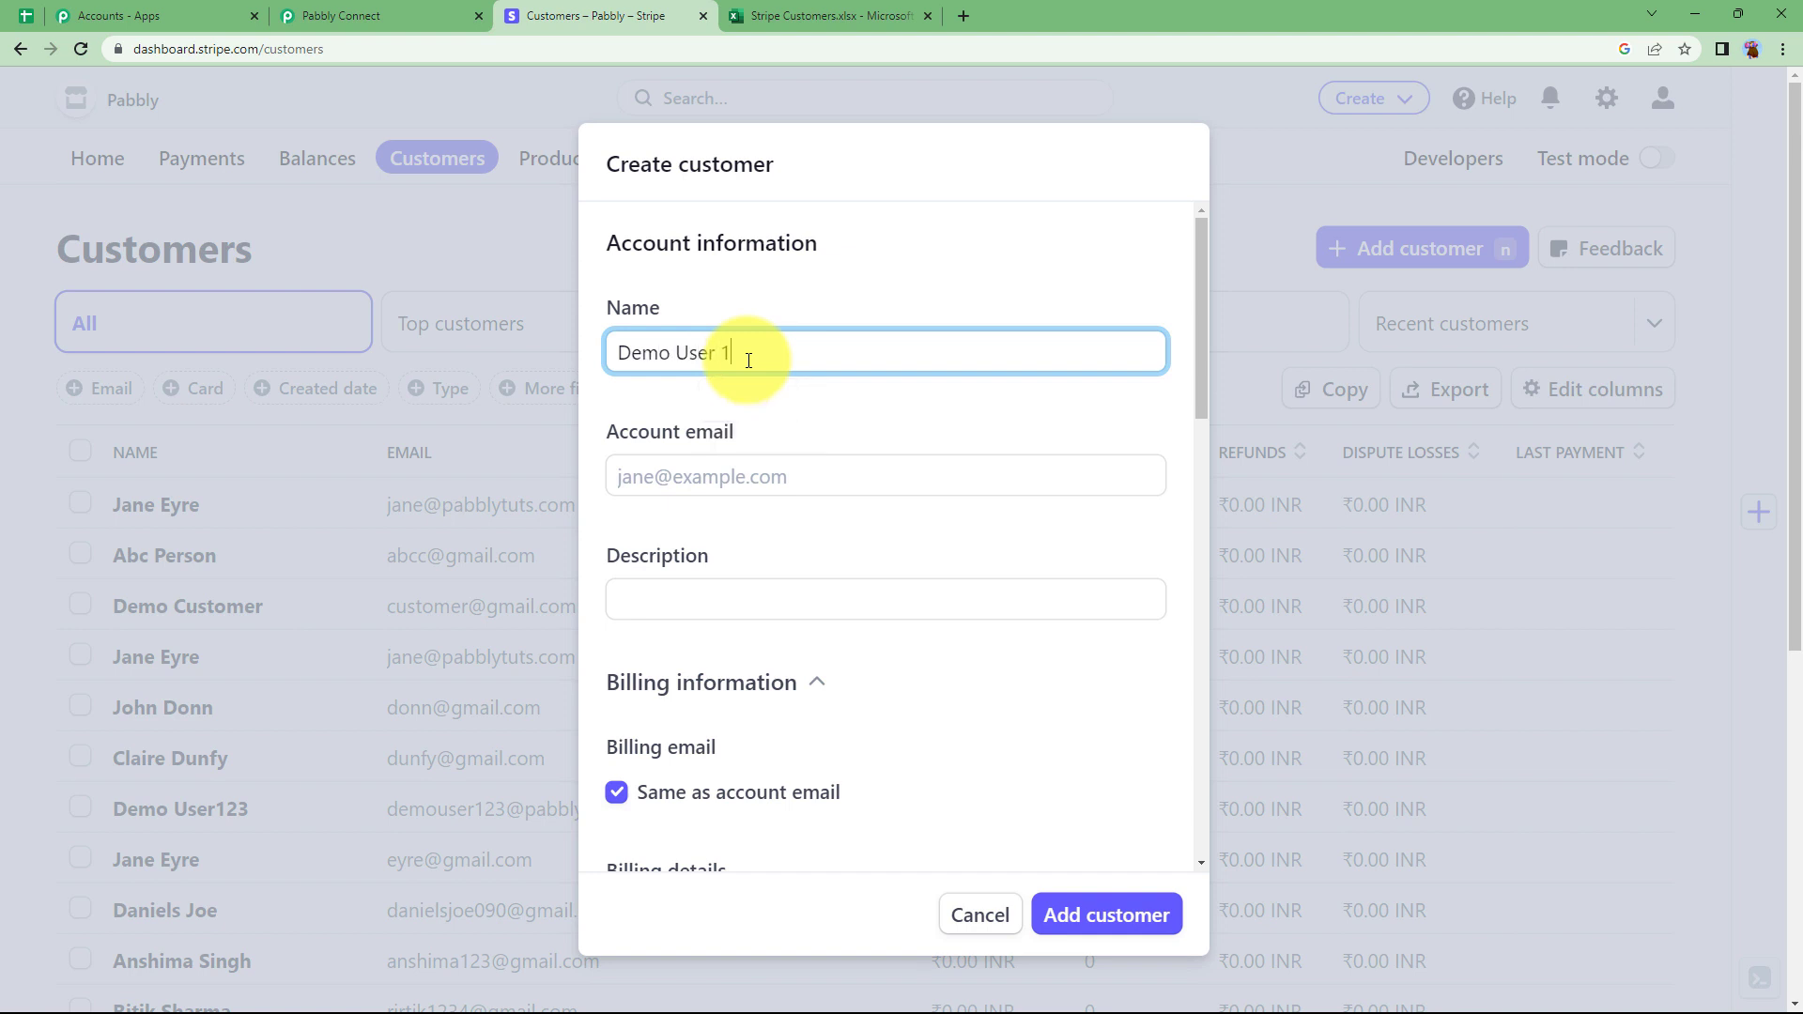
click(732, 477)
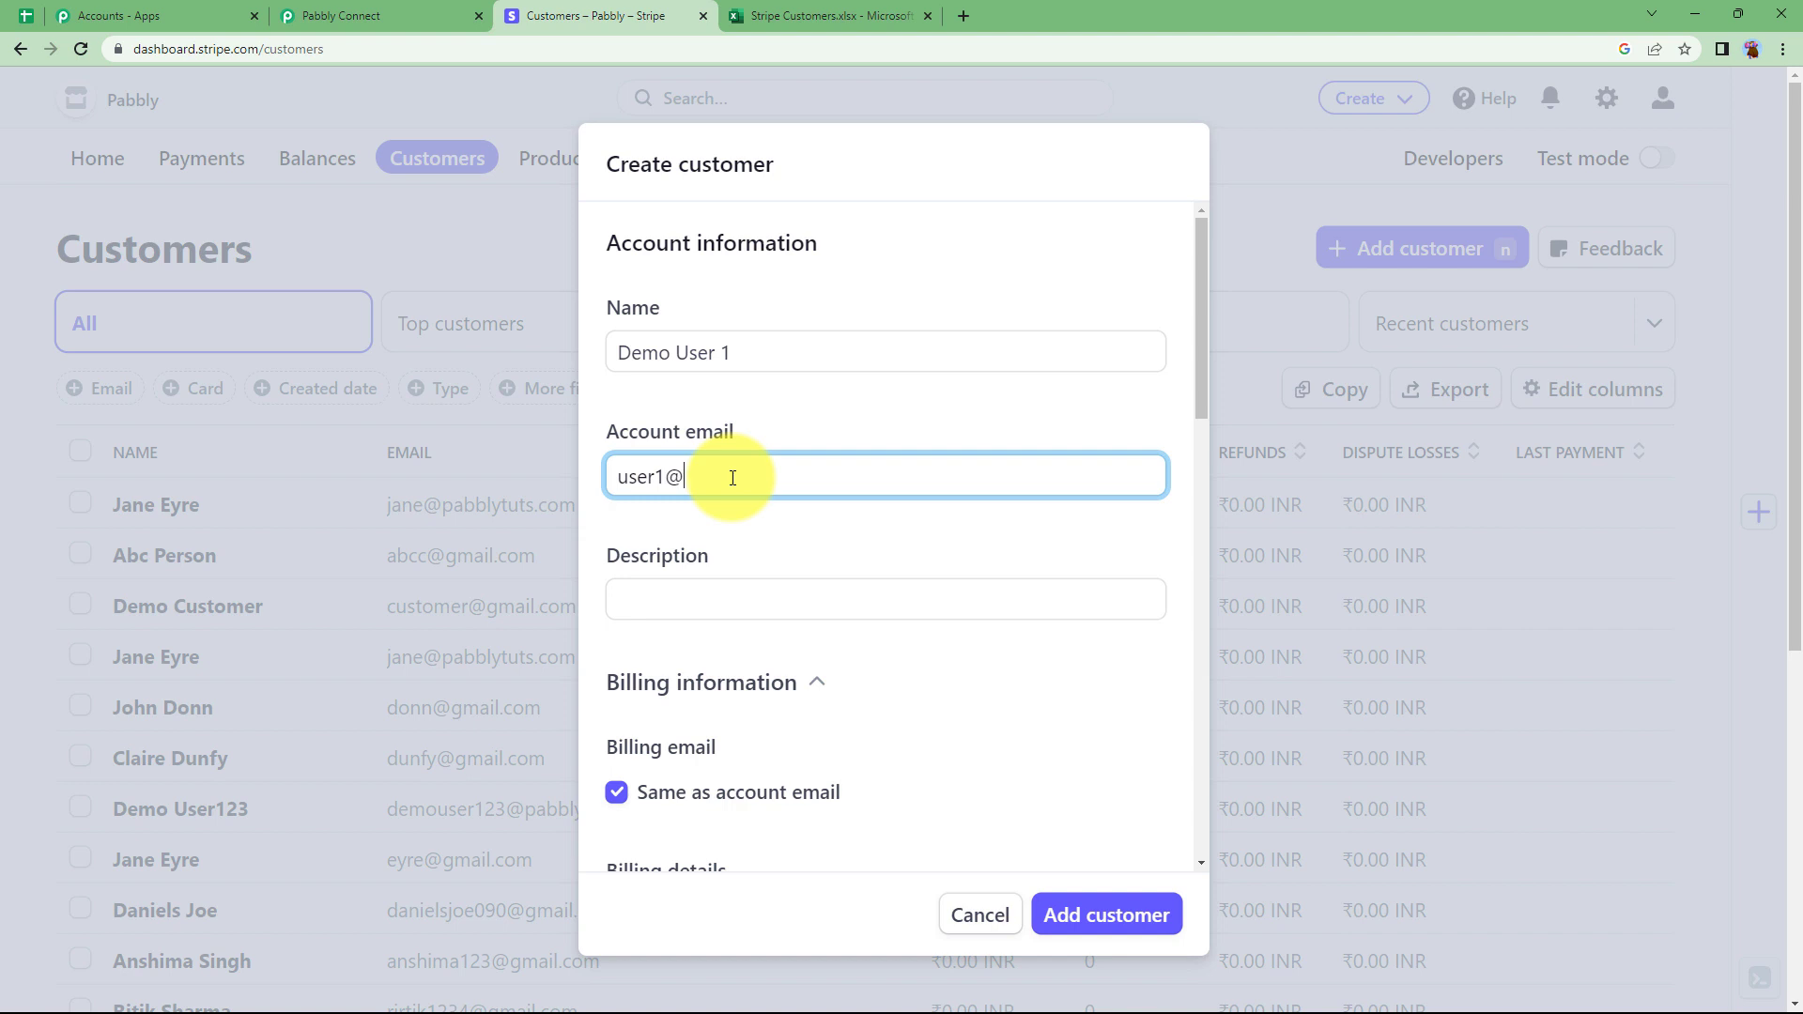
Give the customer the description 'Client' and set the billing country to India.
click(767, 589)
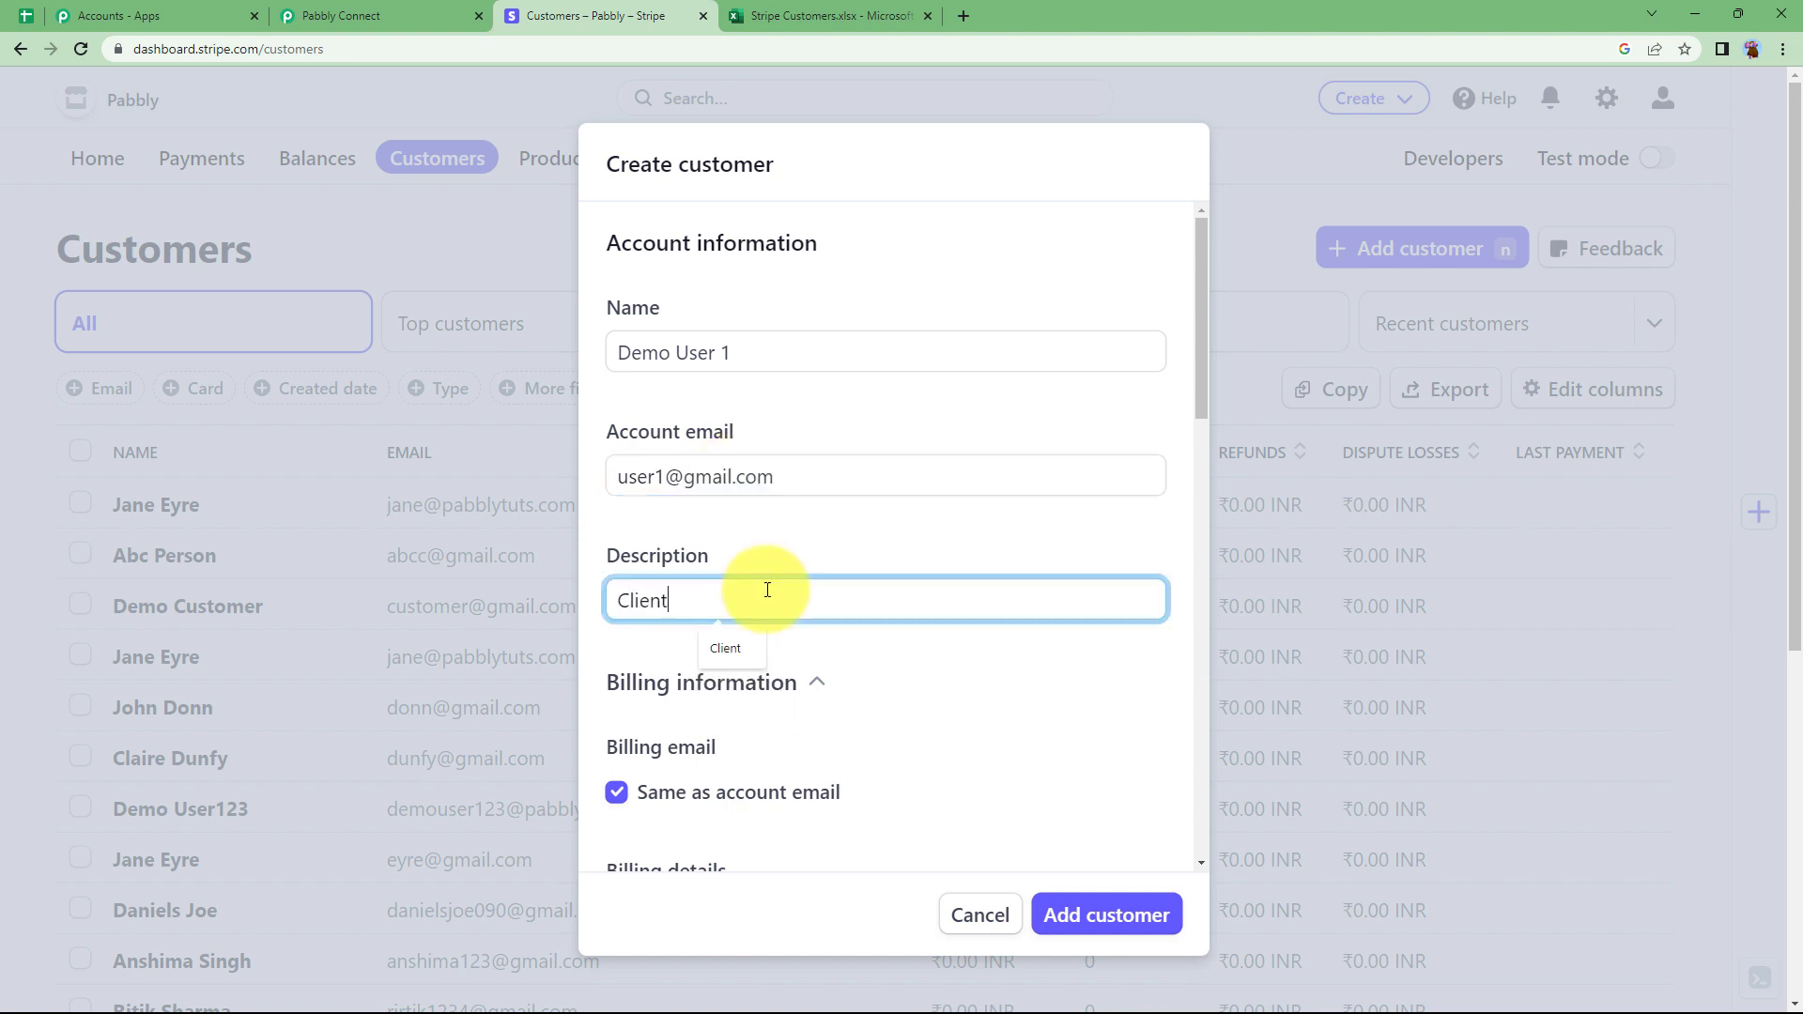
scroll(696, 685, down, 2)
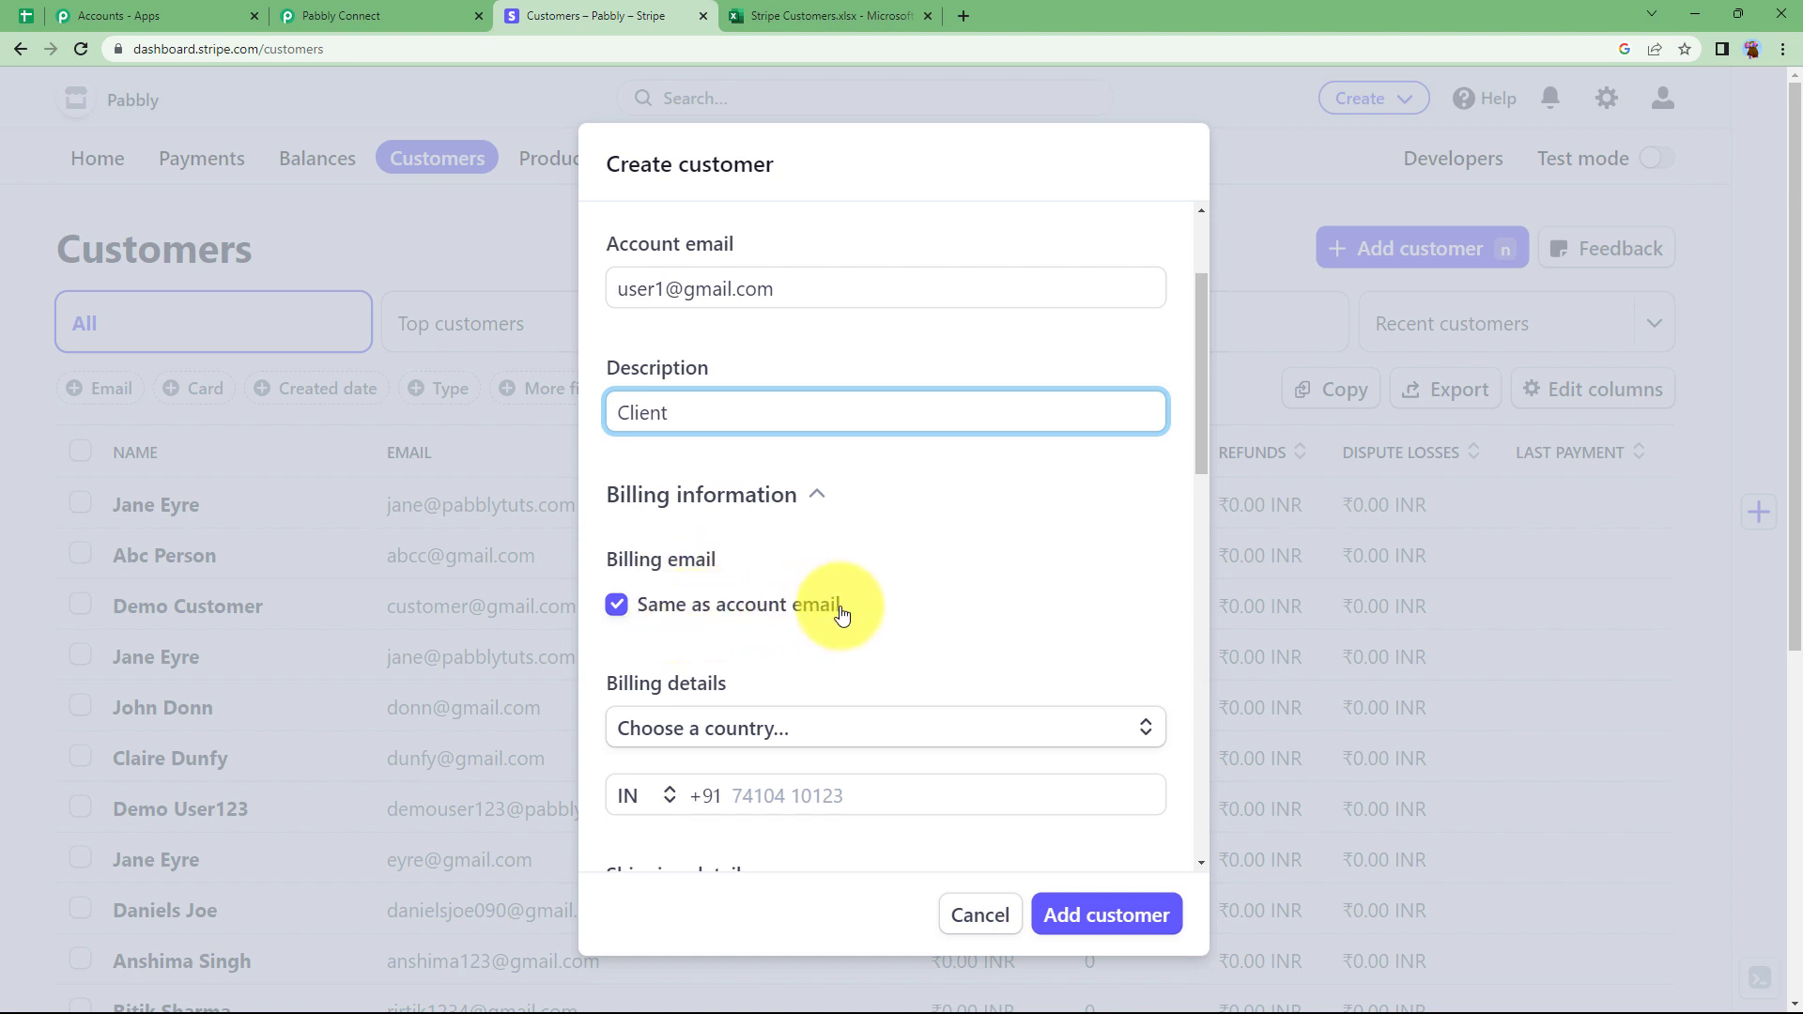
click(616, 606)
click(614, 607)
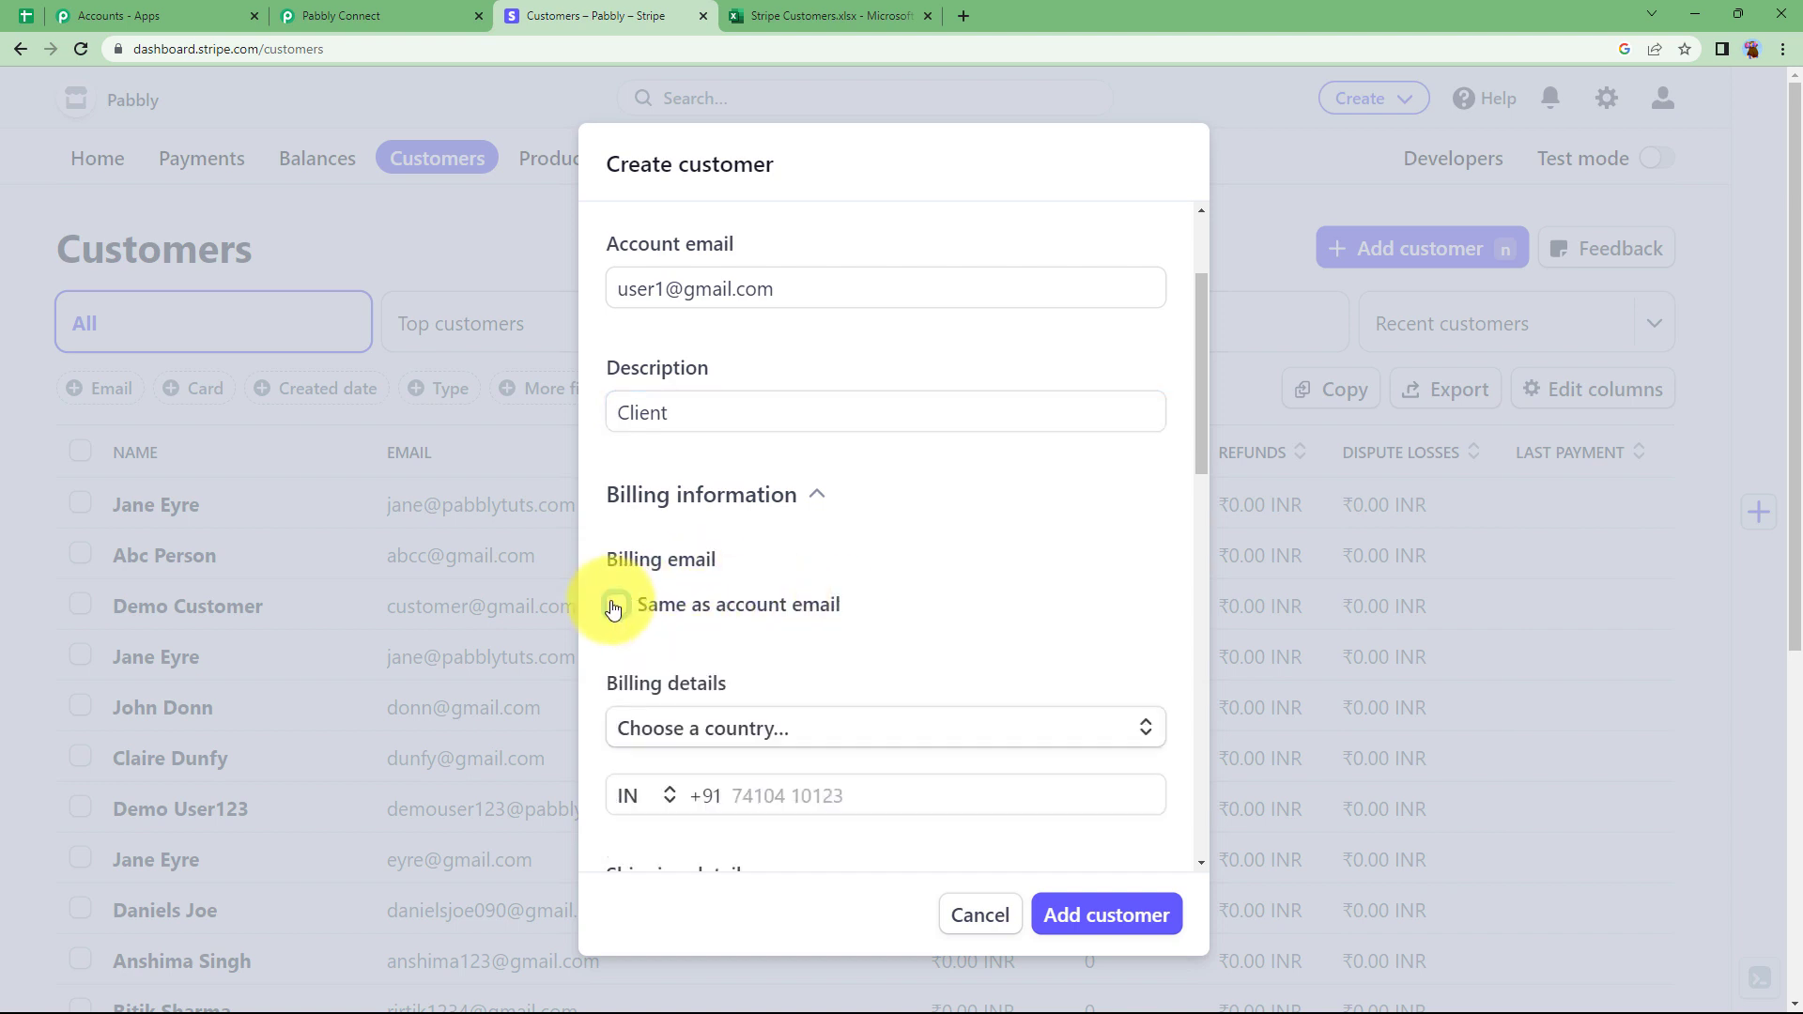
scroll(720, 740, down, 2)
click(723, 549)
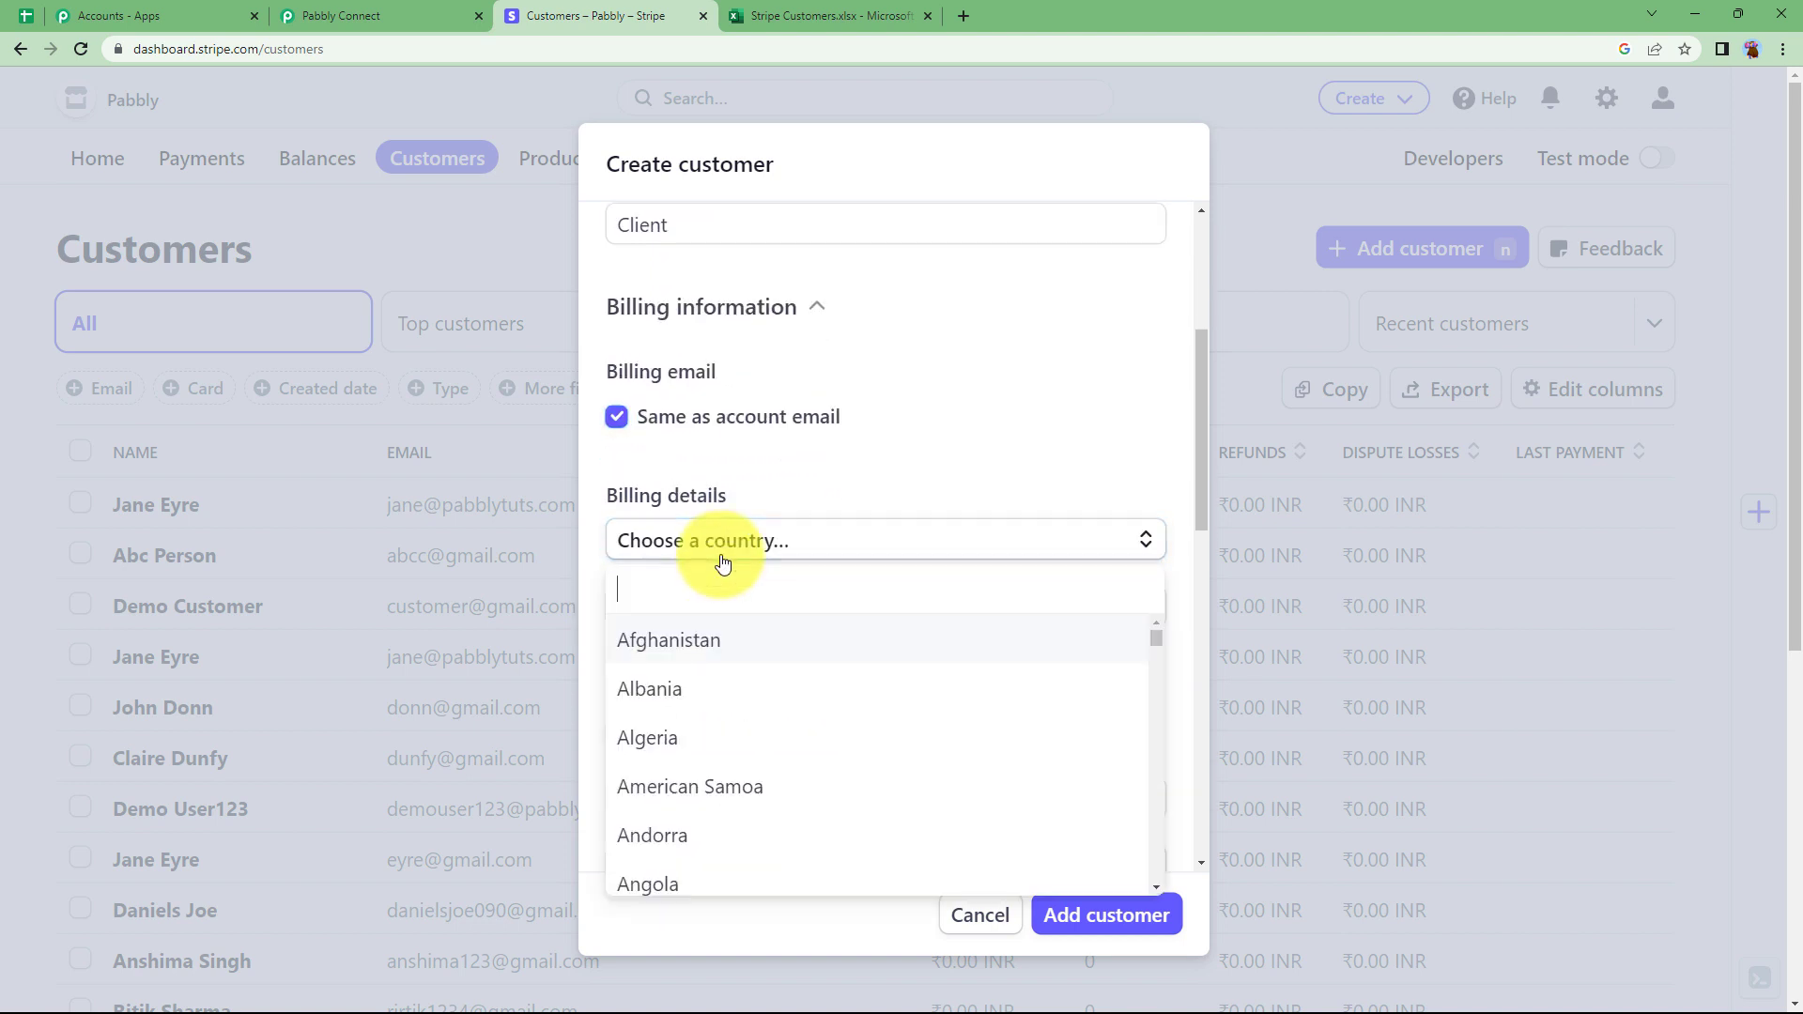
text(ind)
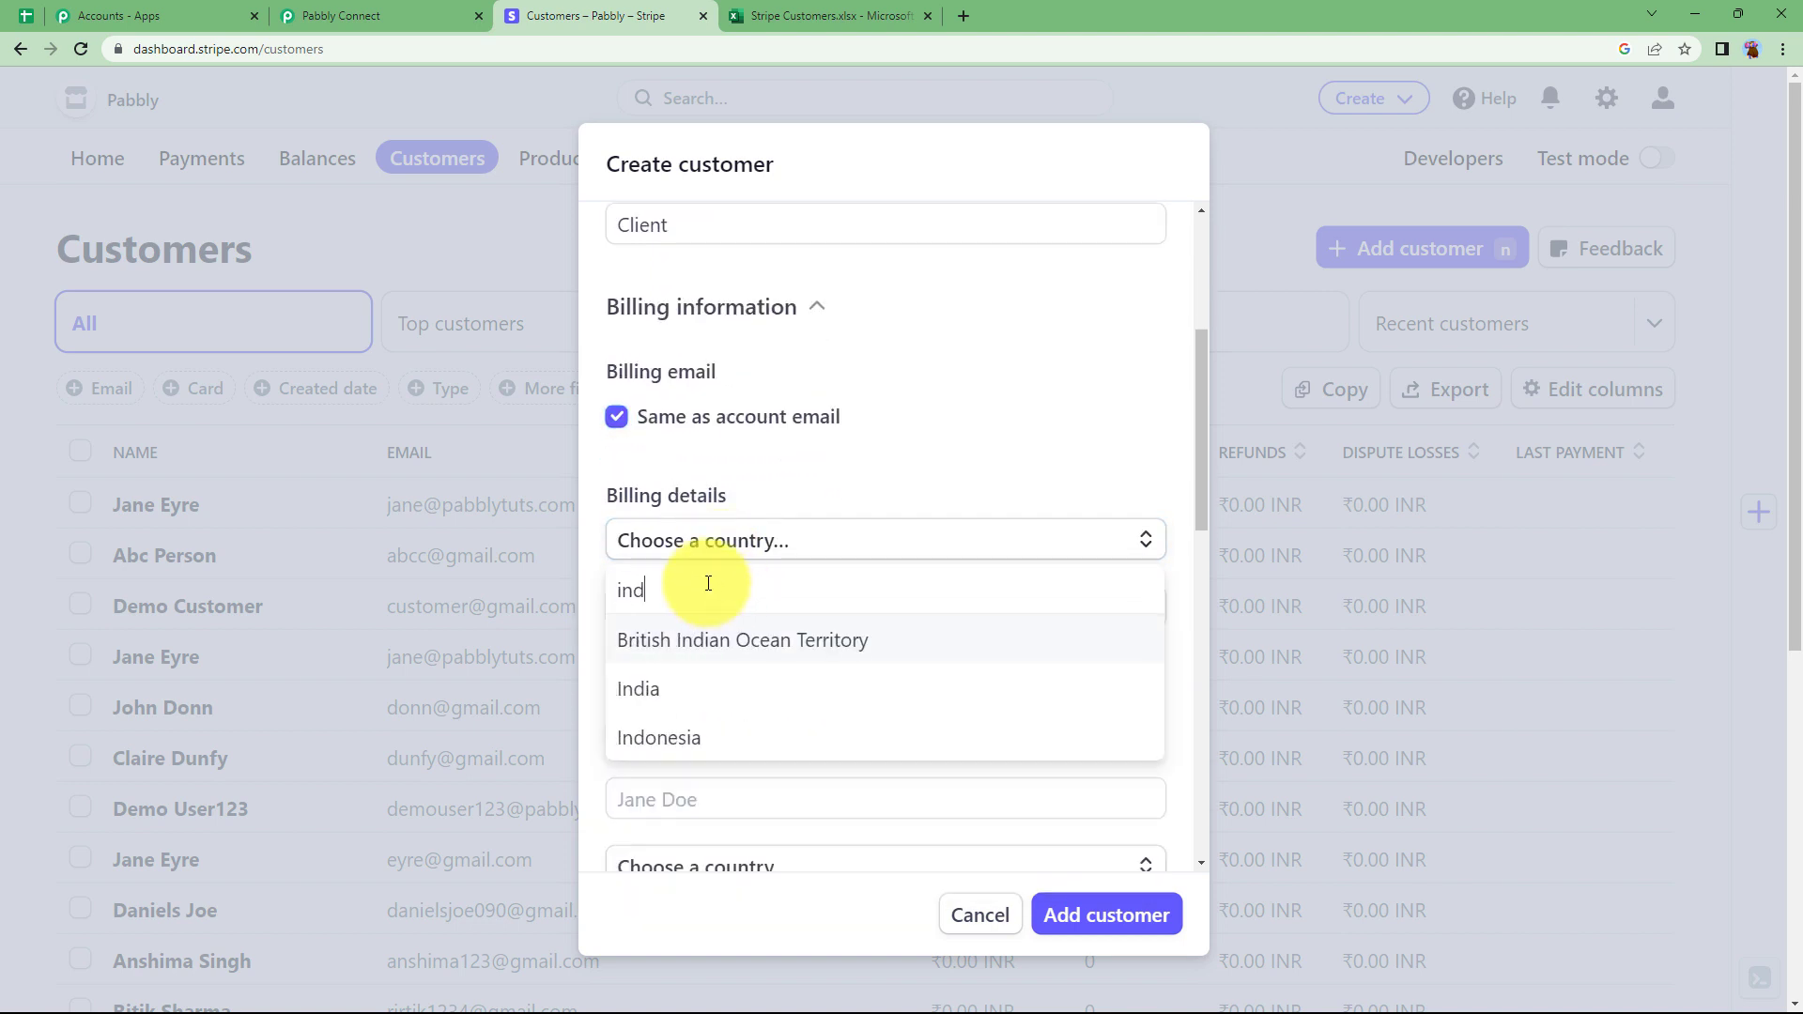
click(765, 684)
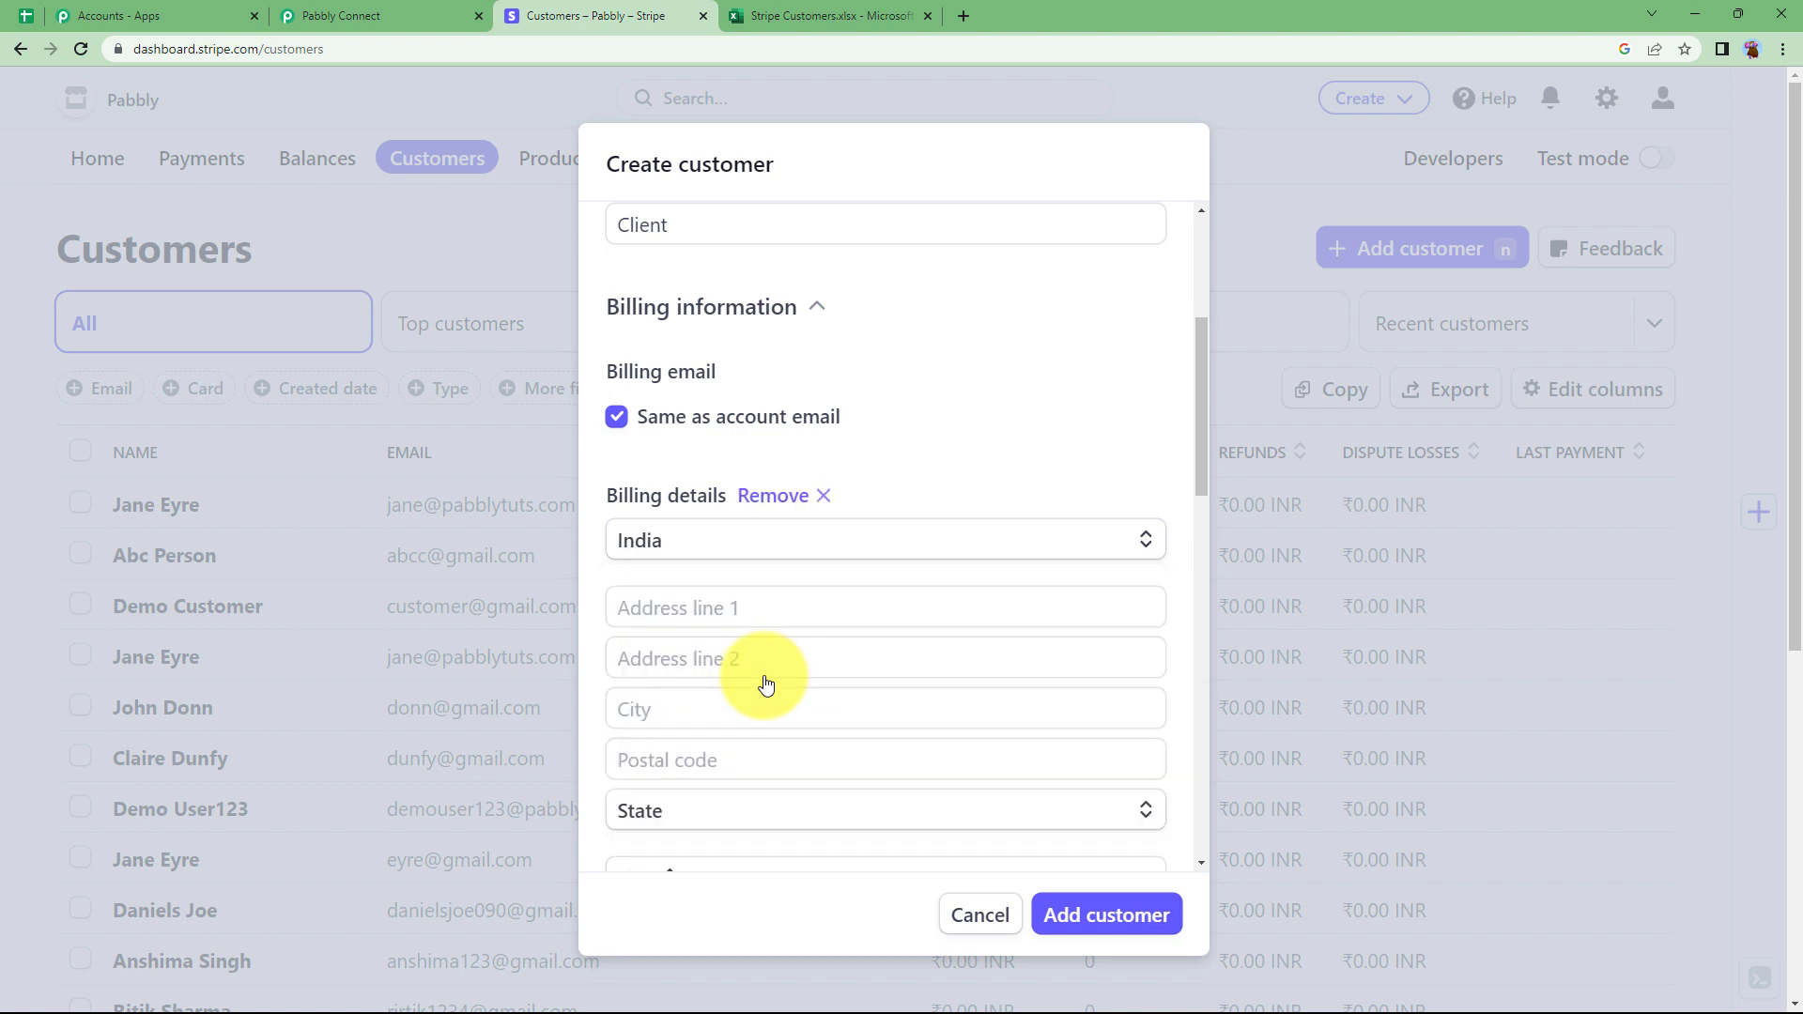
Enter the customer's phone number, keep shipping the same as billing, and save the customer.
click(838, 600)
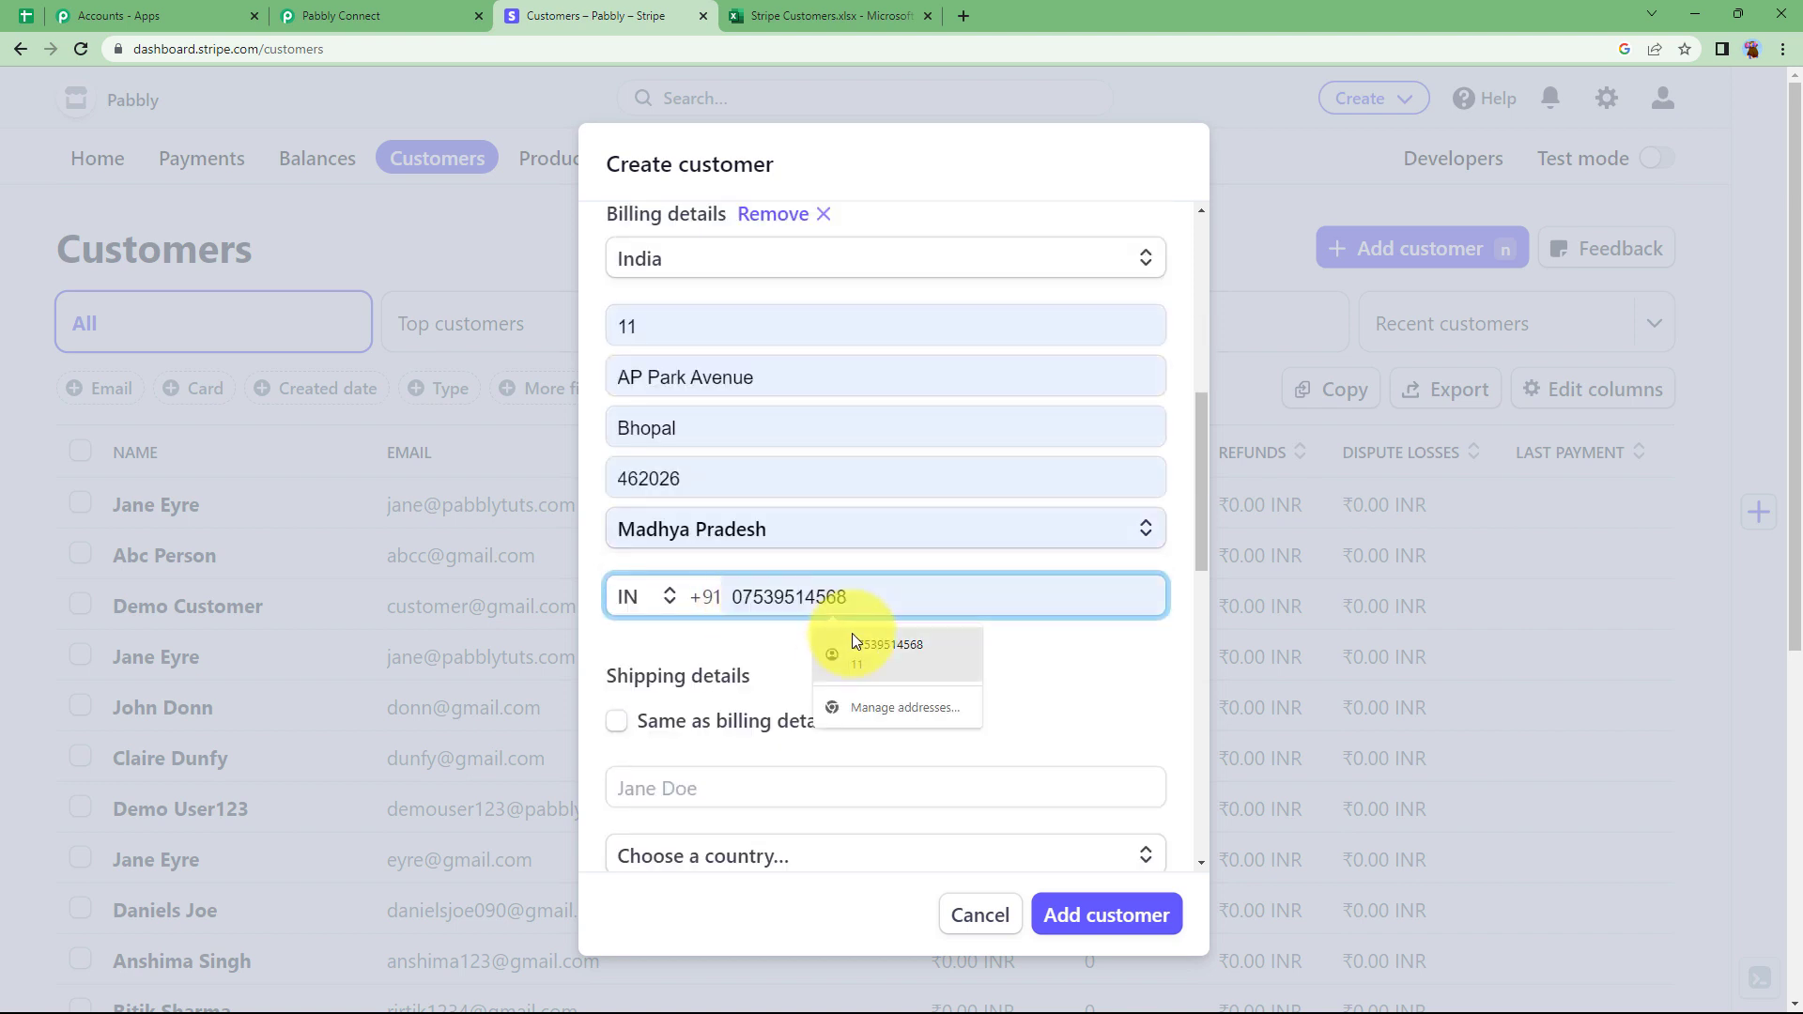
click(639, 721)
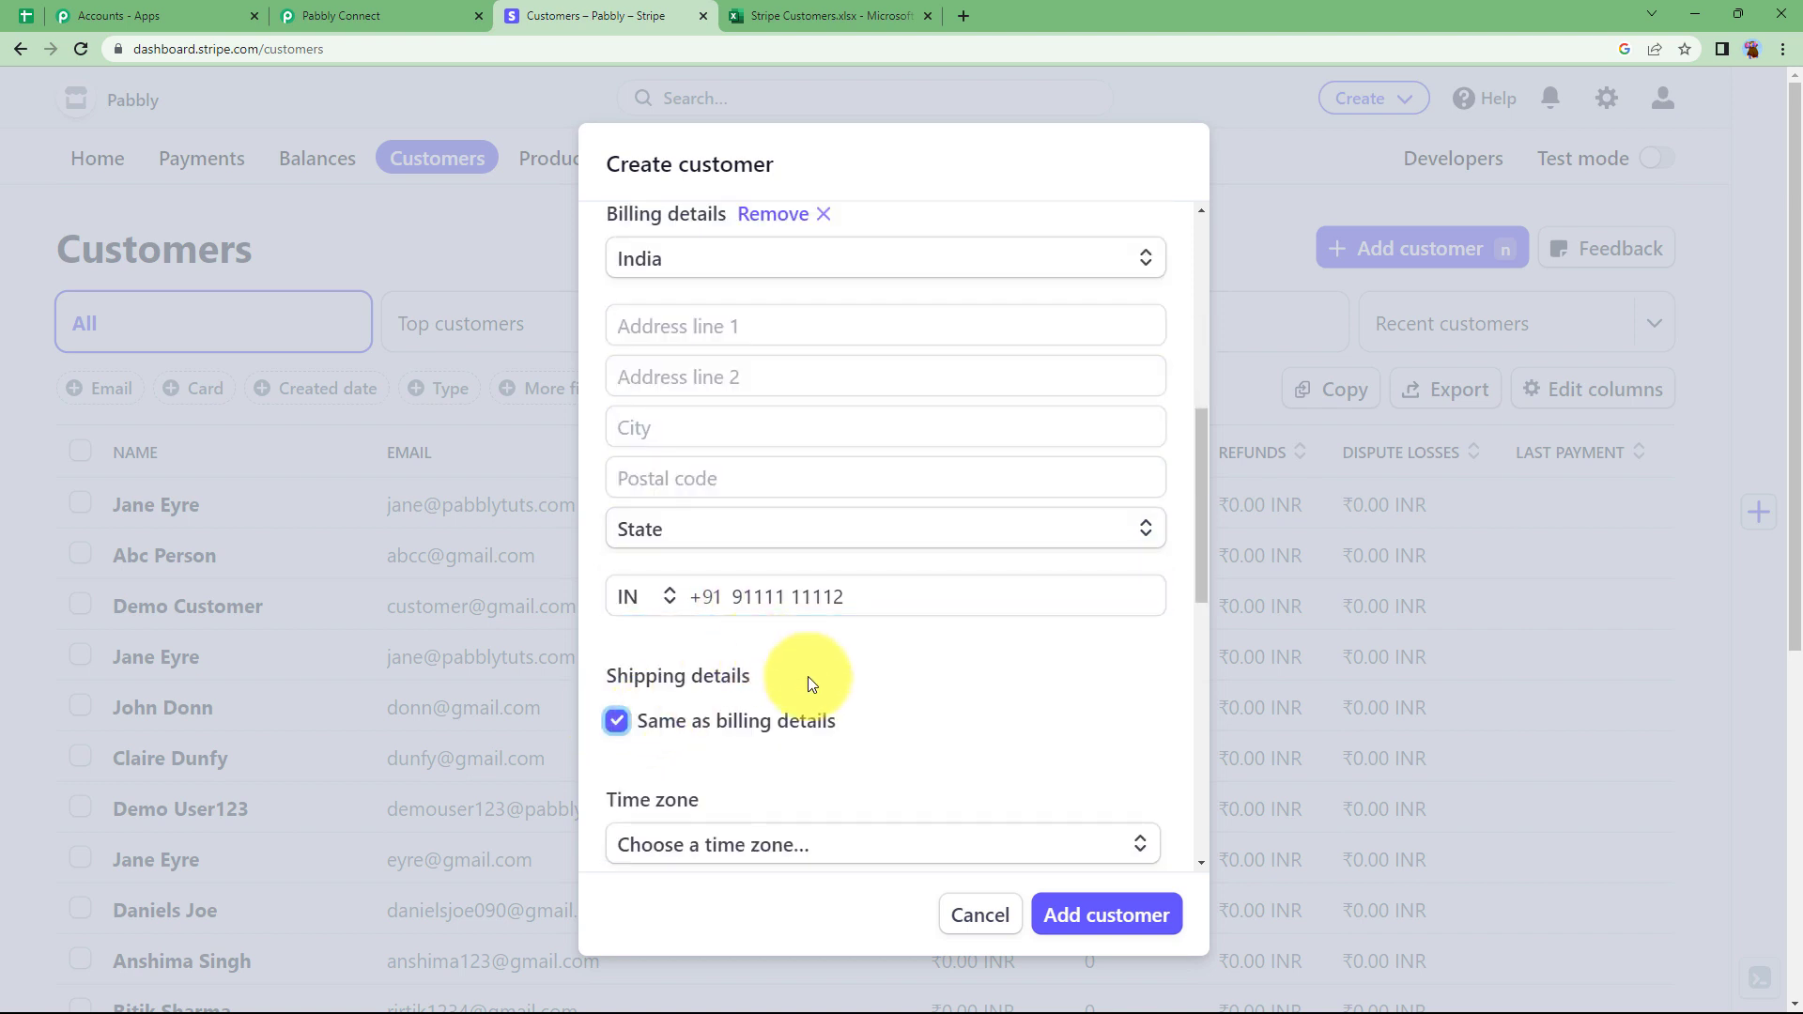
scroll(805, 685, down, 5)
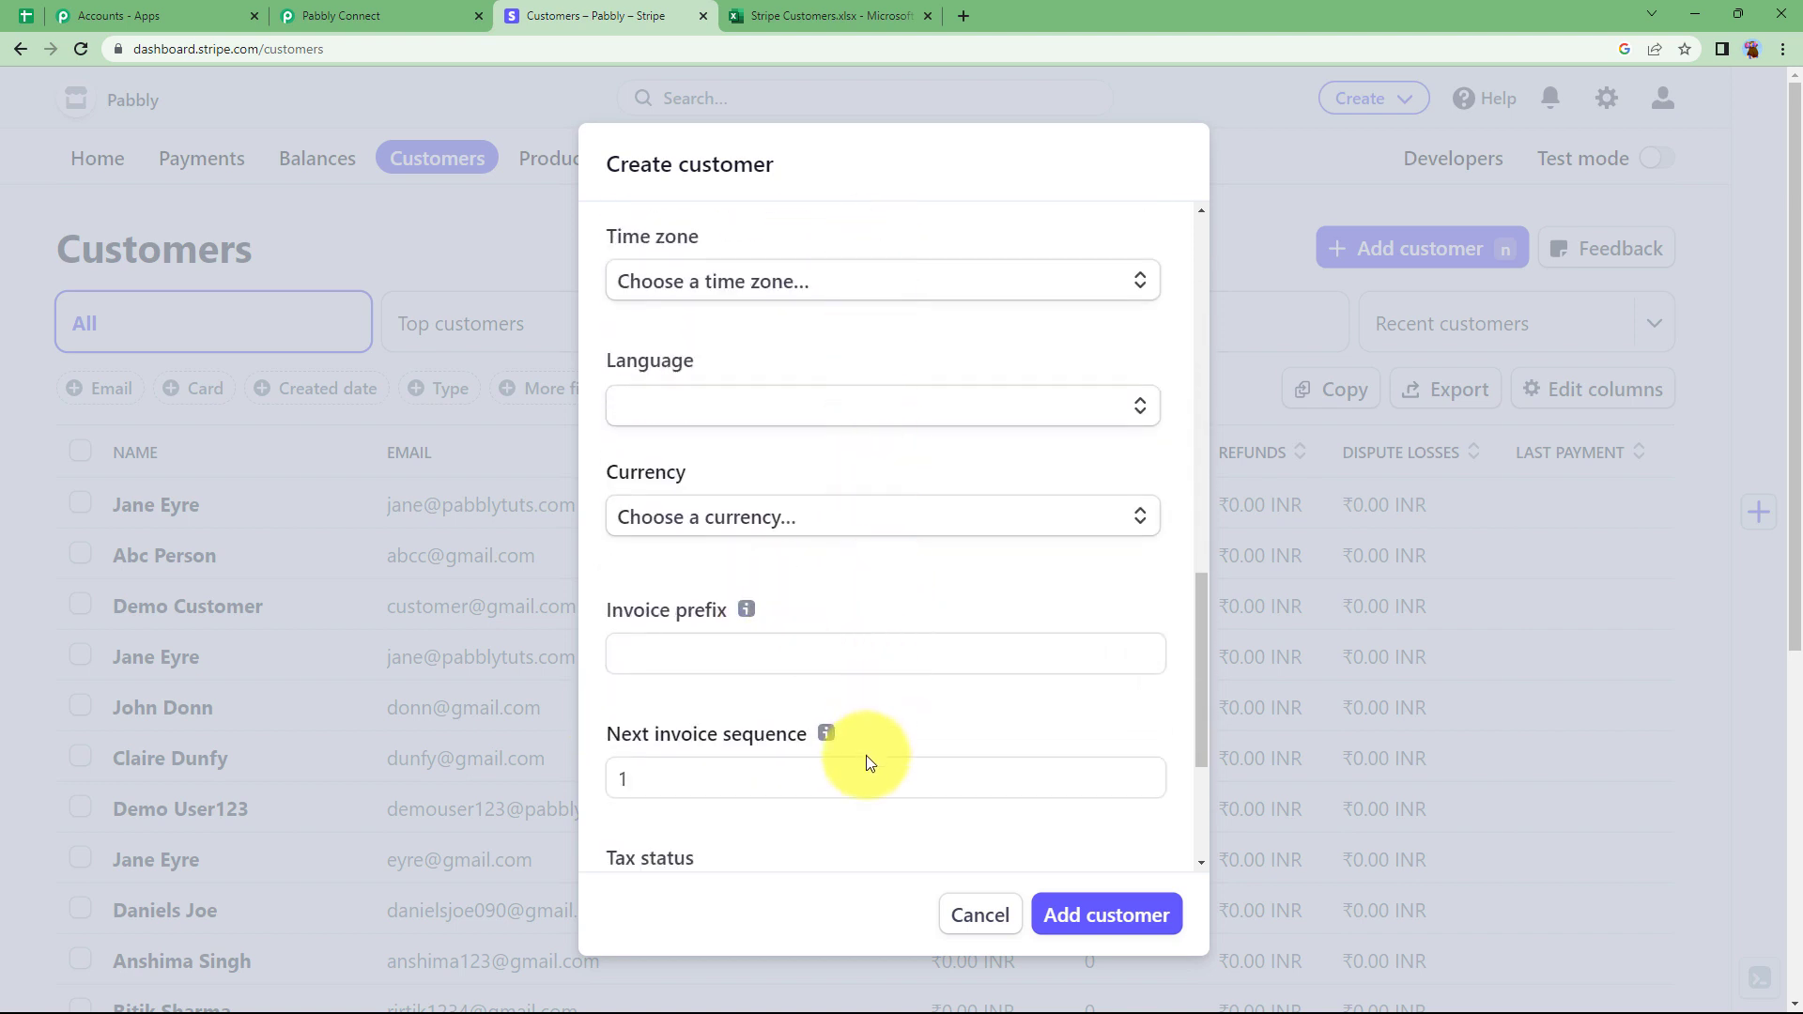
scroll(855, 622, up, 4)
scroll(853, 618, up, 10)
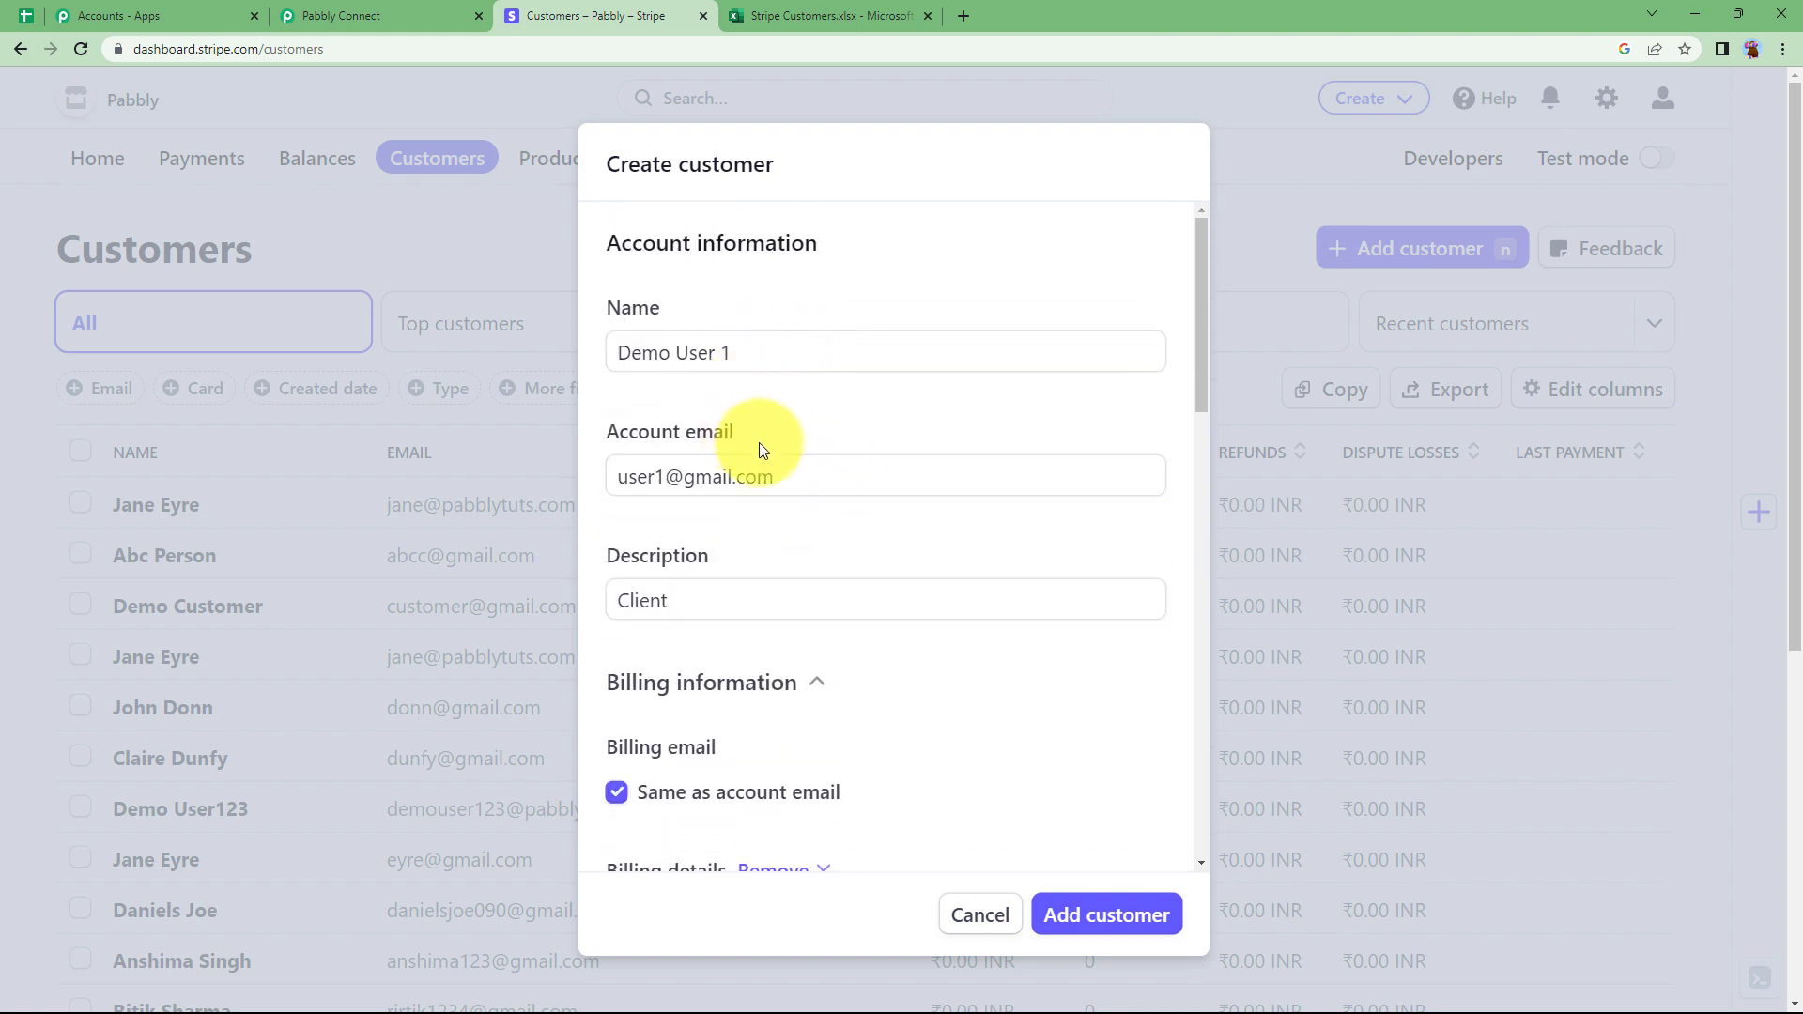
scroll(780, 477, down, 15)
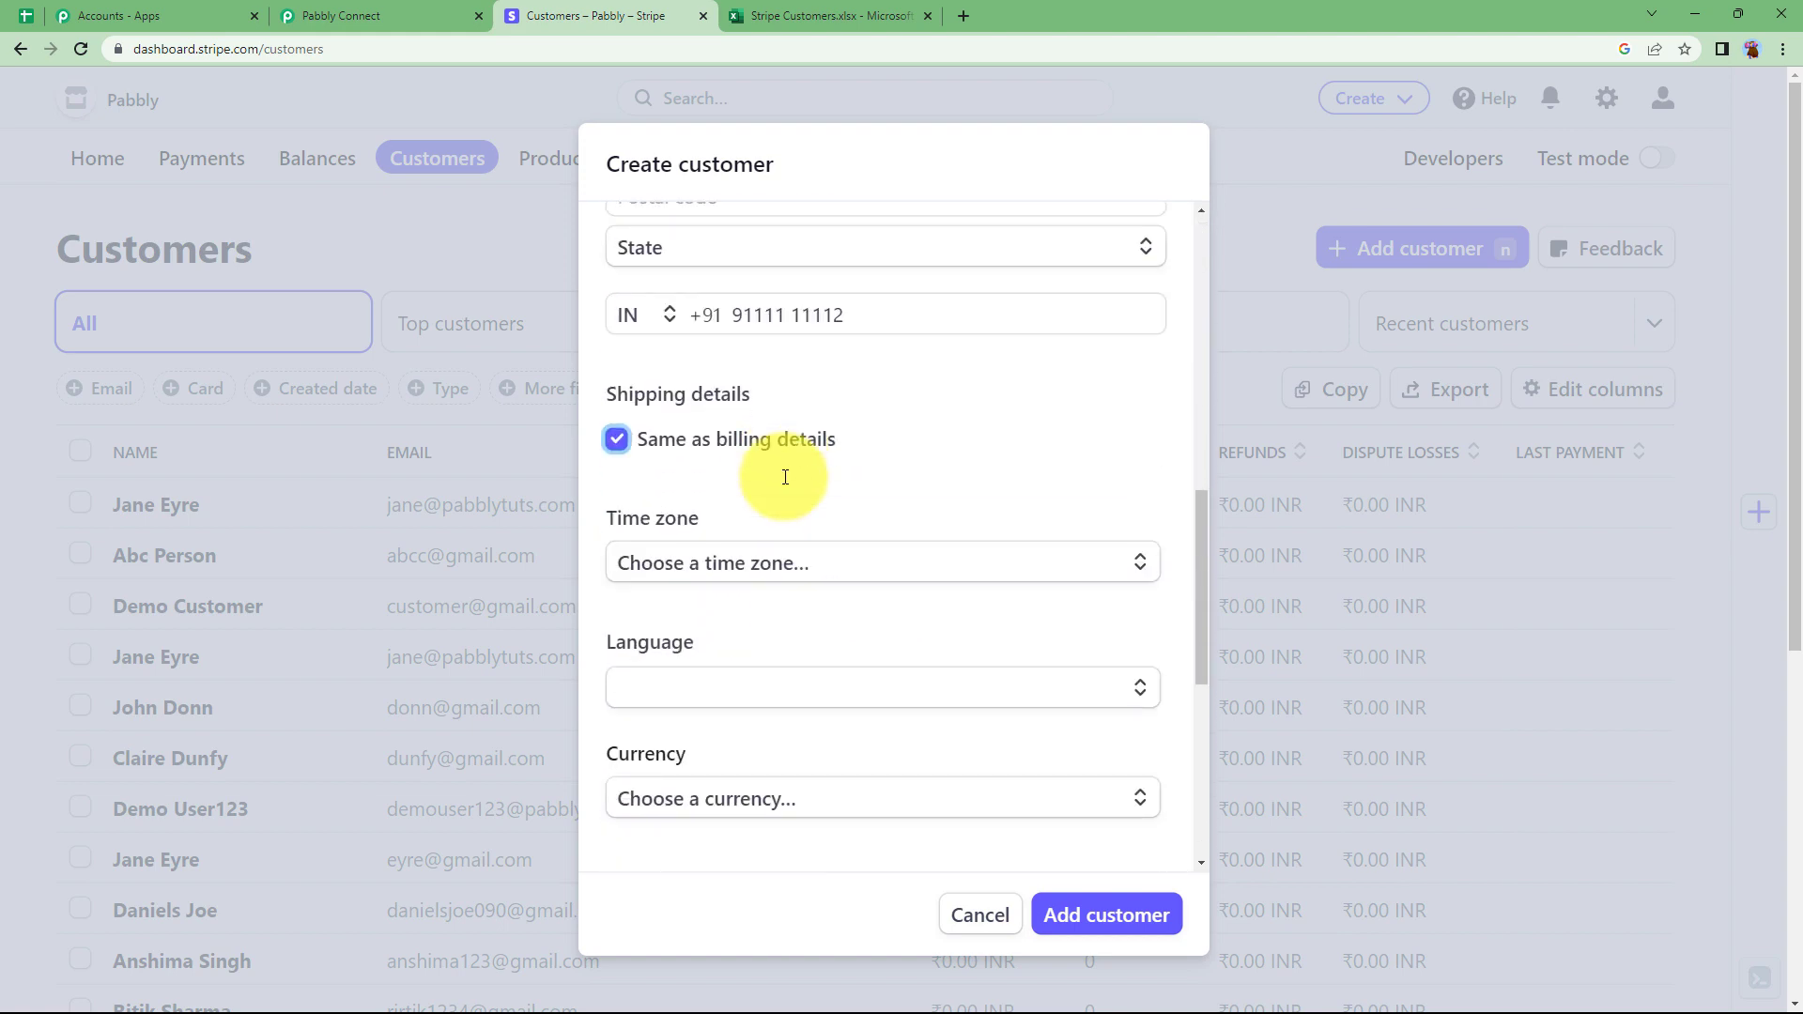
click(1092, 917)
click(340, 16)
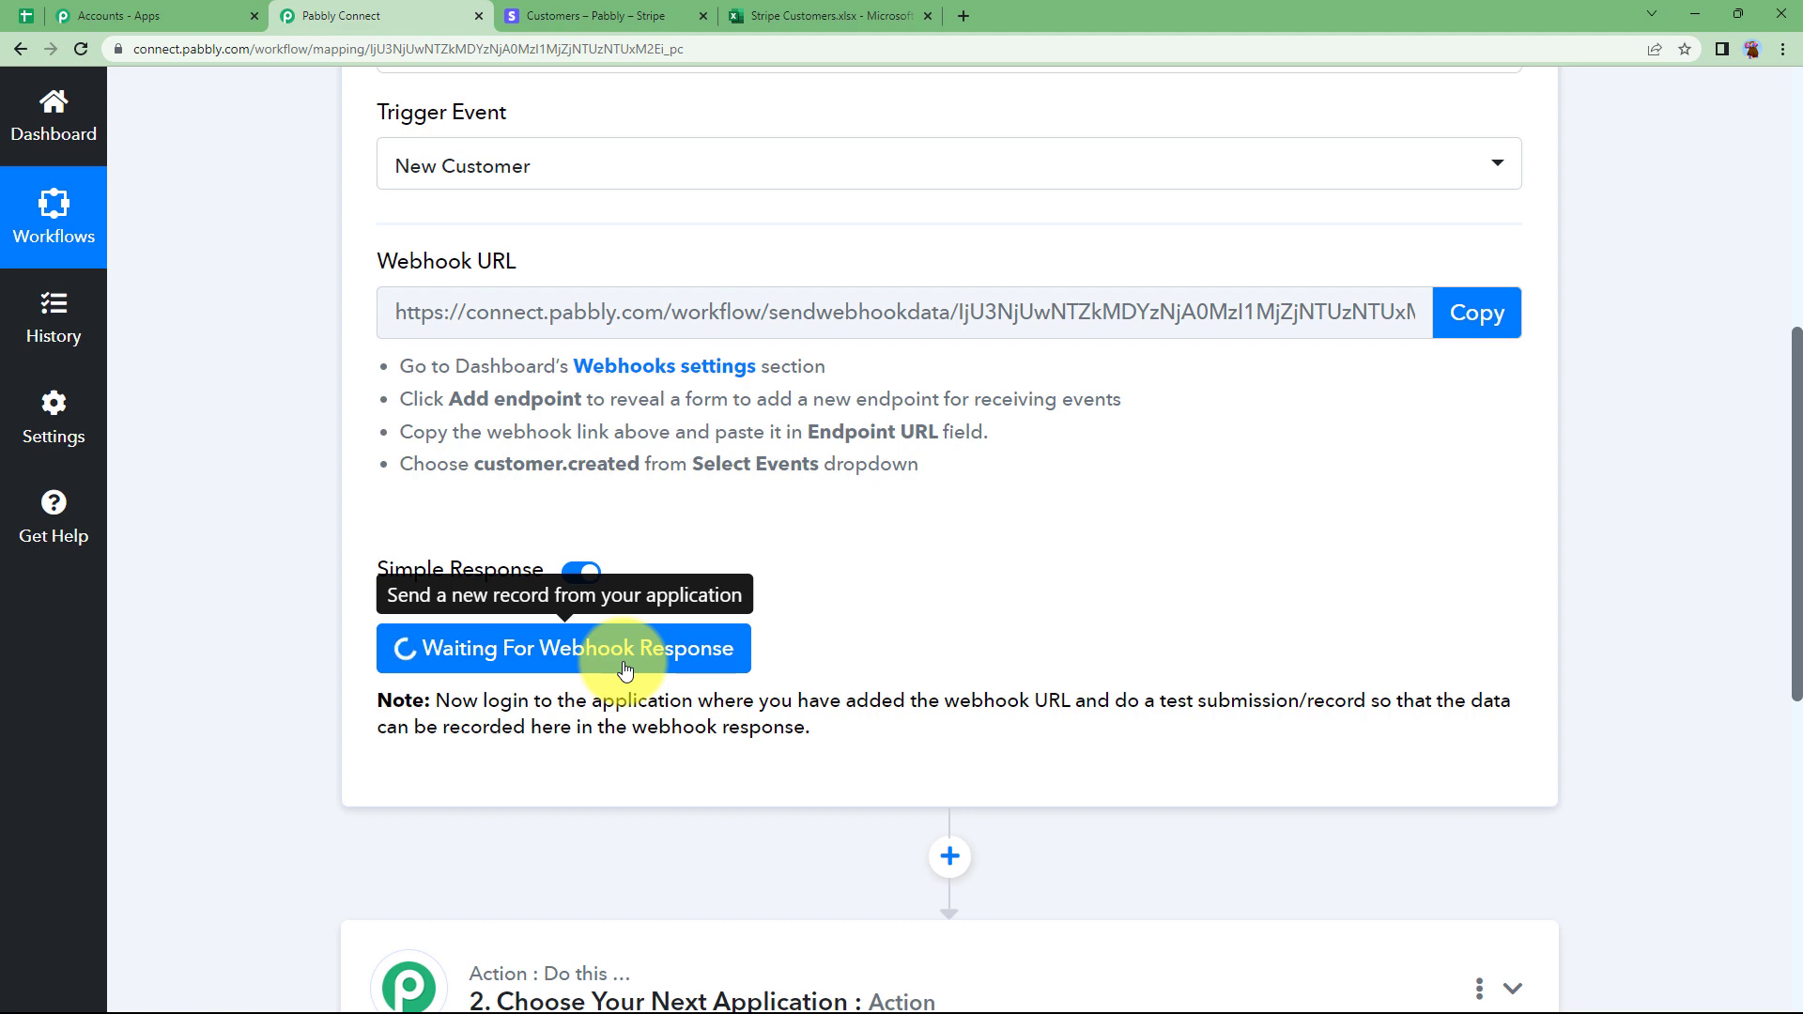
Scroll through the captured customer.created response fields, then collapse the Stripe trigger card.
scroll(262, 737, down, 3)
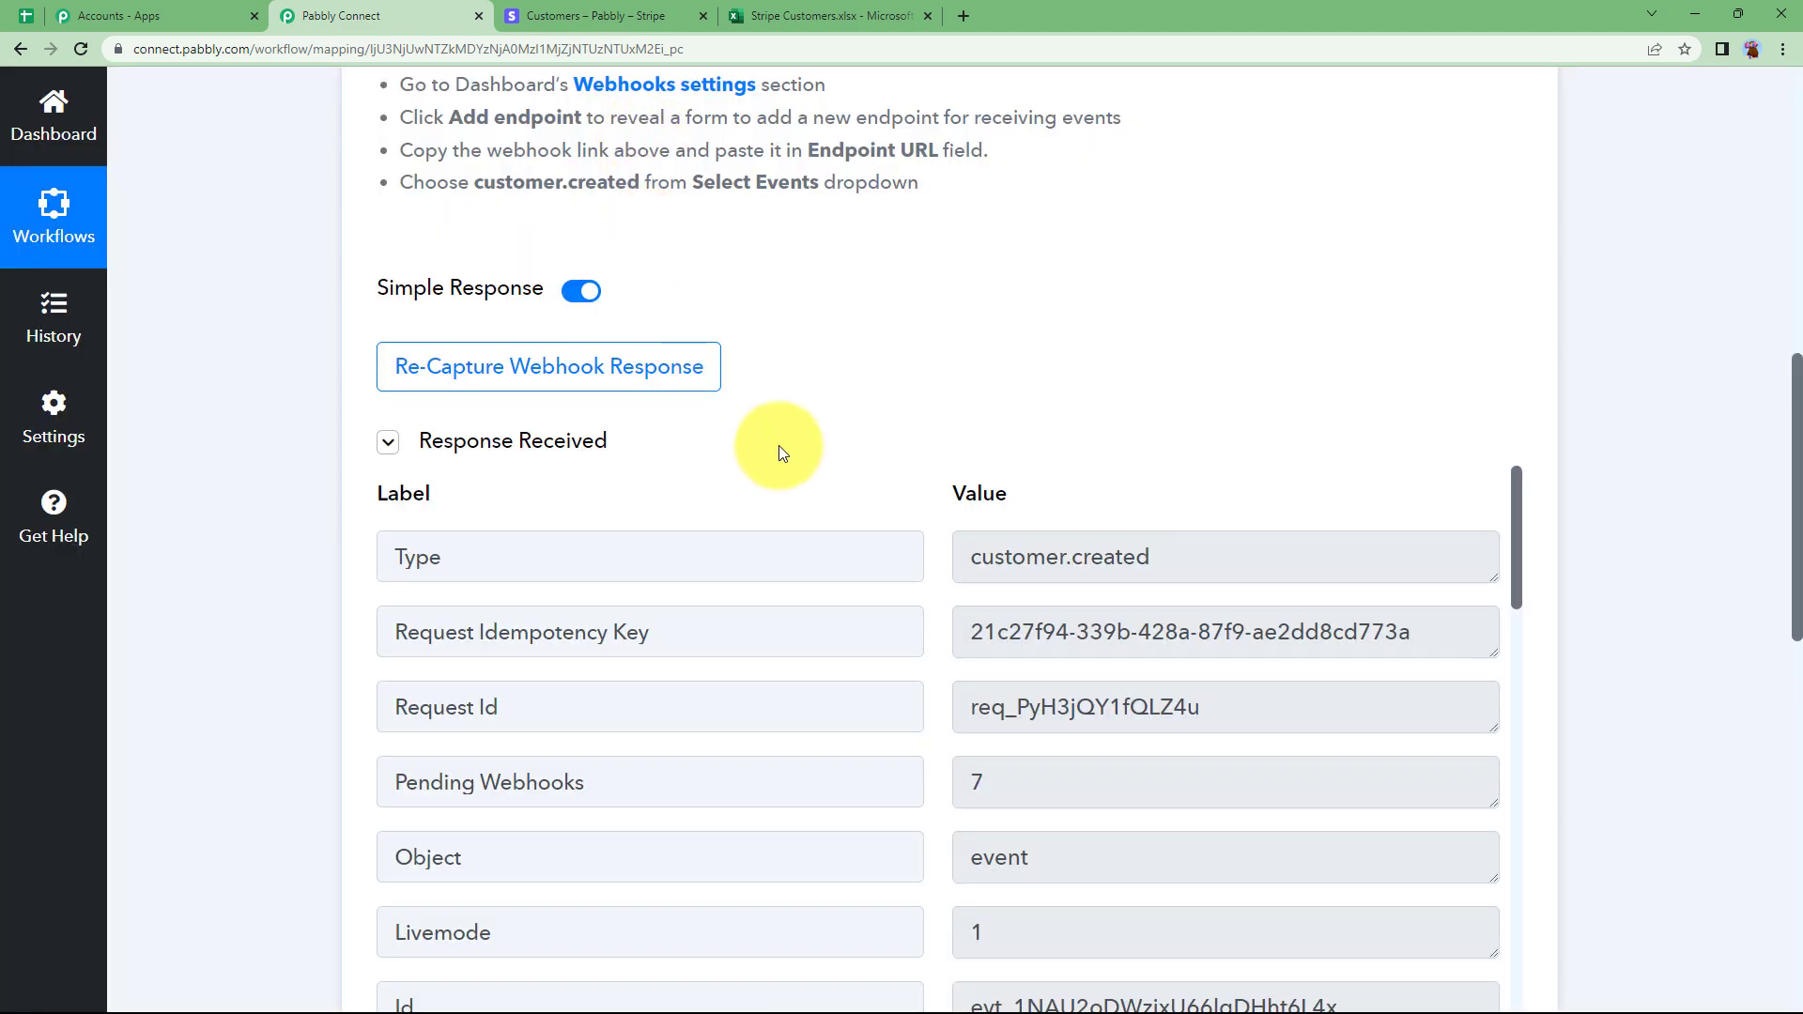
scroll(893, 564, down, 3)
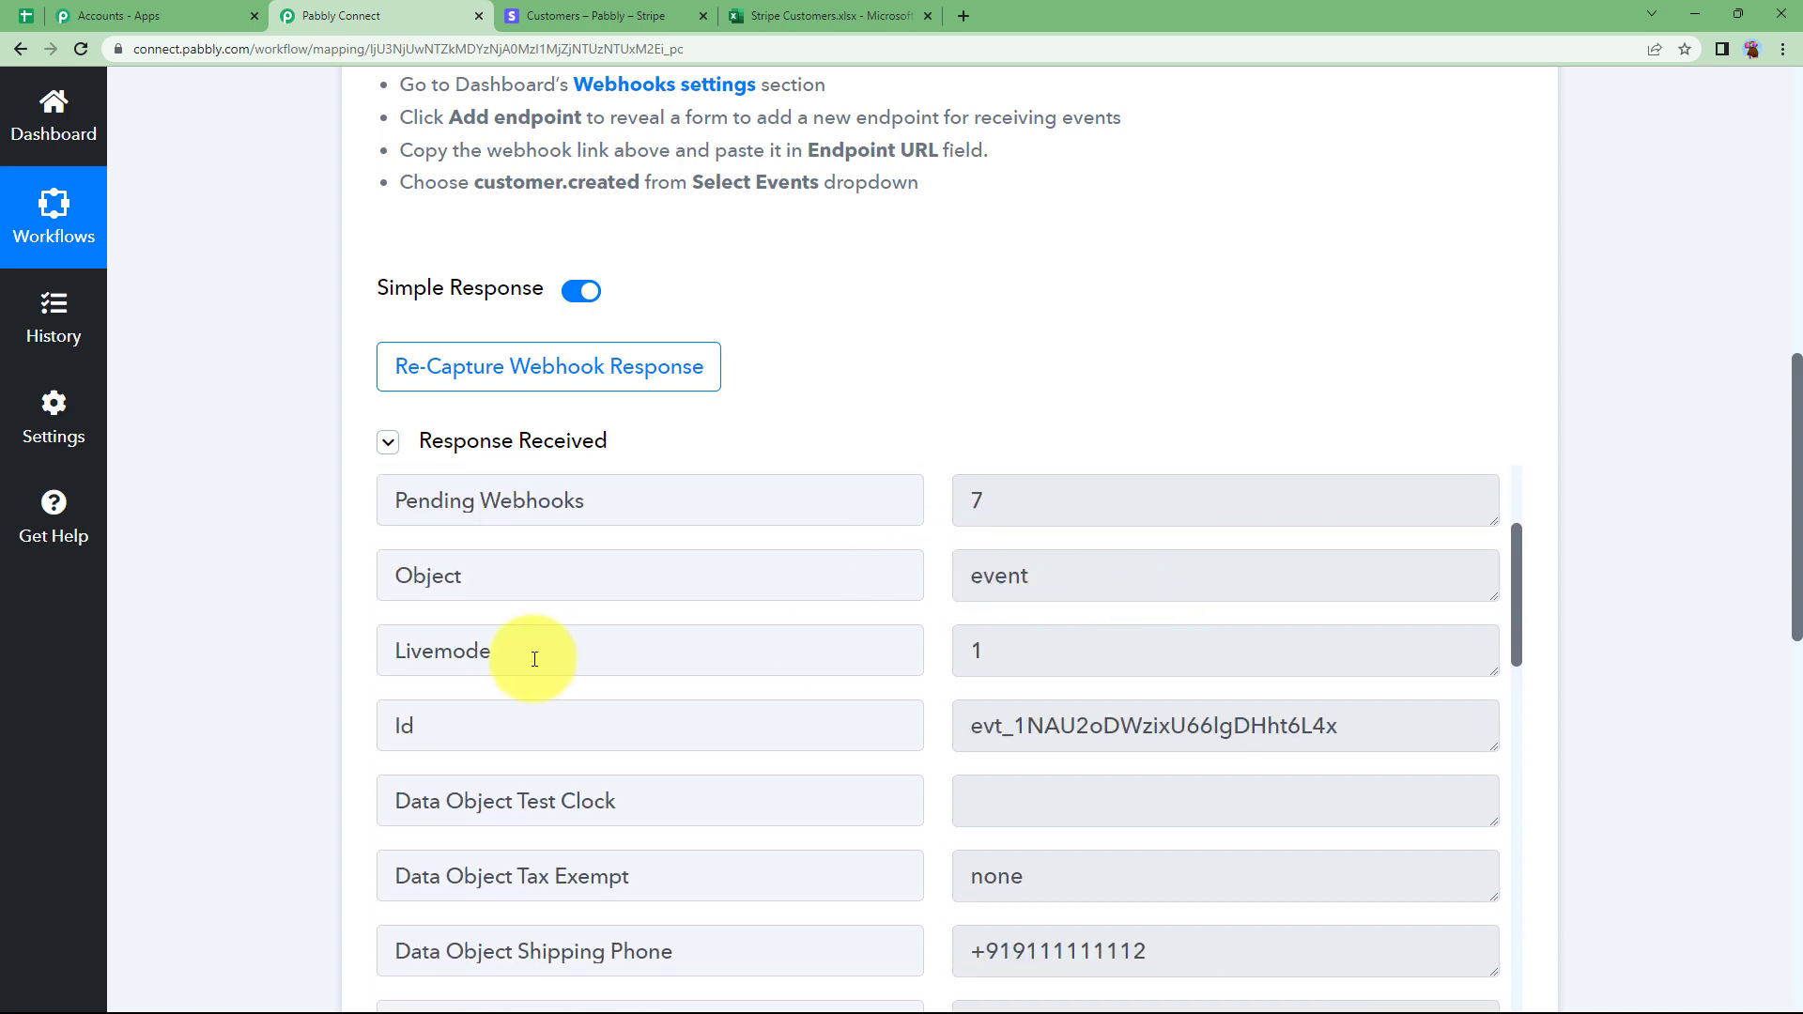
scroll(213, 616, down, 3)
drag(1199, 690, 1147, 737)
scroll(1157, 711, down, 5)
scroll(1128, 672, down, 10)
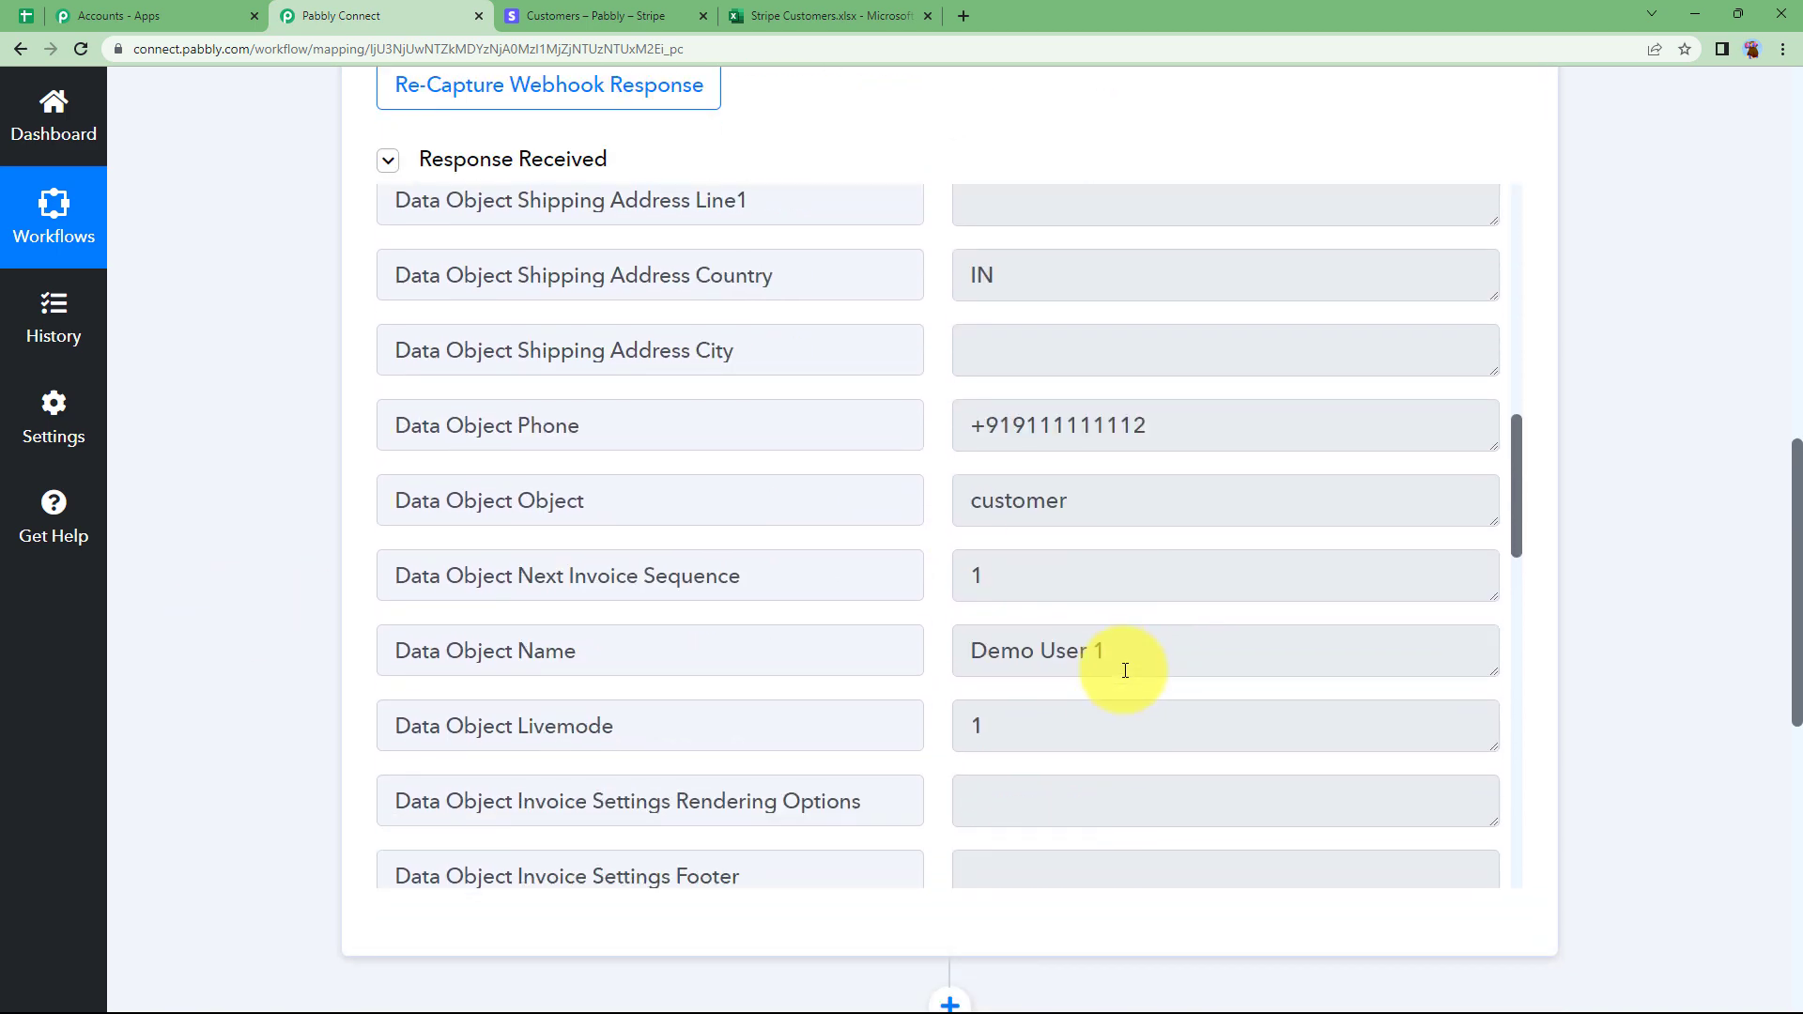
scroll(1186, 674, down, 5)
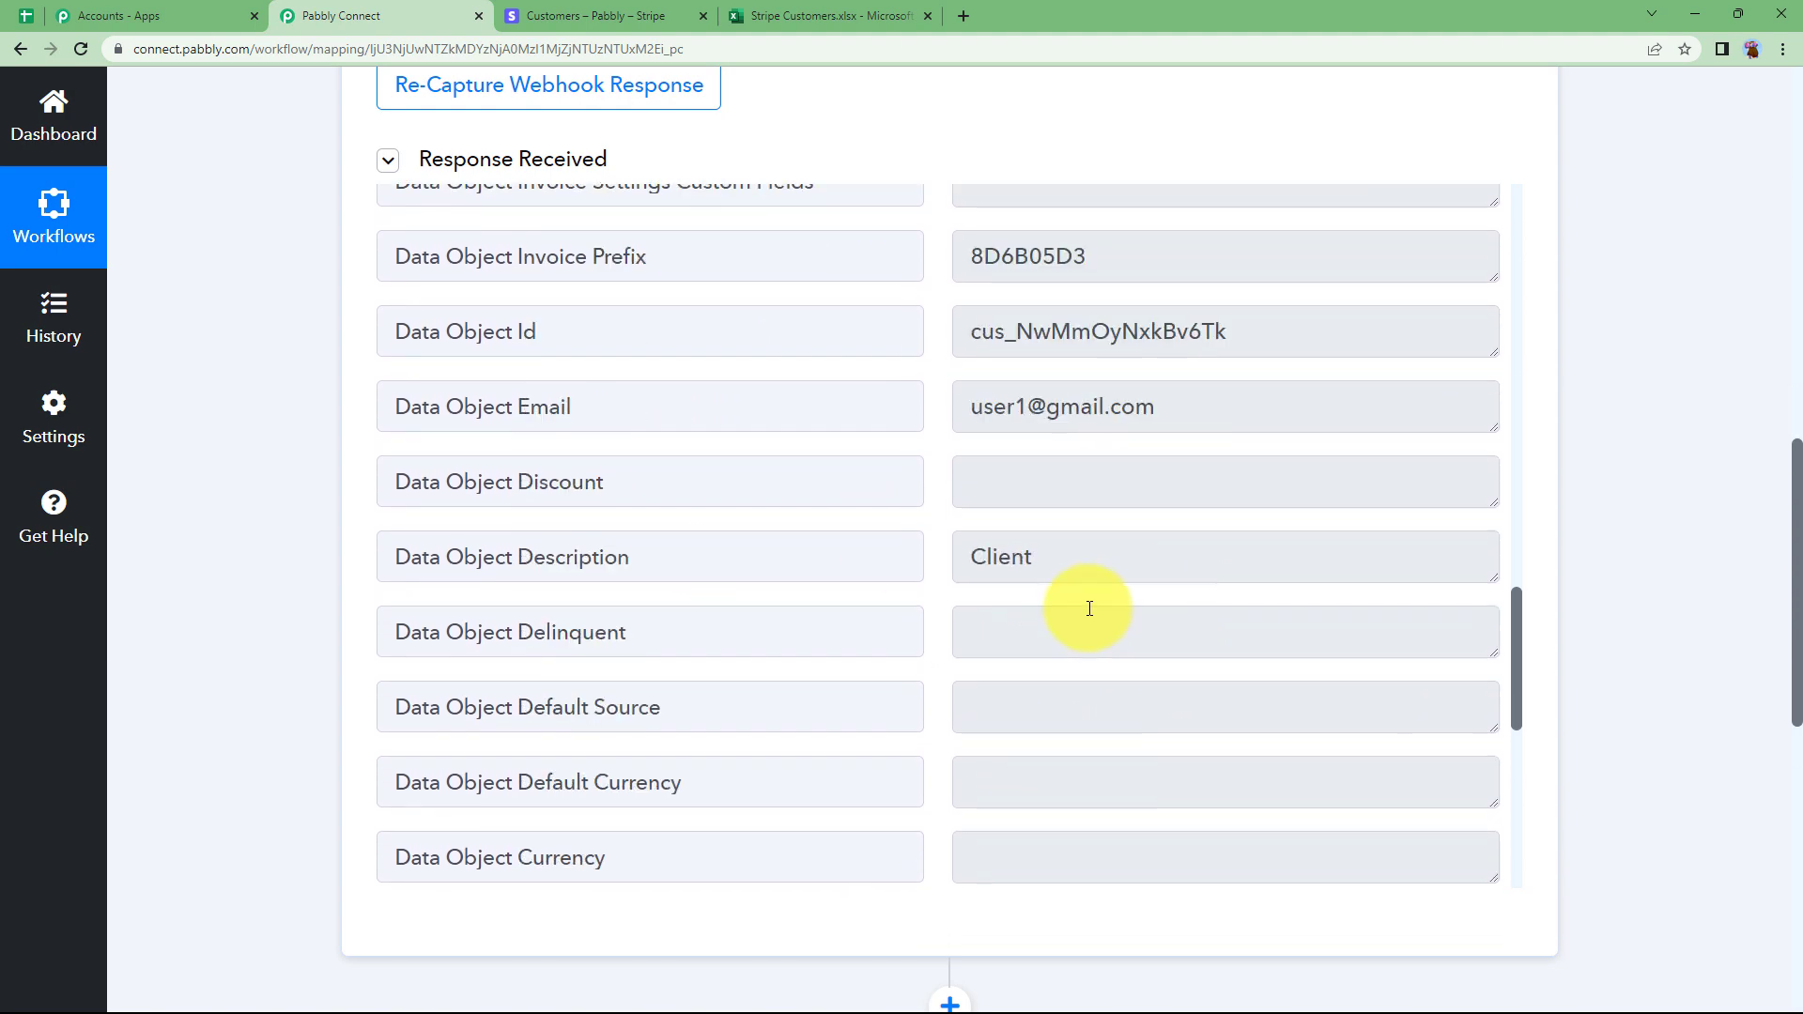
scroll(318, 634, up, 4)
scroll(318, 634, up, 8)
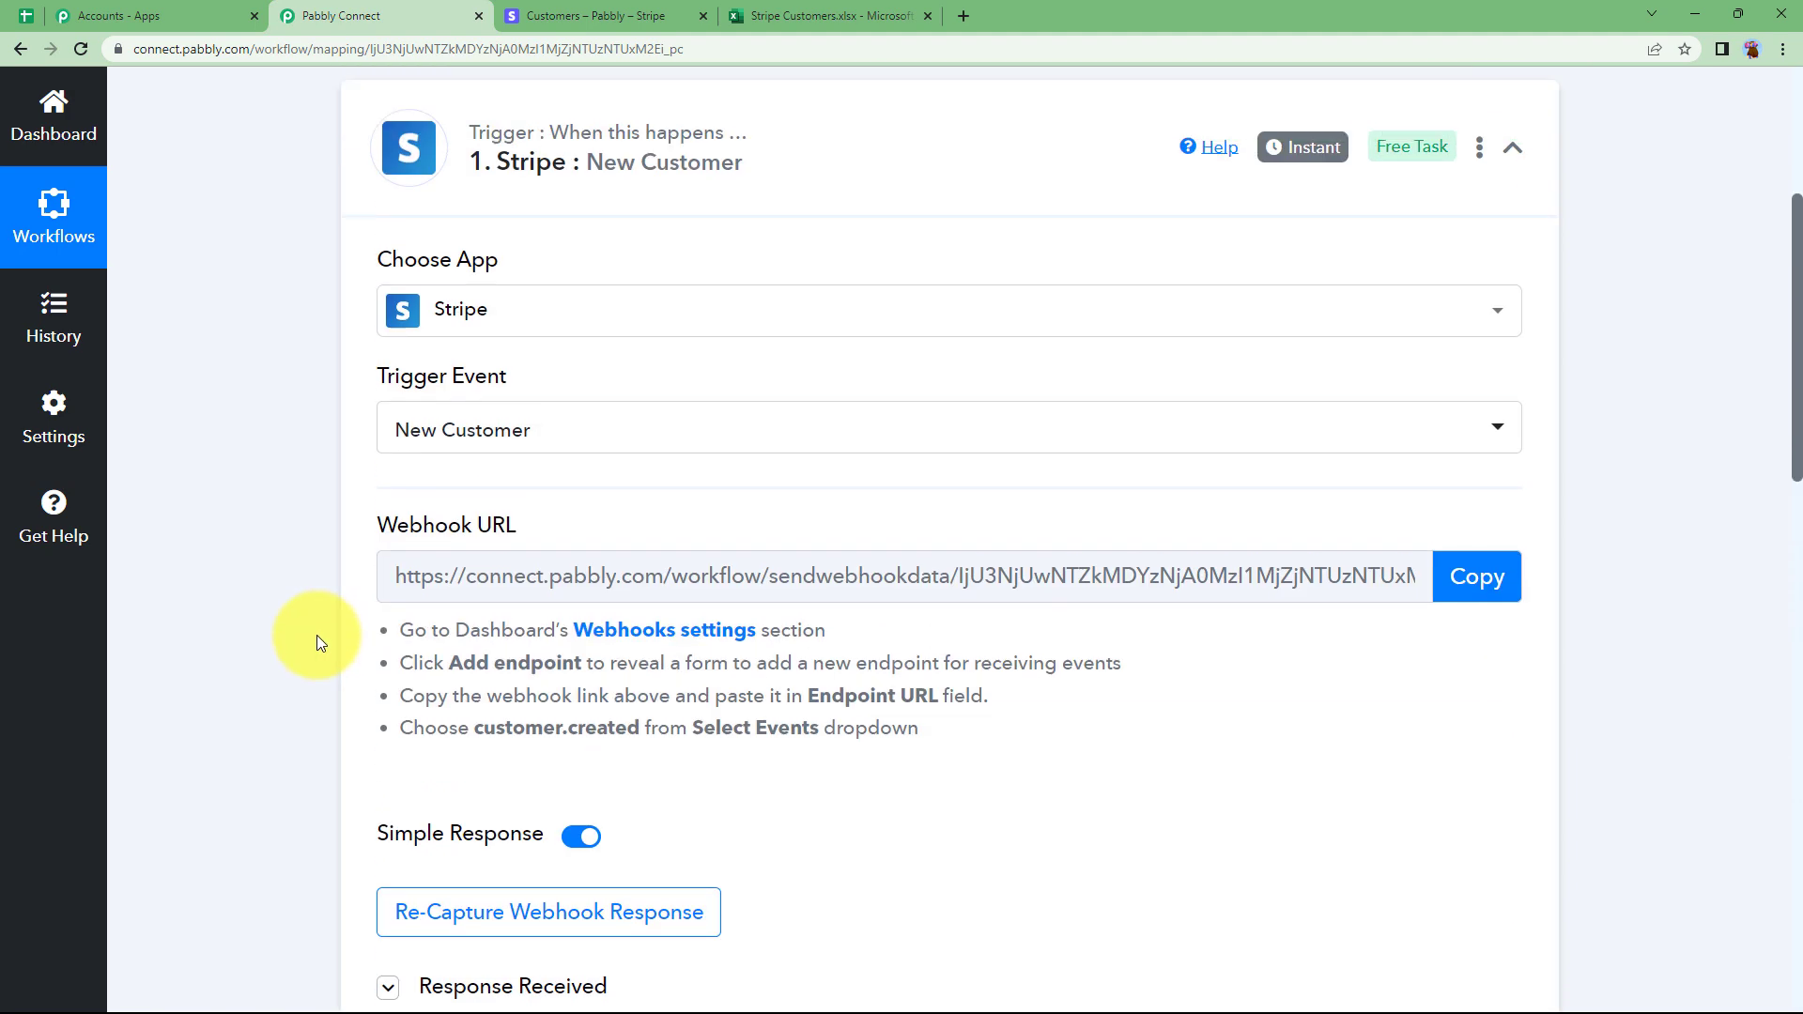
click(515, 495)
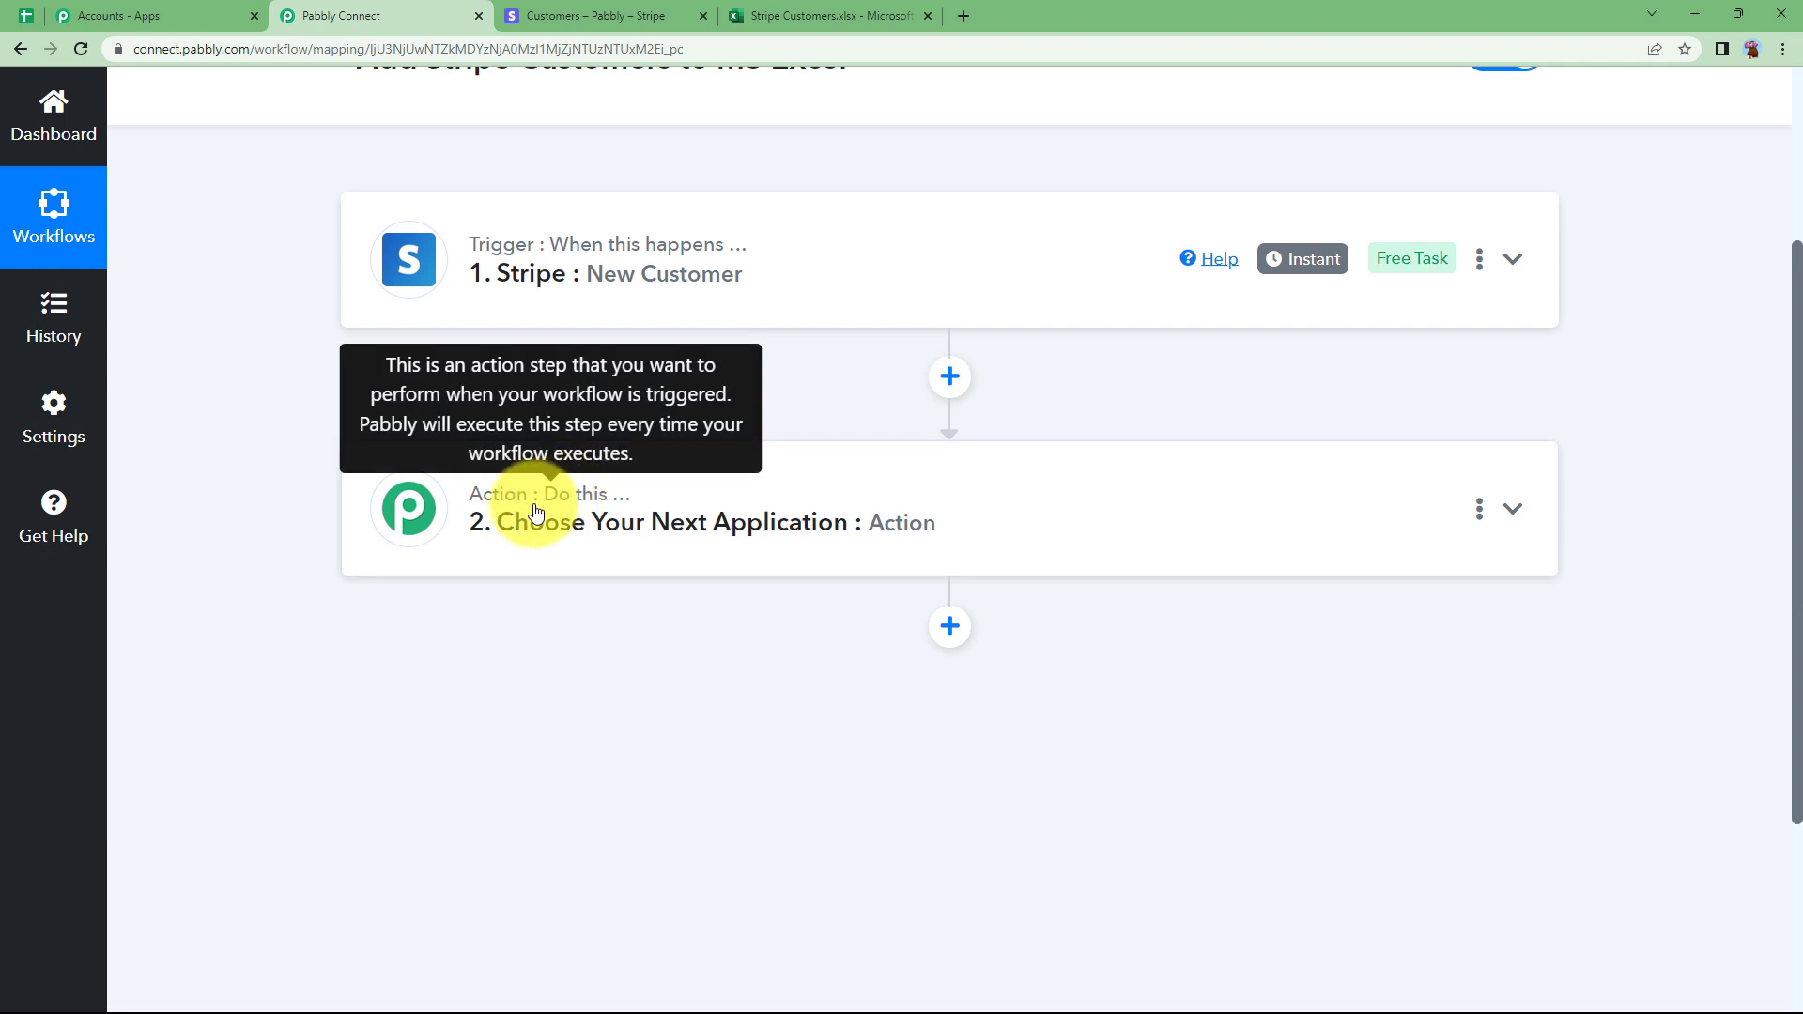
Expand the action step's app chooser and bring up the Stripe Customers.xlsx workbook.
click(505, 513)
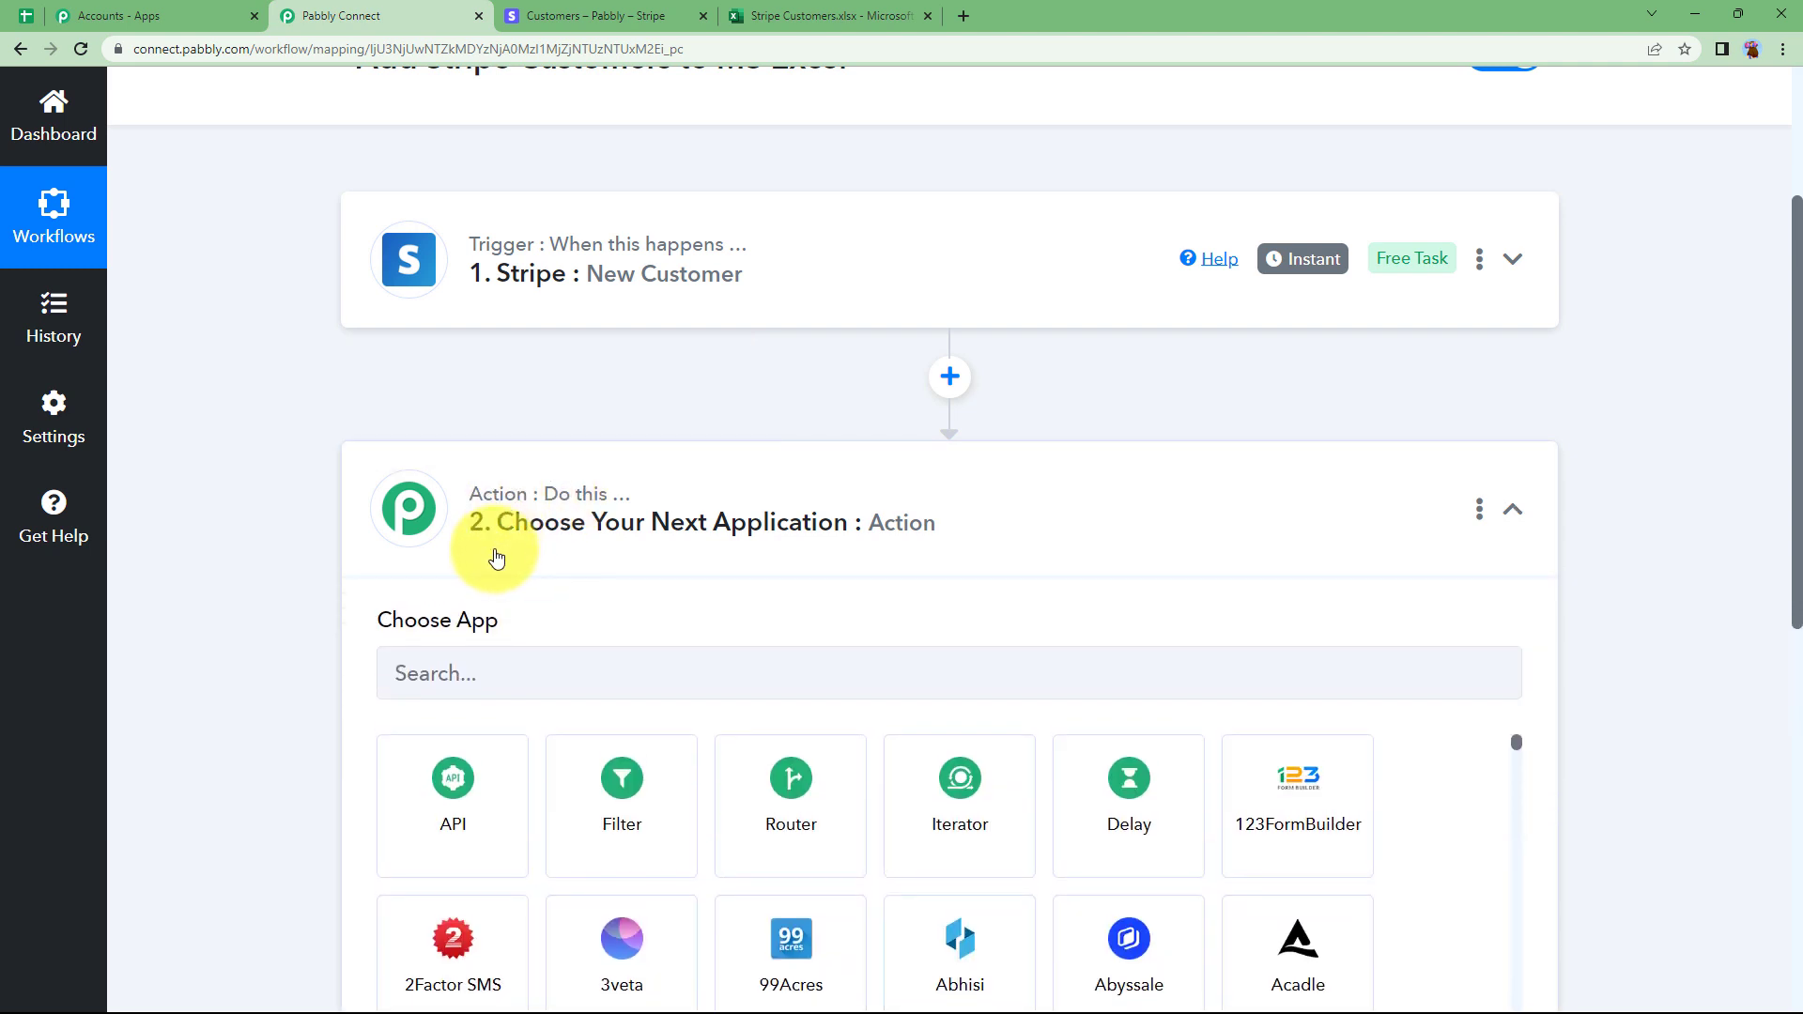
click(815, 13)
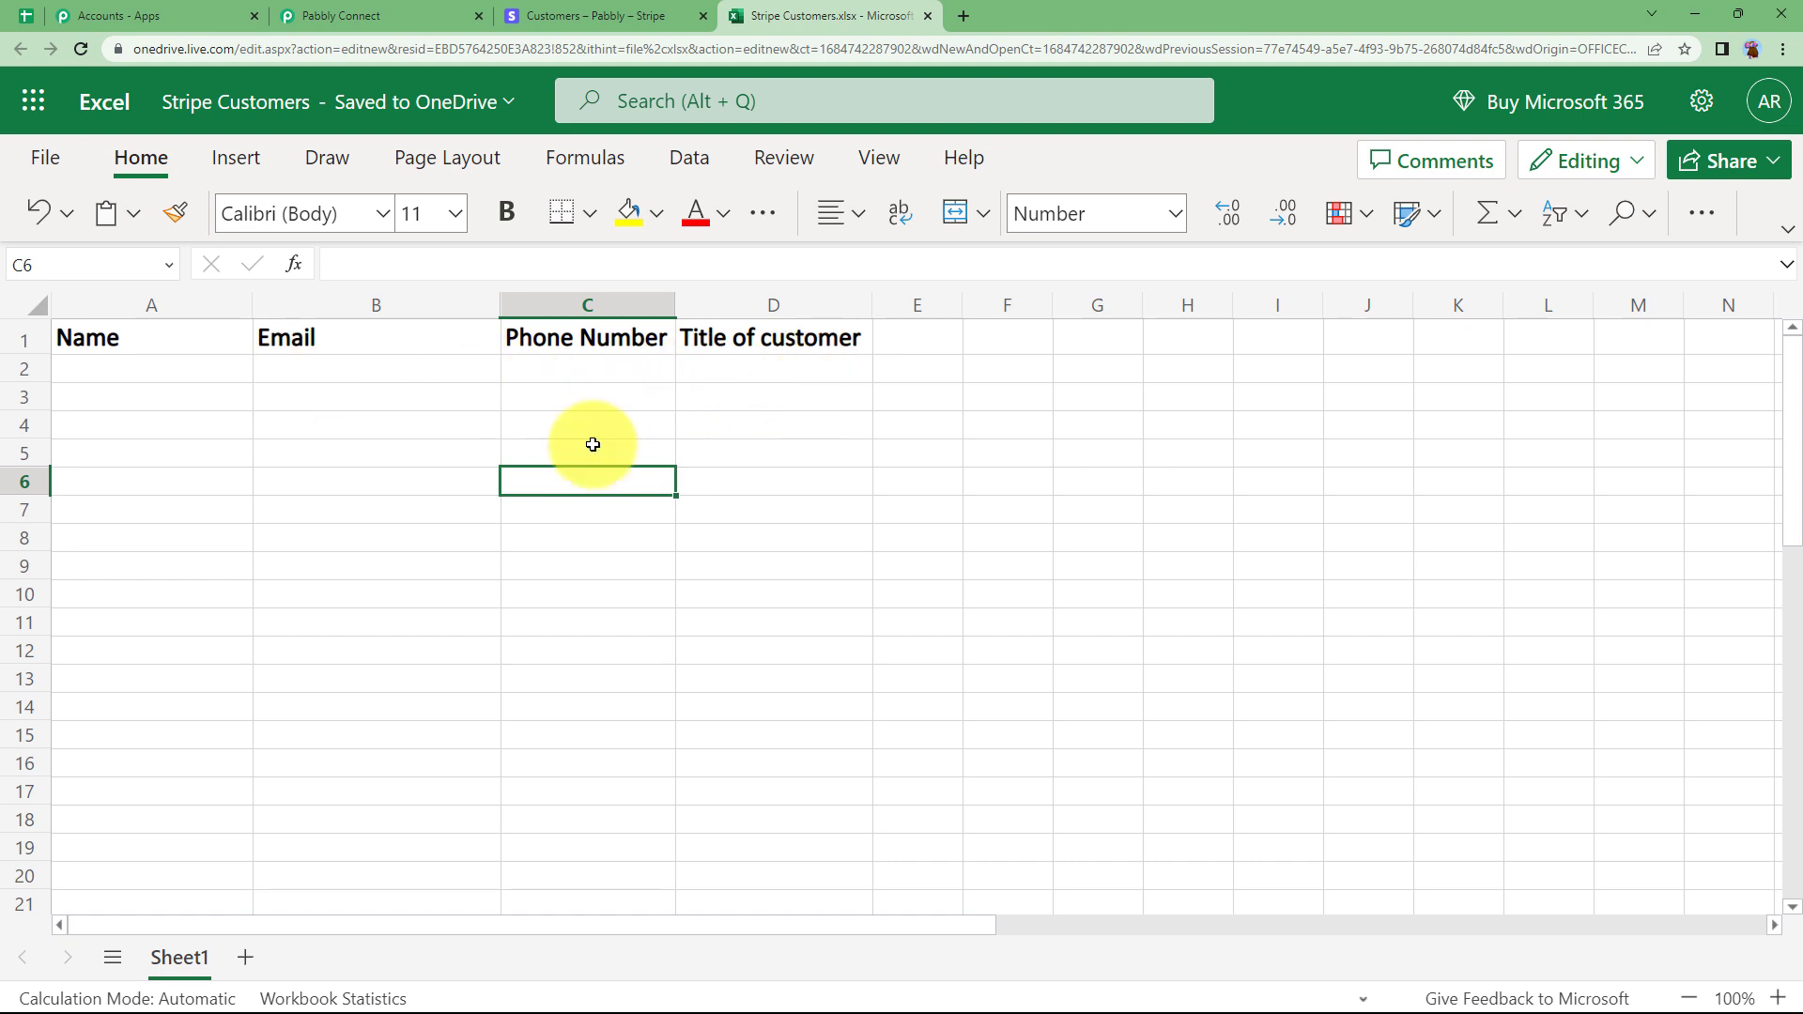
Check the Name, Email, Phone Number and Title columns below row 1, then return to Pabbly Connect.
click(211, 373)
click(280, 374)
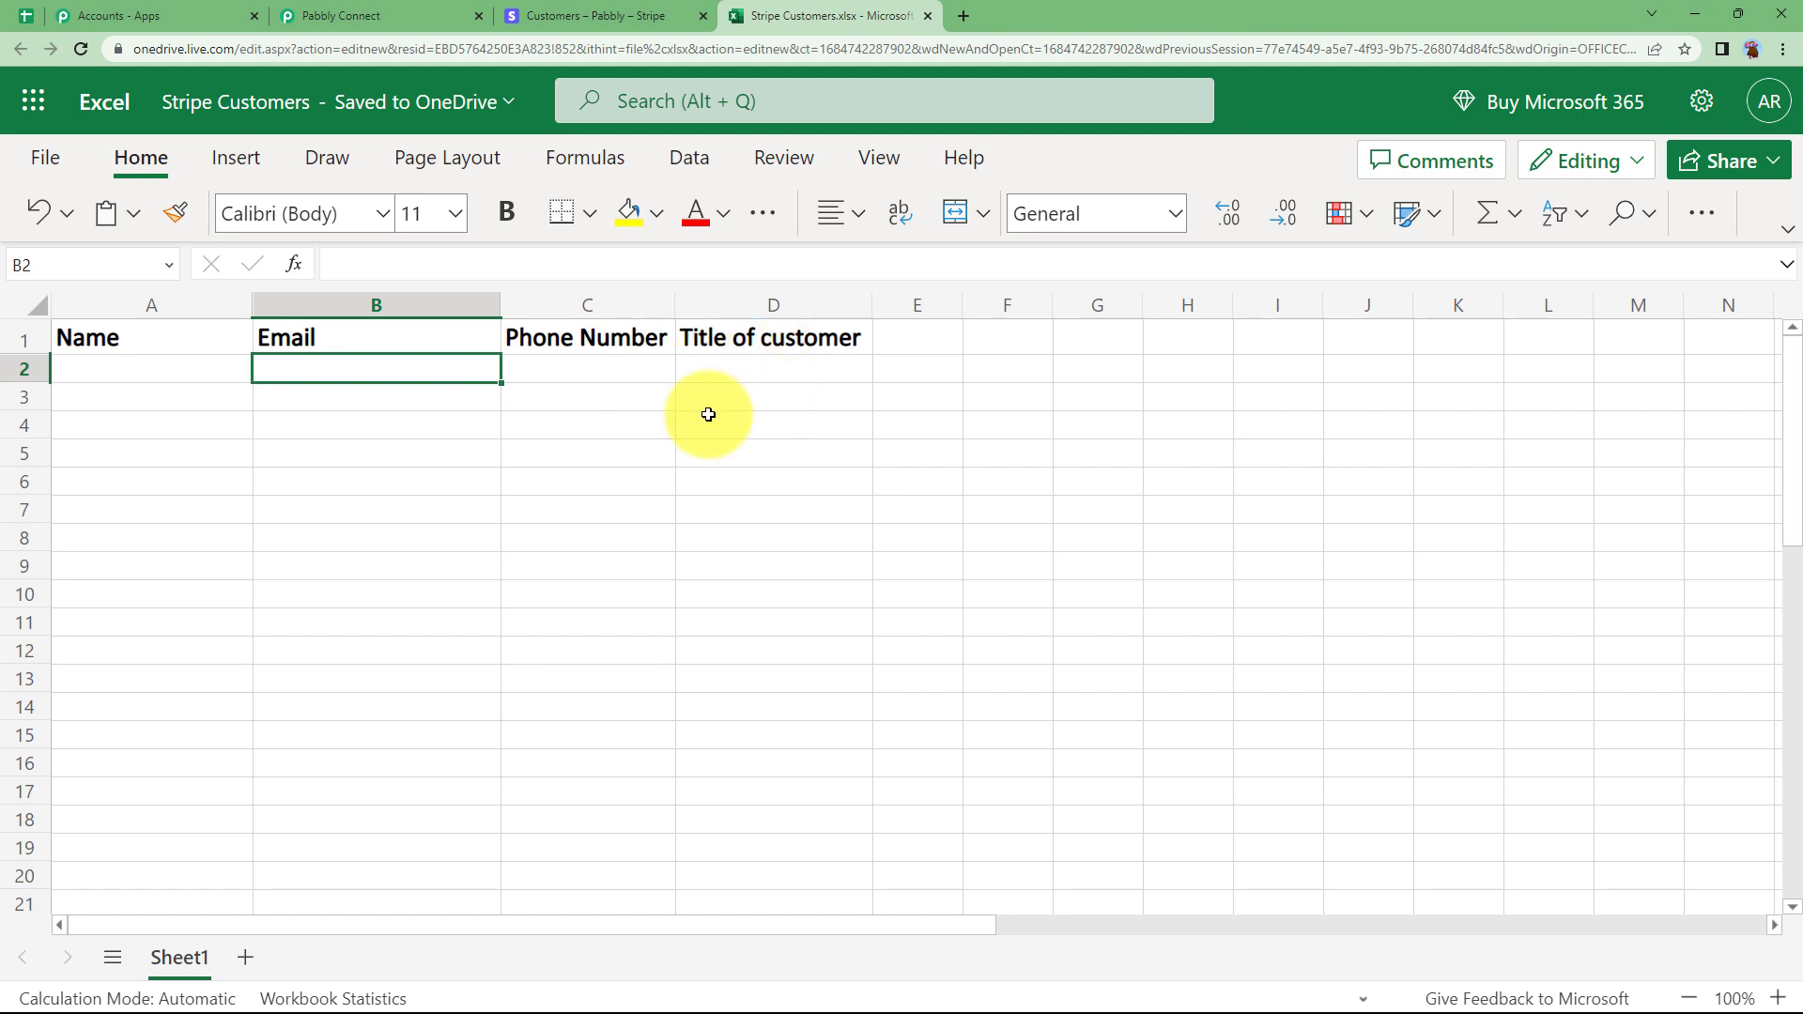
click(372, 20)
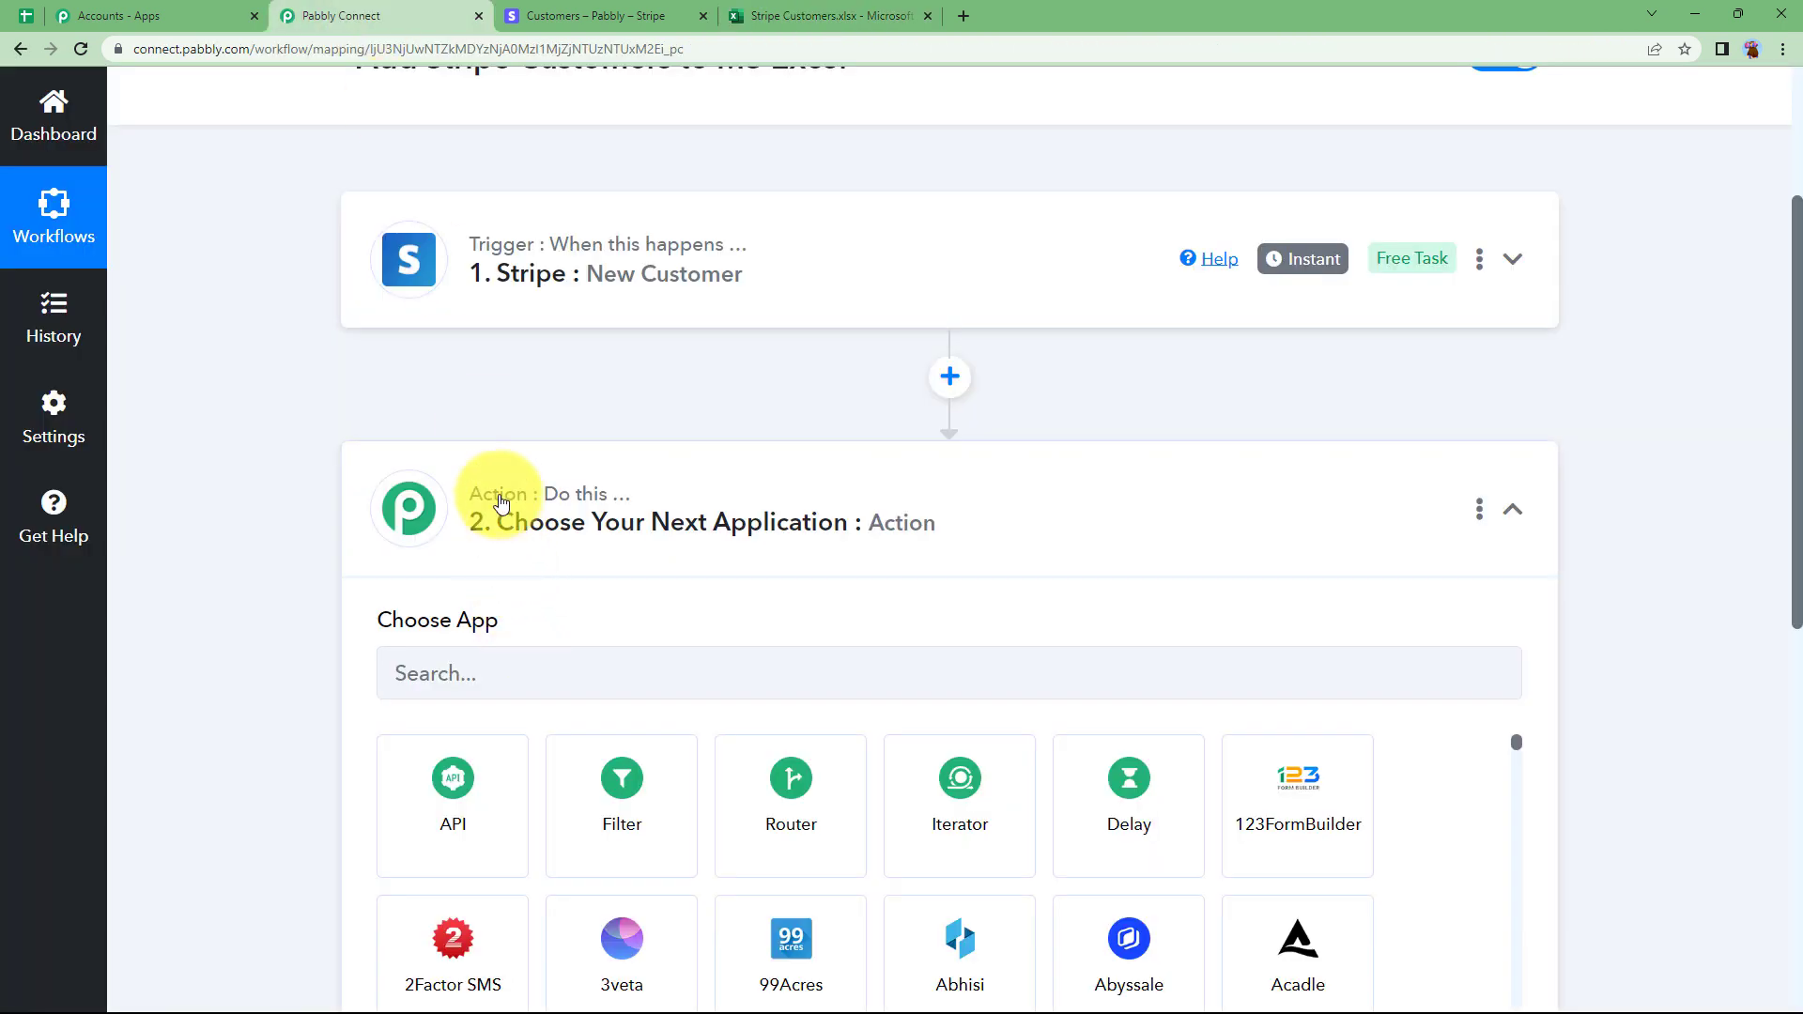
Set the action step to Microsoft Excel with the Add Row To Worksheet event.
click(642, 320)
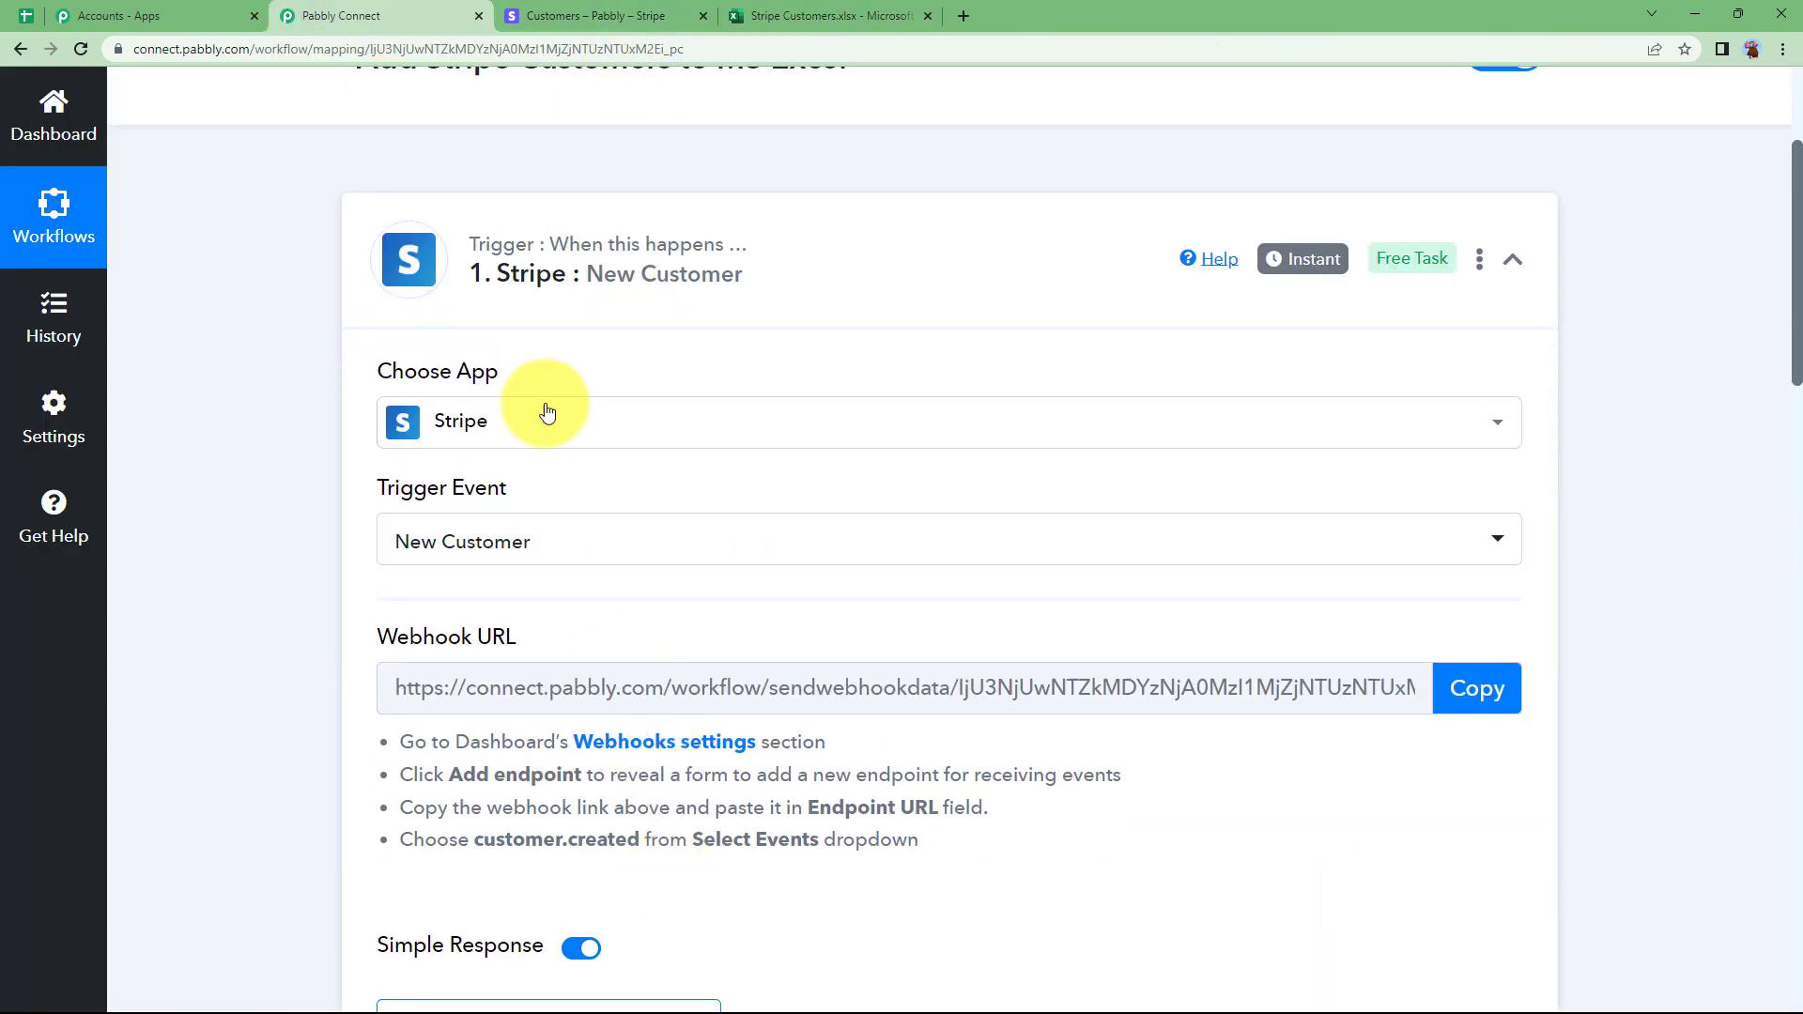
click(573, 270)
scroll(423, 526, down, 2)
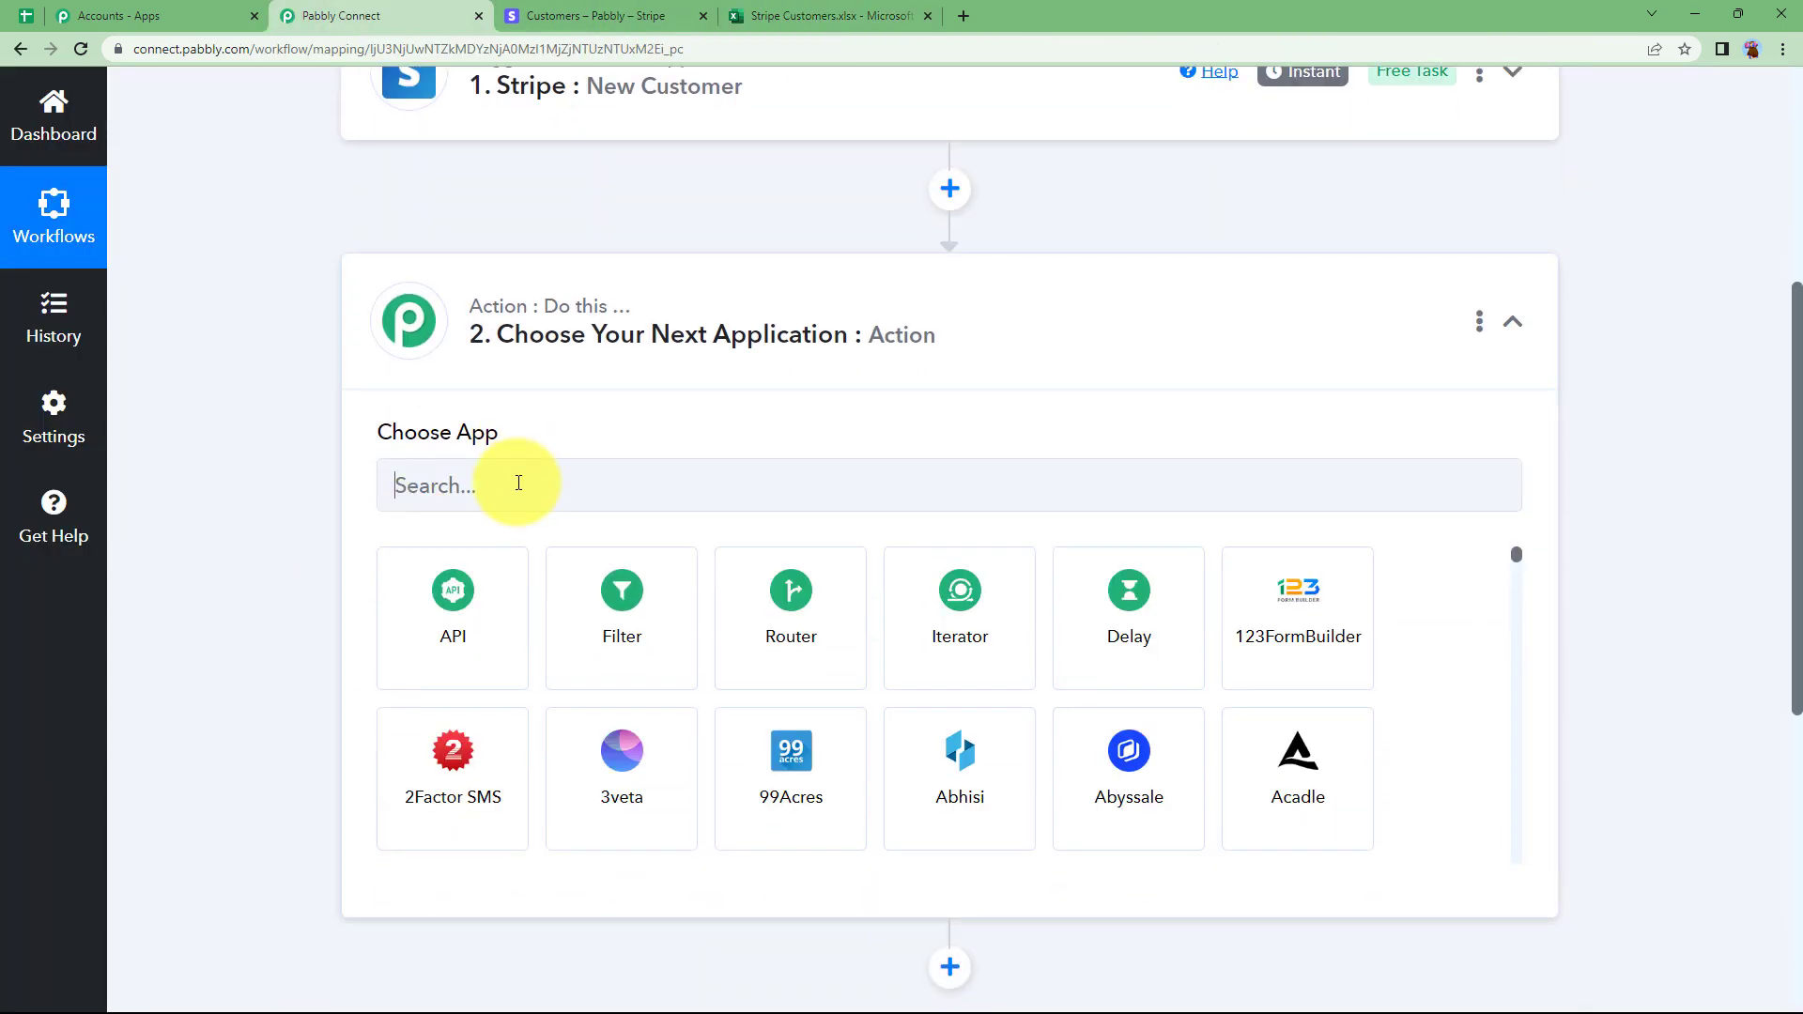
click(519, 482)
text(excel)
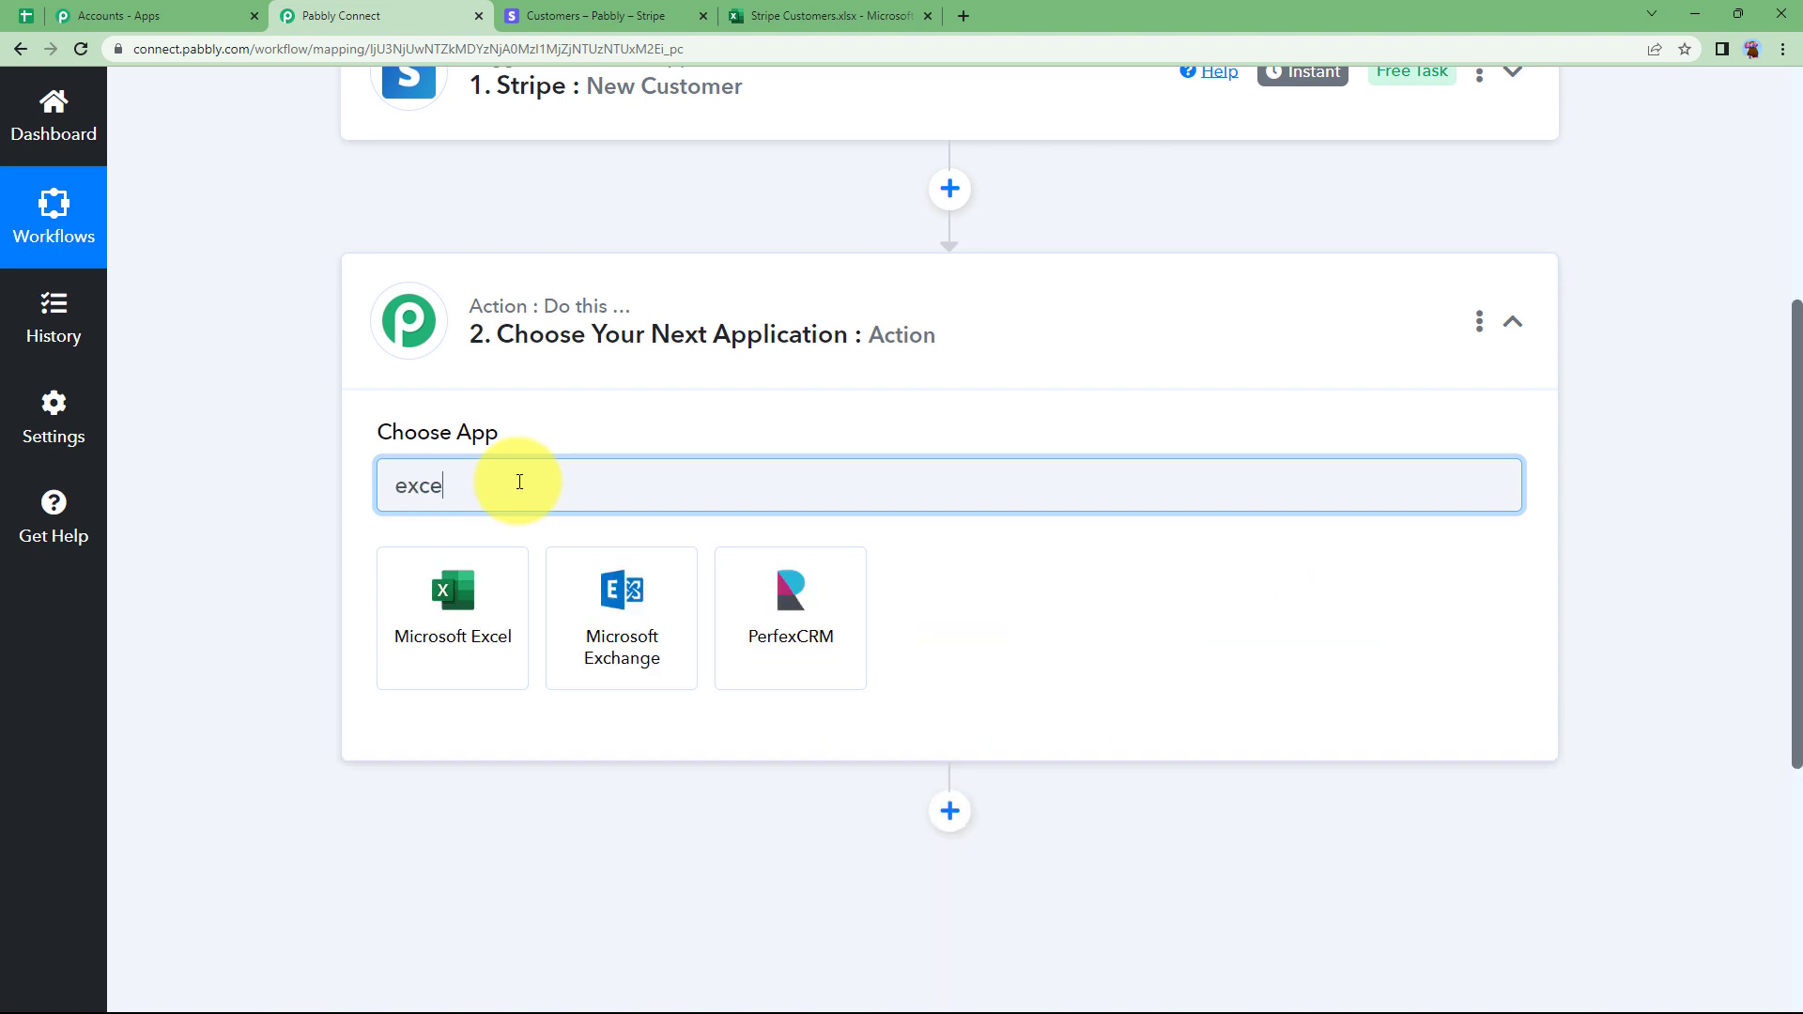
click(489, 610)
click(535, 609)
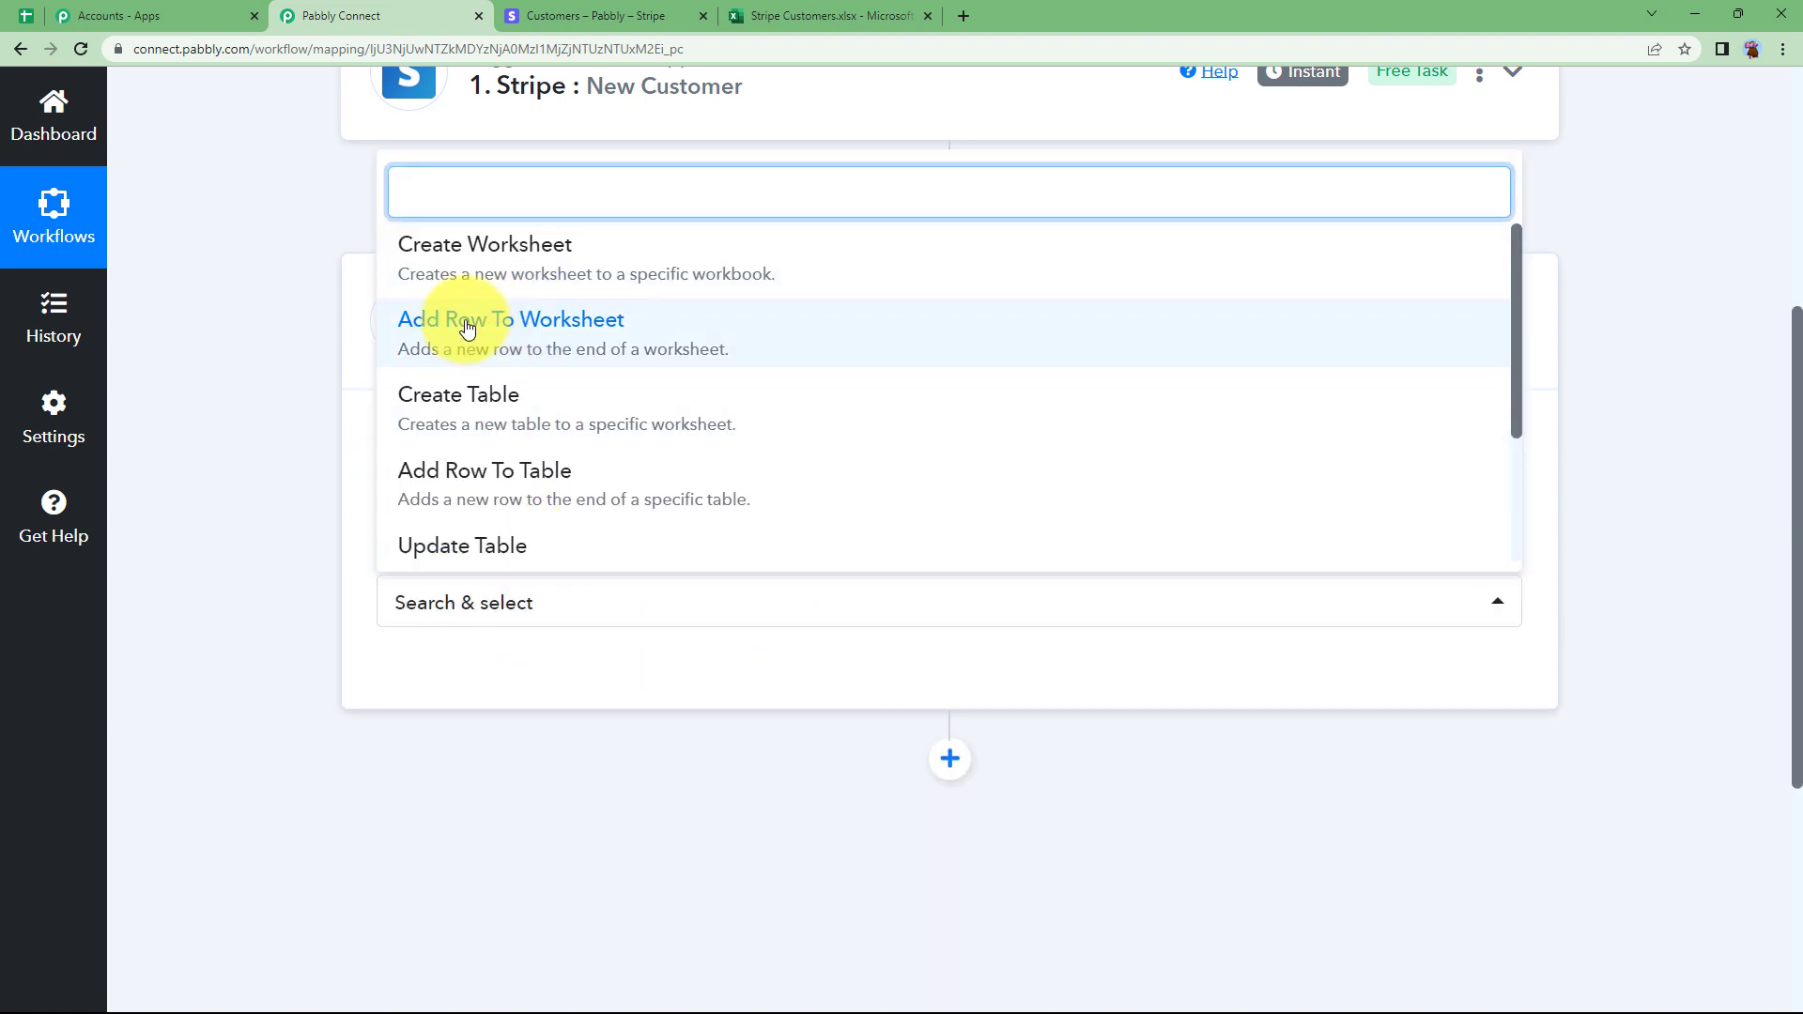
click(554, 335)
Glance at the Stripe Customers workbook, then begin connecting a Microsoft Excel account.
click(878, 15)
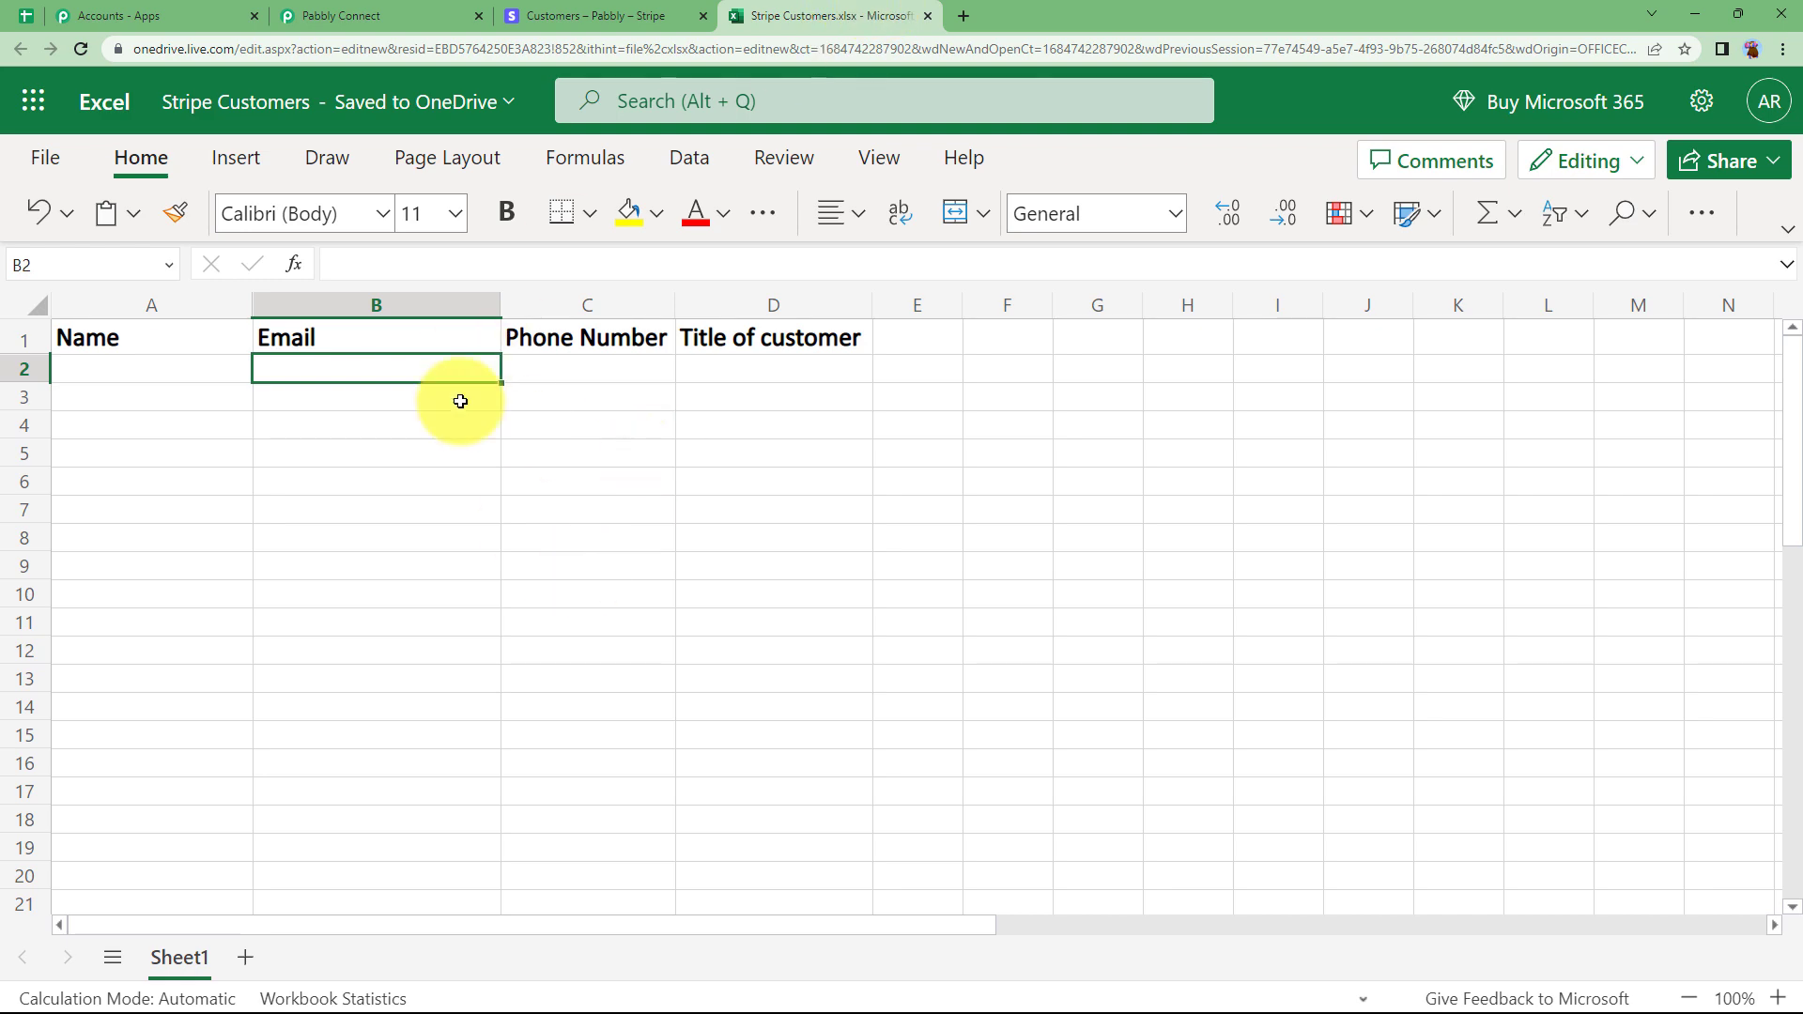
click(399, 16)
click(430, 678)
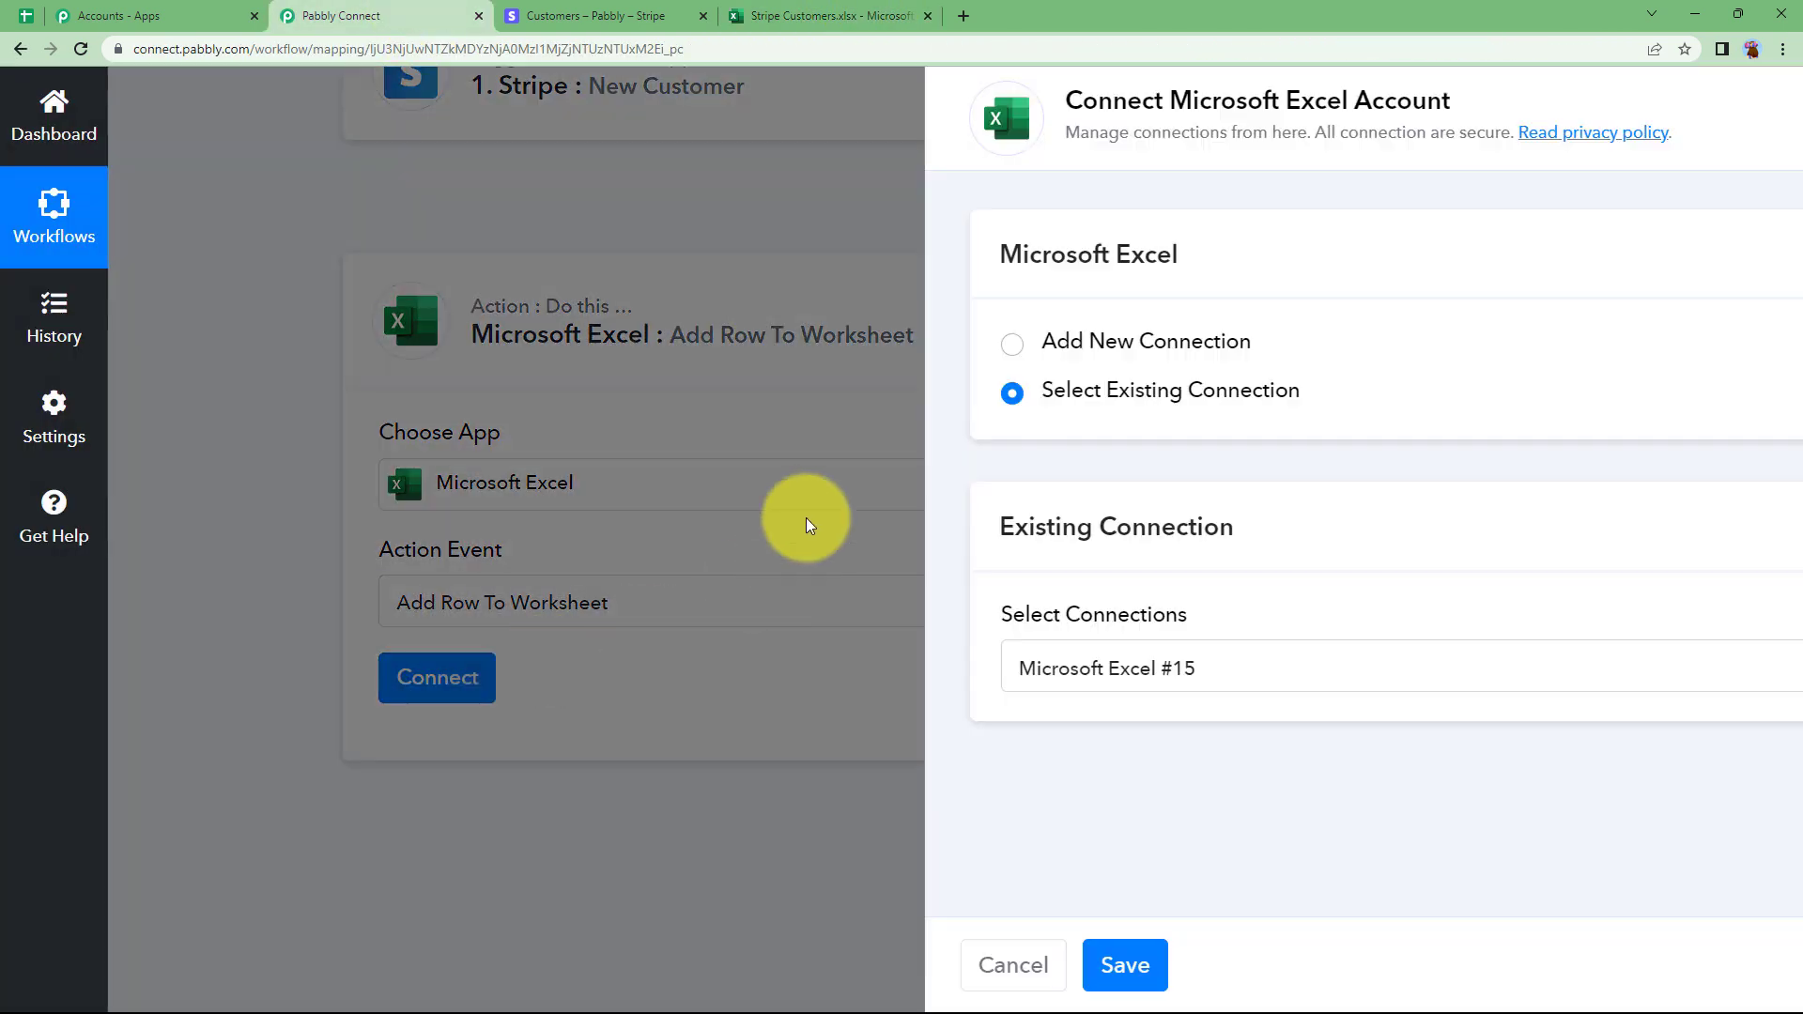
Add a new Microsoft Excel connection and grant Pabbly Connect access on Microsoft's consent page.
click(915, 349)
click(1040, 631)
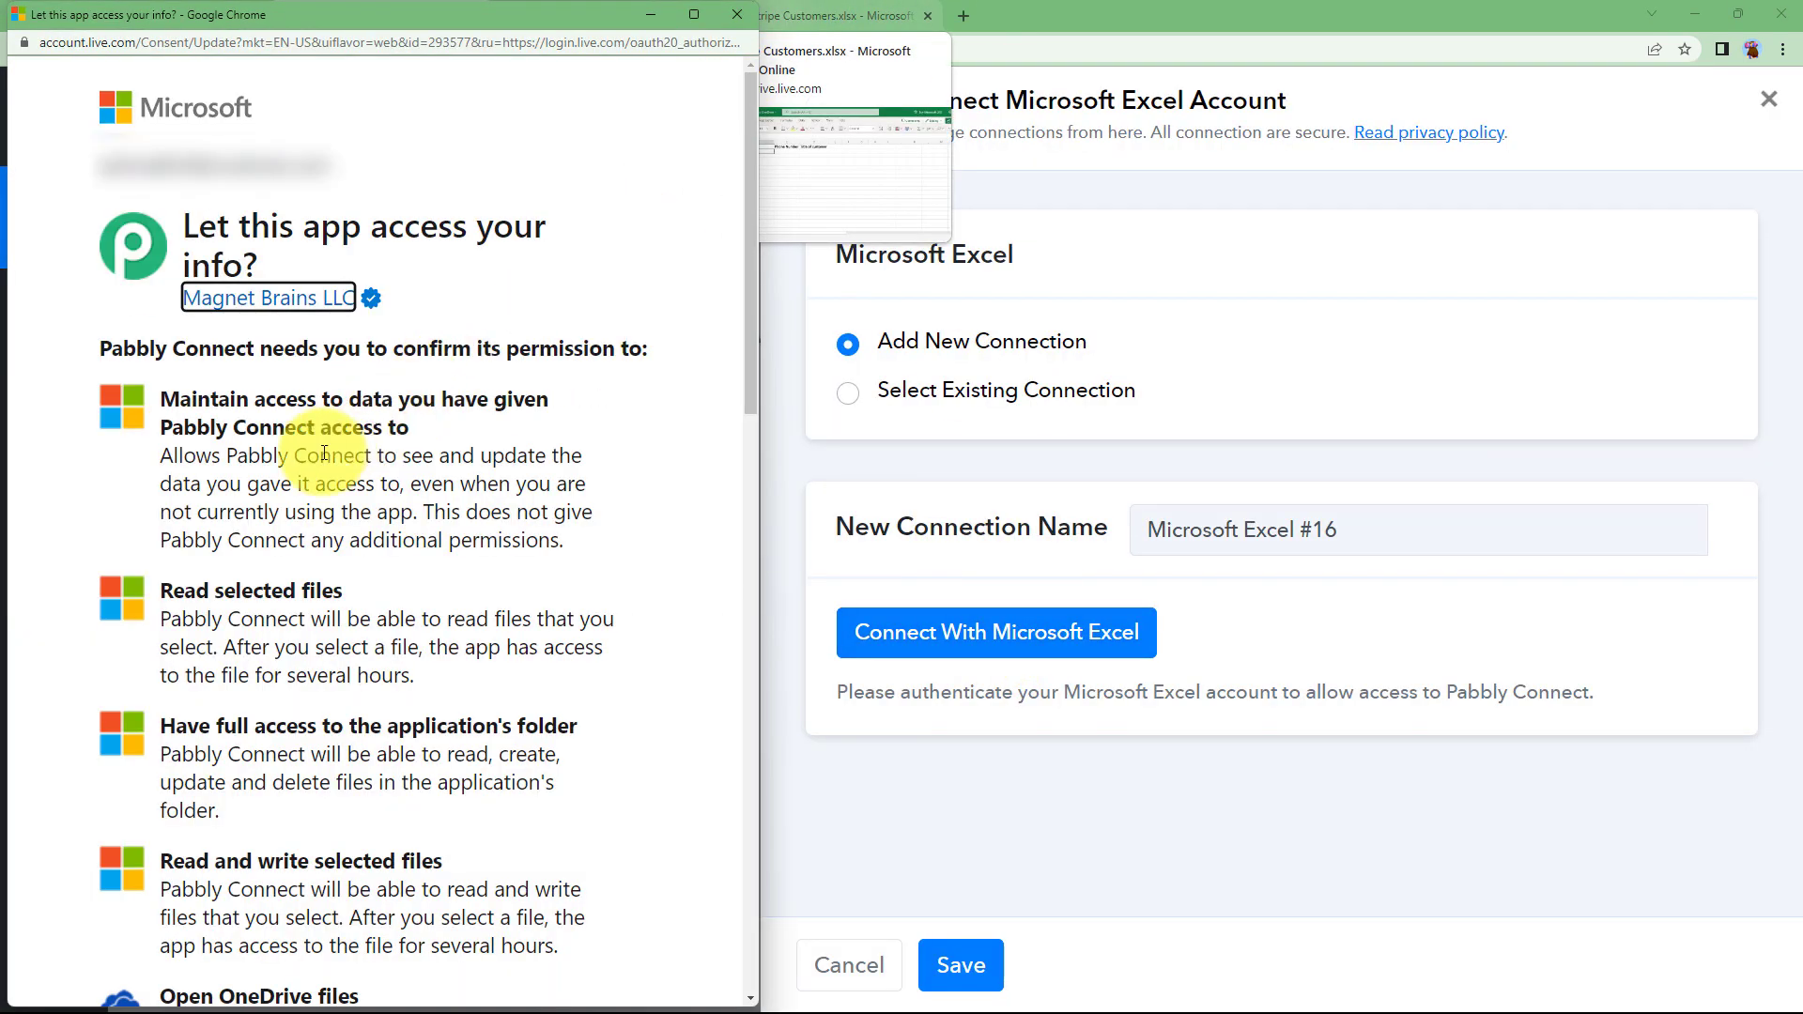
scroll(324, 453, down, 5)
scroll(422, 451, down, 10)
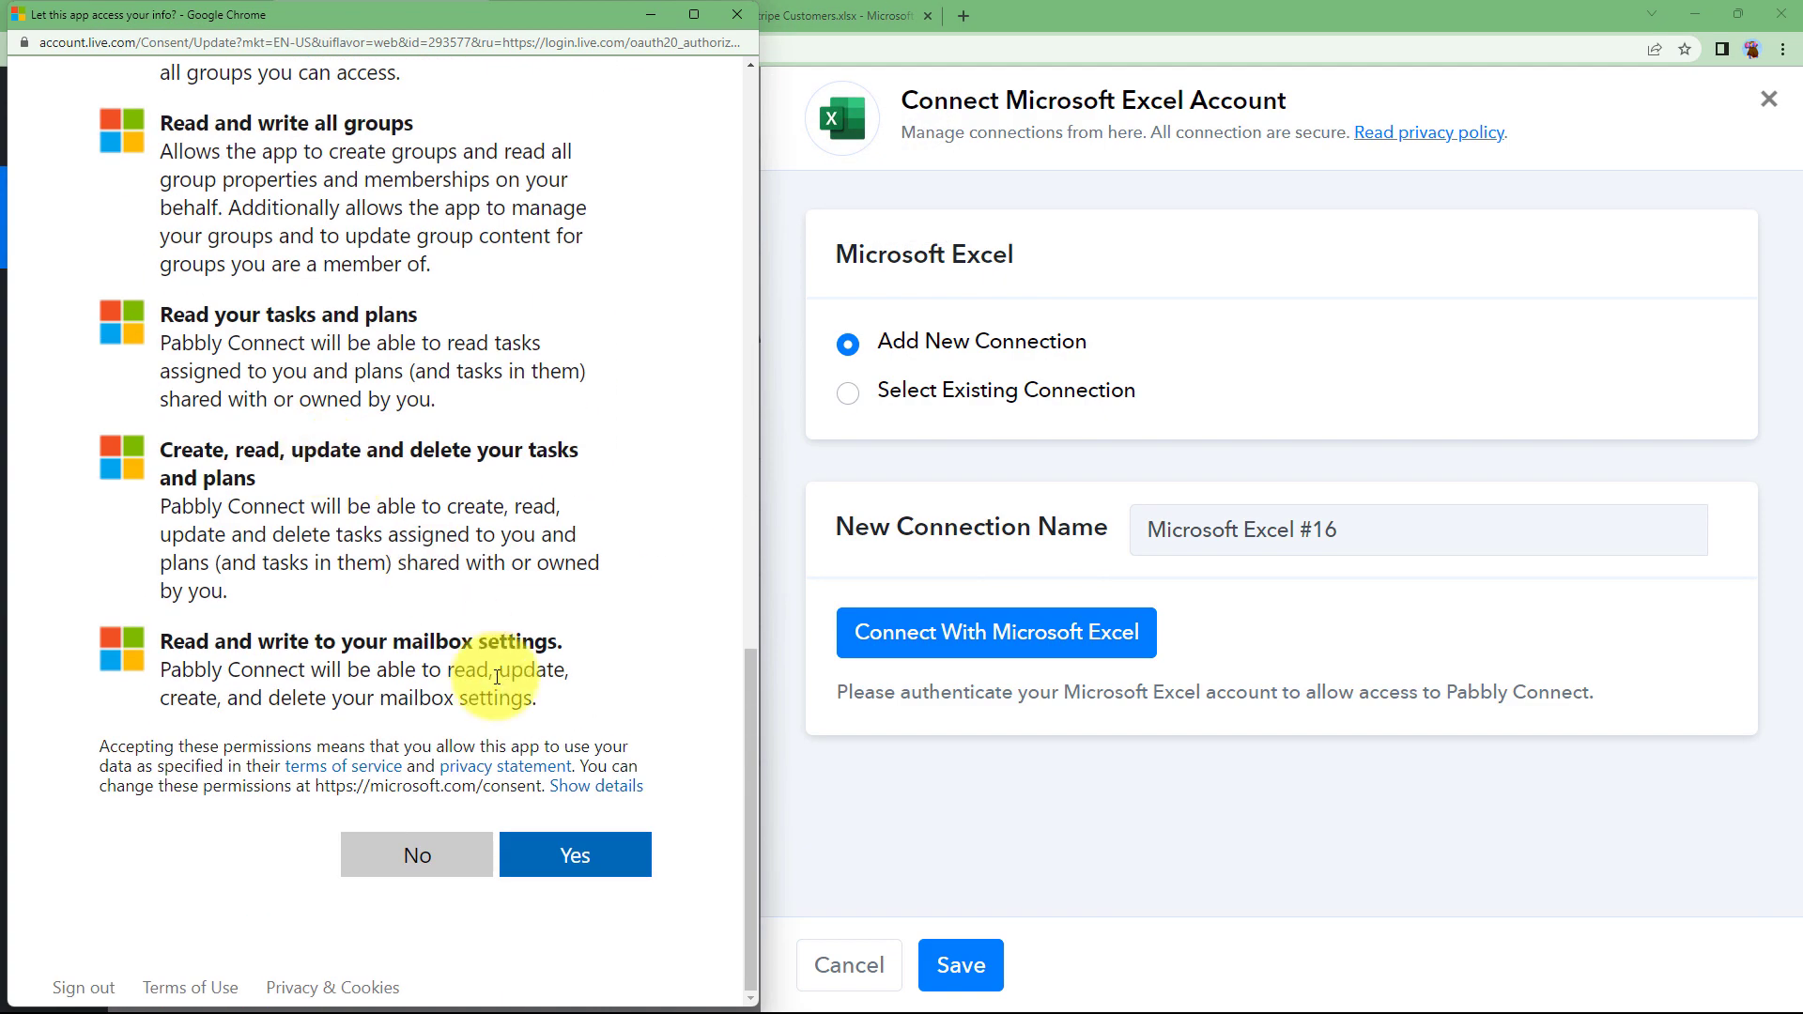
click(595, 859)
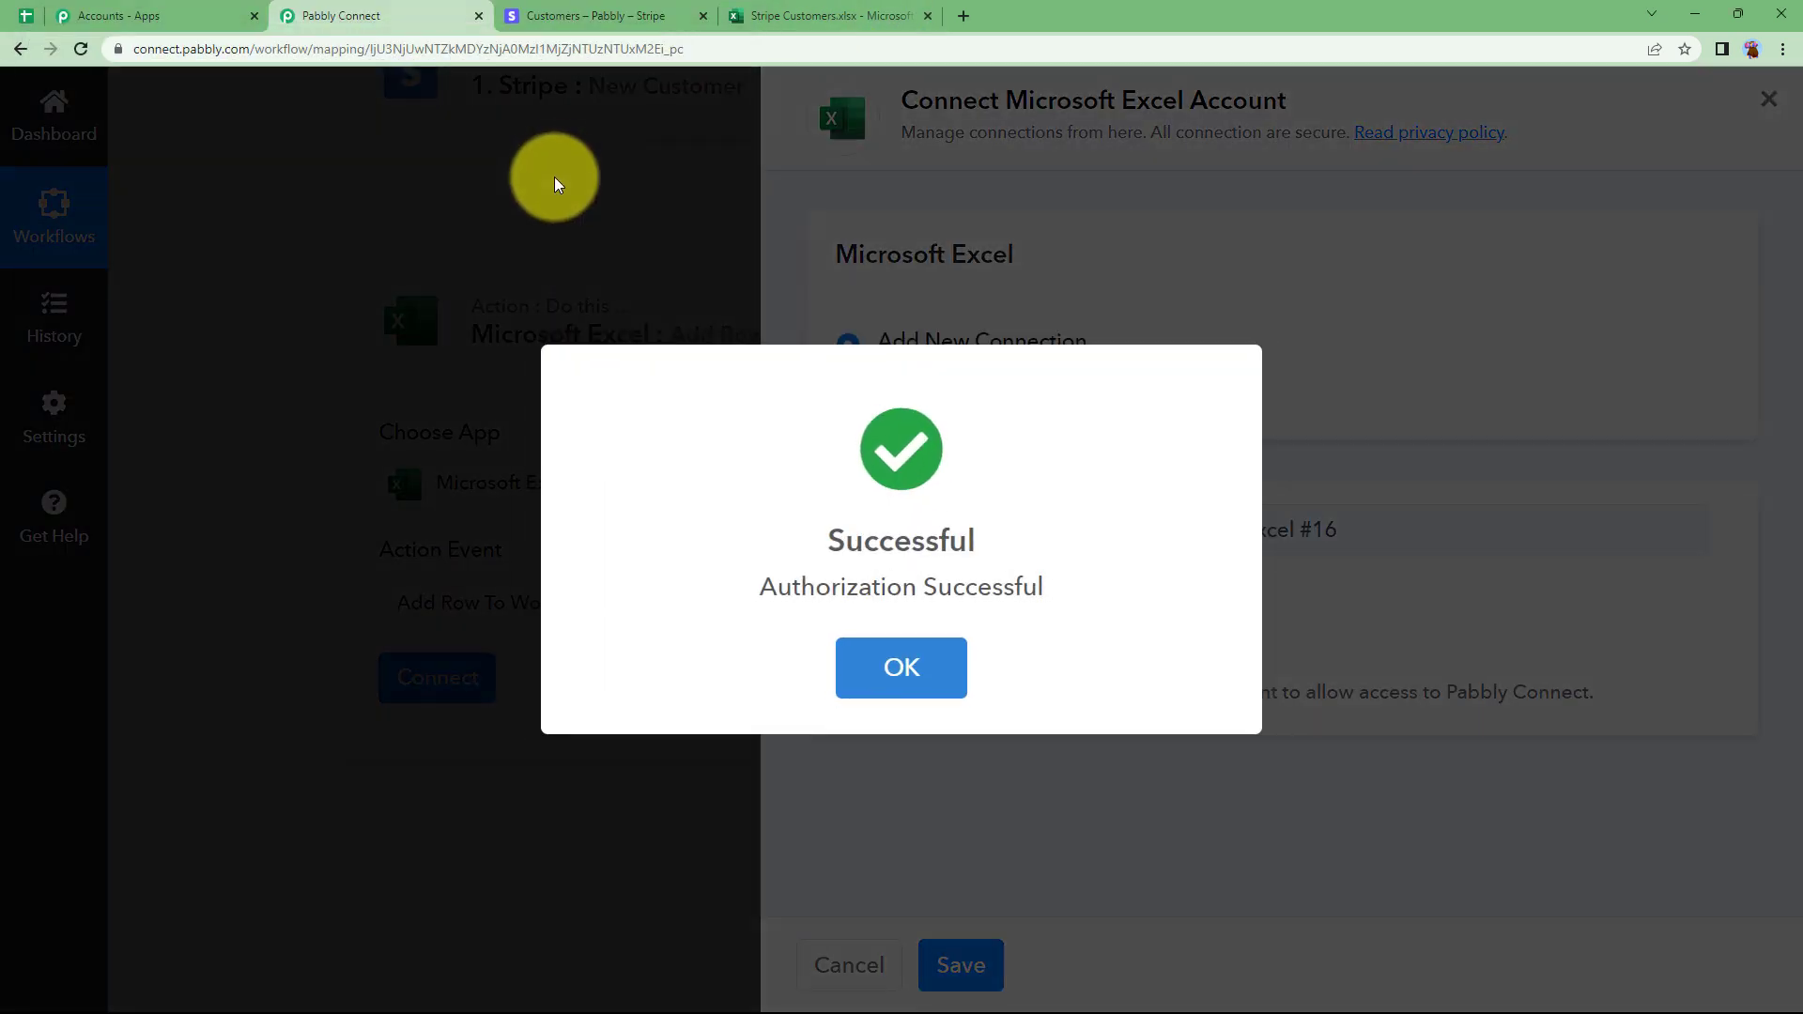
click(916, 653)
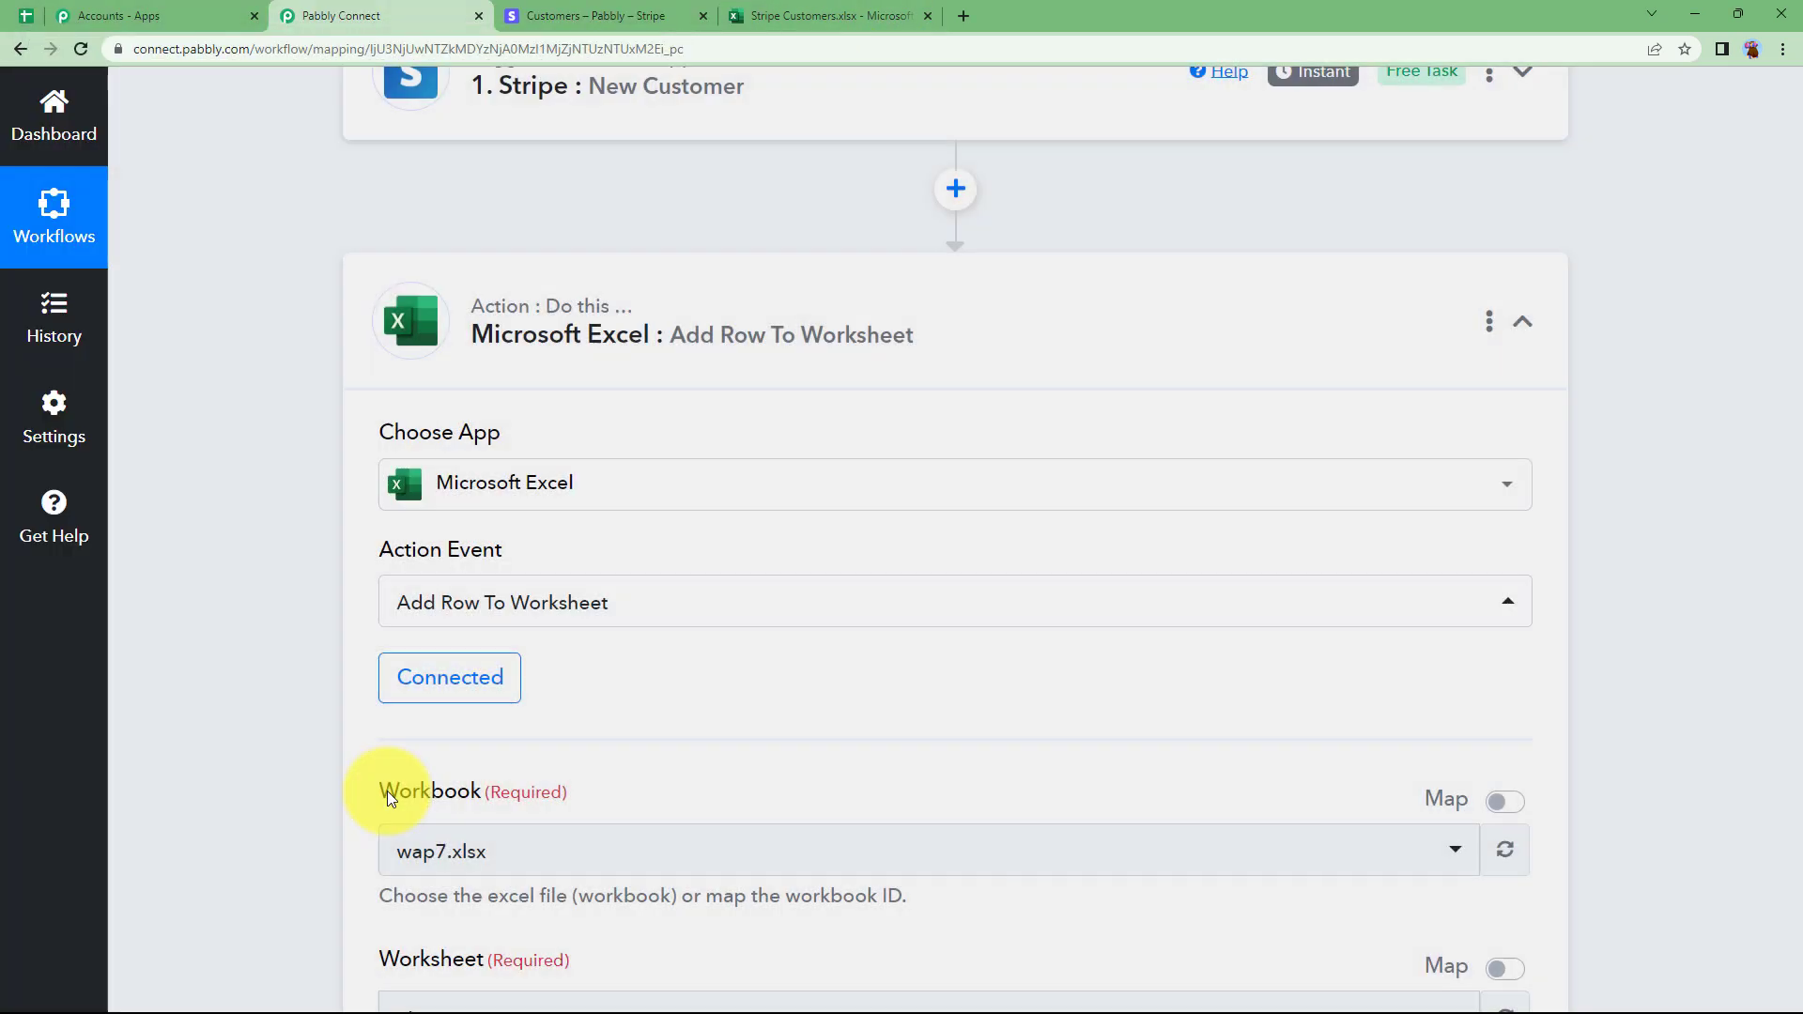
Choose Stripe Customers.xlsx as the workbook for the Excel action.
scroll(319, 724, down, 2)
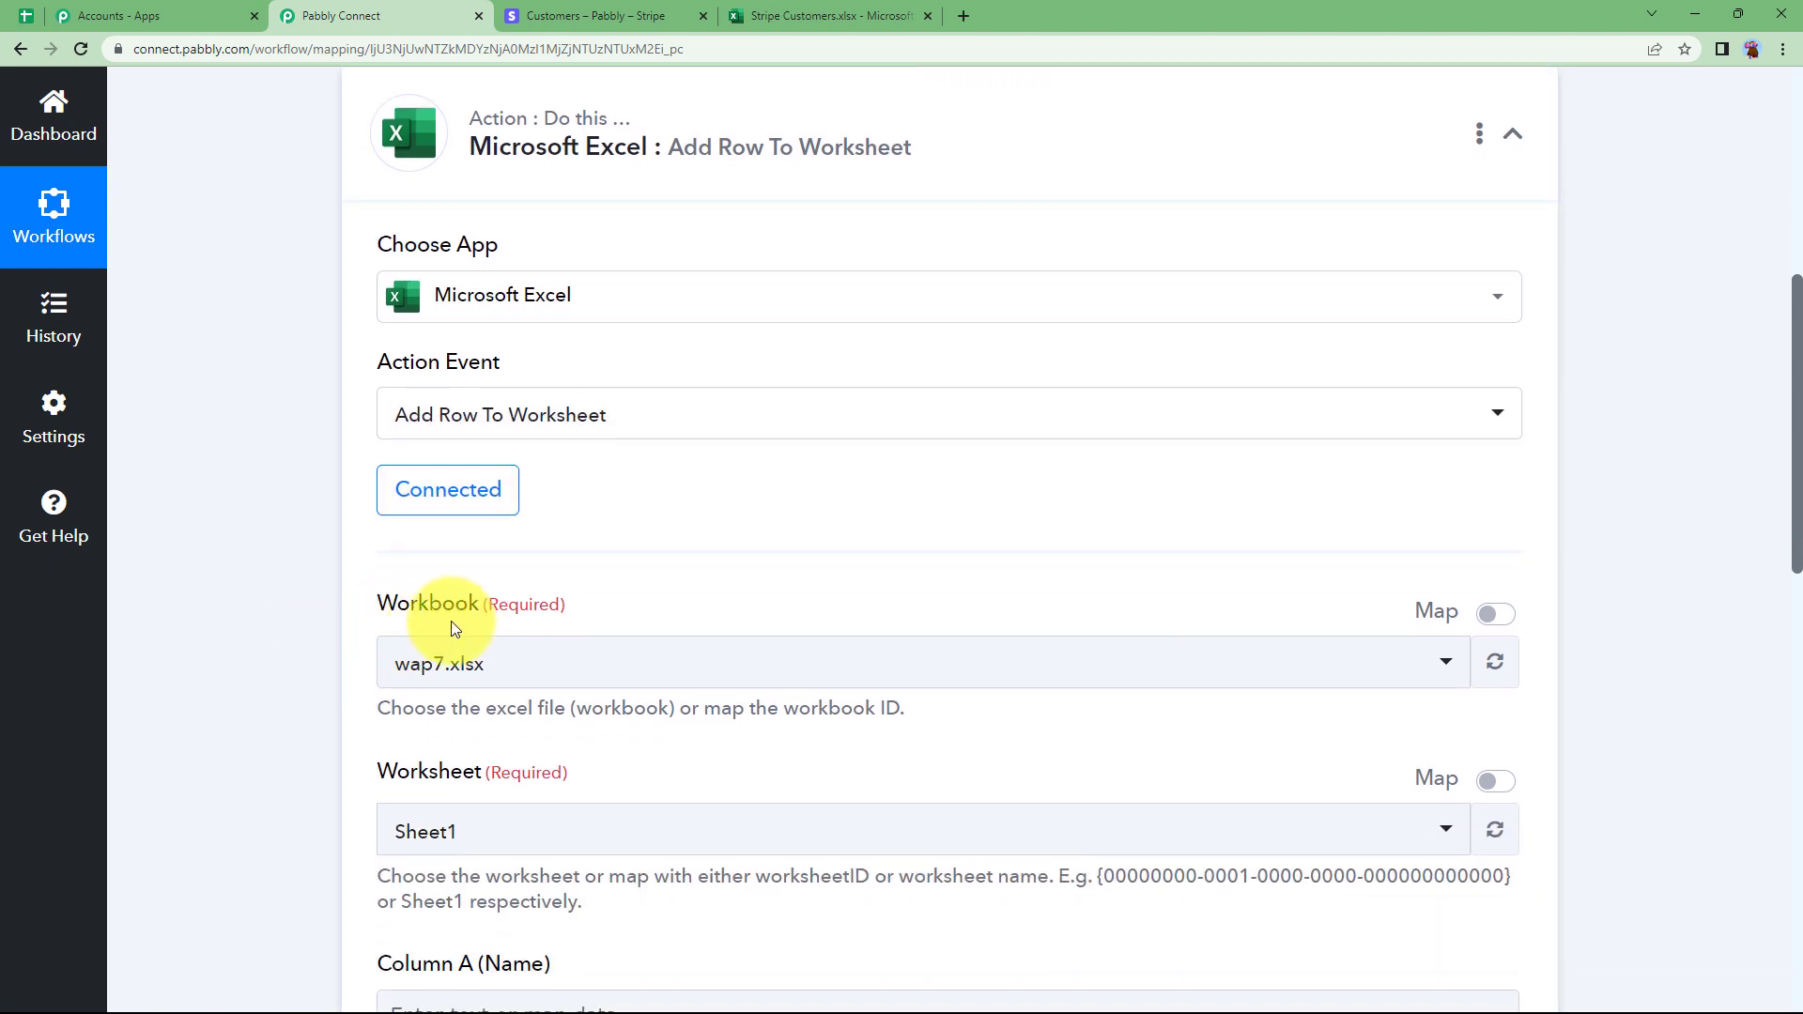
scroll(370, 644, down, 2)
click(462, 477)
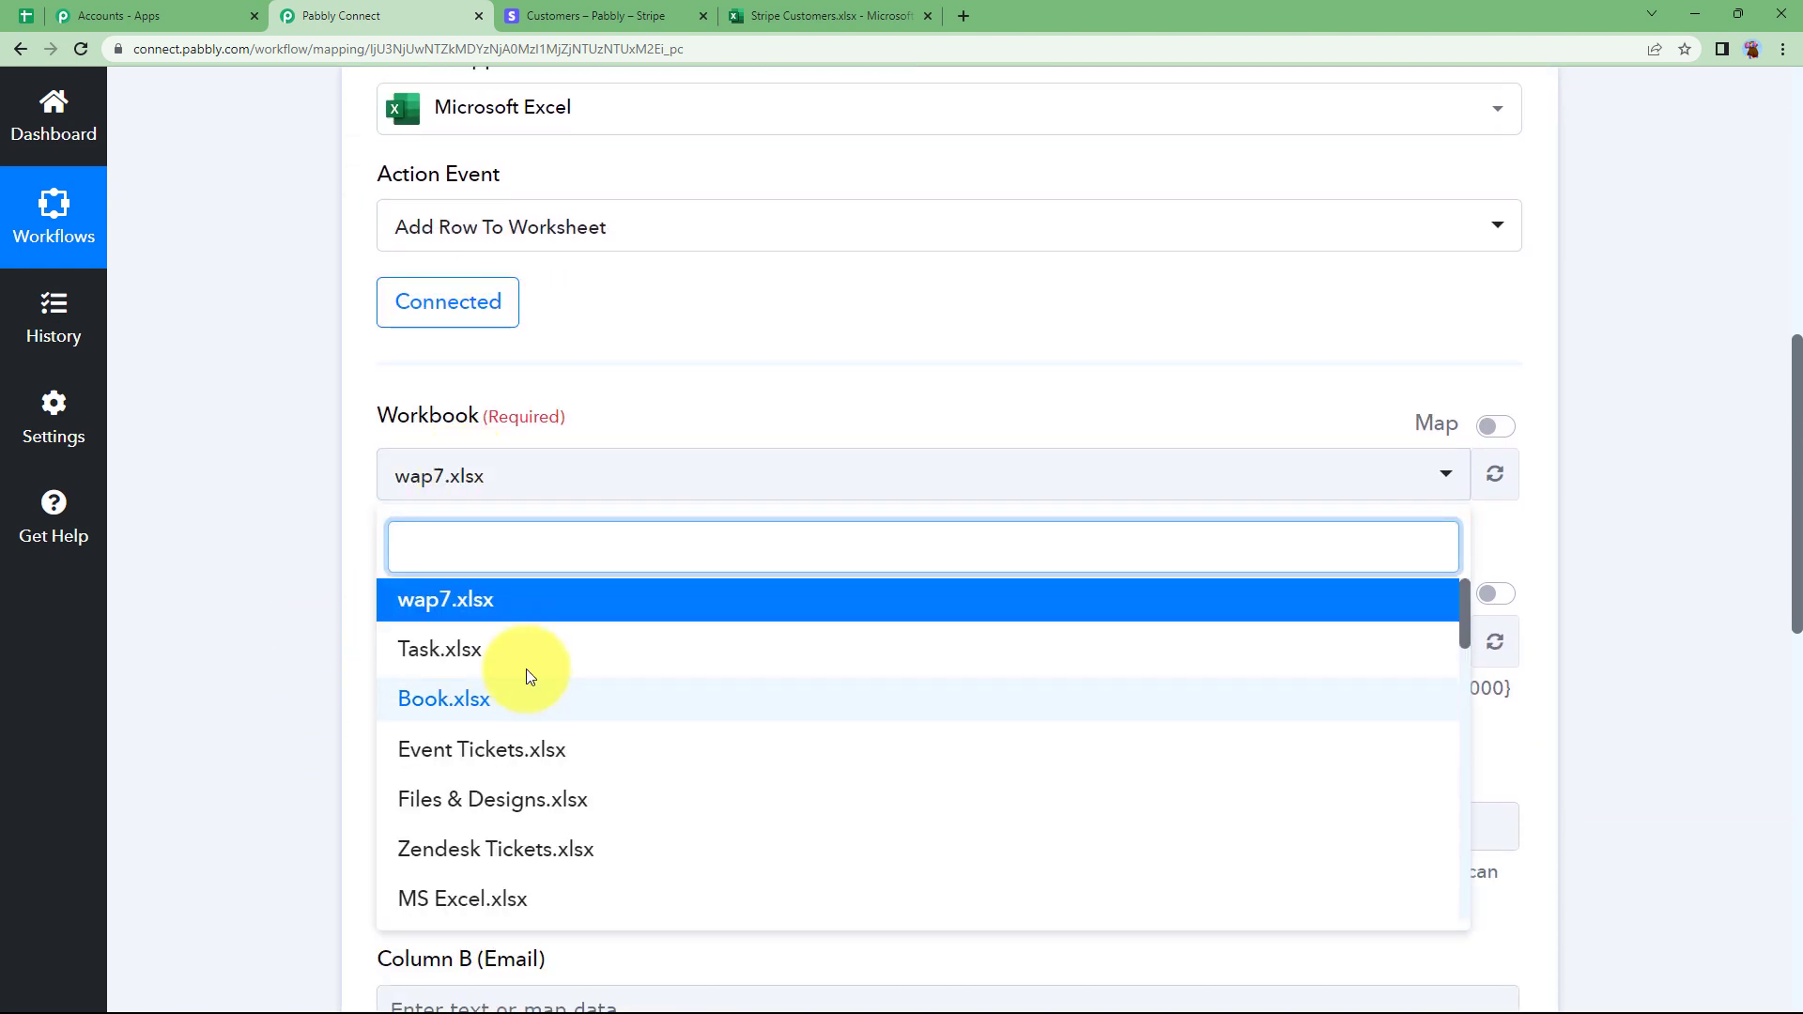
scroll(526, 668, down, 6)
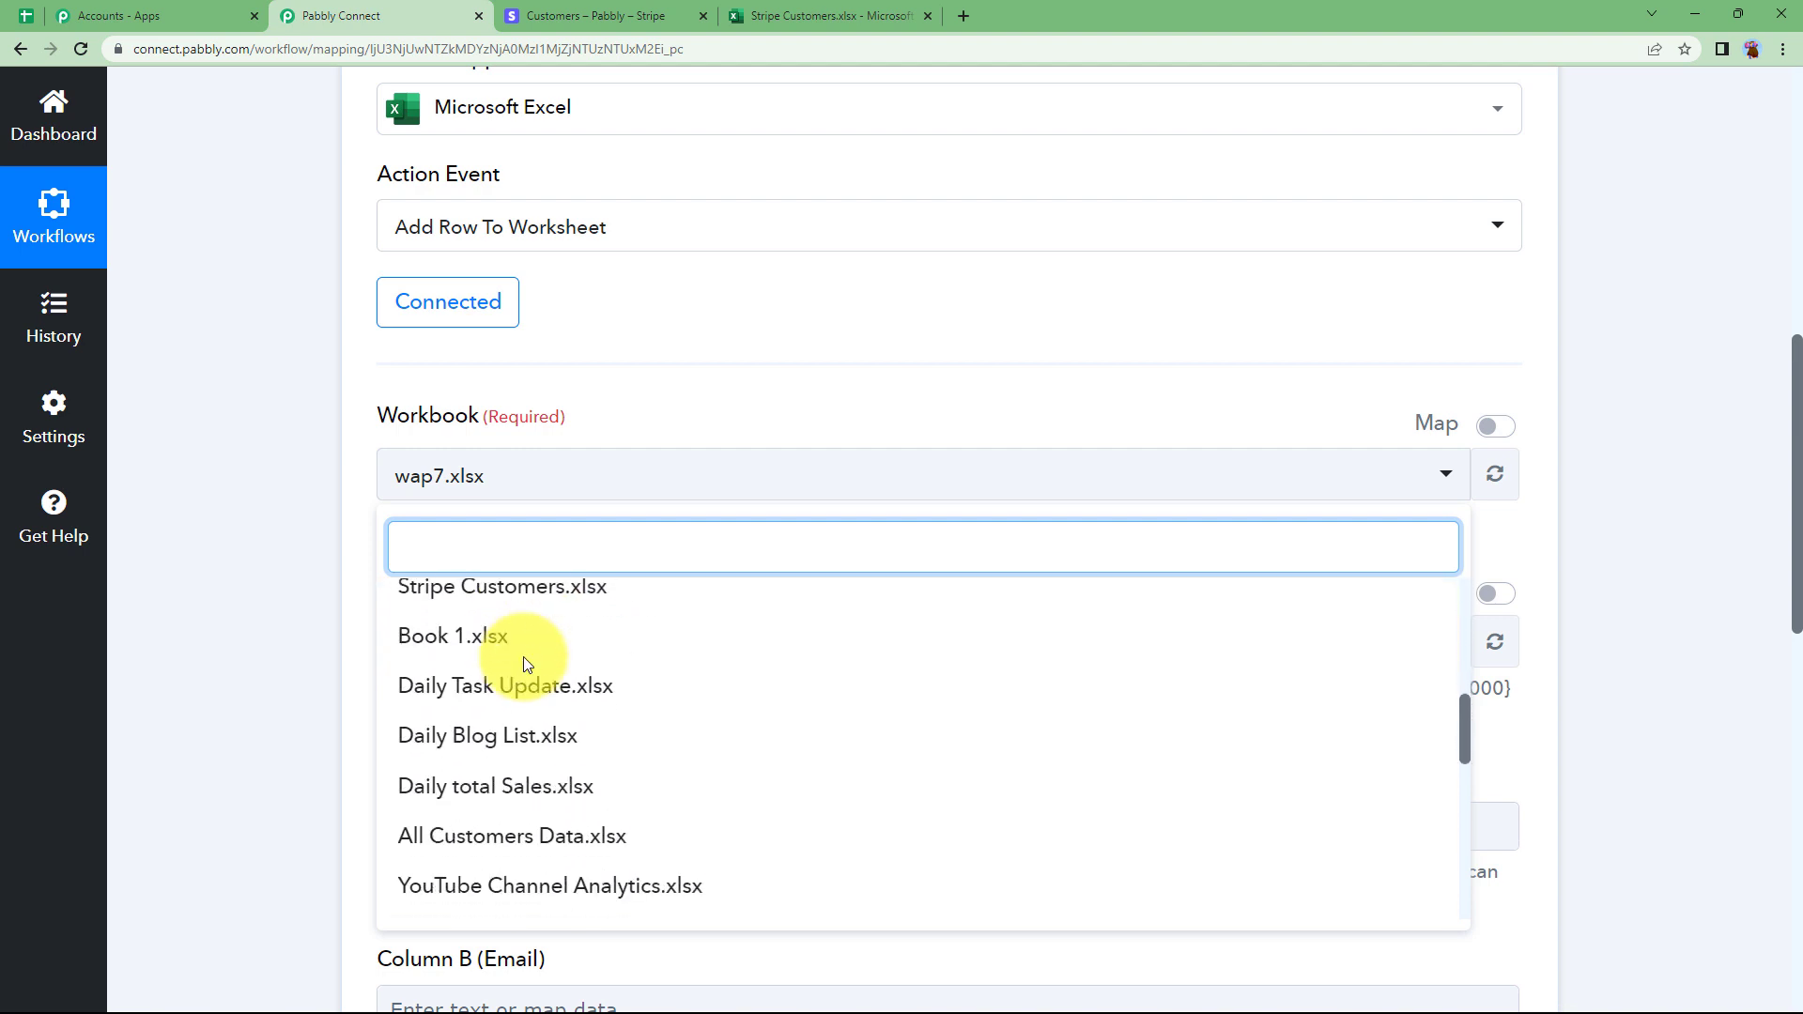
click(470, 601)
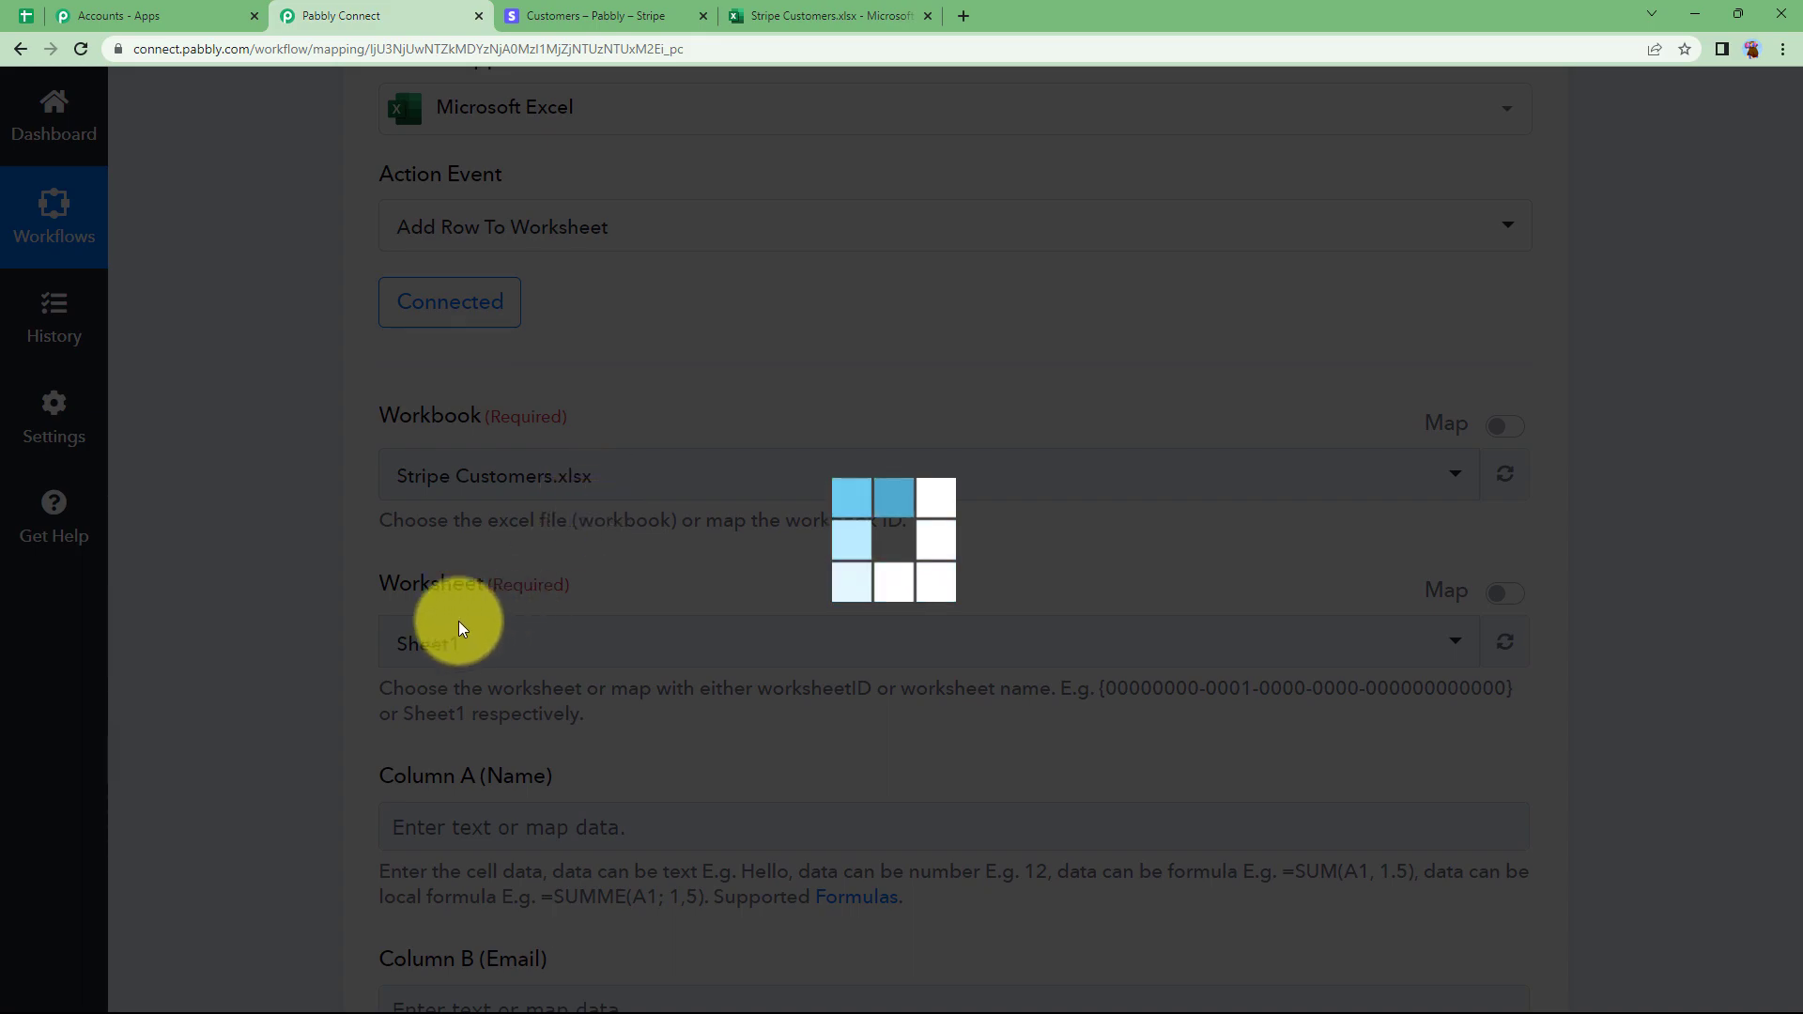
Check the Stripe Customers spreadsheet, then confirm worksheet Sheet1 and its Column A–D fields.
click(826, 15)
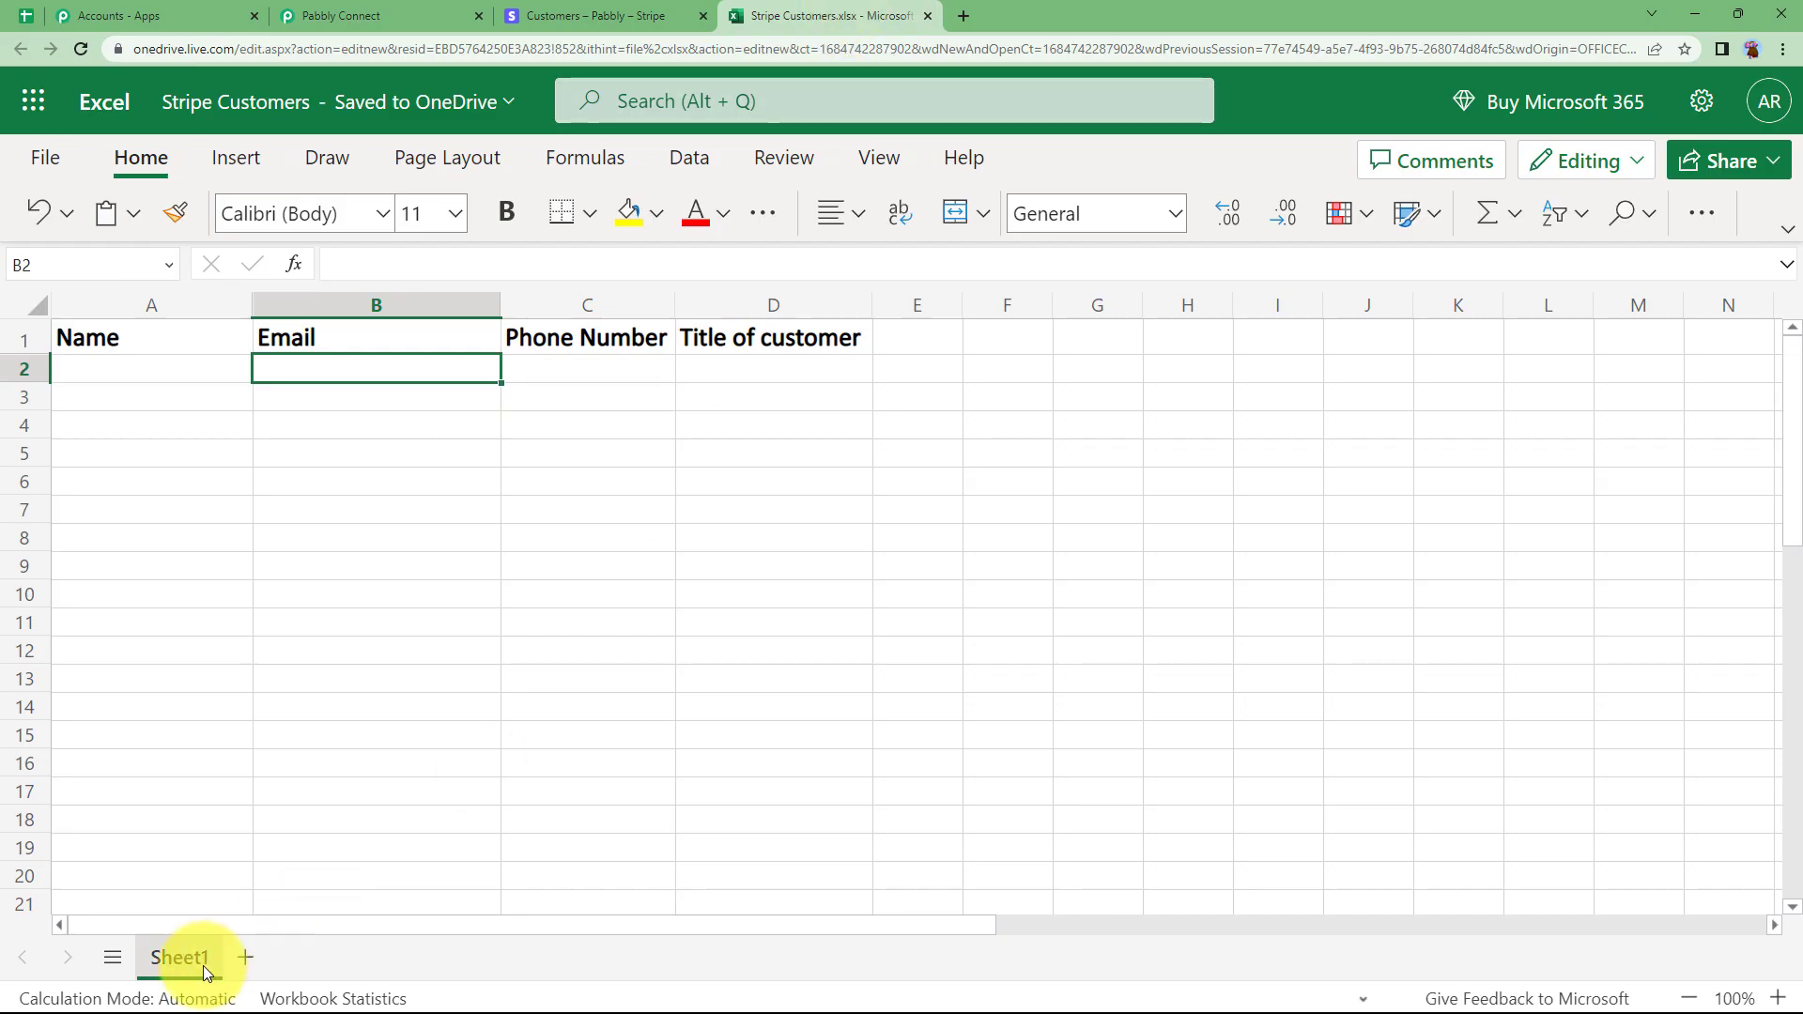
click(376, 15)
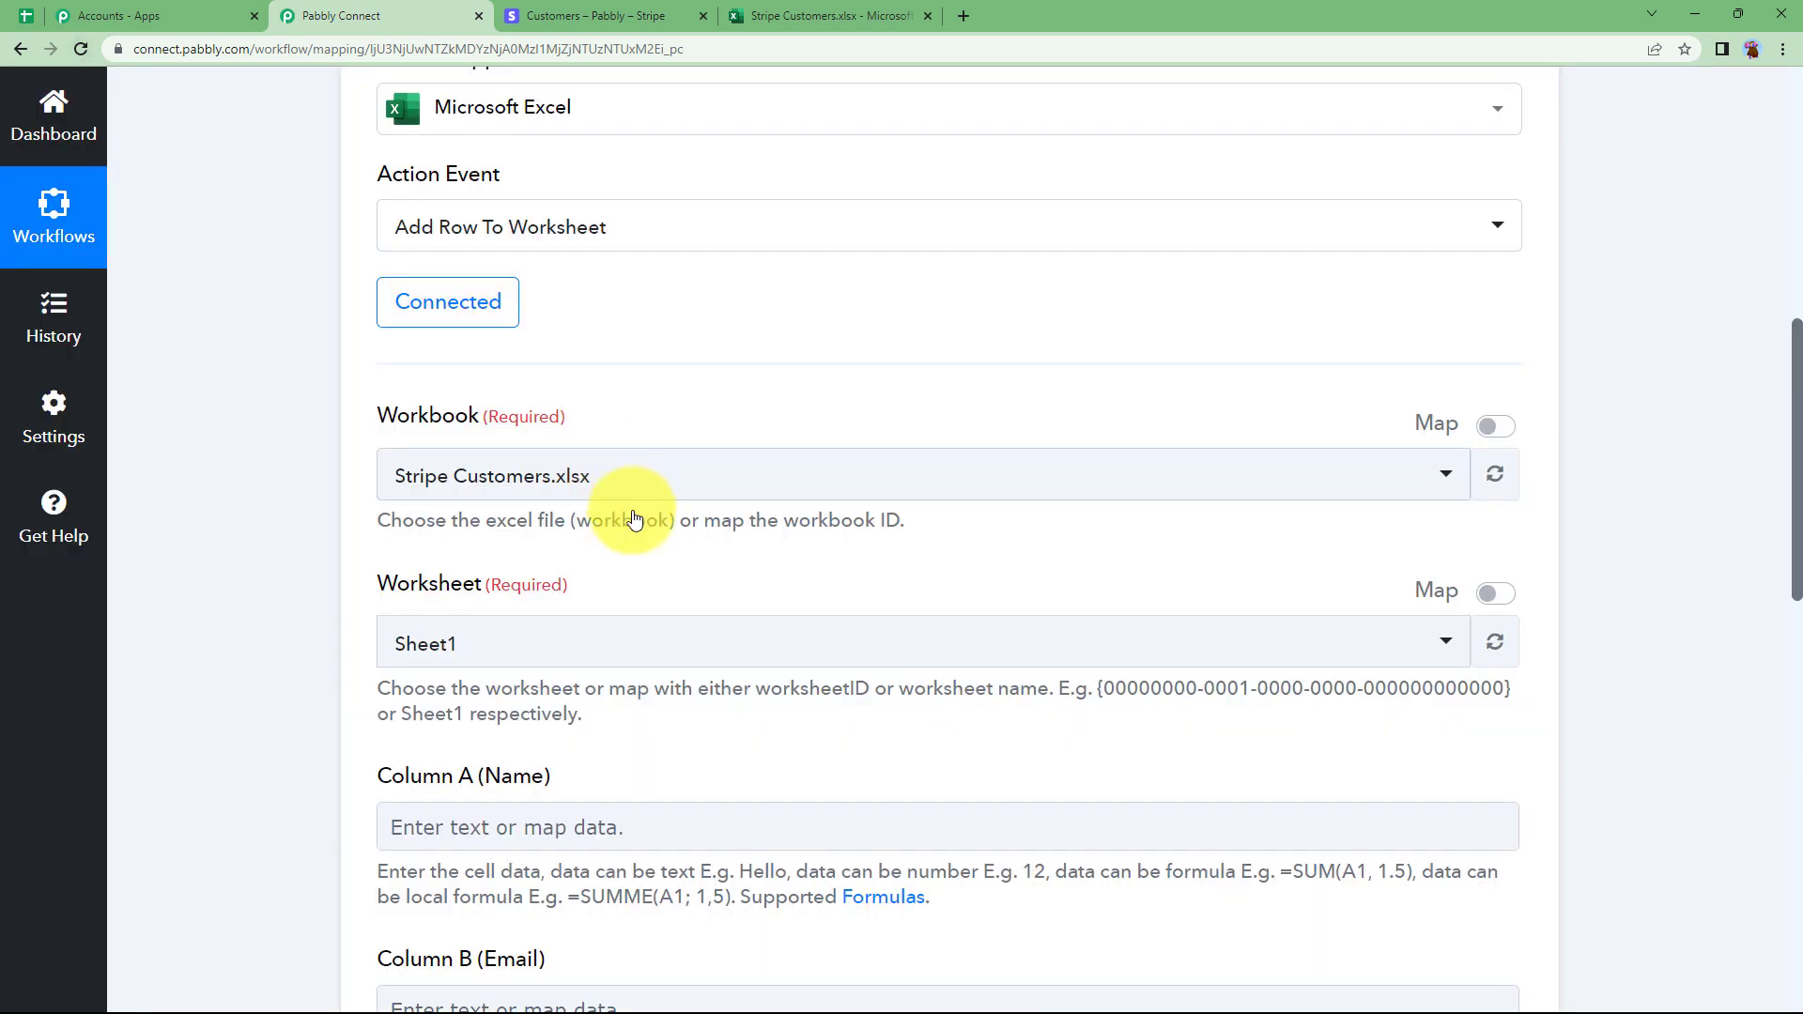
scroll(280, 693, down, 7)
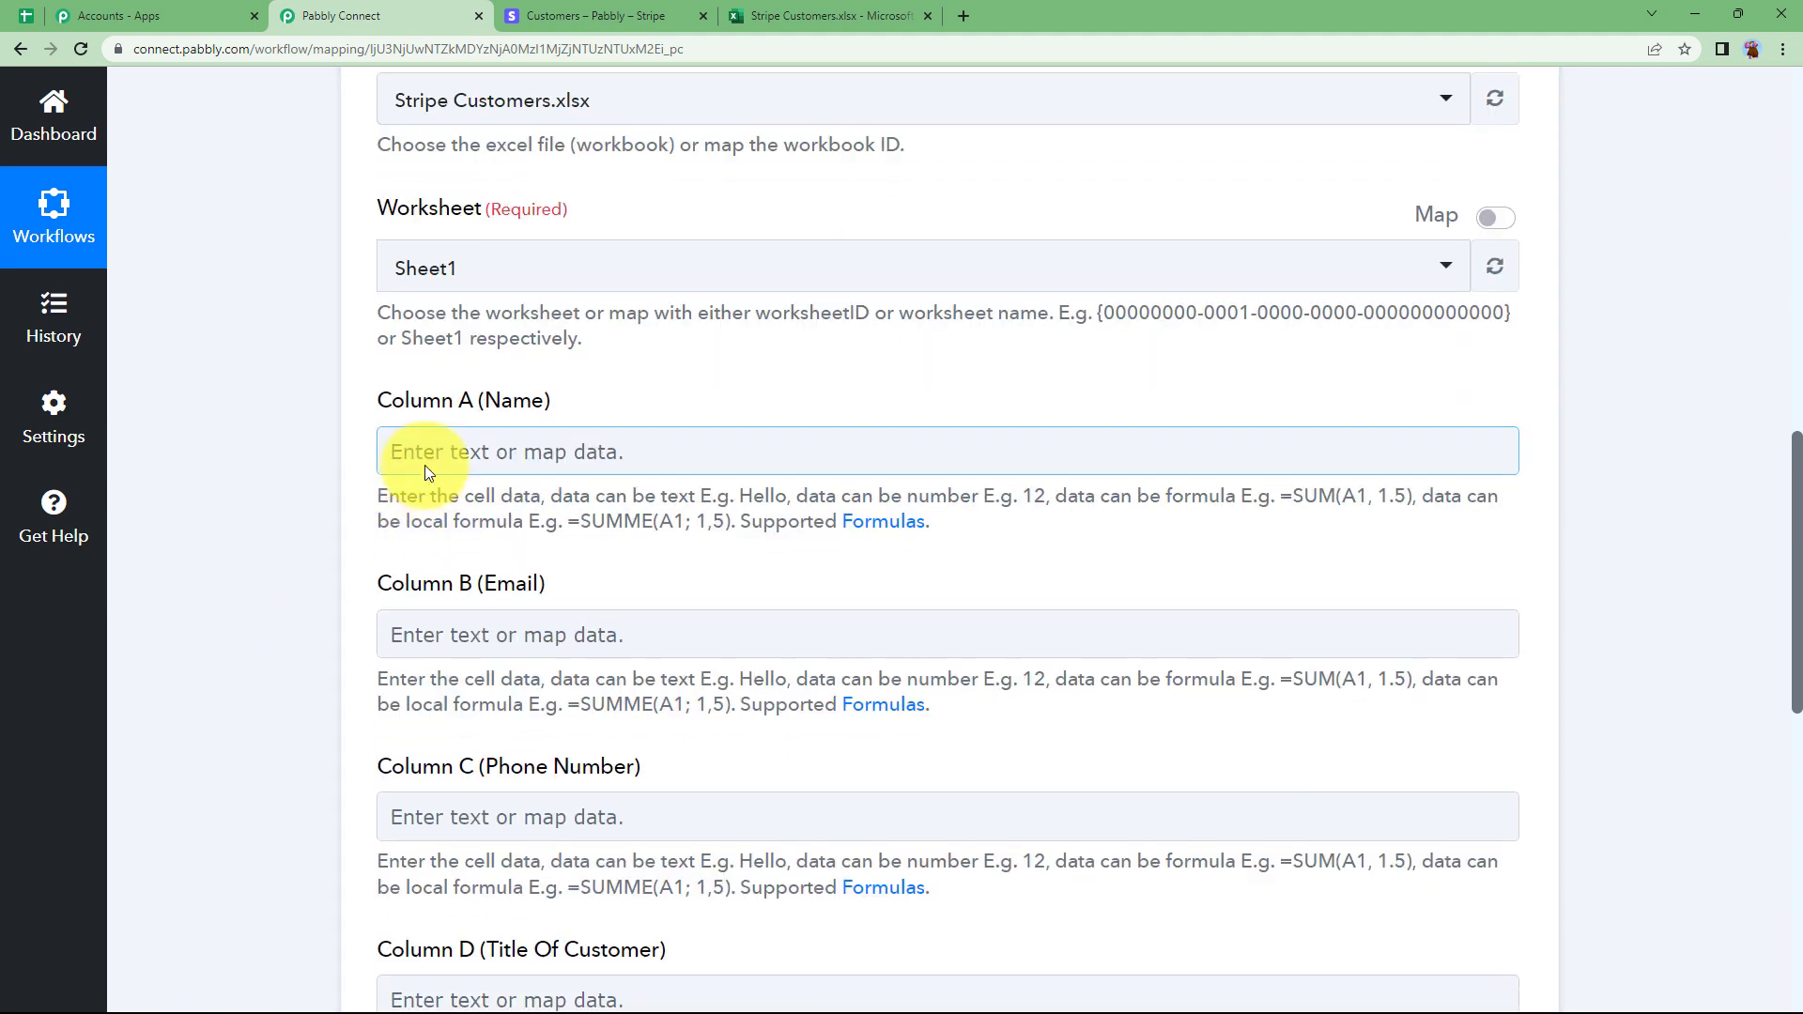
scroll(323, 679, up, 2)
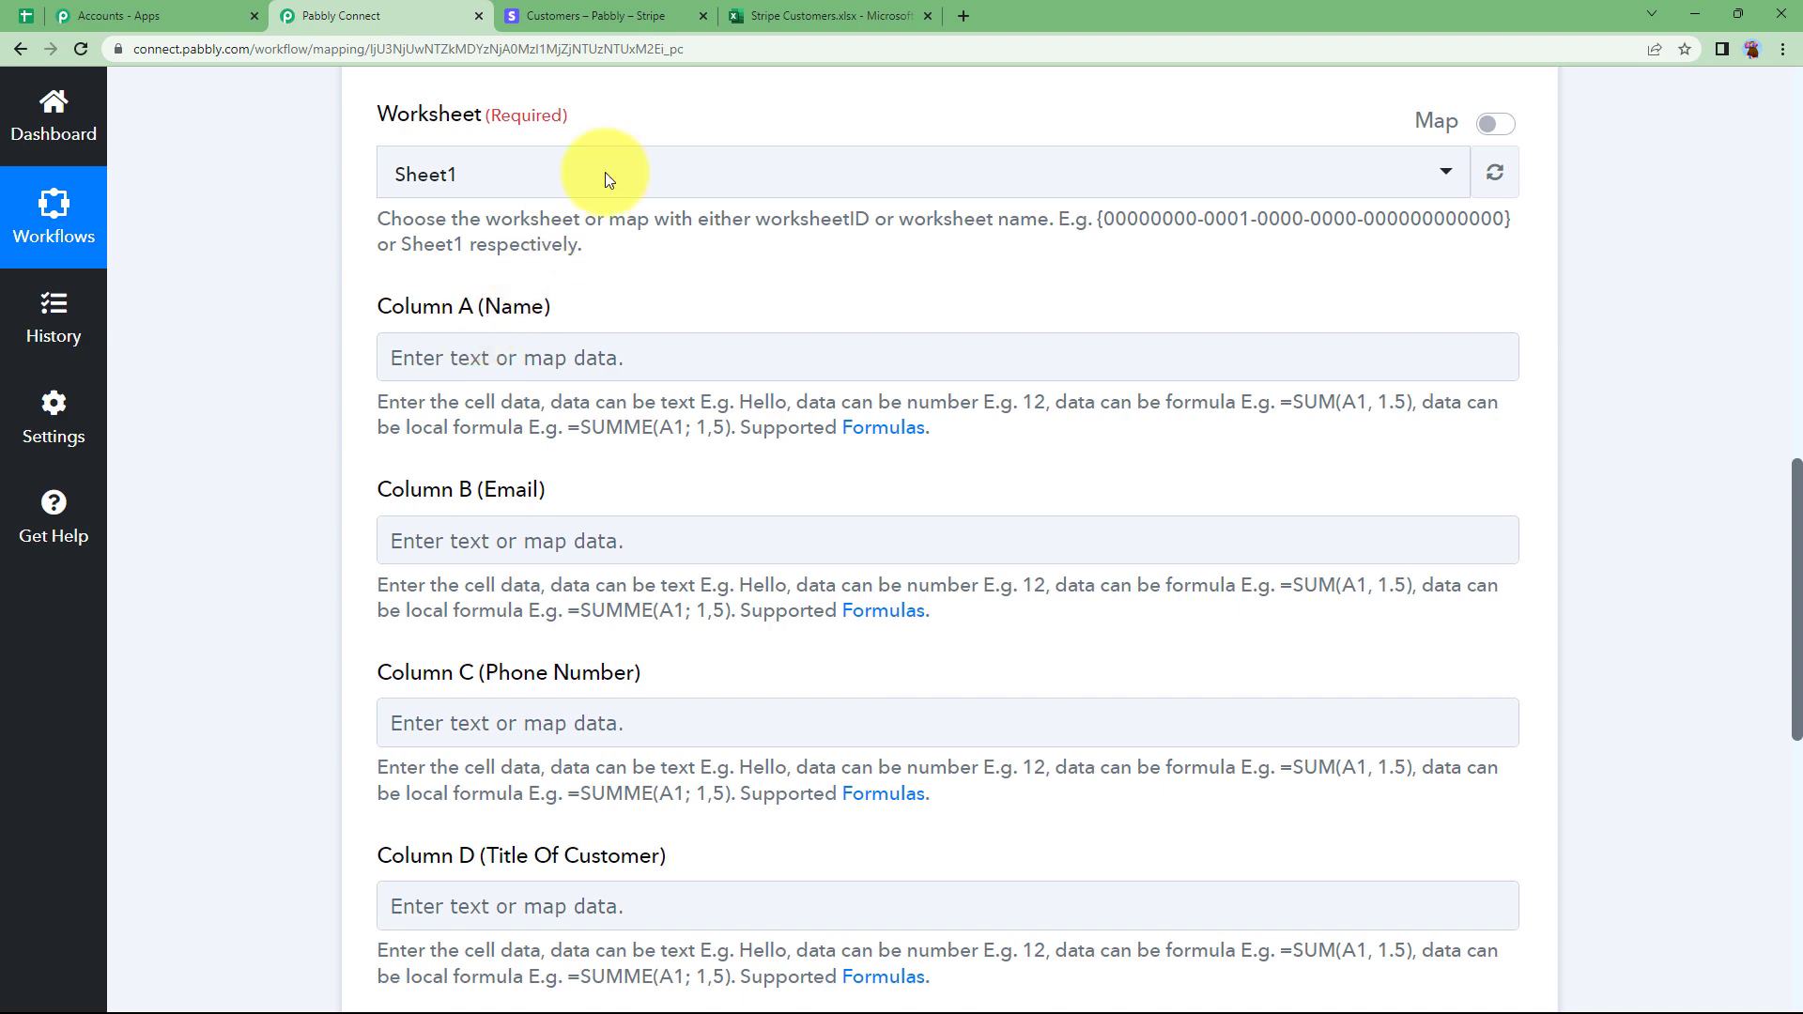
click(770, 13)
click(407, 11)
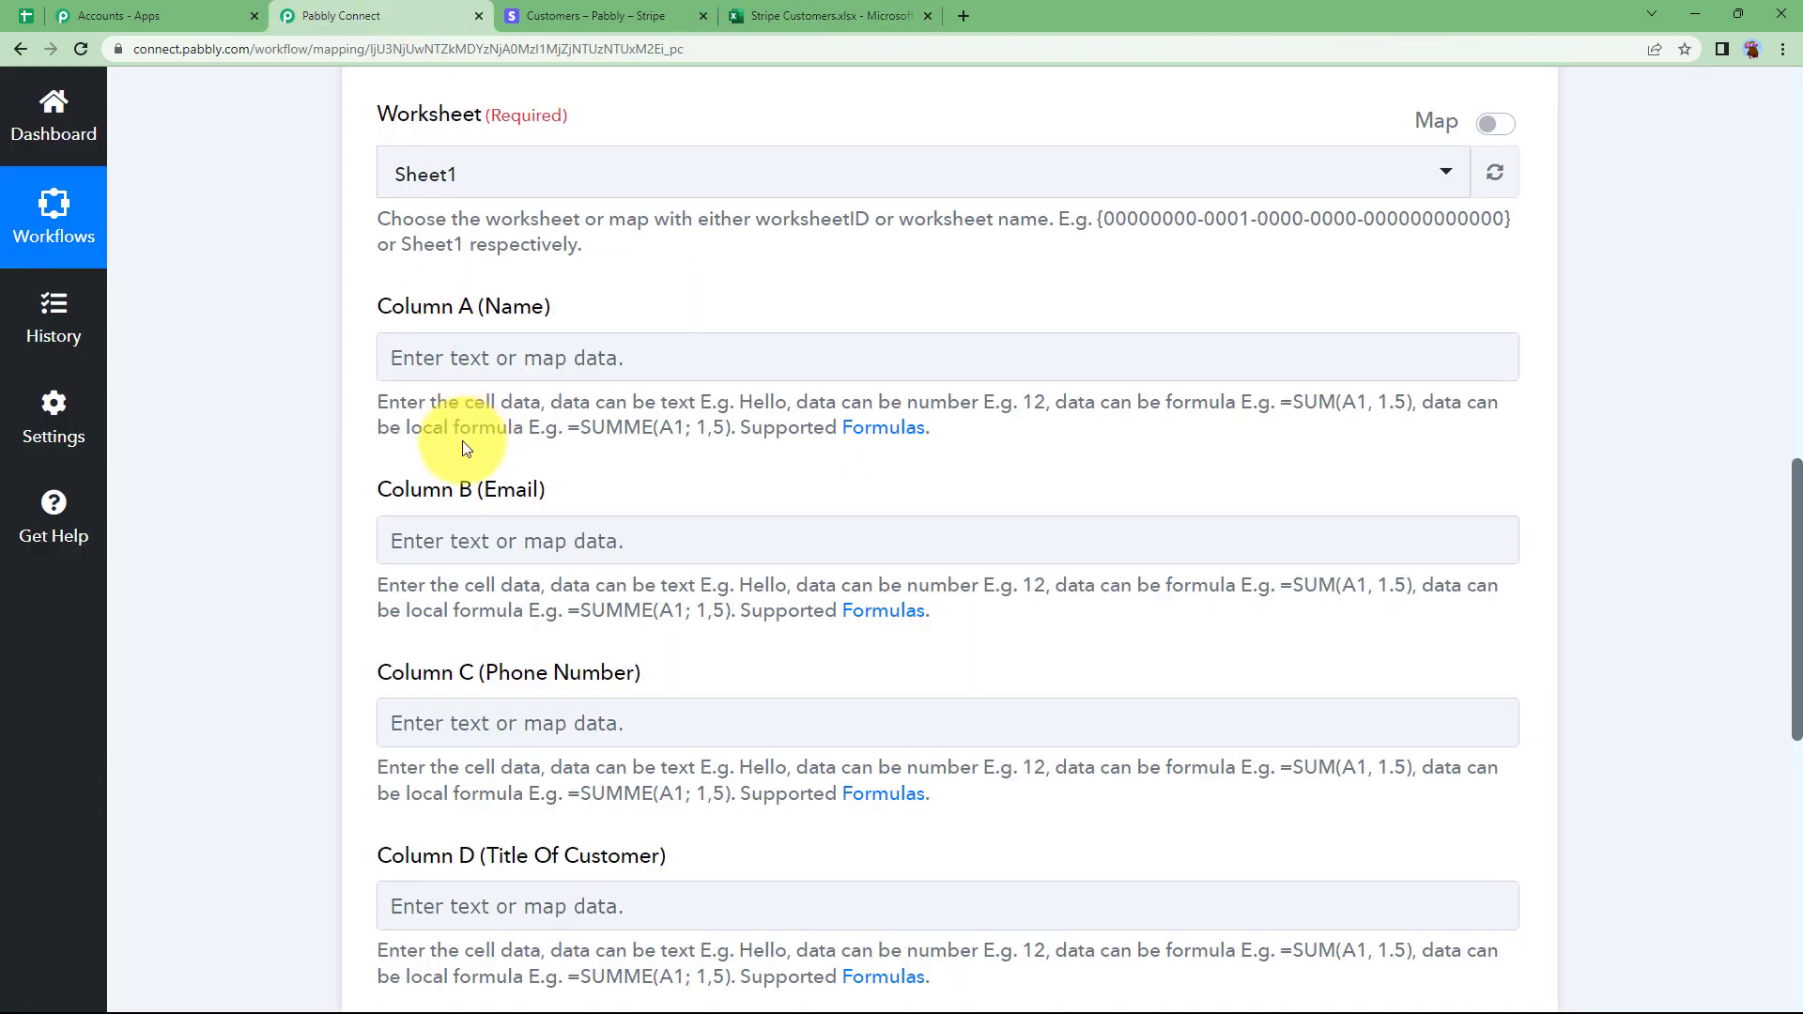
scroll(463, 441, up, 4)
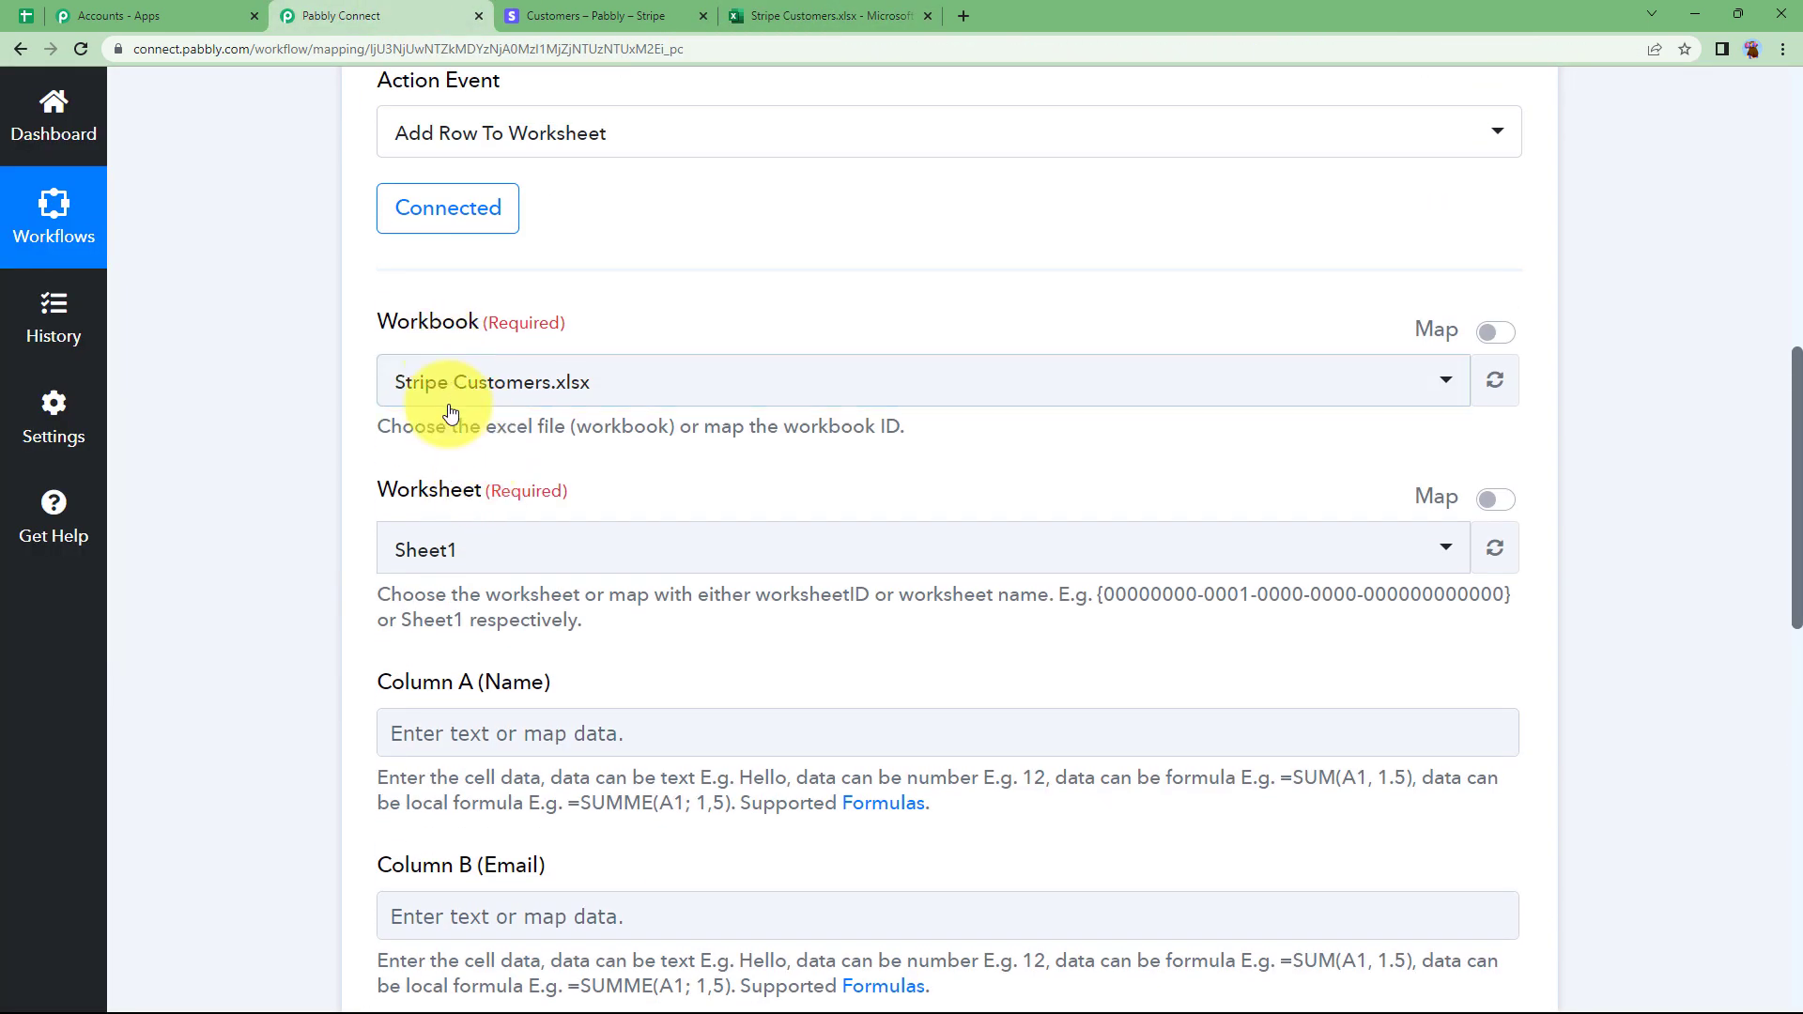
scroll(320, 671, down, 3)
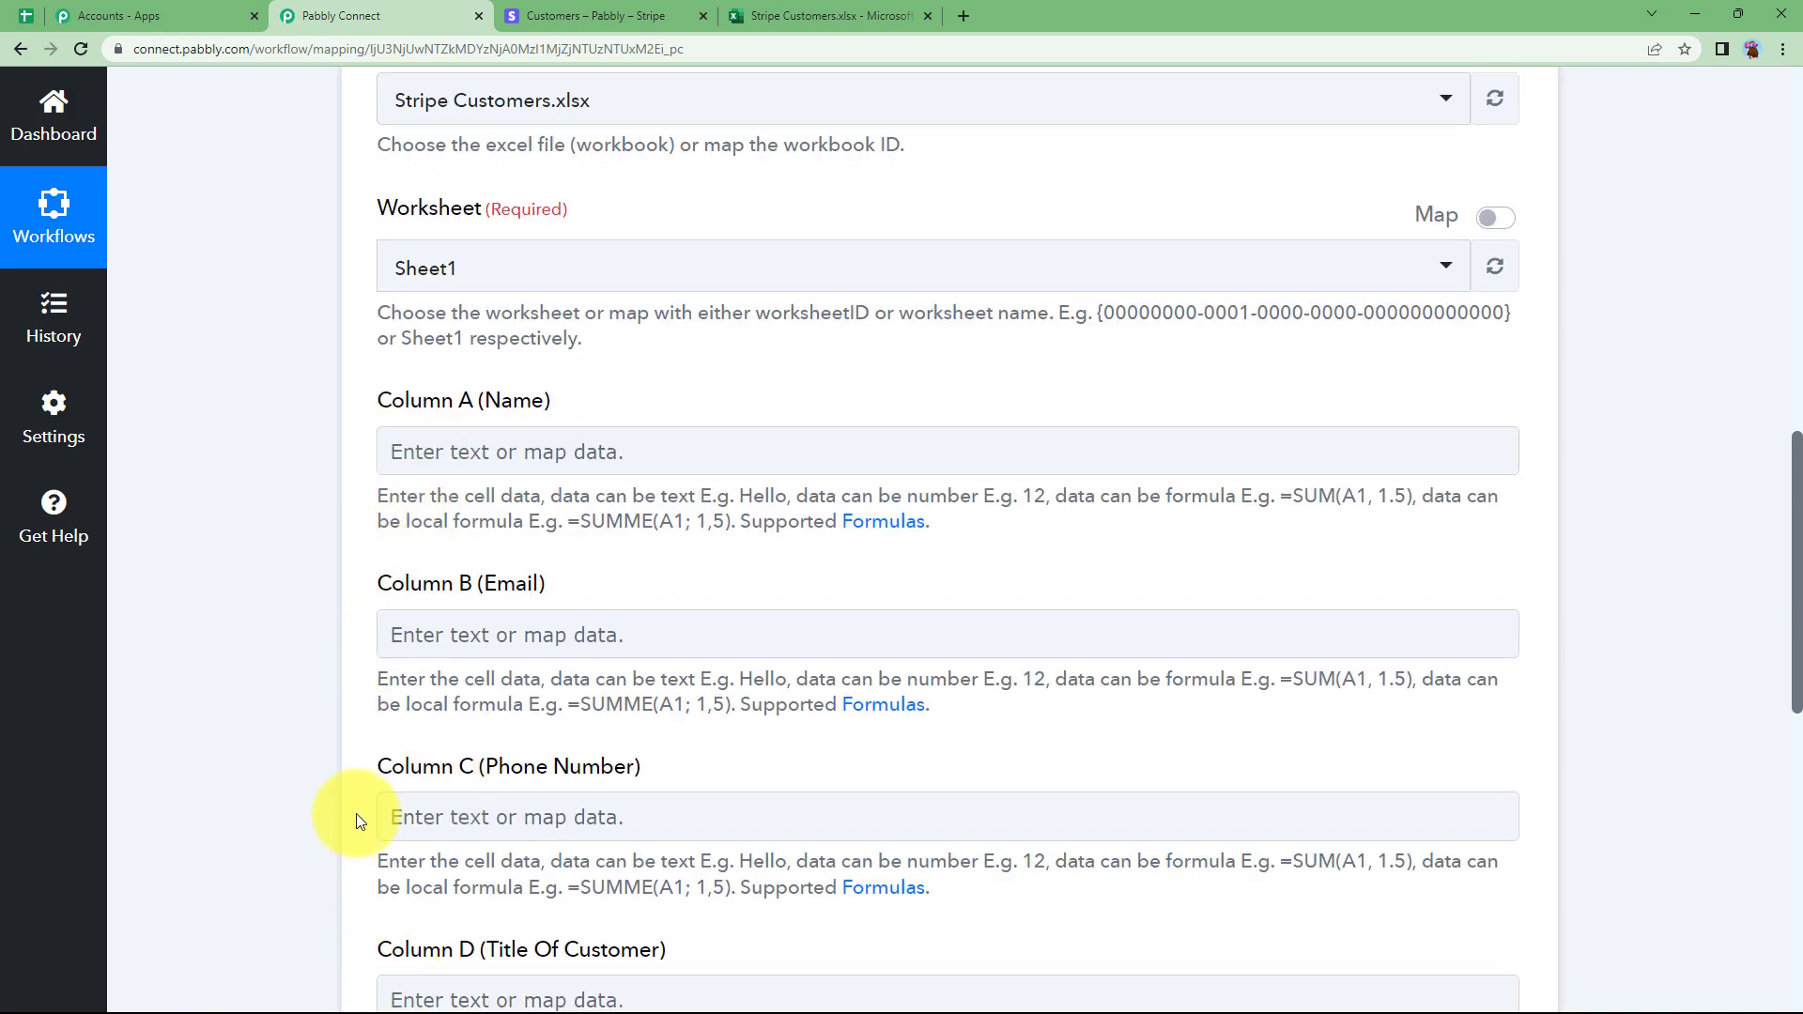
scroll(357, 814, down, 1)
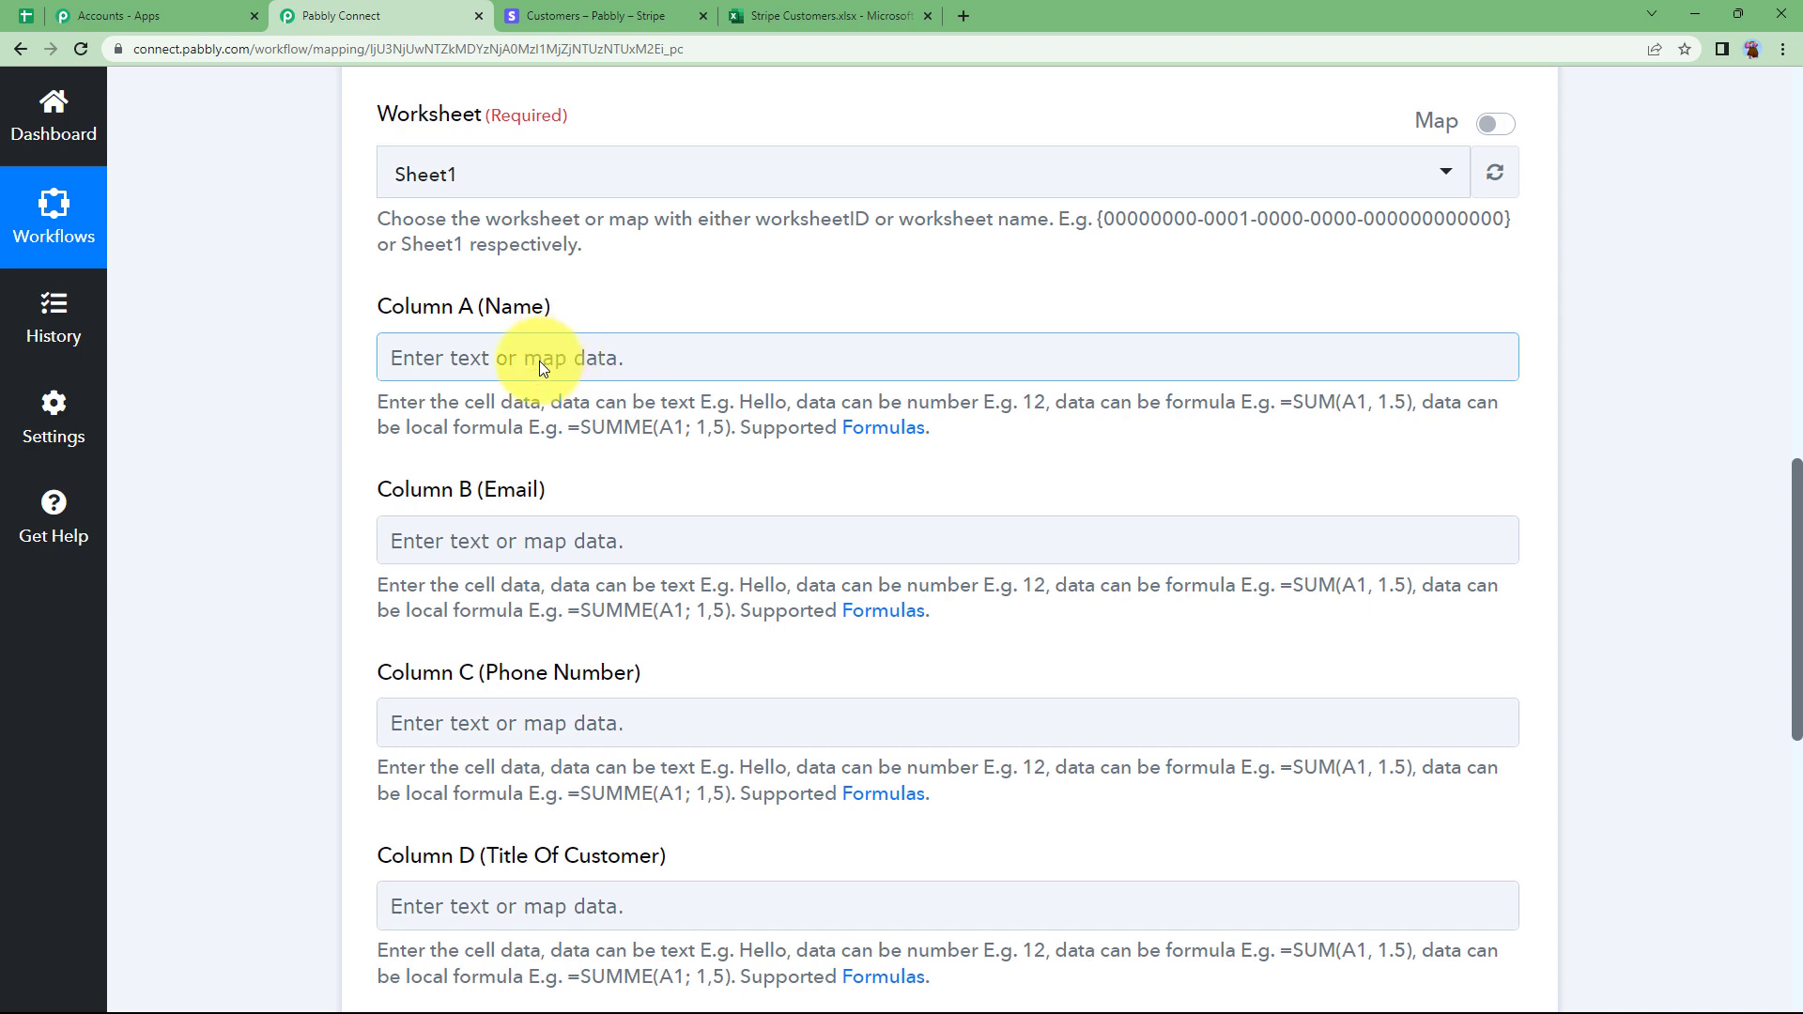
Map the Stripe customer's Shipping Name into Column A (Name).
click(539, 360)
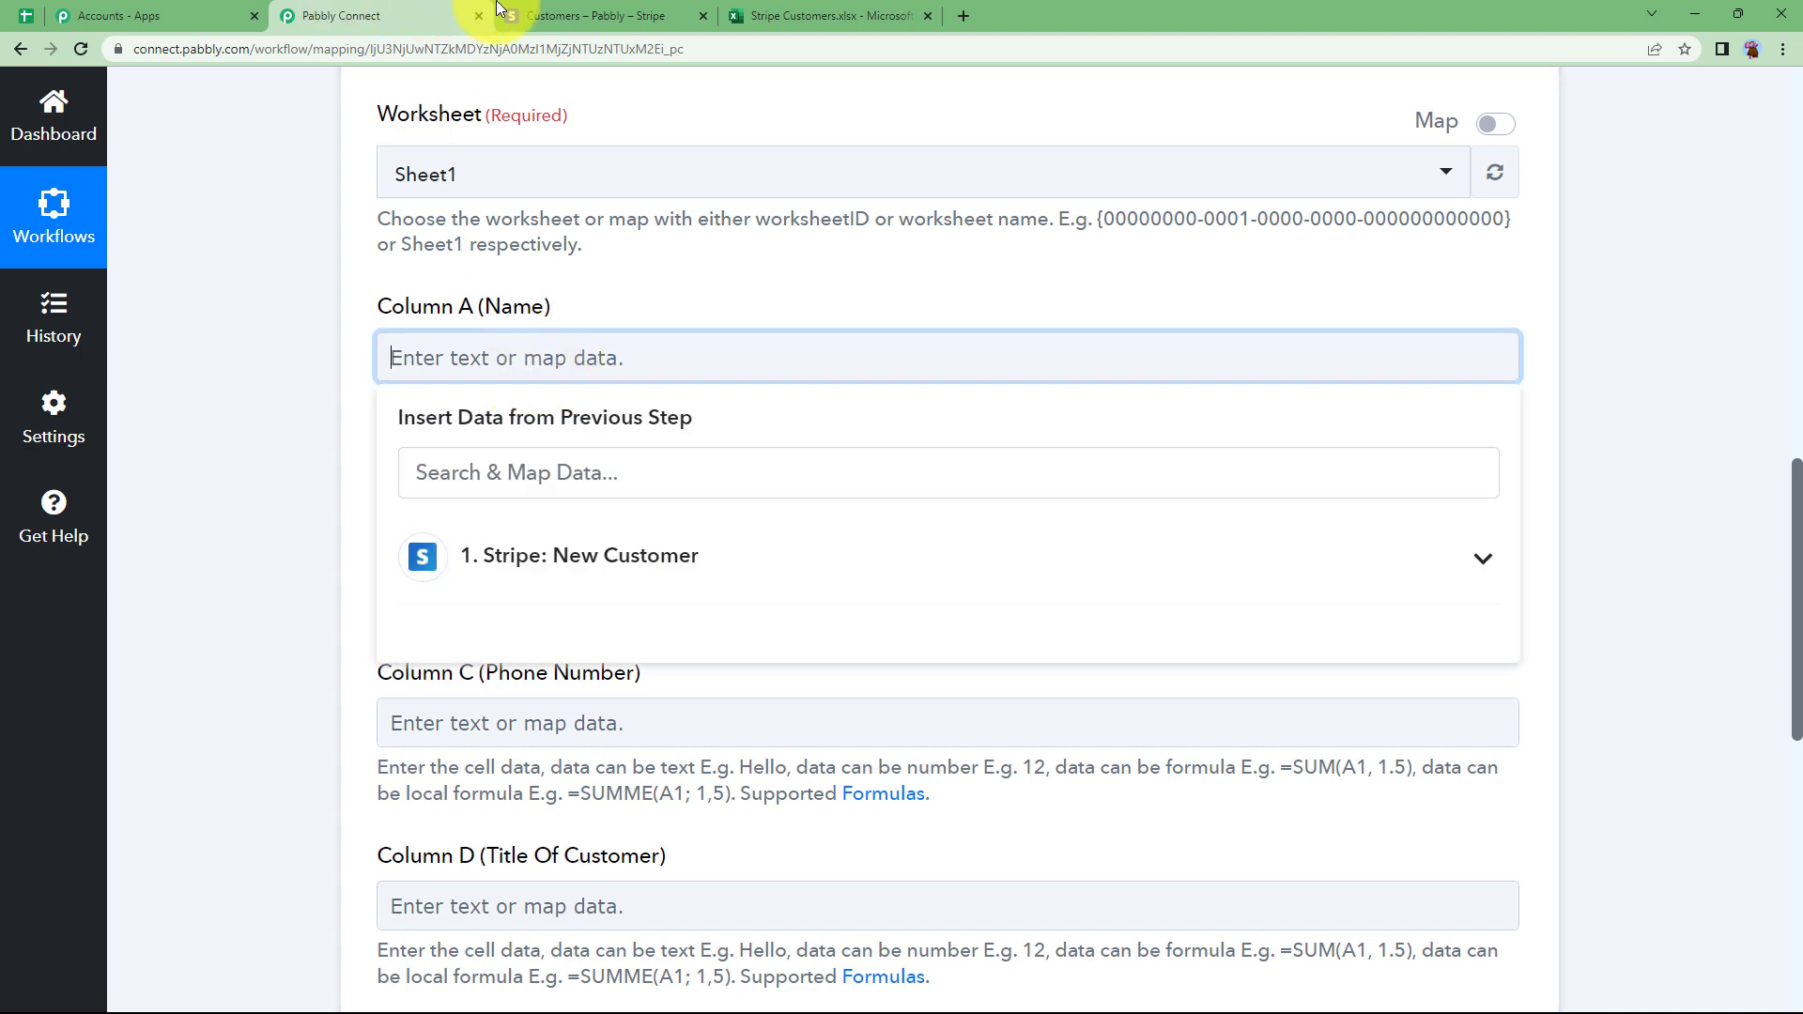
click(542, 10)
click(343, 16)
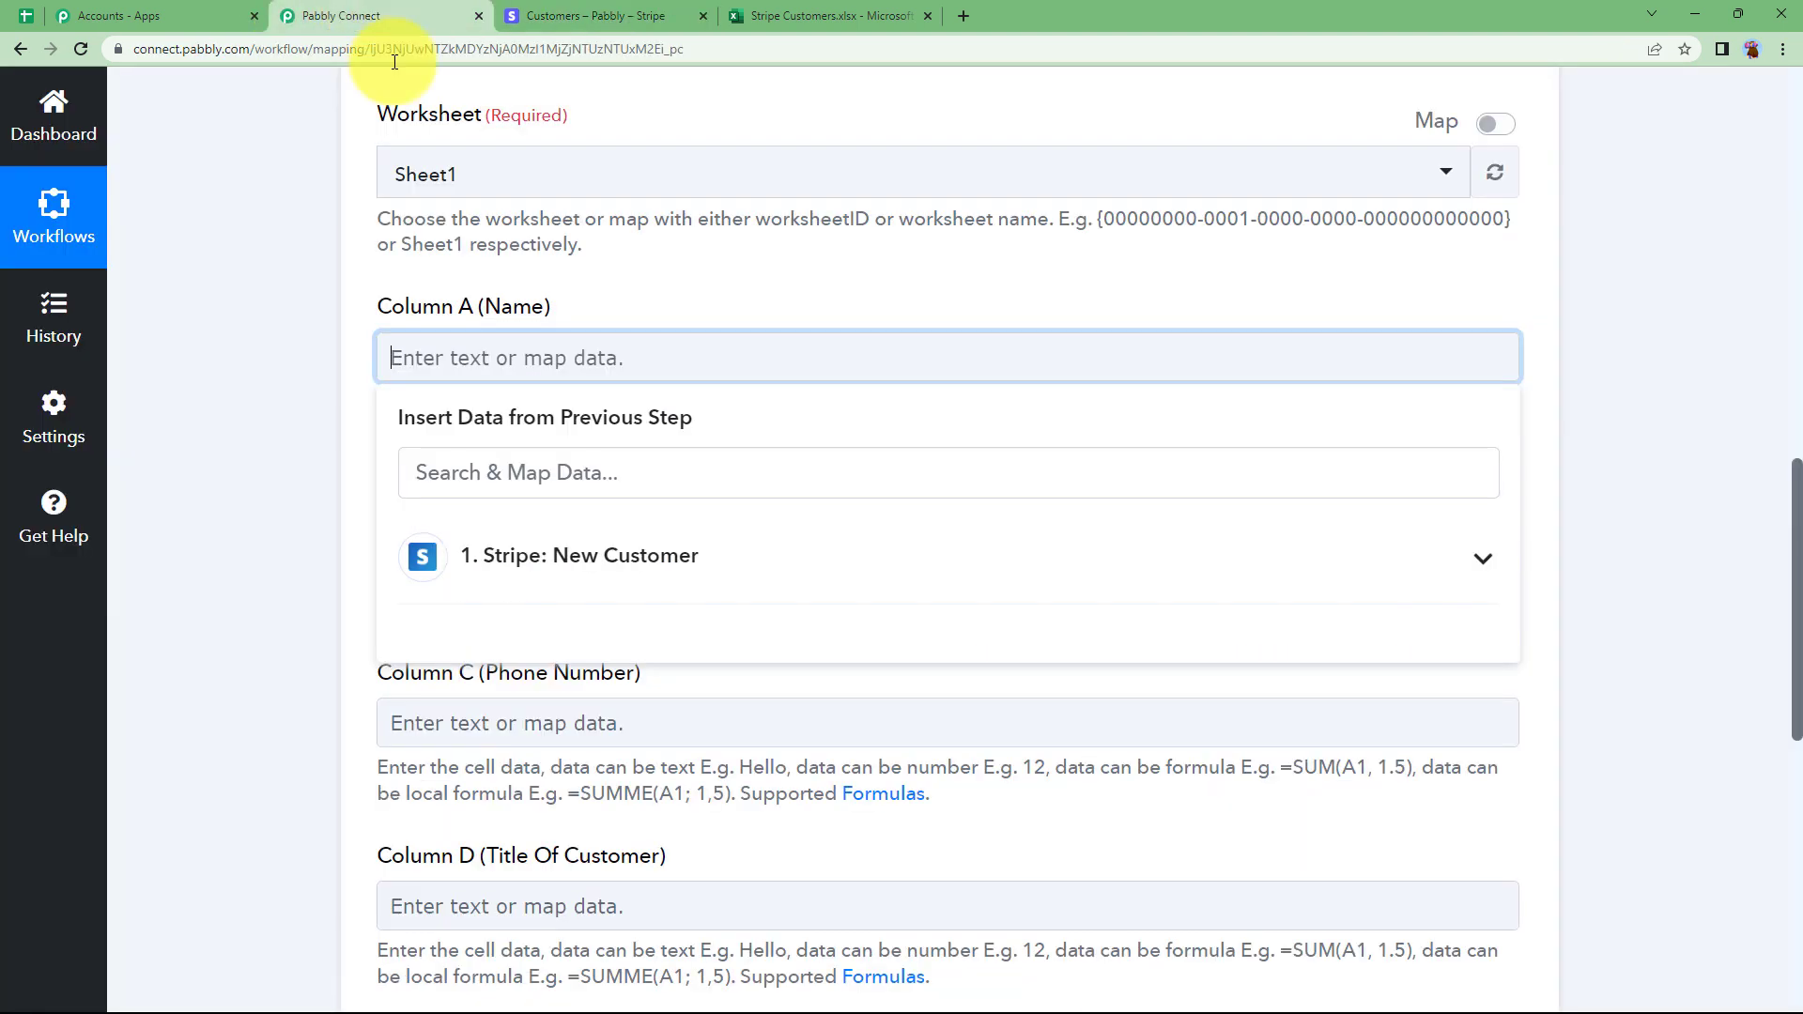
click(219, 695)
click(827, 15)
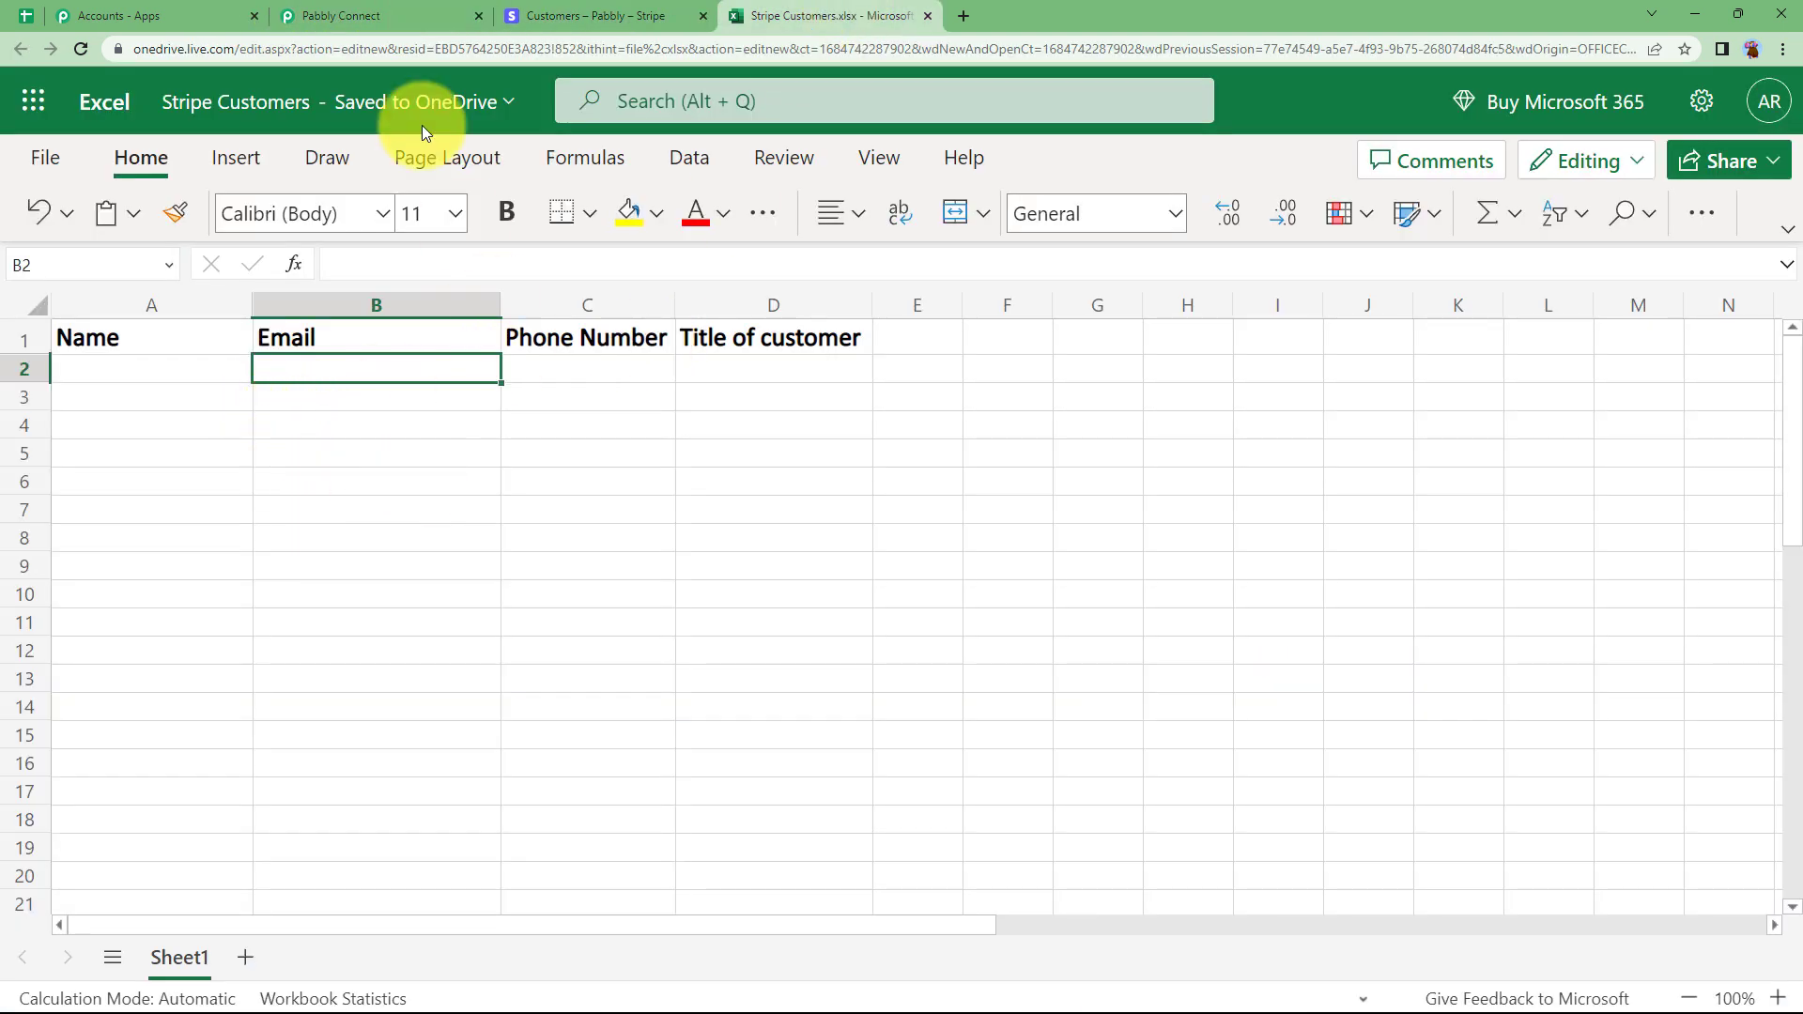
click(406, 34)
click(522, 368)
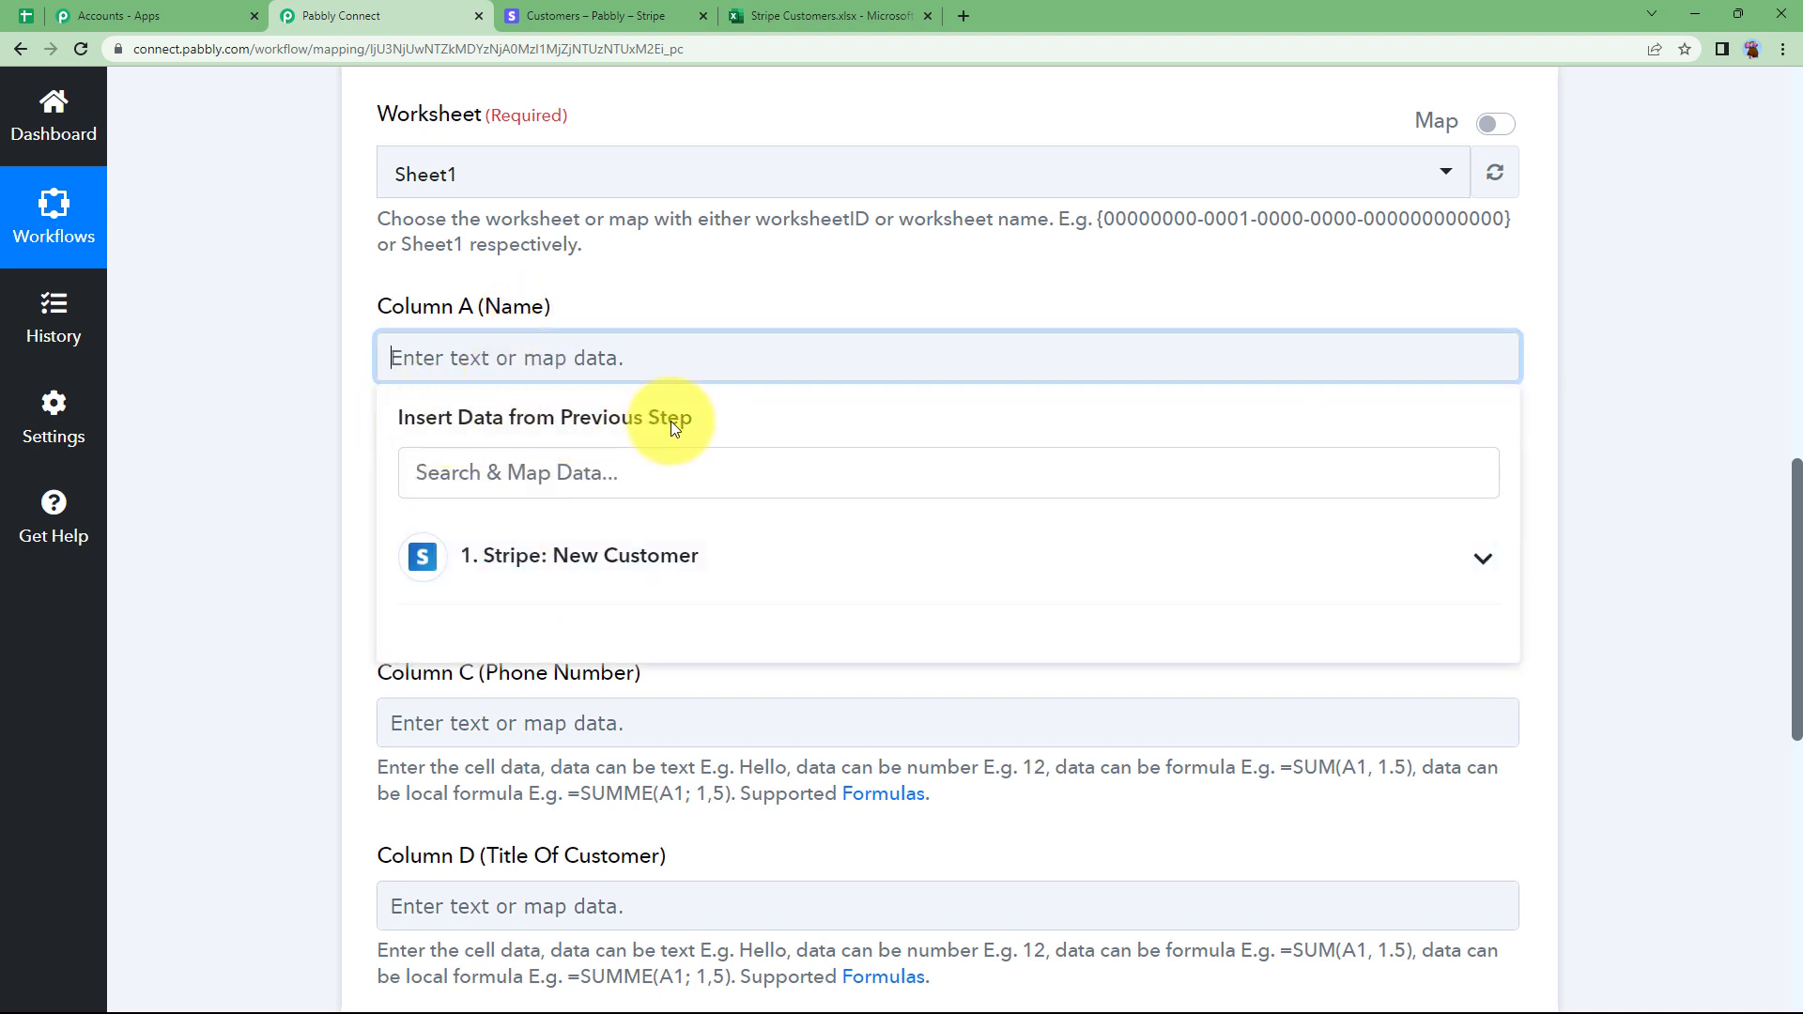
click(585, 576)
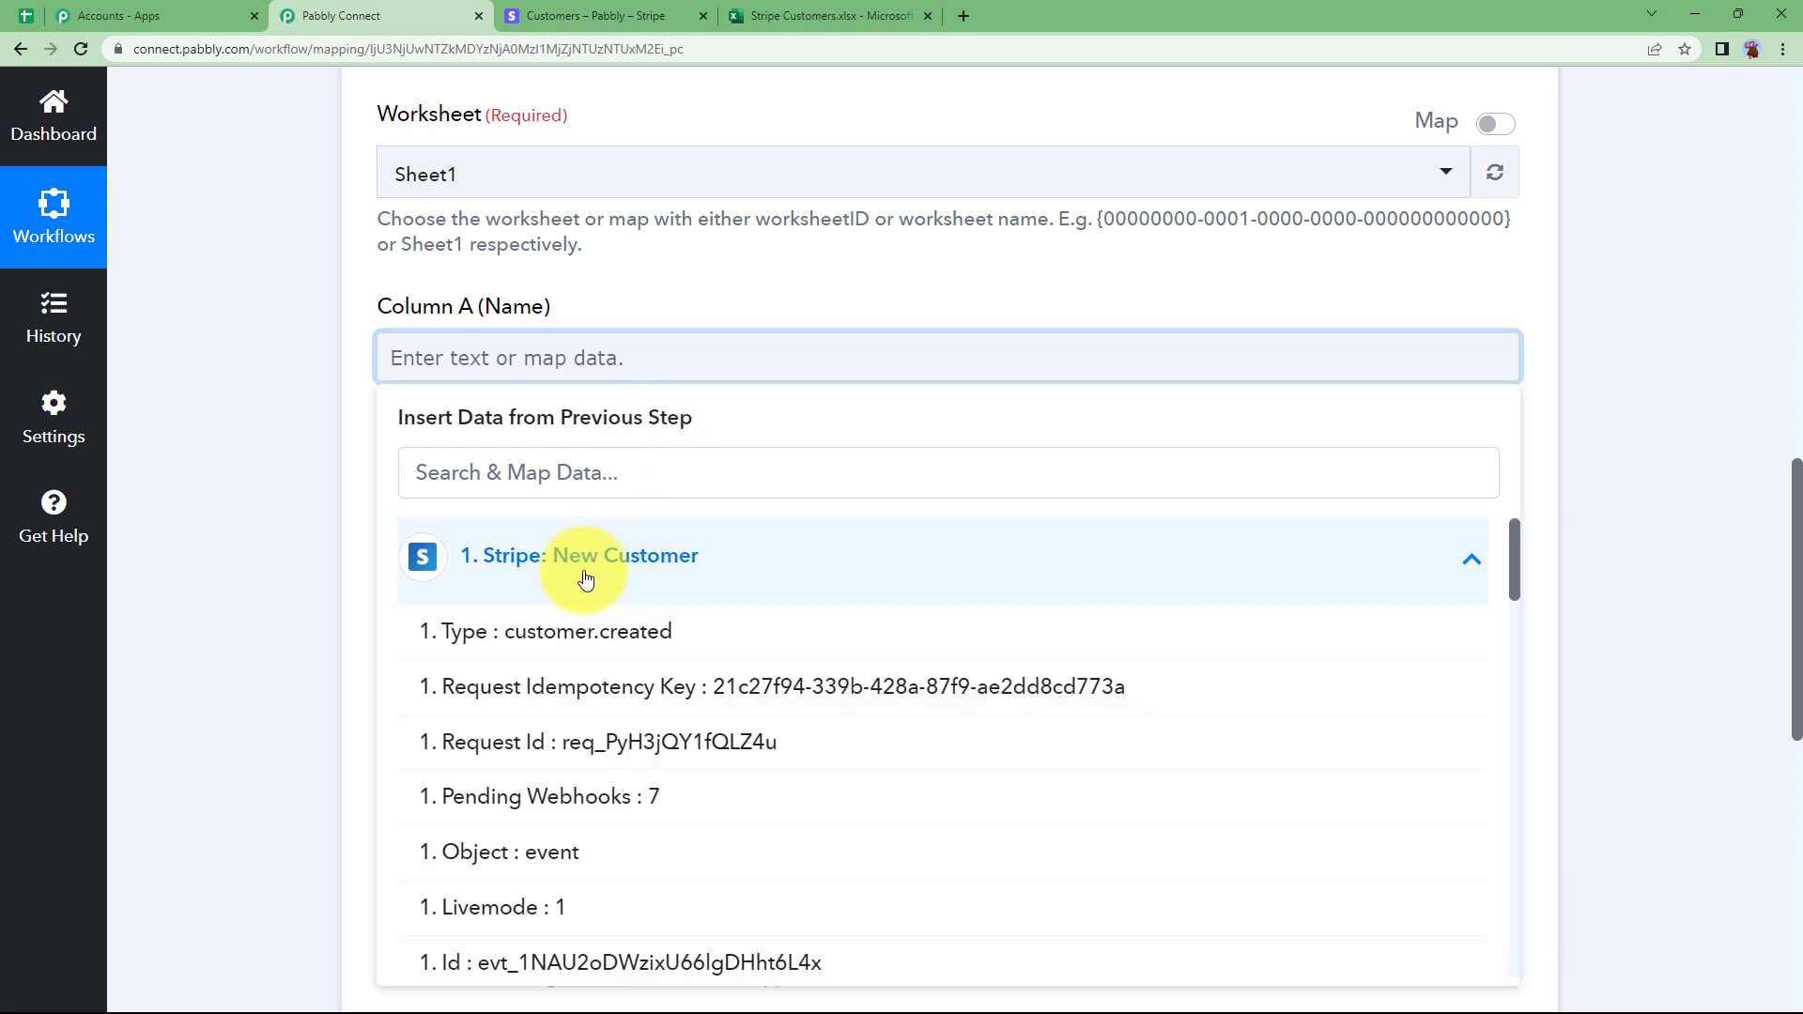
scroll(620, 742, down, 5)
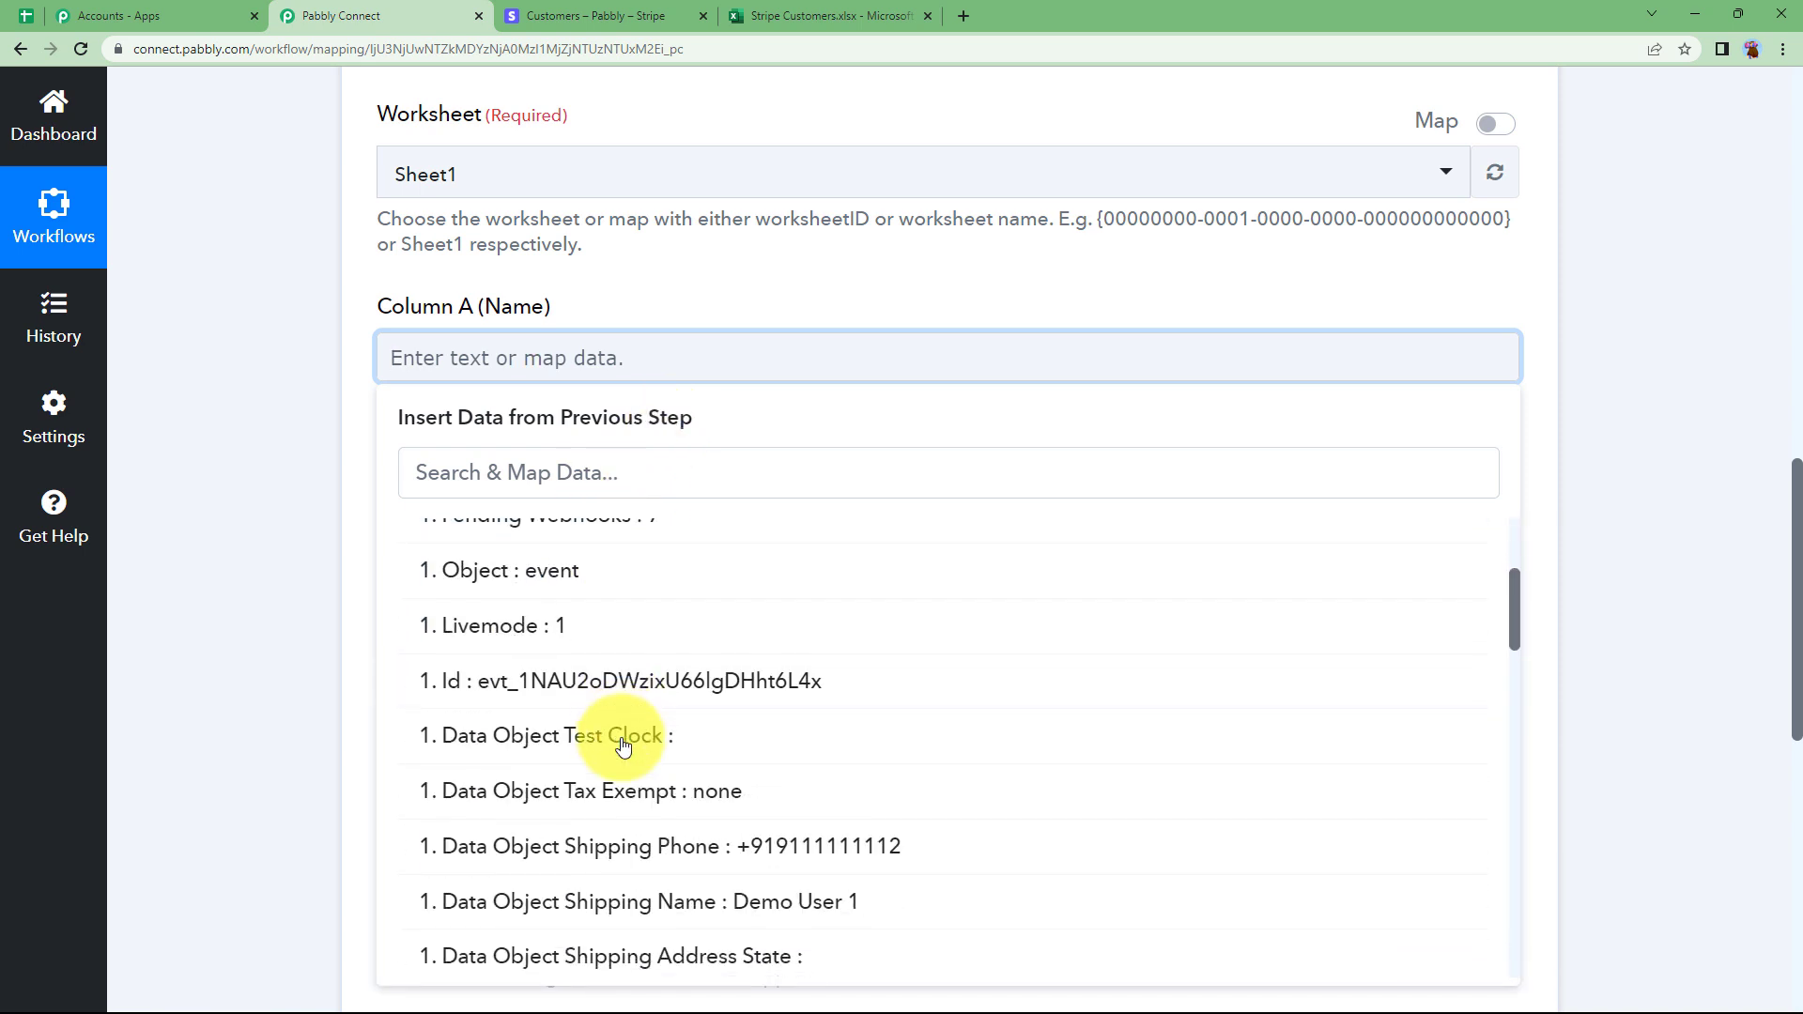
scroll(617, 742, down, 1)
click(629, 628)
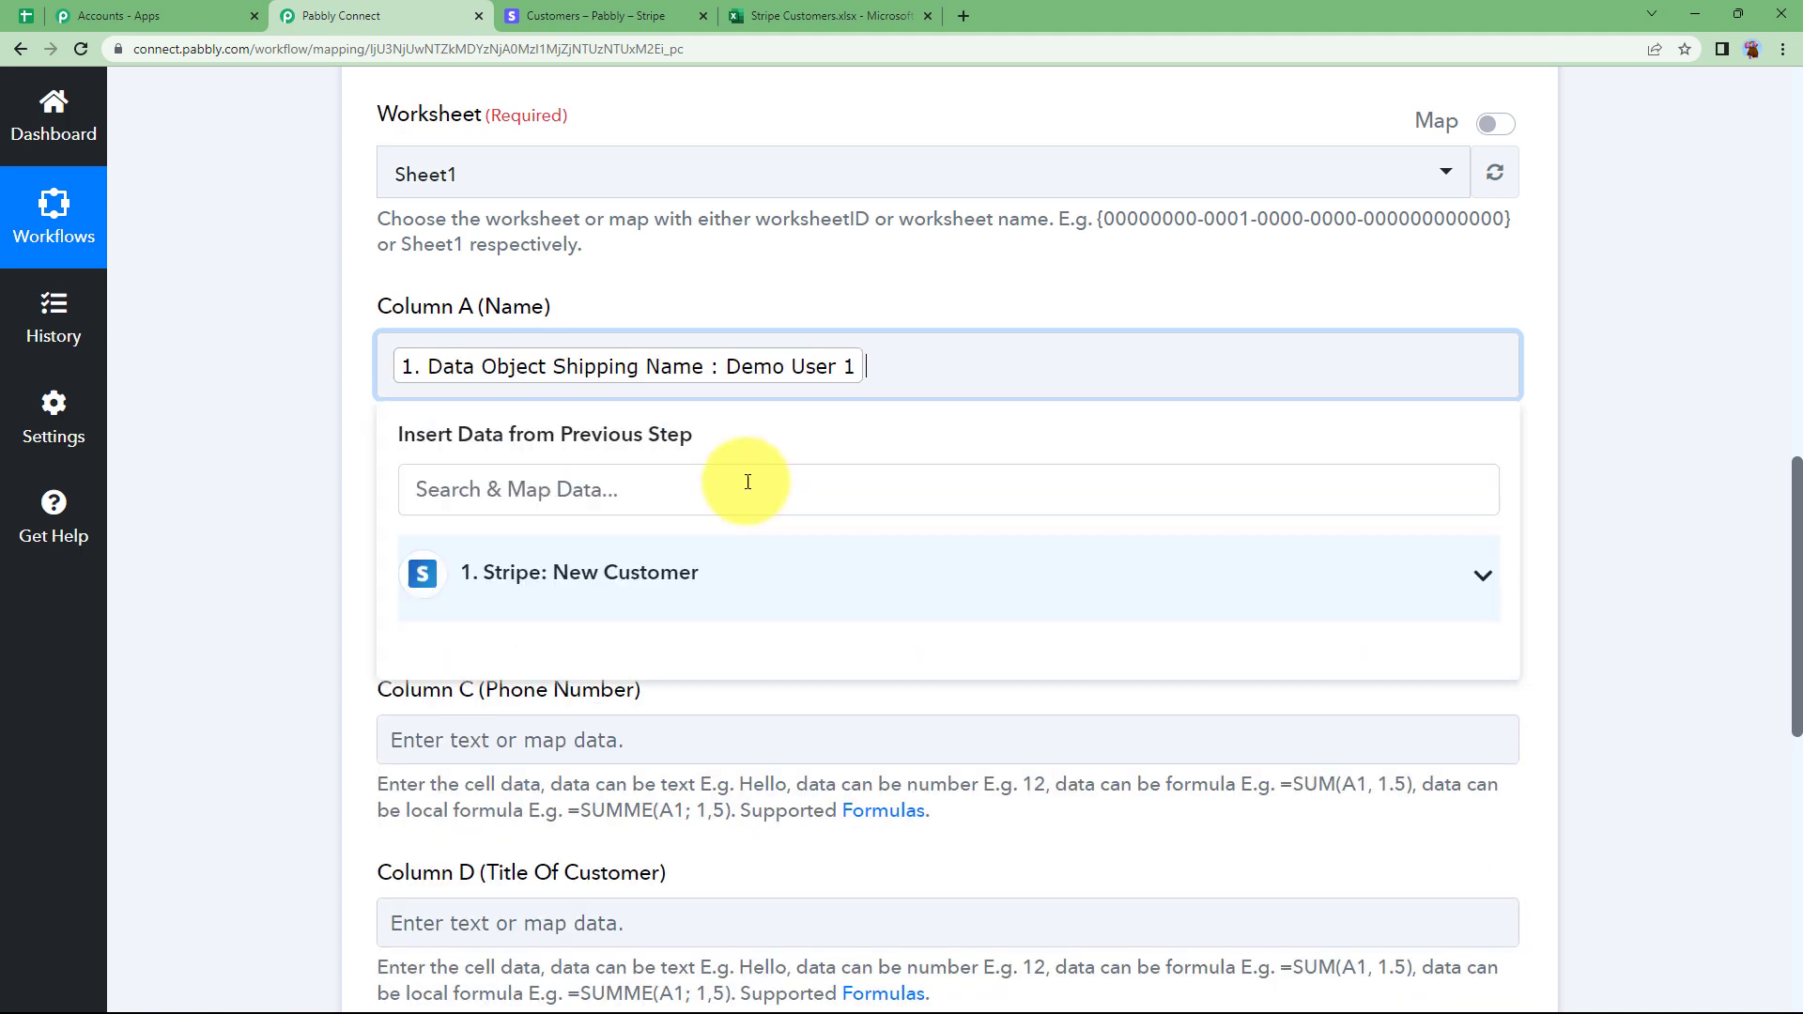
Map Email into Column B and Shipping Phone into Column C.
click(505, 565)
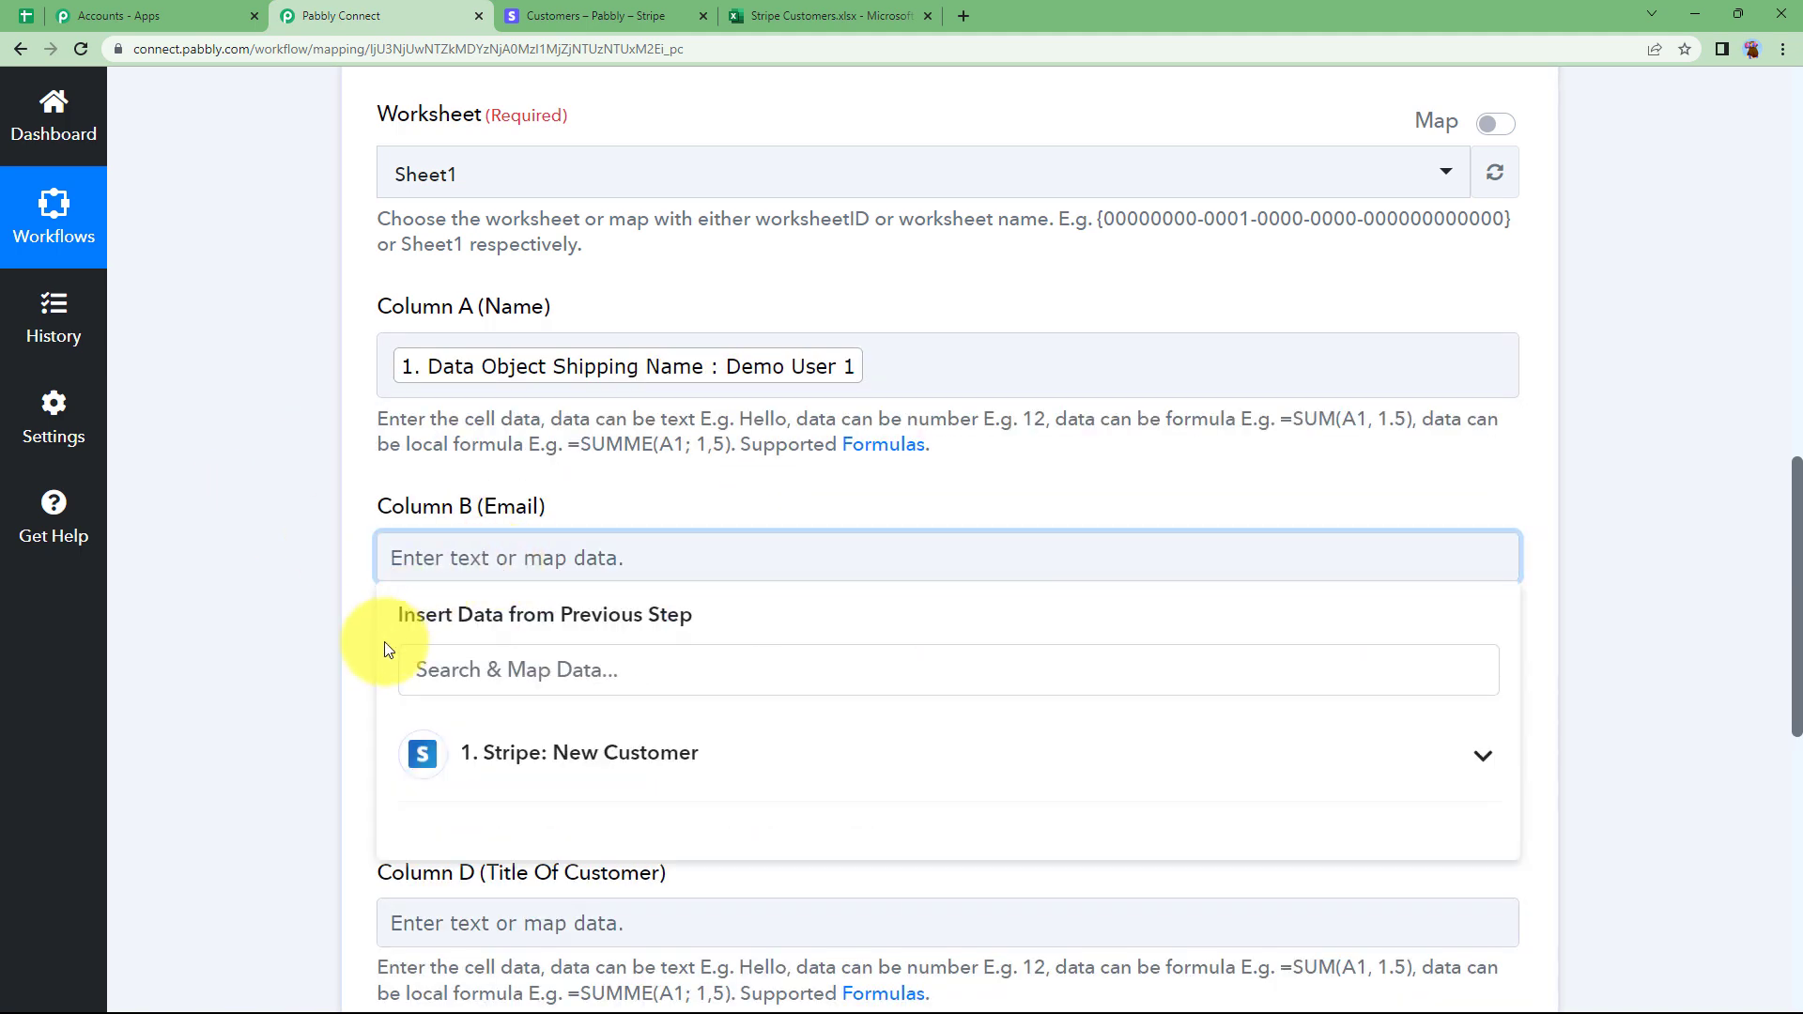
scroll(385, 641, down, 1)
click(521, 583)
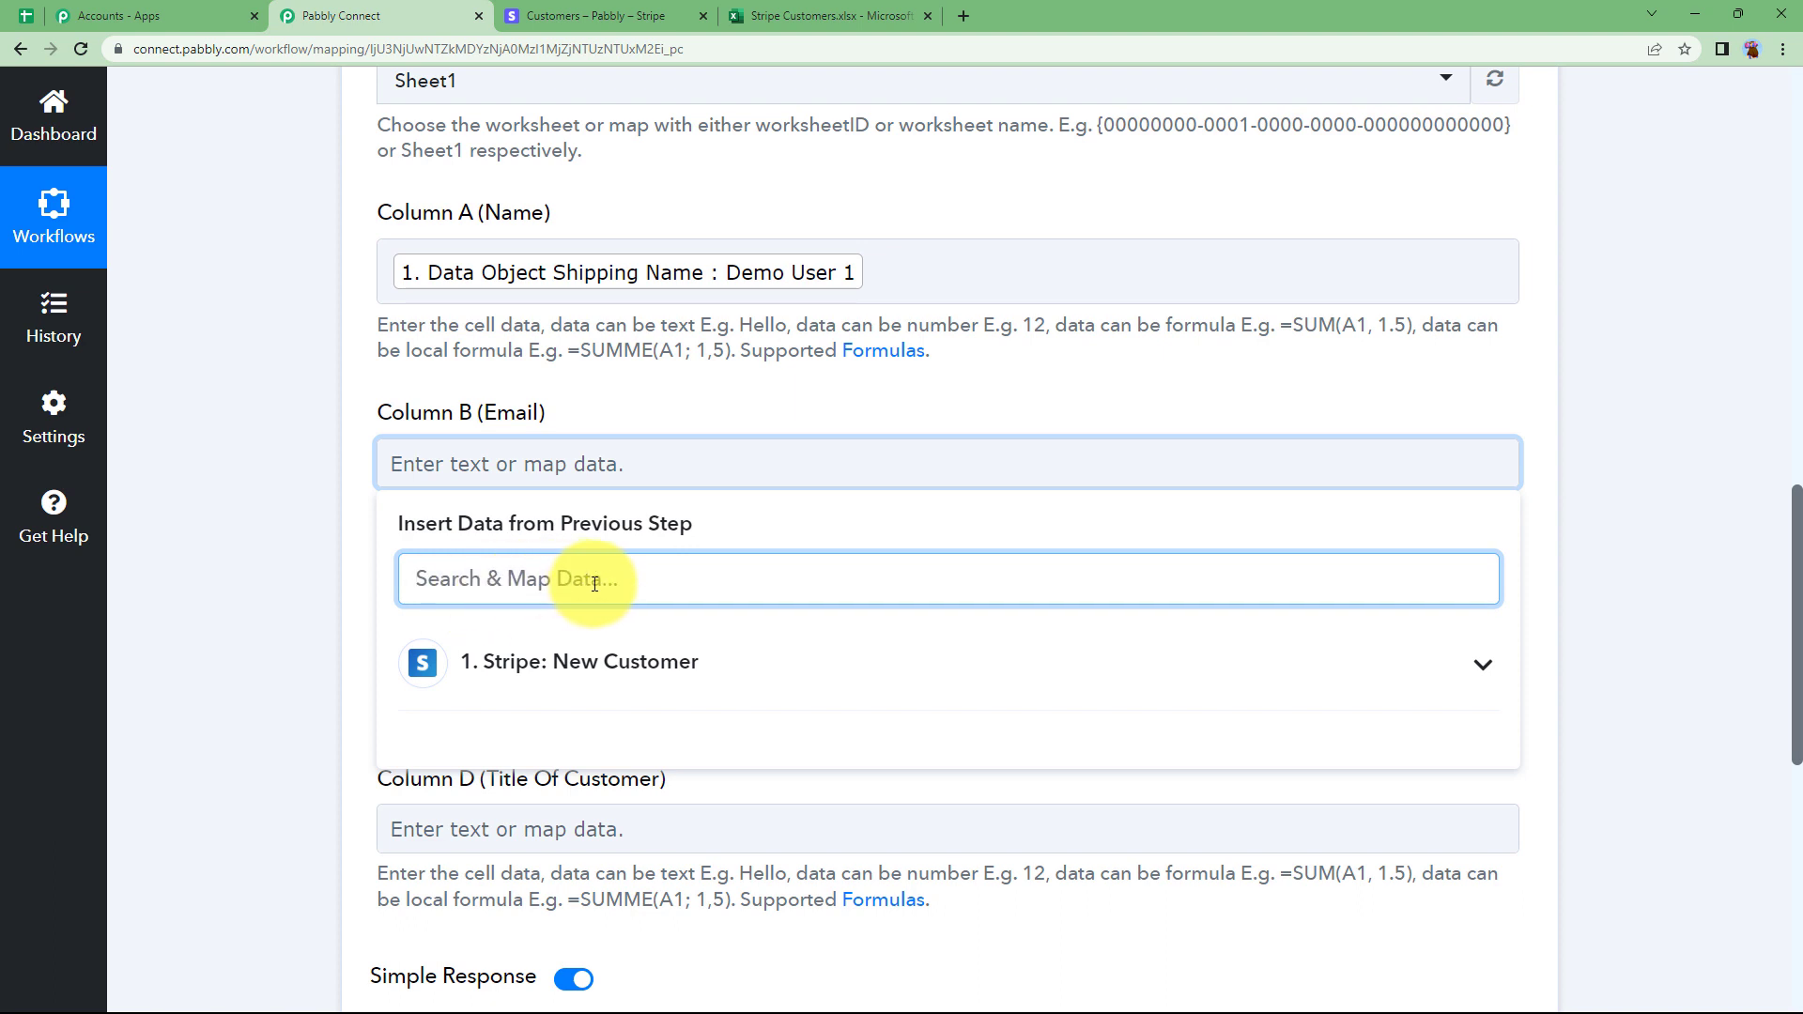
text(@)
click(623, 736)
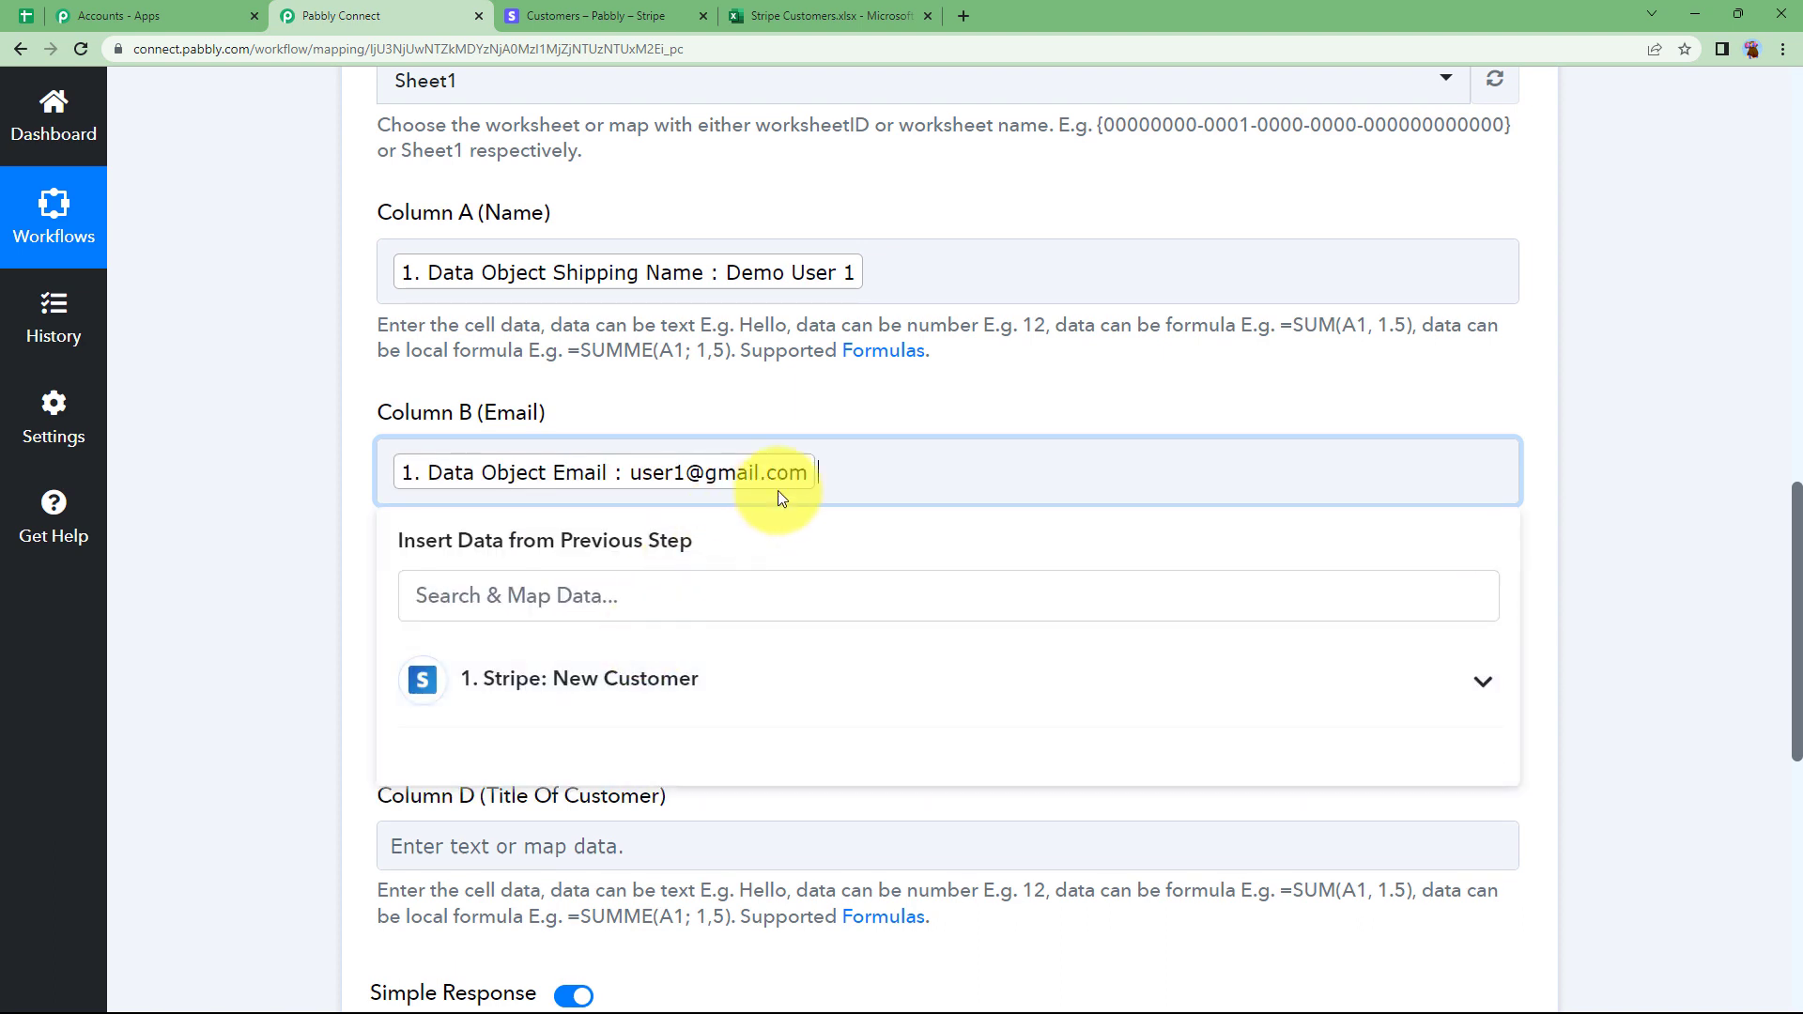
click(353, 555)
click(439, 658)
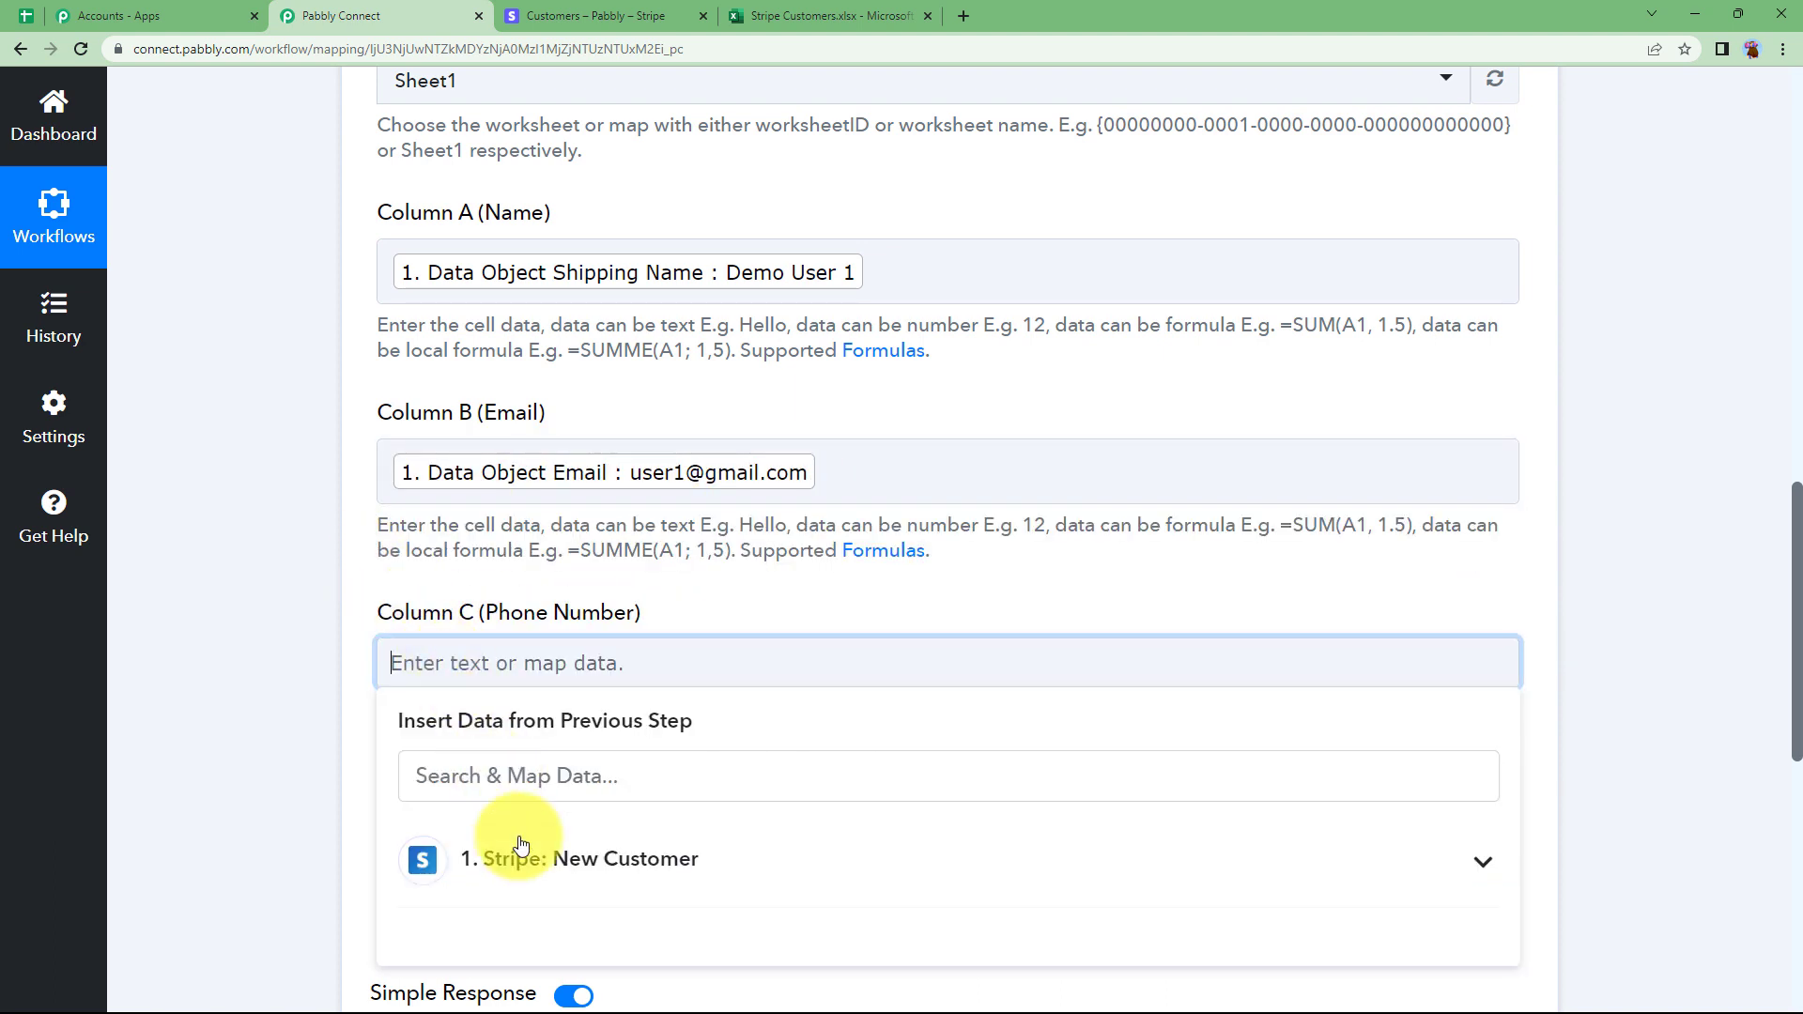
click(515, 854)
scroll(392, 826, down, 10)
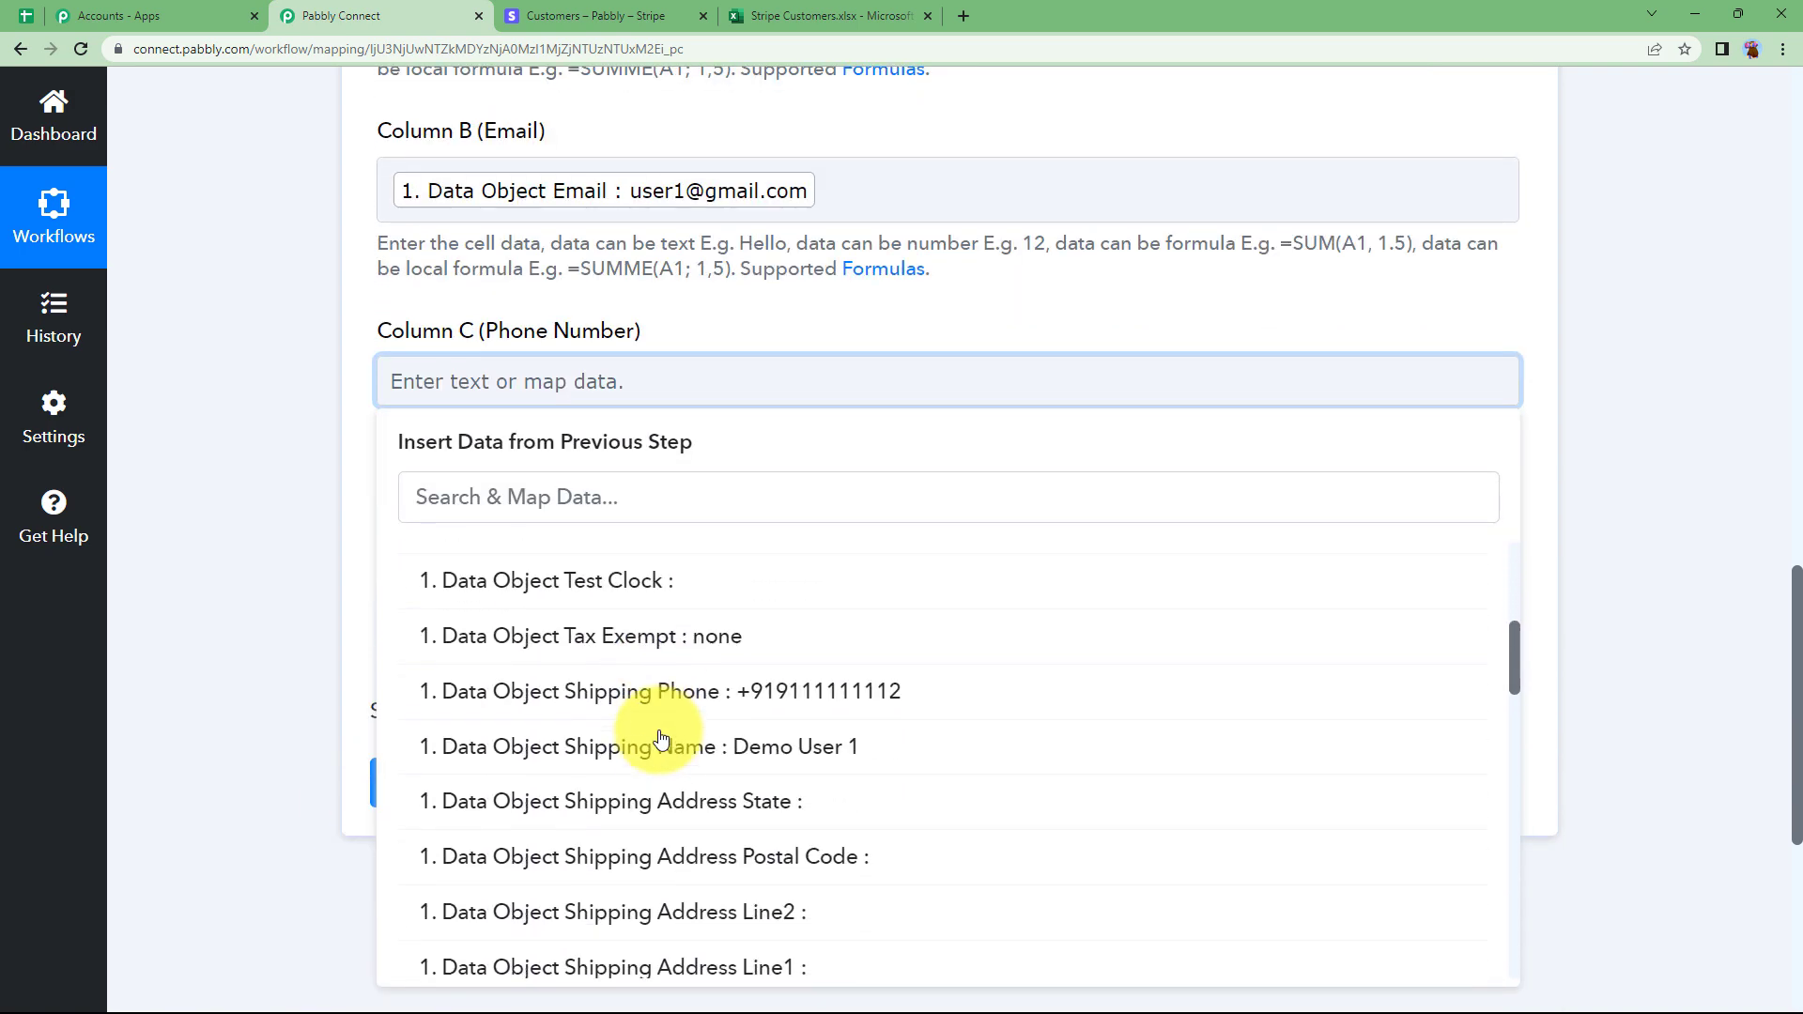
click(714, 684)
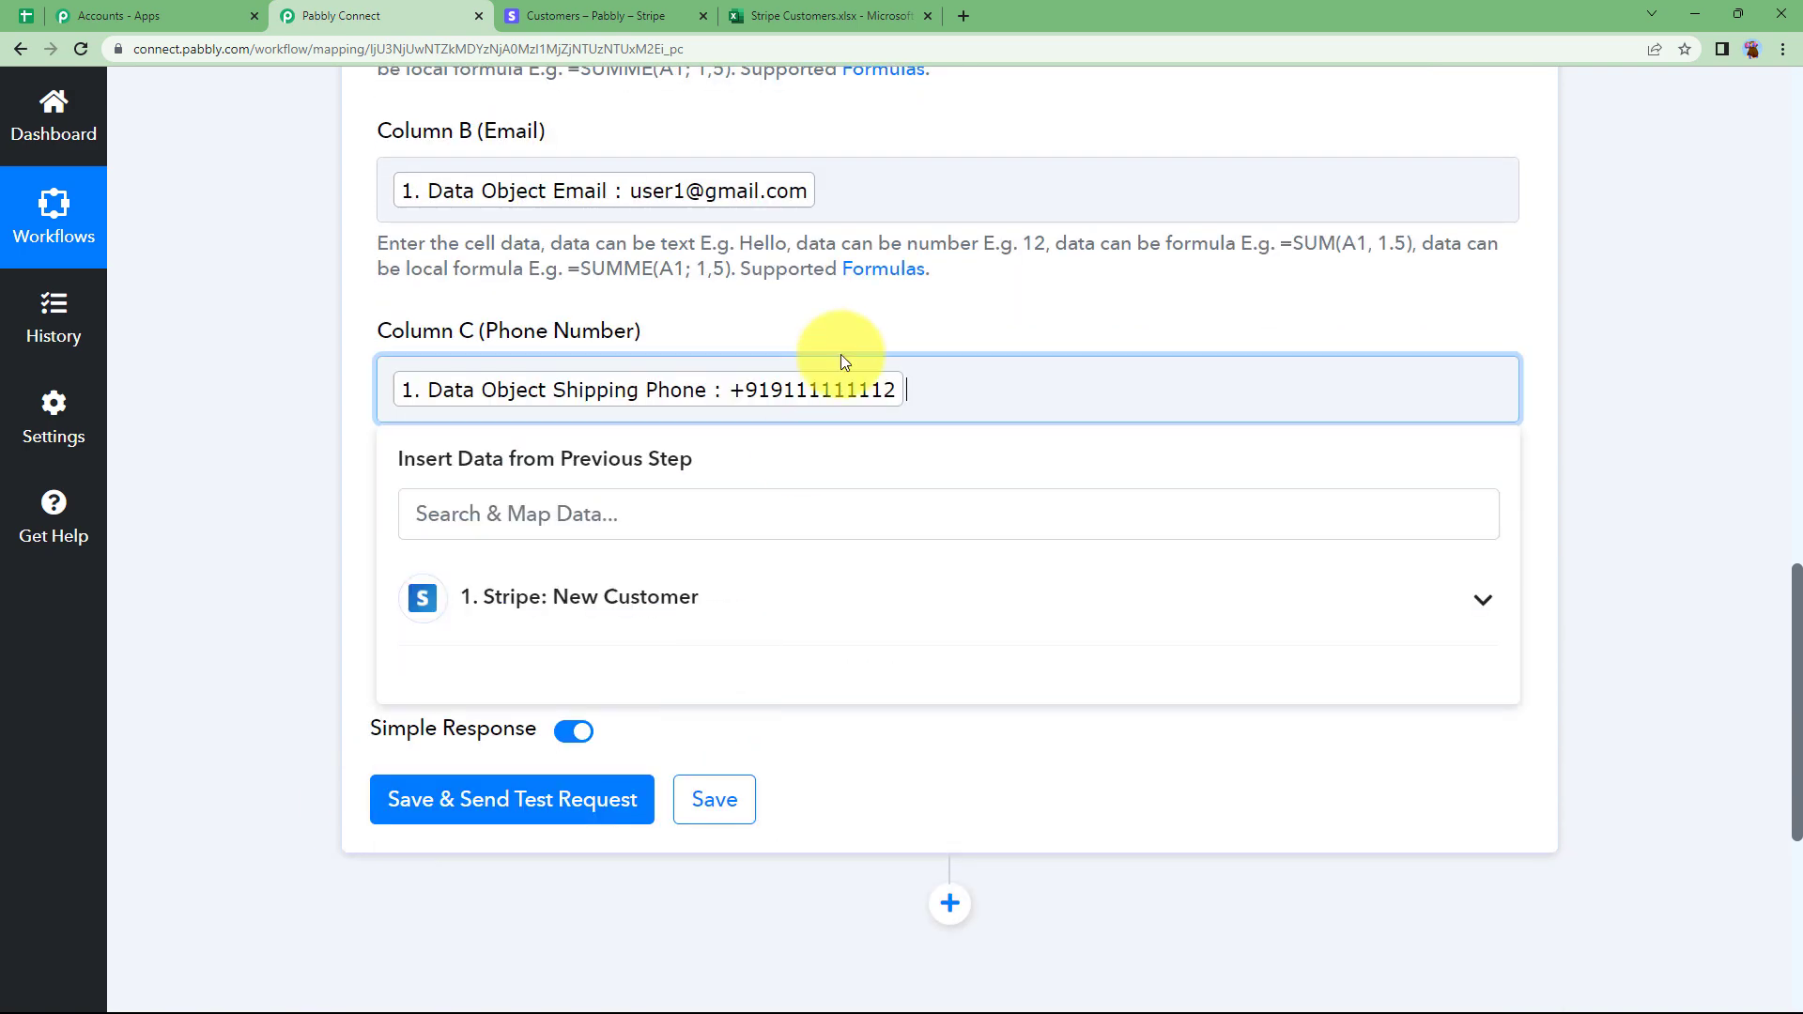
click(335, 500)
Map the Description (Client) field into Column D (Title Of Customer).
click(471, 581)
click(523, 783)
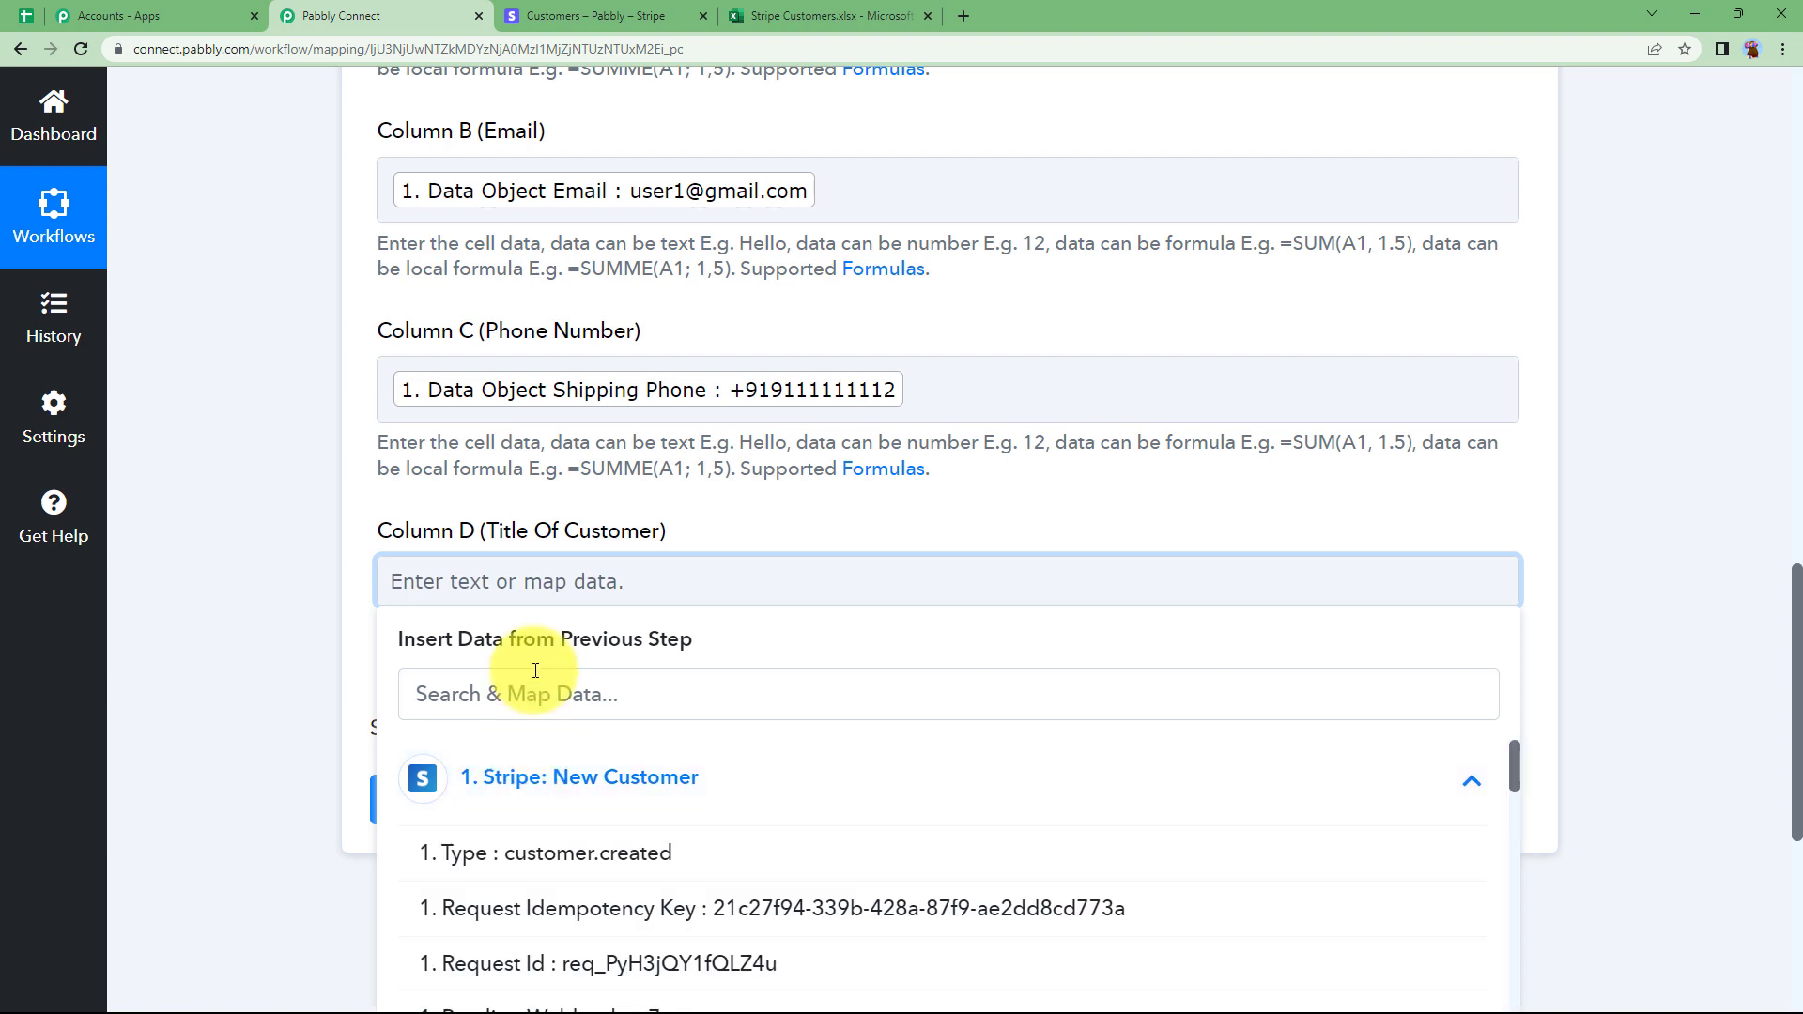
click(538, 714)
text(cli)
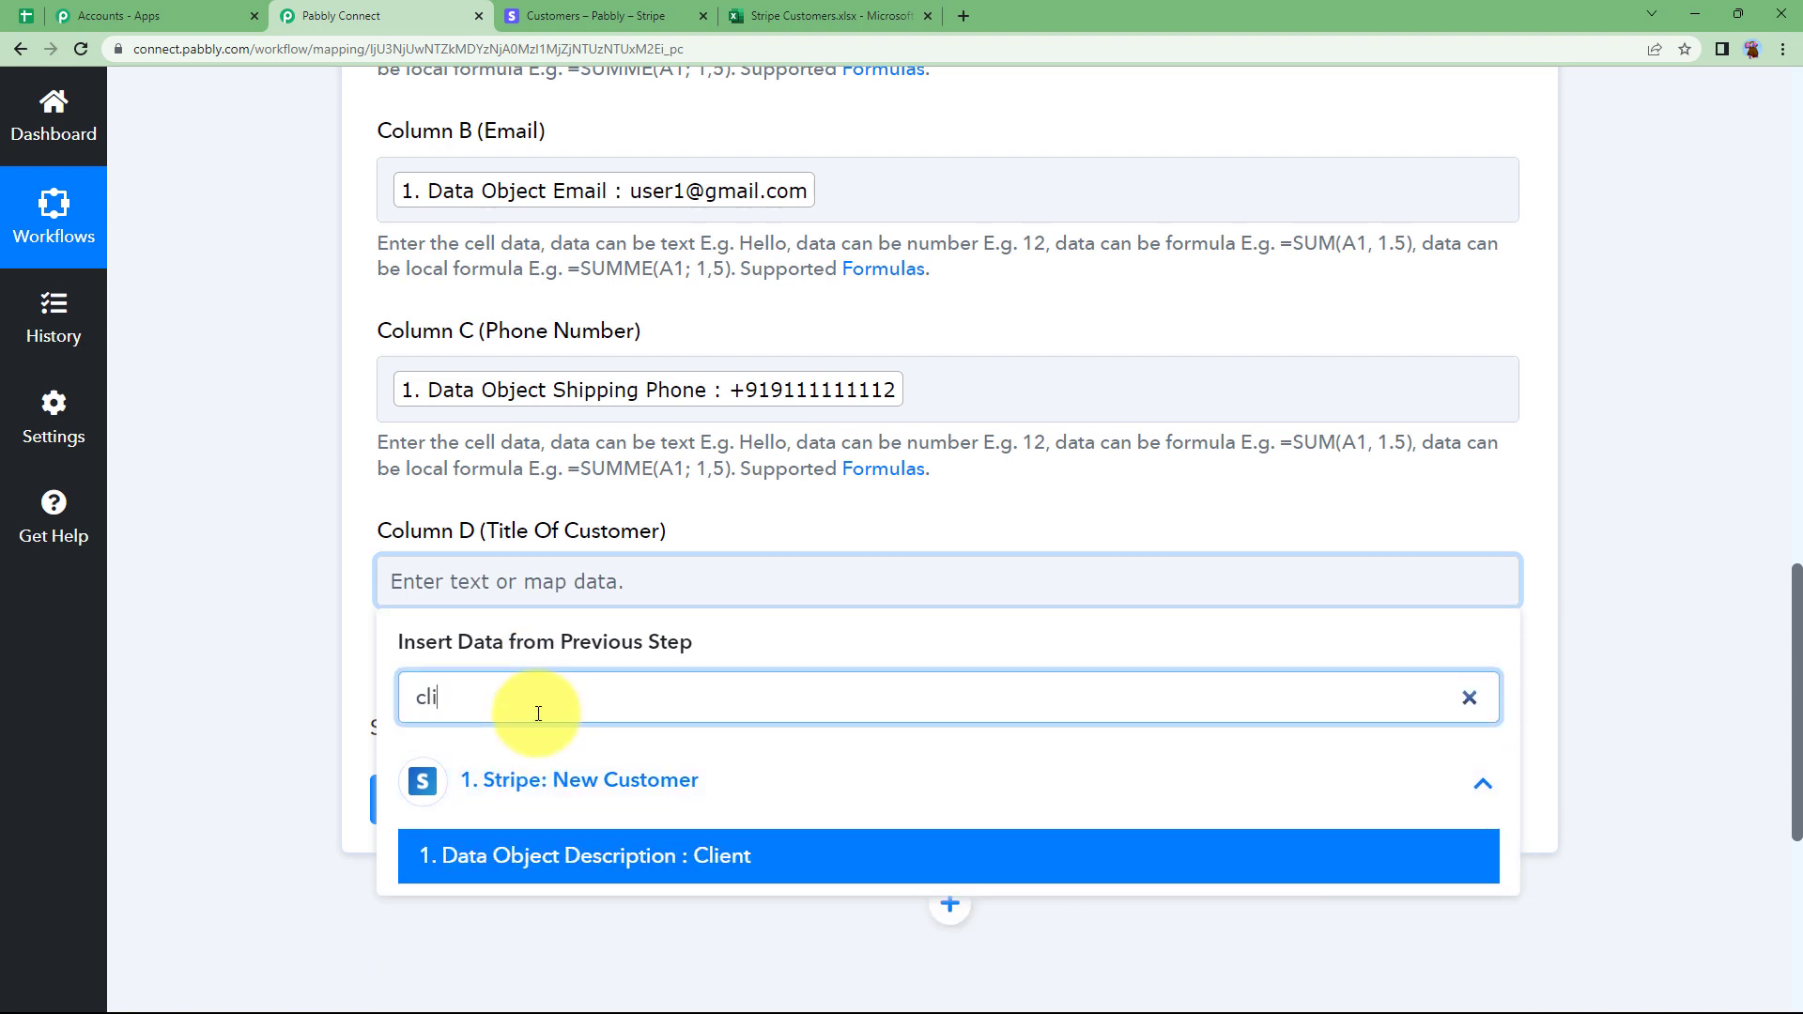
click(607, 873)
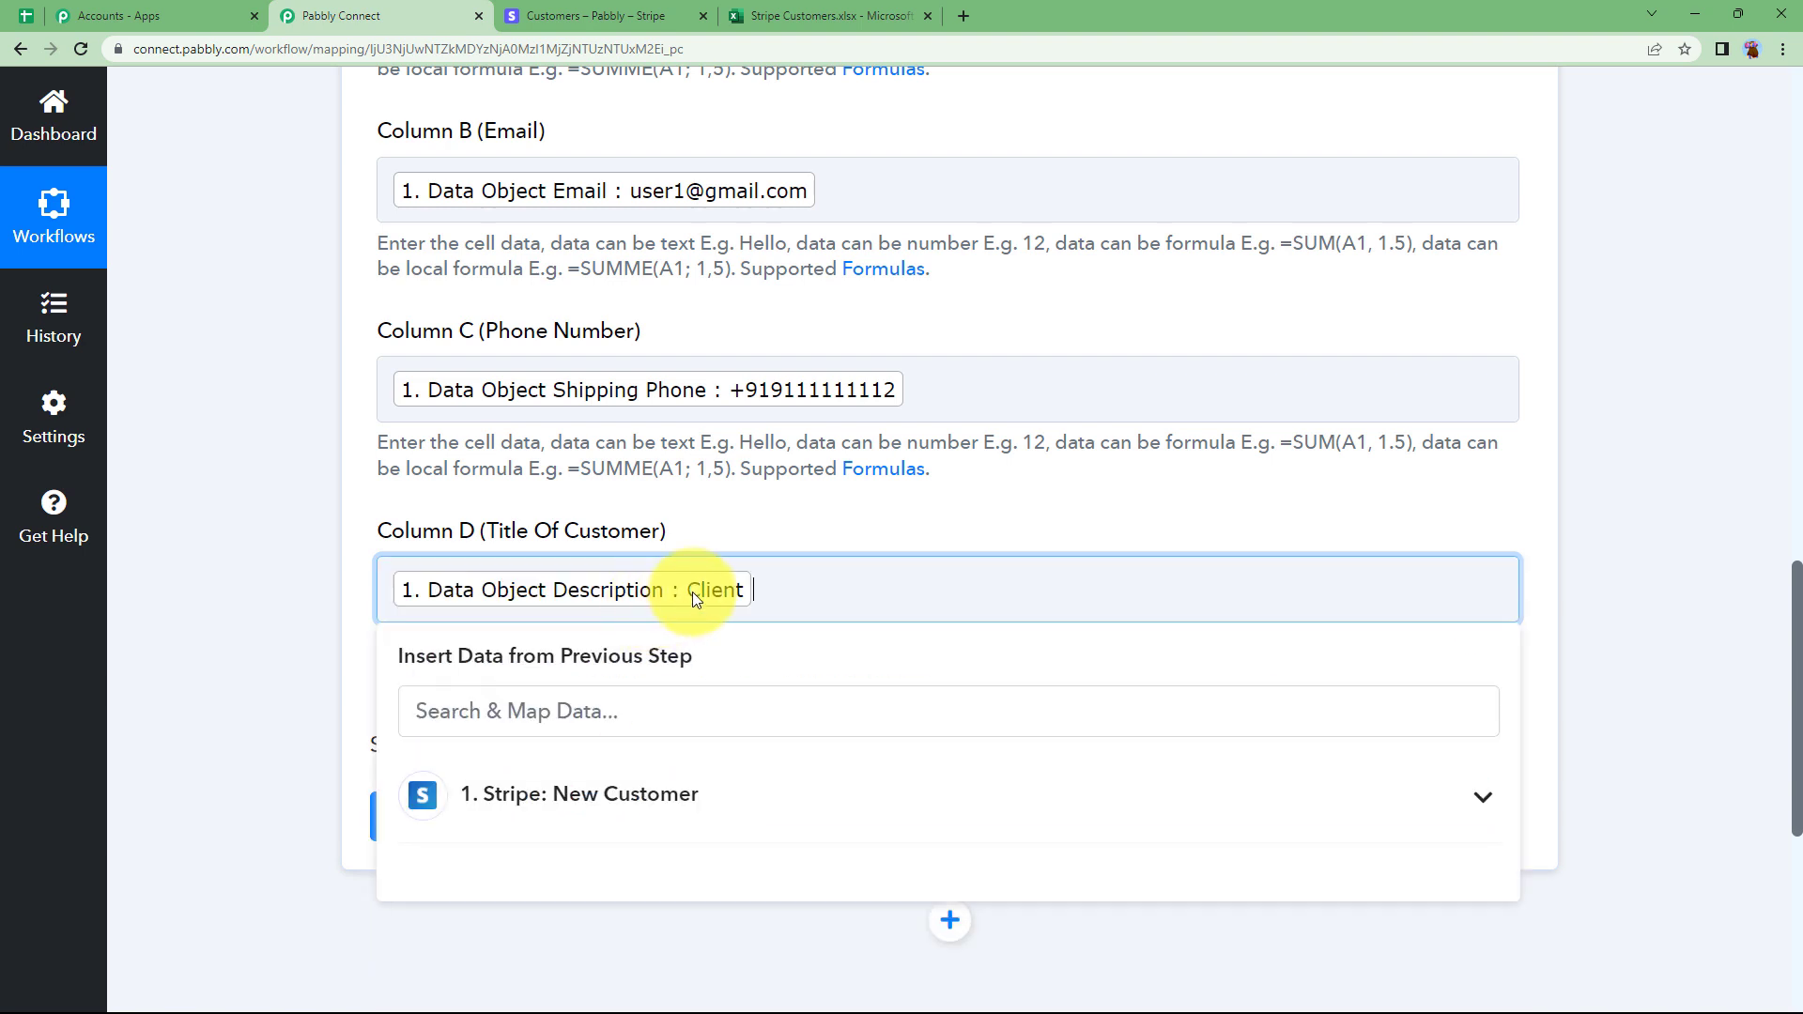
click(331, 708)
scroll(422, 488, up, 1)
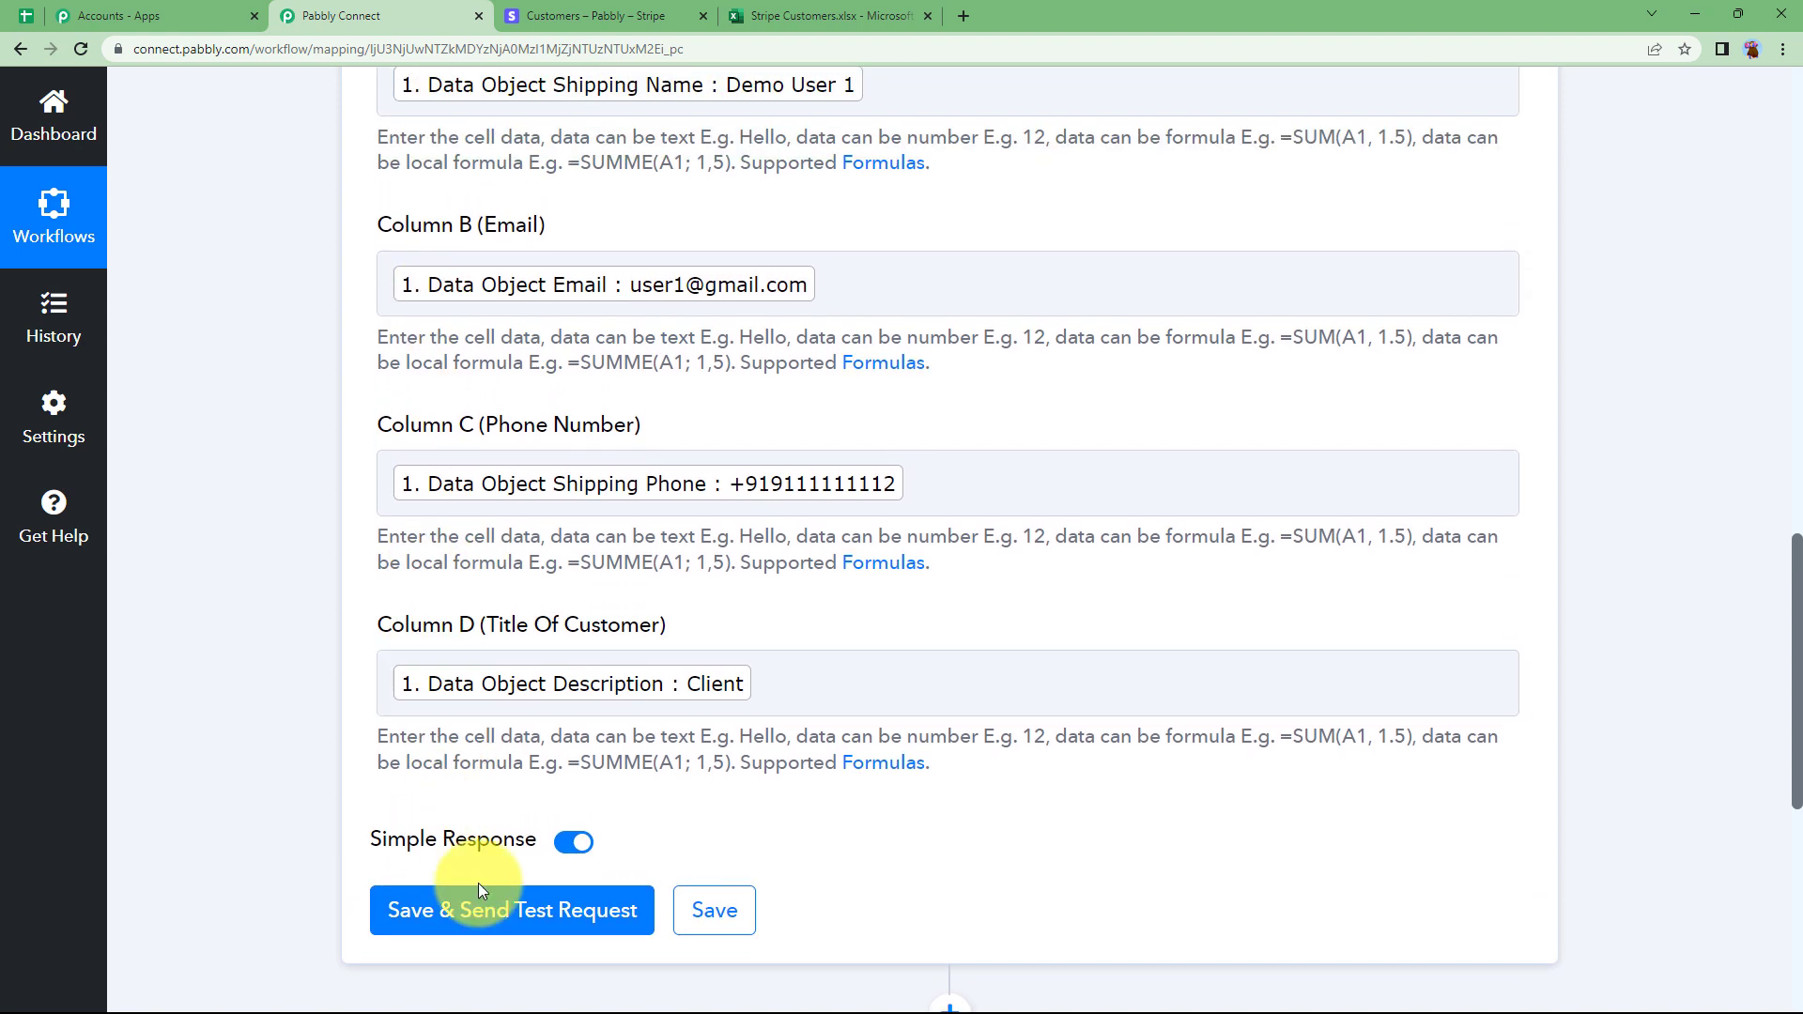
Save and test the Excel step, confirming the response wrote the customer to Sheet1!A2:D2.
click(483, 909)
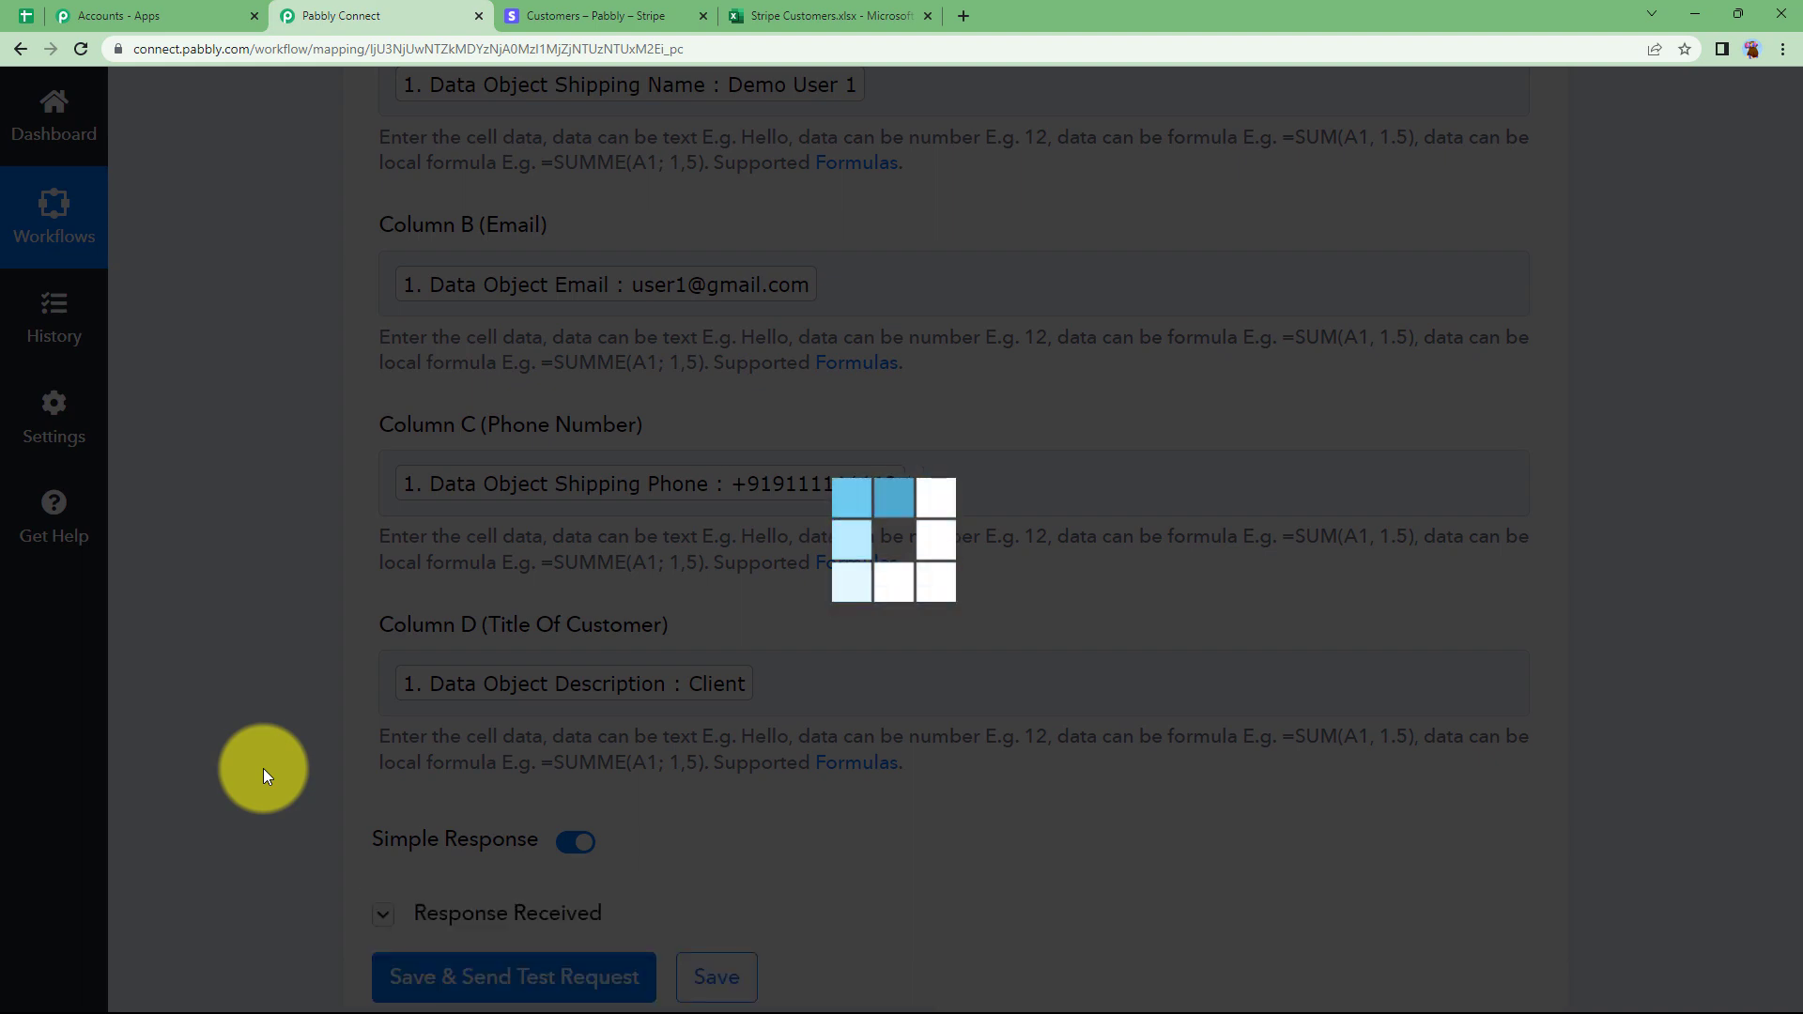
scroll(263, 769, down, 5)
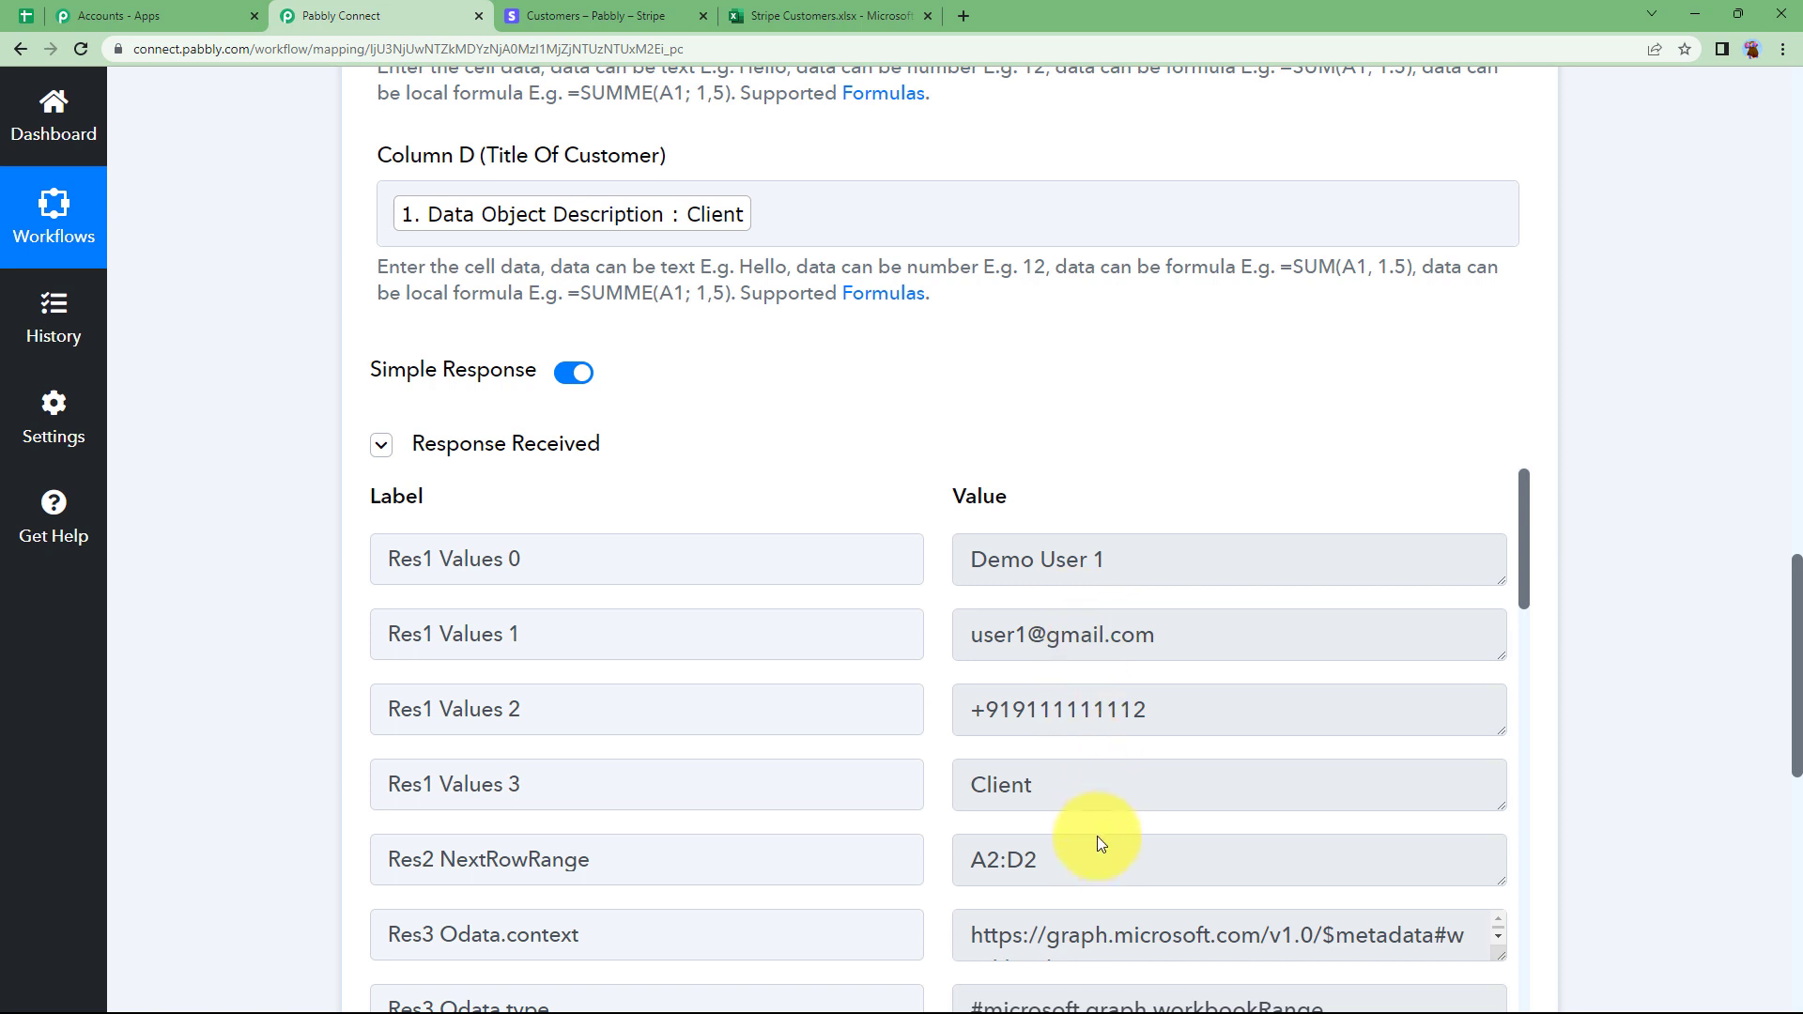
scroll(833, 700, down, 4)
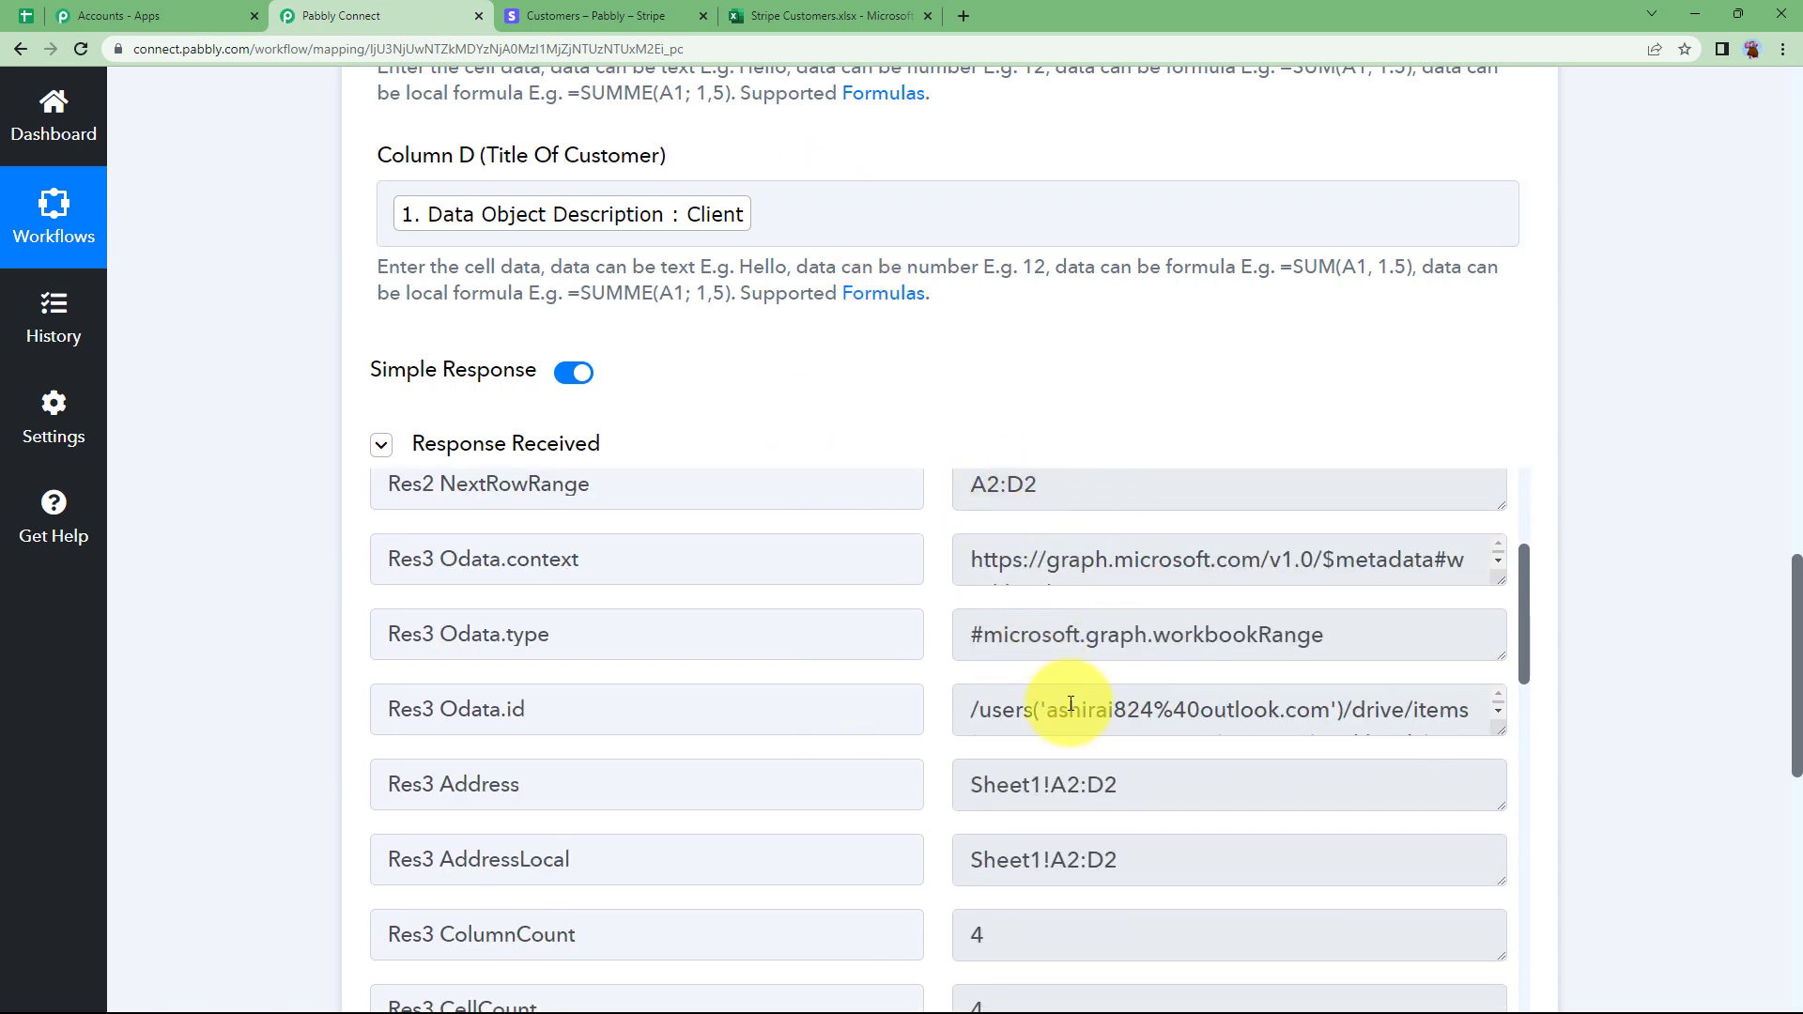
scroll(1062, 787, down, 3)
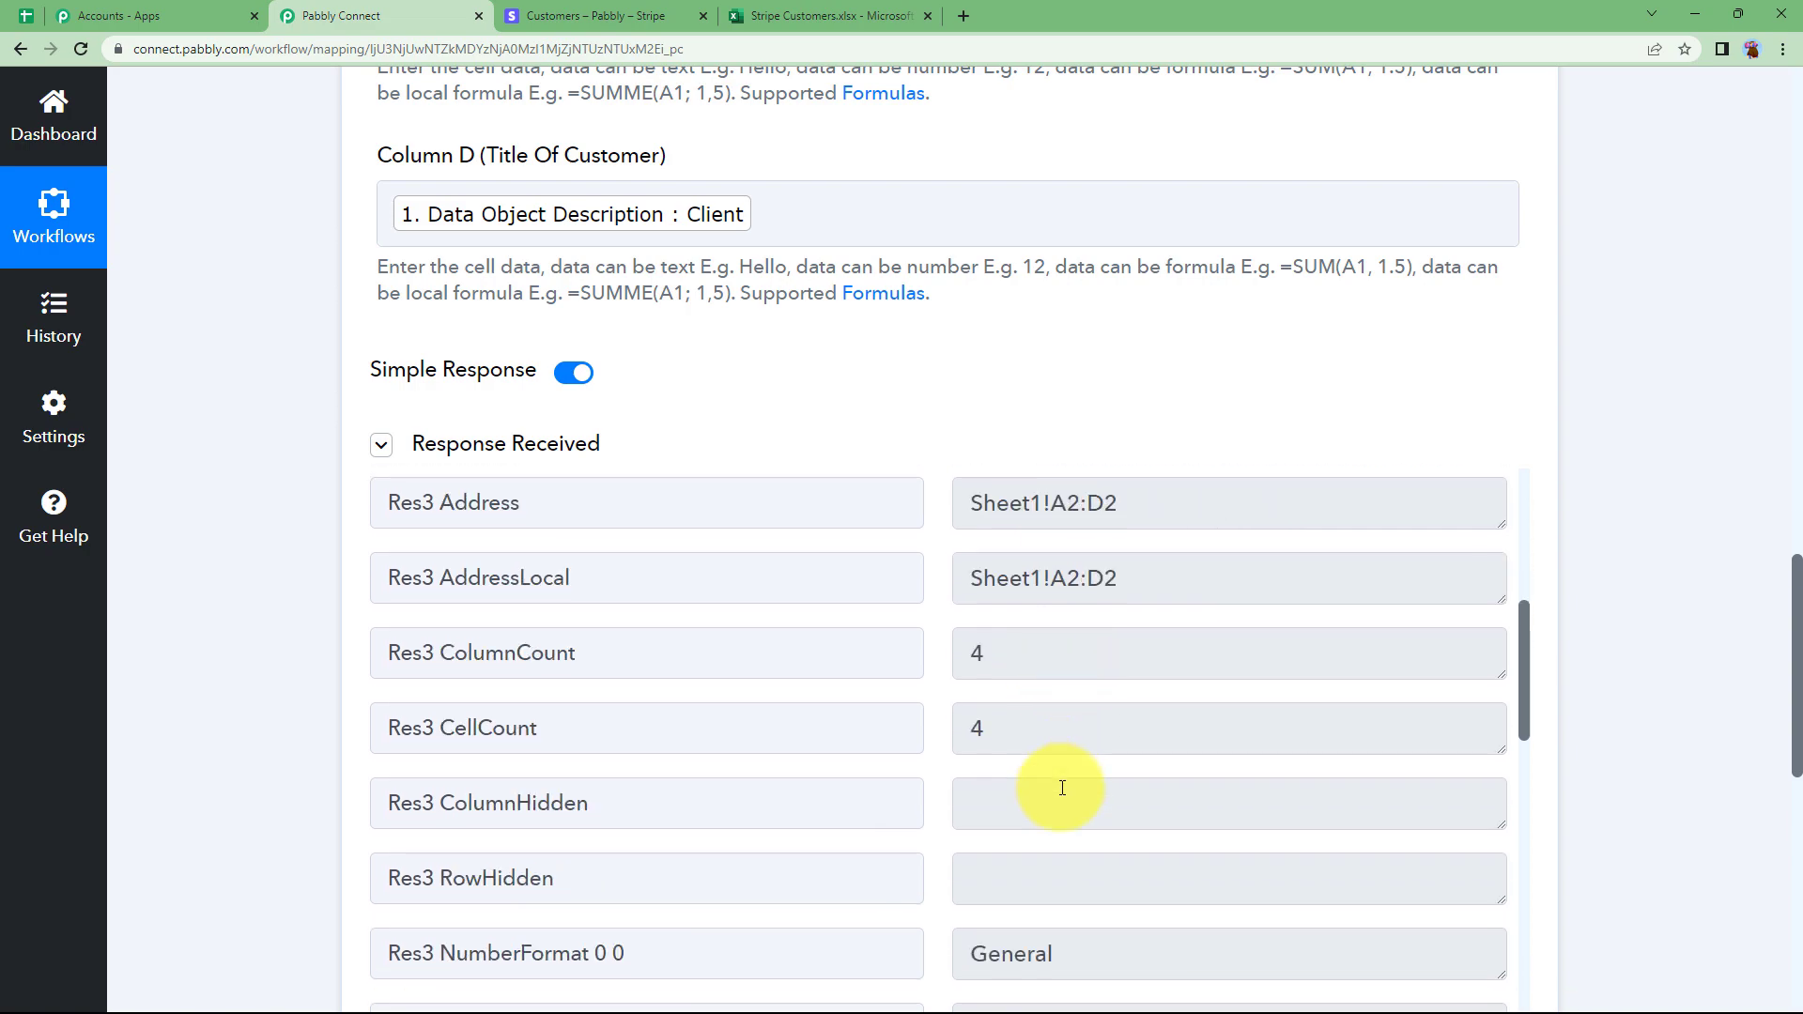
scroll(1058, 785, up, 3)
scroll(261, 672, up, 3)
scroll(261, 672, up, 15)
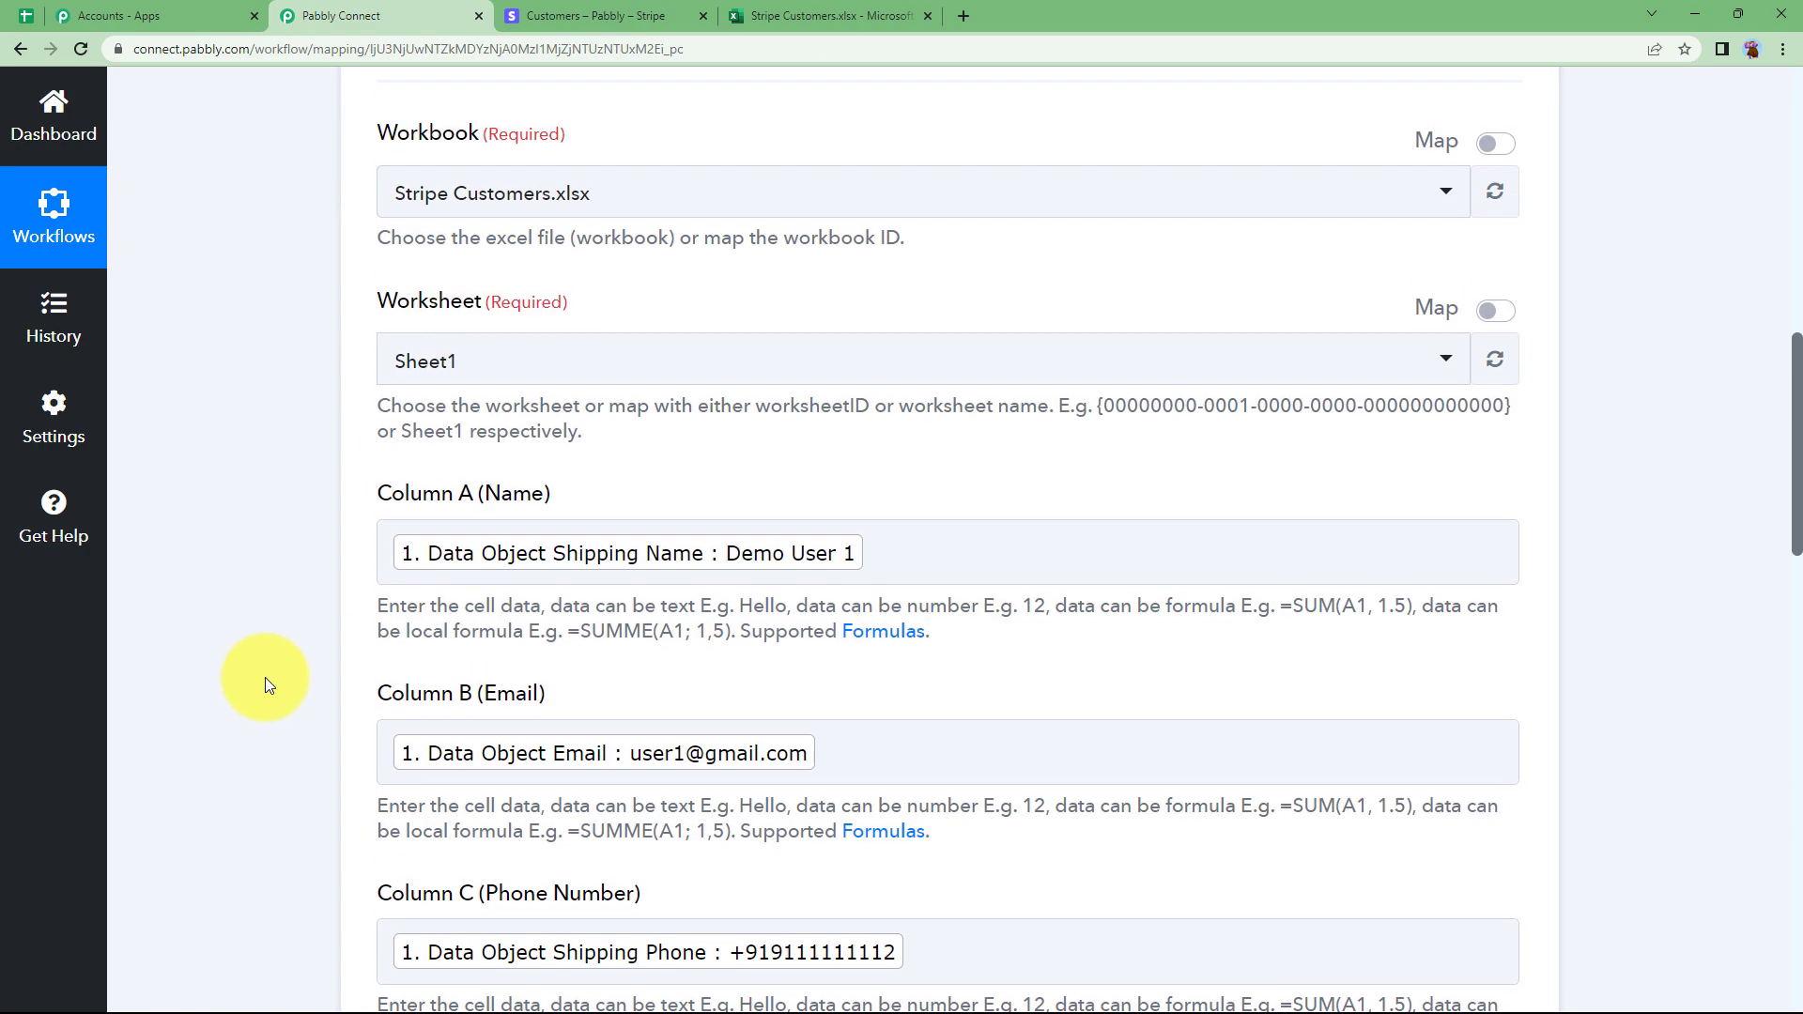
scroll(290, 572, up, 1)
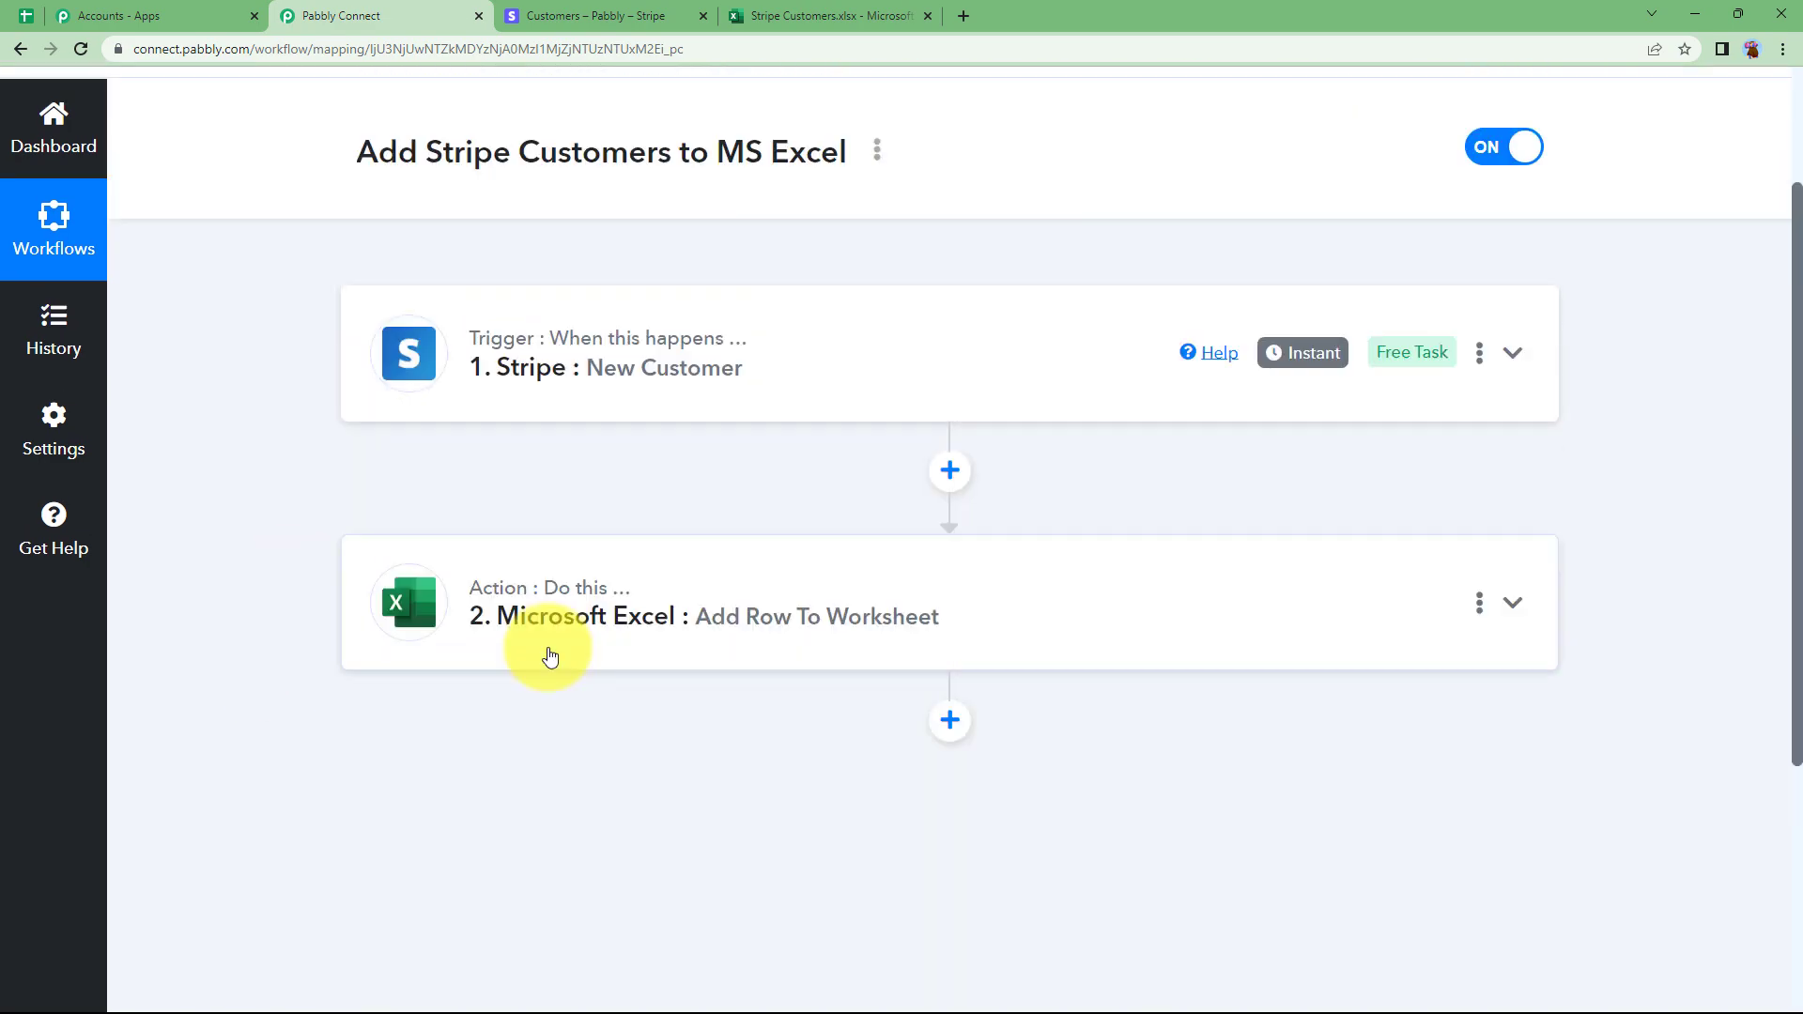
click(893, 8)
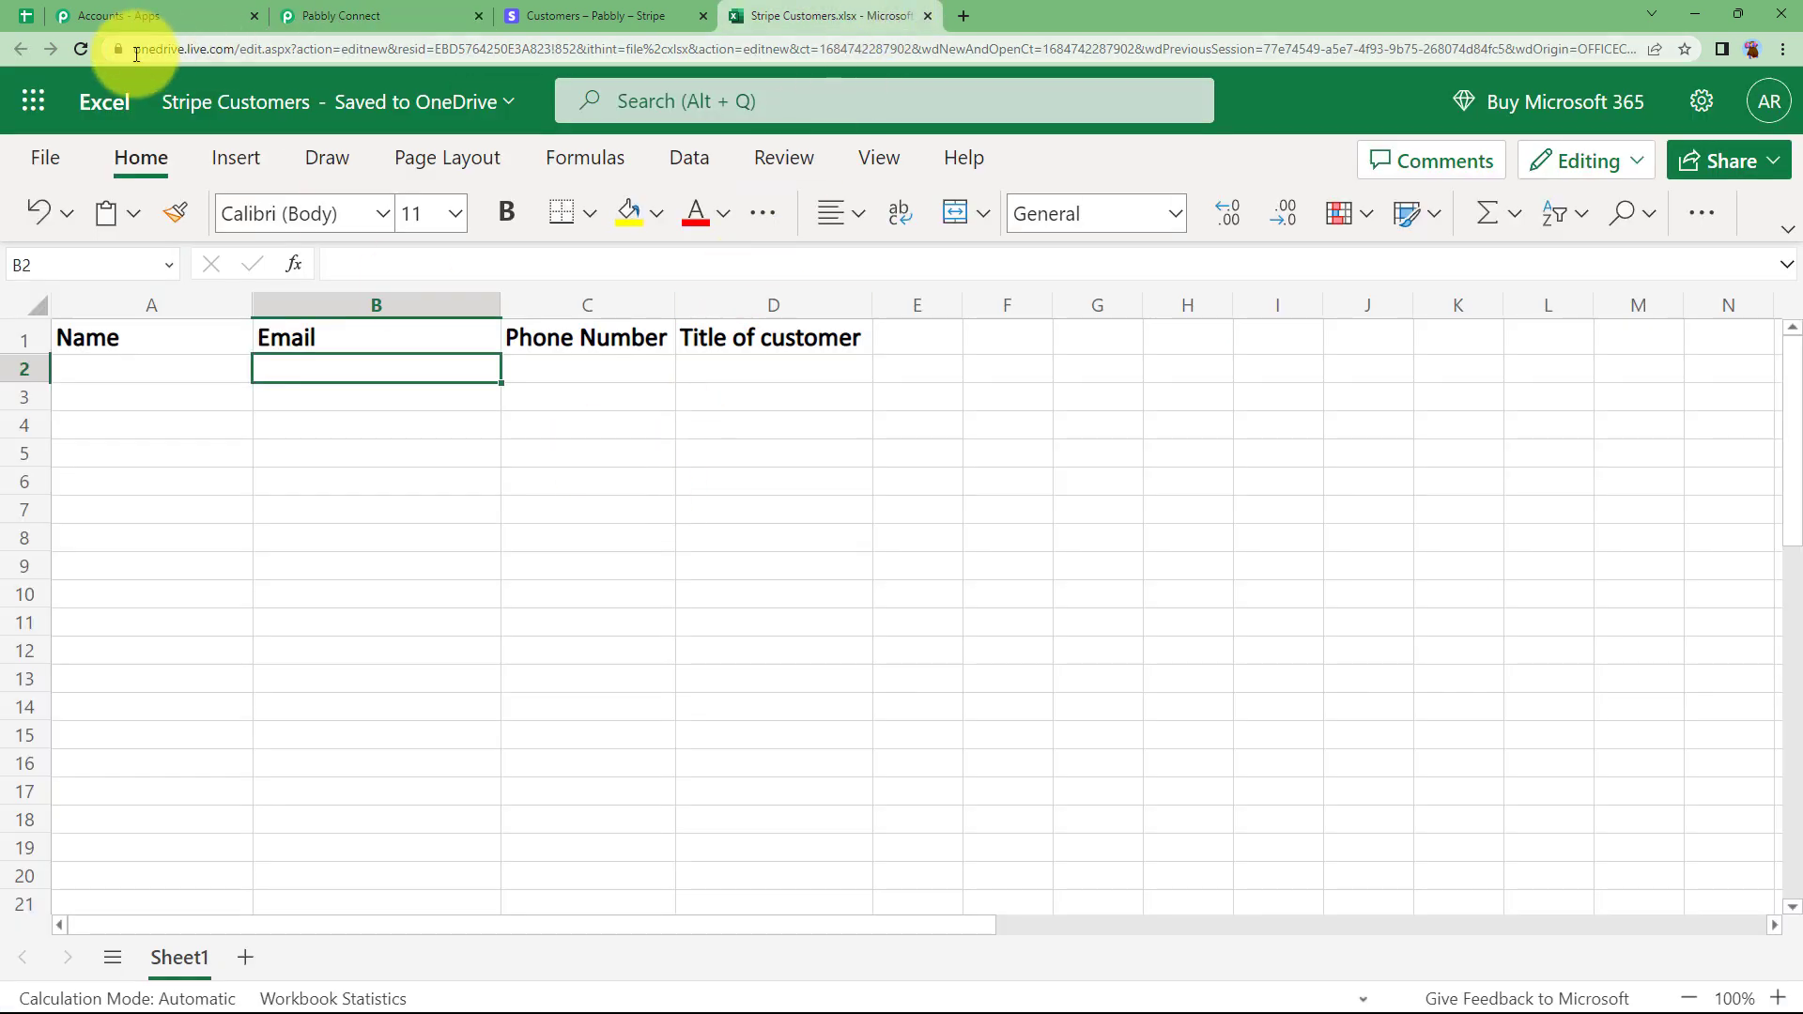
click(83, 51)
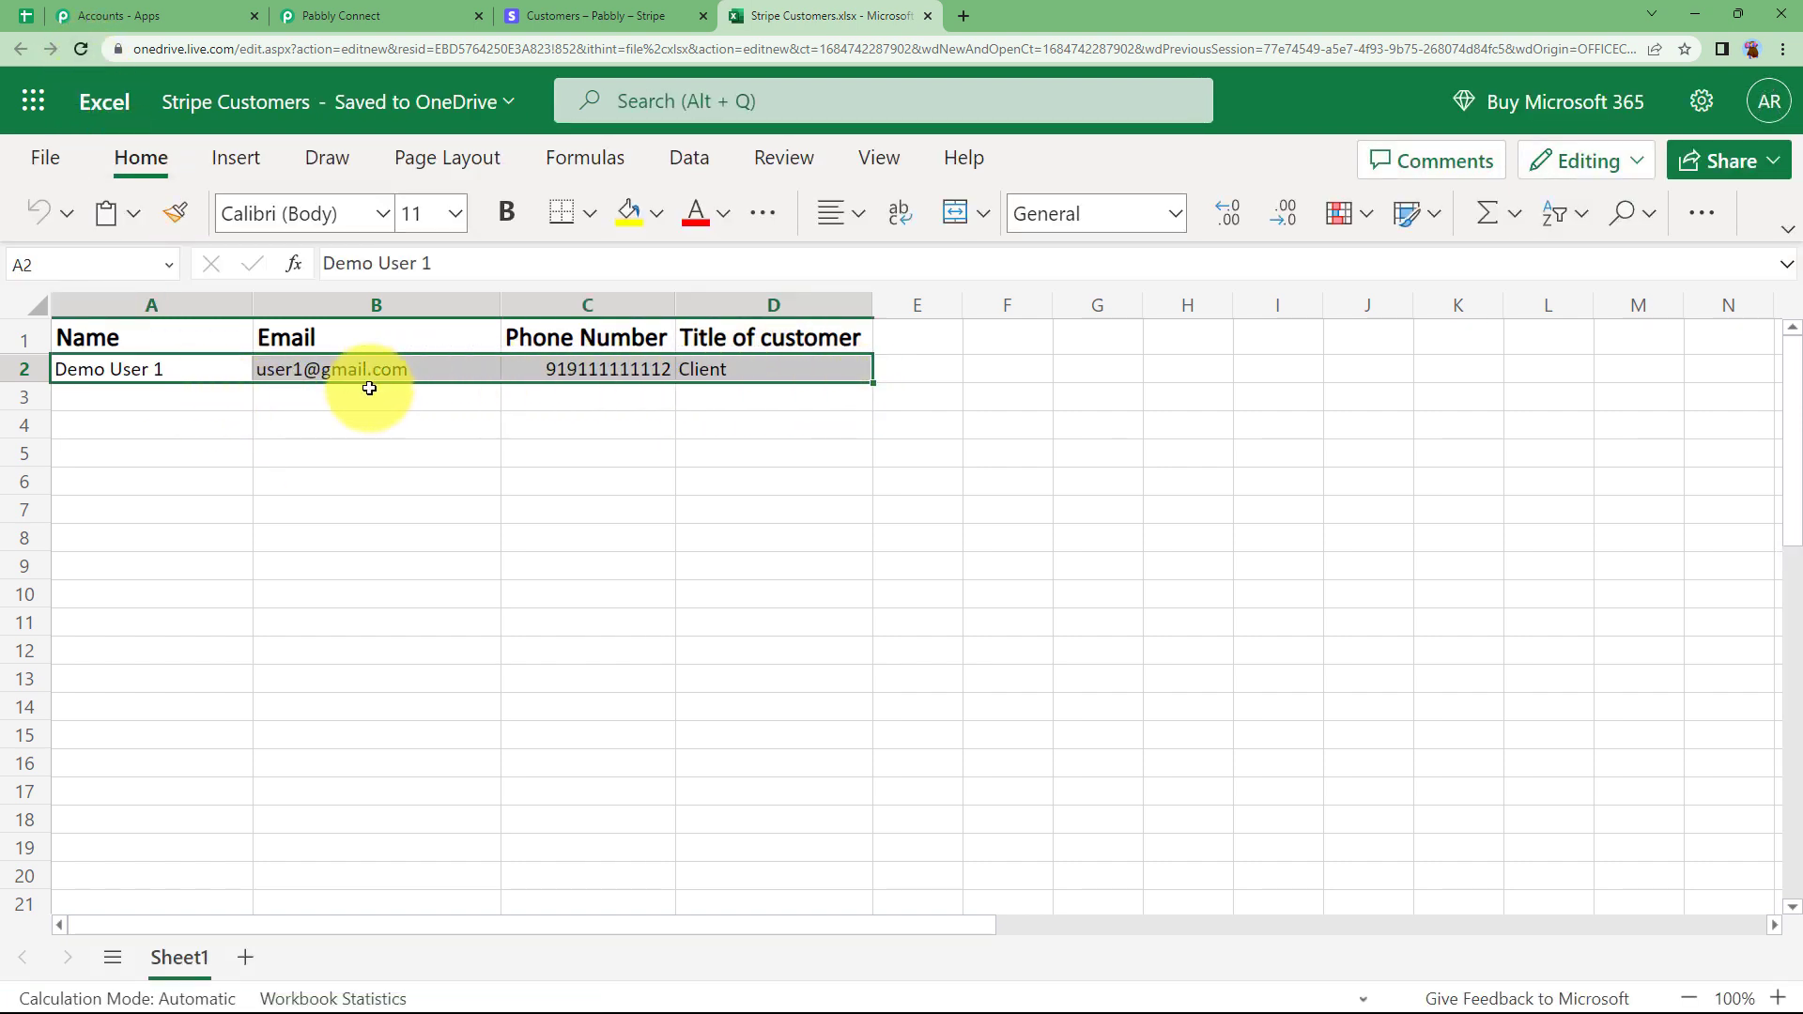
click(159, 395)
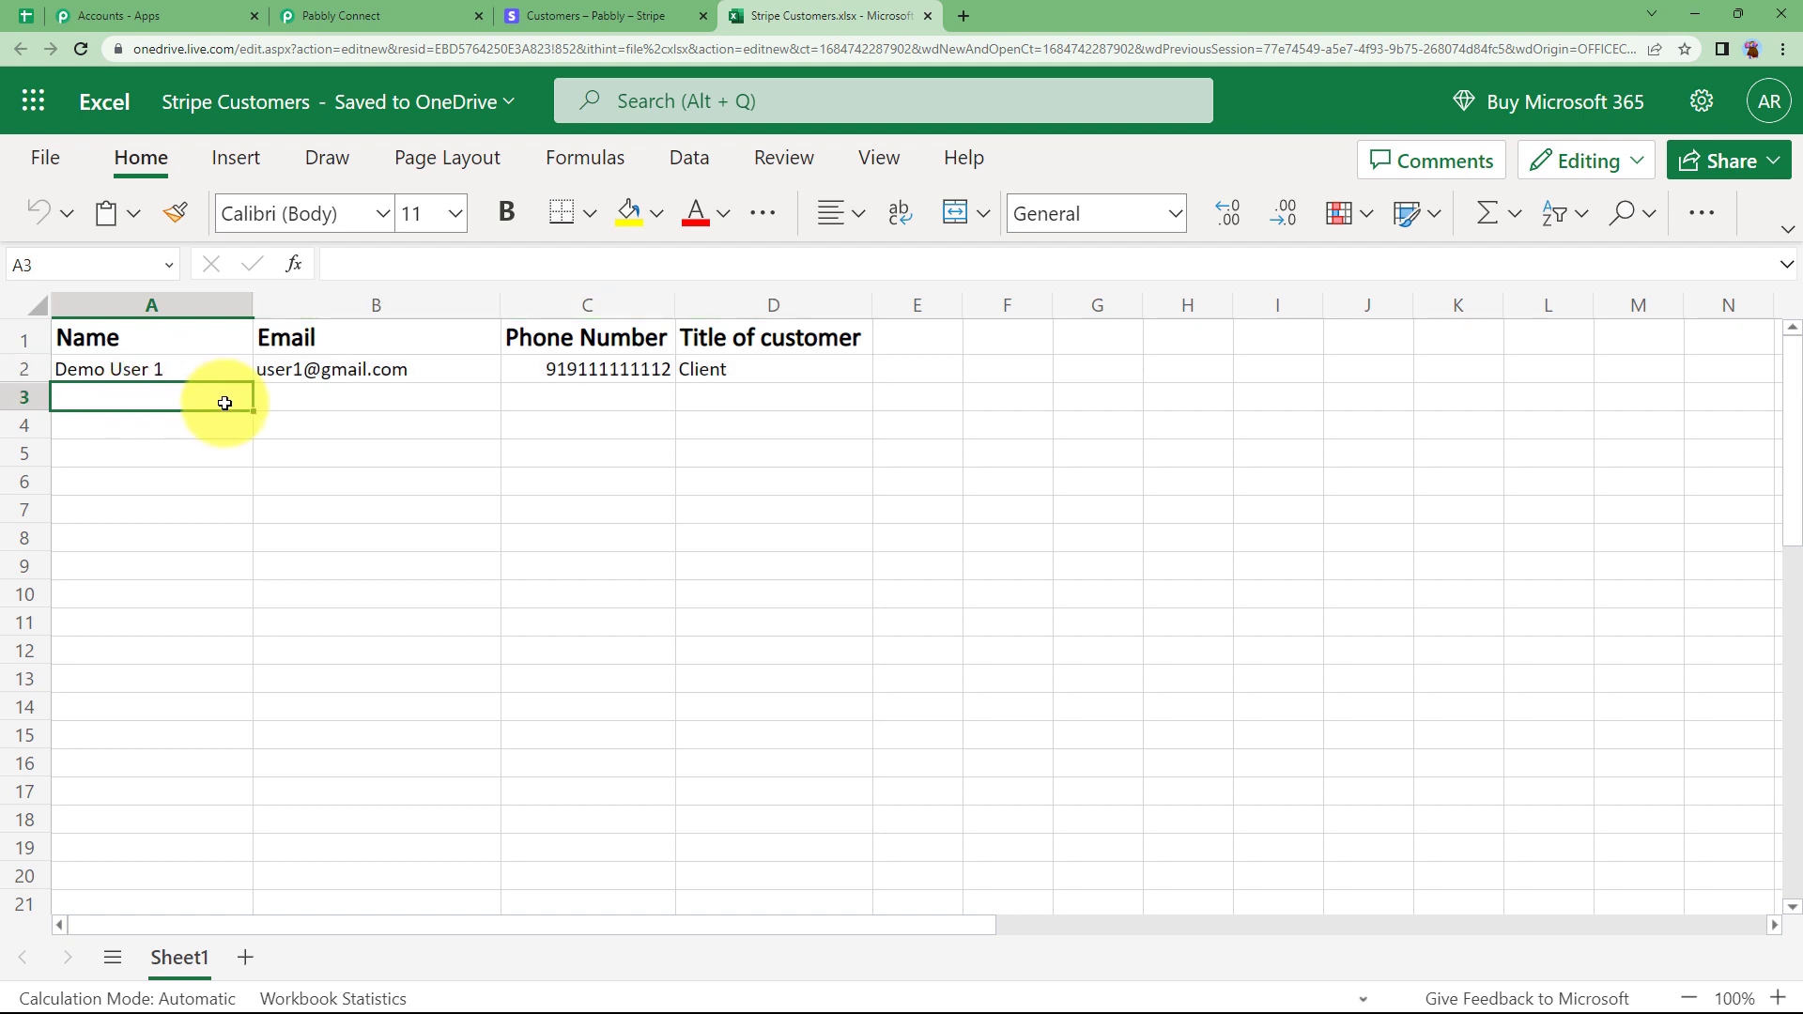
click(432, 9)
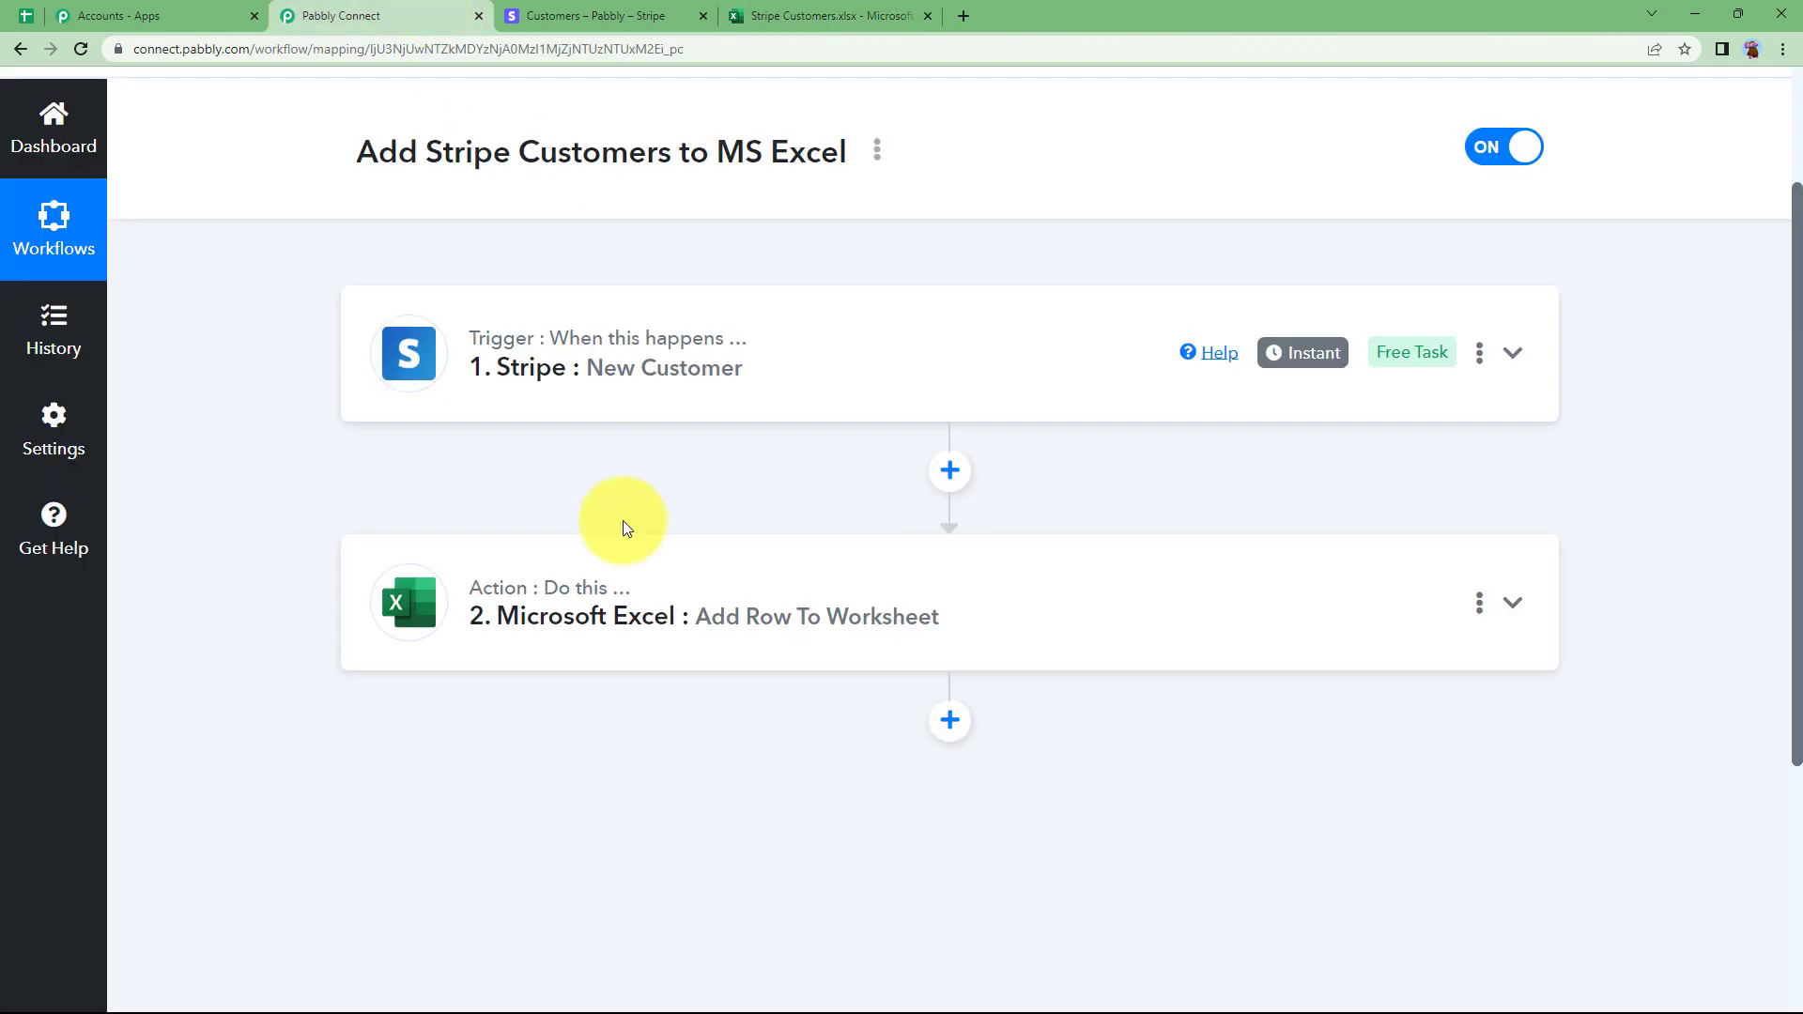